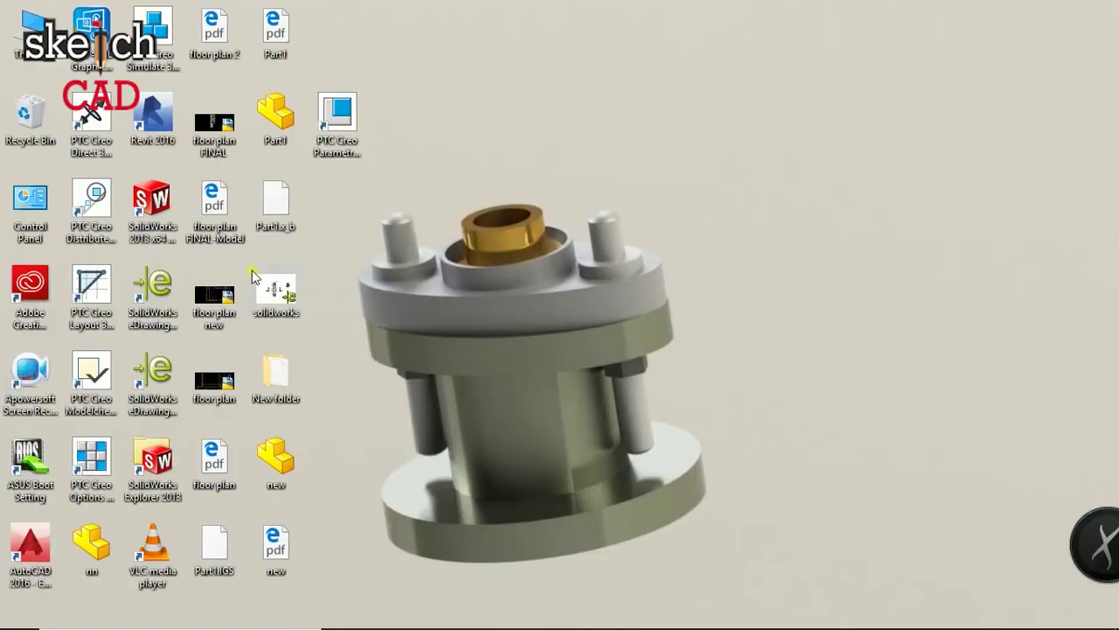
Launch SolidWorks 2013 from the desktop shortcut and bring up the File menu
left_click(164, 201)
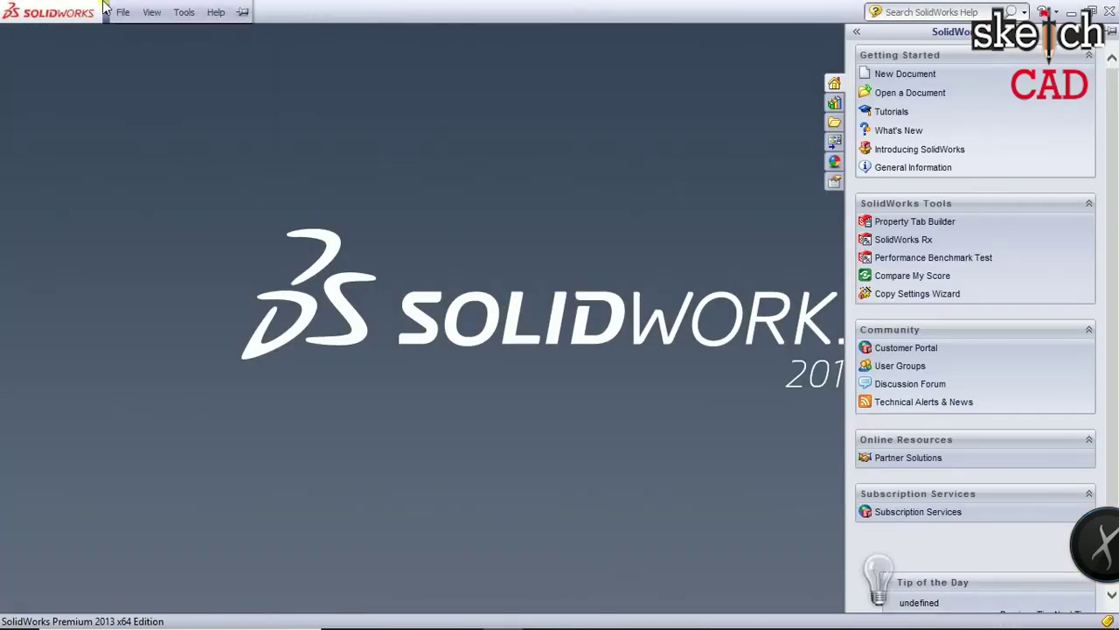
left_click(123, 12)
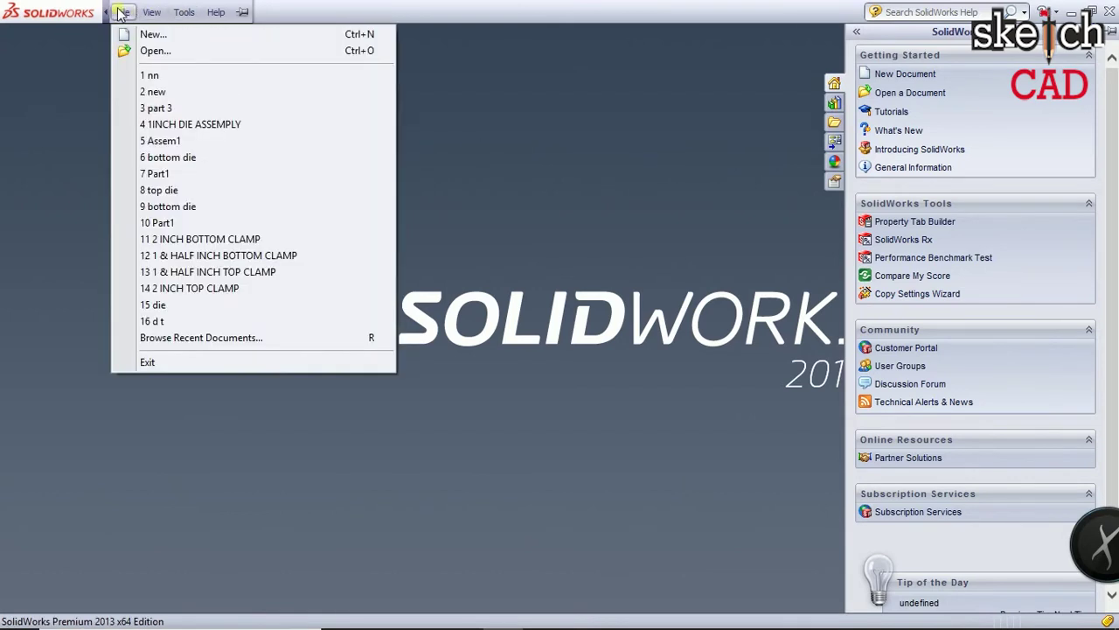
Create a new blank part document, Part1, and select its Front Plane
left_click(159, 35)
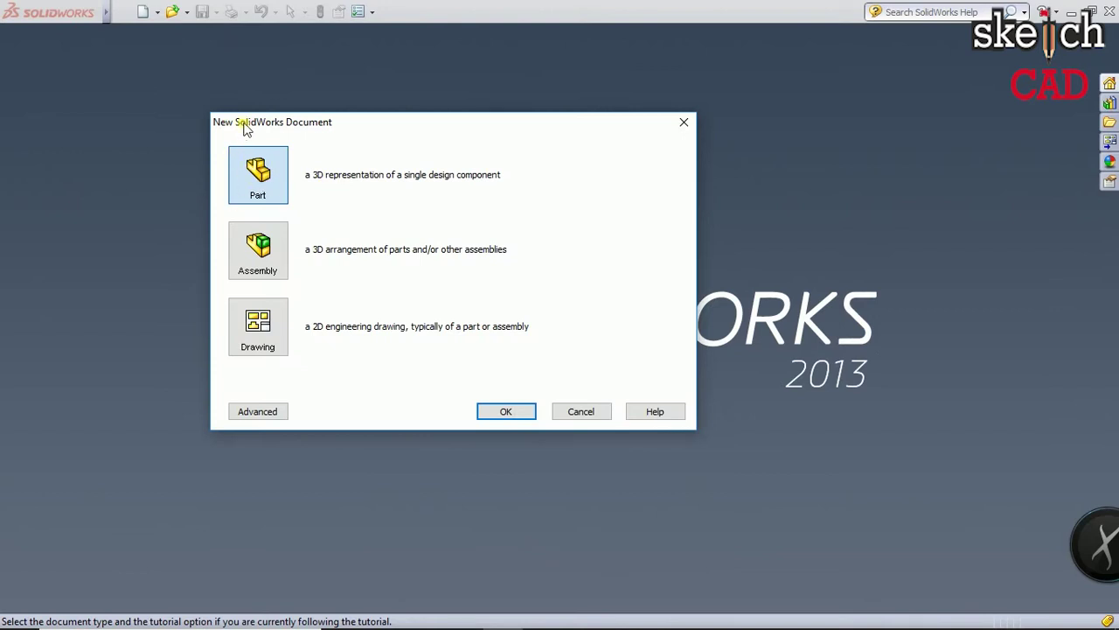
left_click(507, 412)
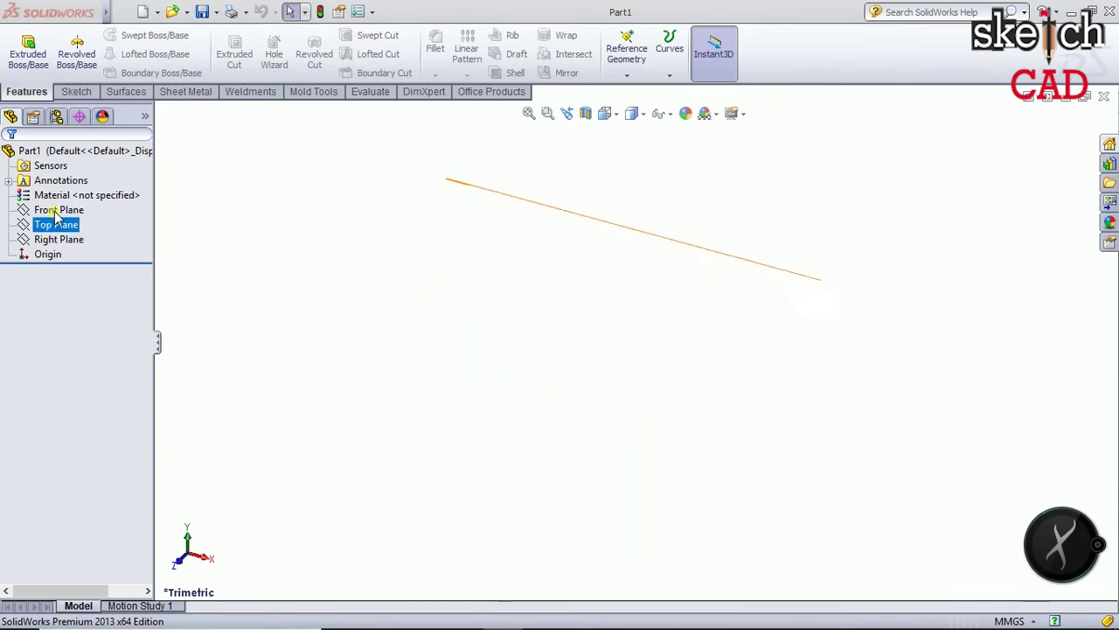
left_click(55, 212)
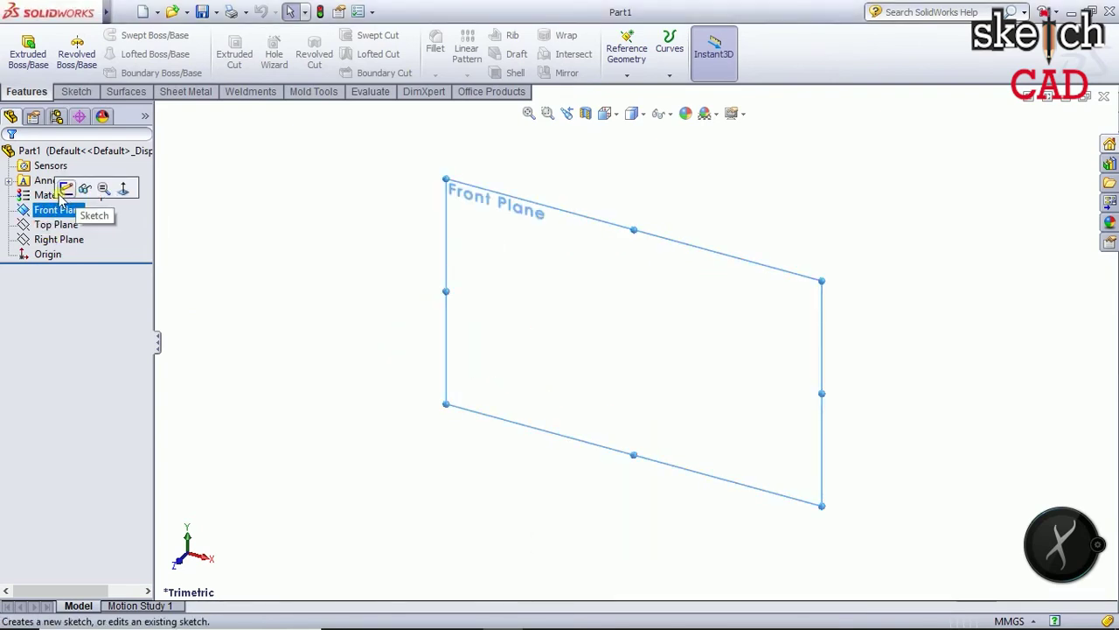
left_click(77, 93)
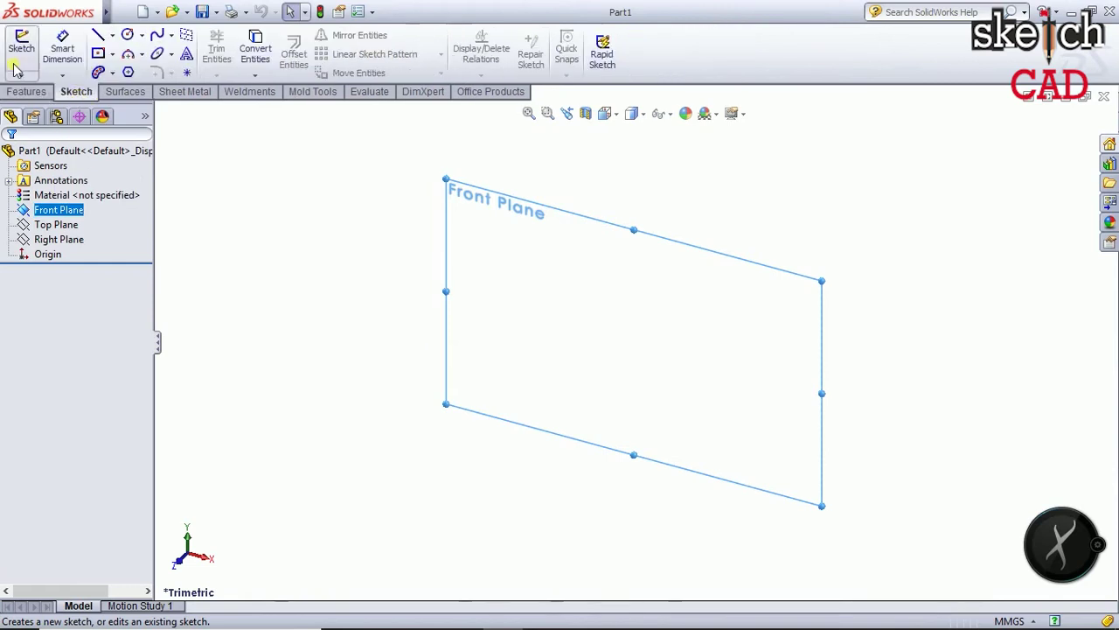
Sketch two concentric circles at the origin on the Front Plane, entering 30 for the second
left_click(19, 54)
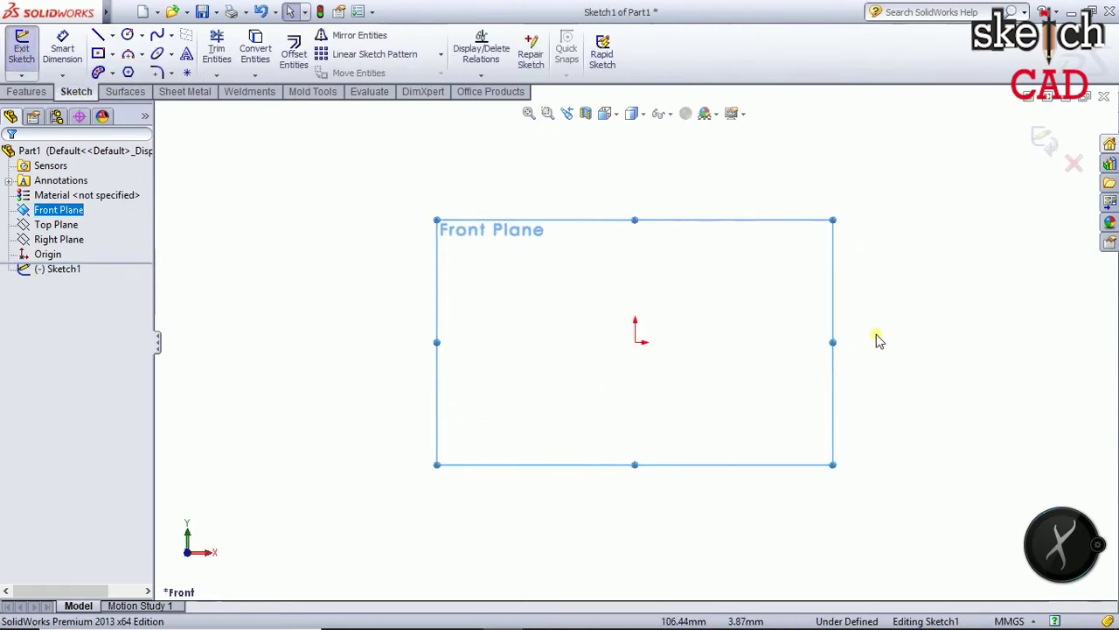
left_click(947, 323)
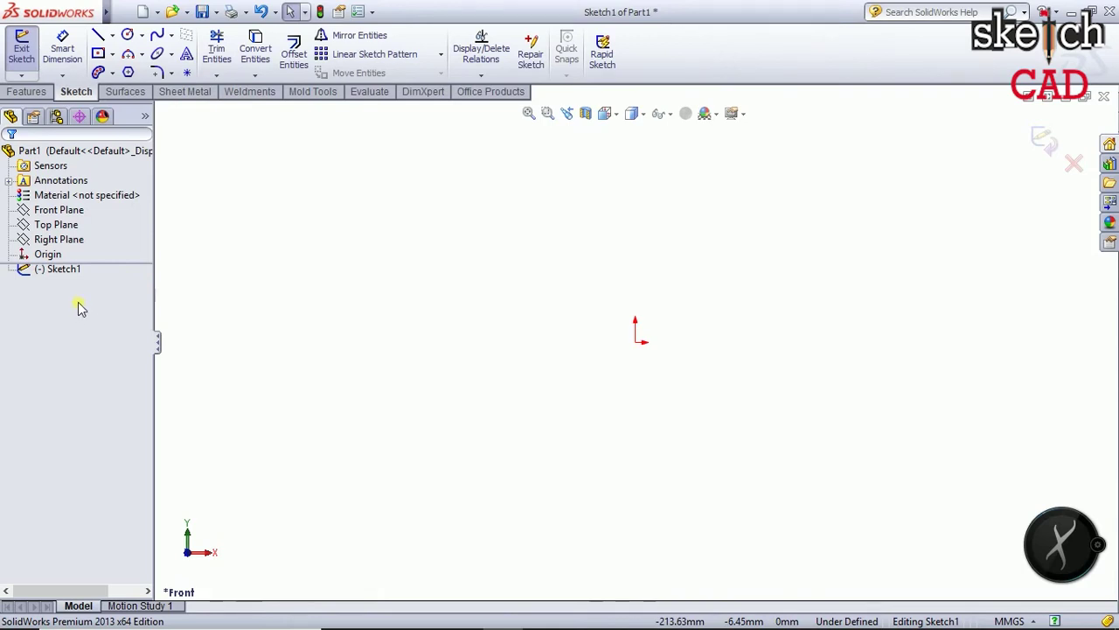
left_click(126, 37)
left_click(635, 342)
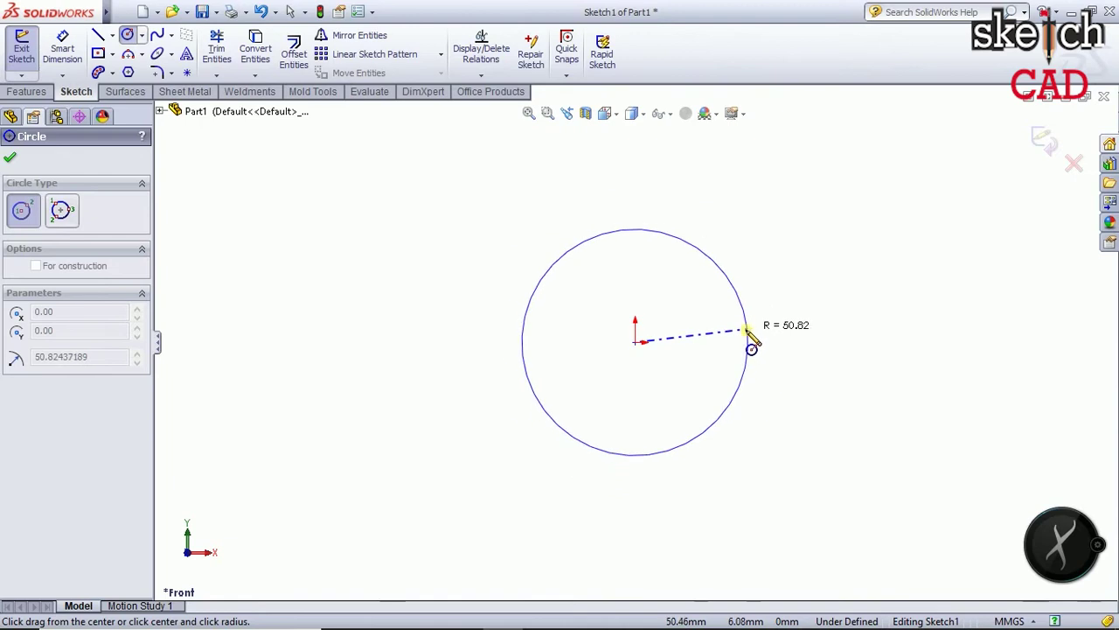
left_click(745, 330)
scroll(645, 355, "up", 2)
left_click(634, 341)
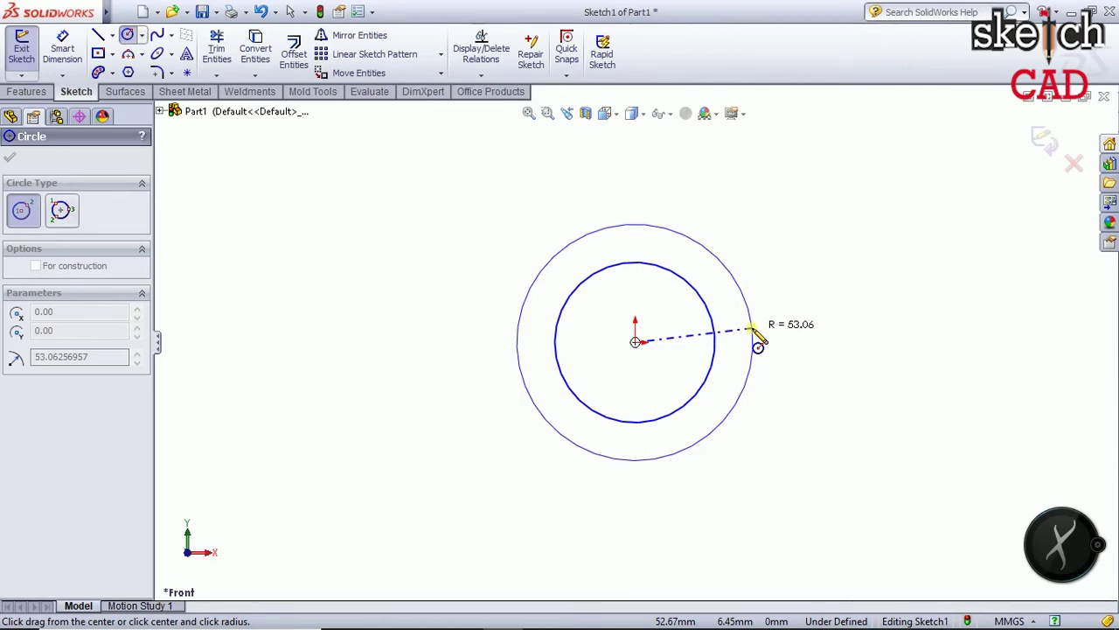
left_click(758, 339)
type("30")
key("Return")
key("Escape")
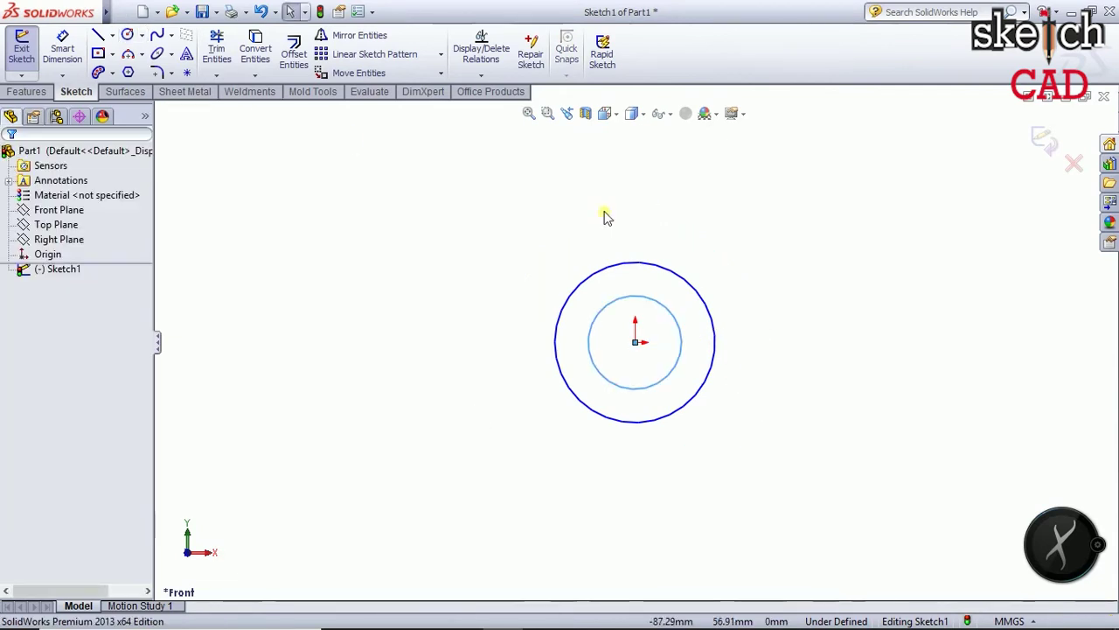
left_click(59, 61)
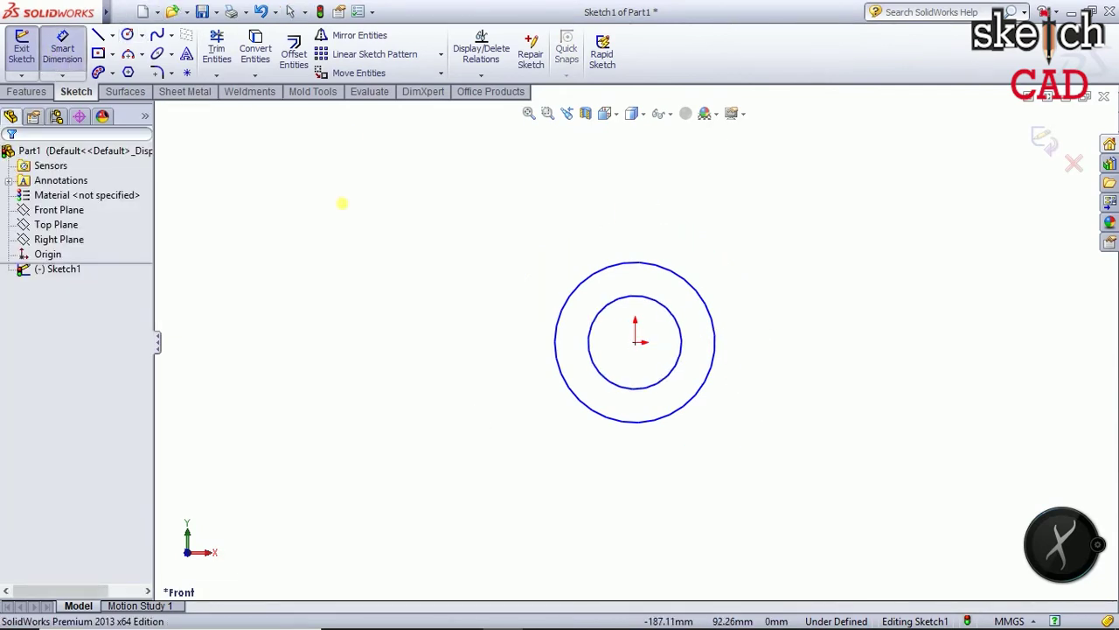
Dimension the inner circle Ø36 and the outer circle Ø42
left_click(660, 308)
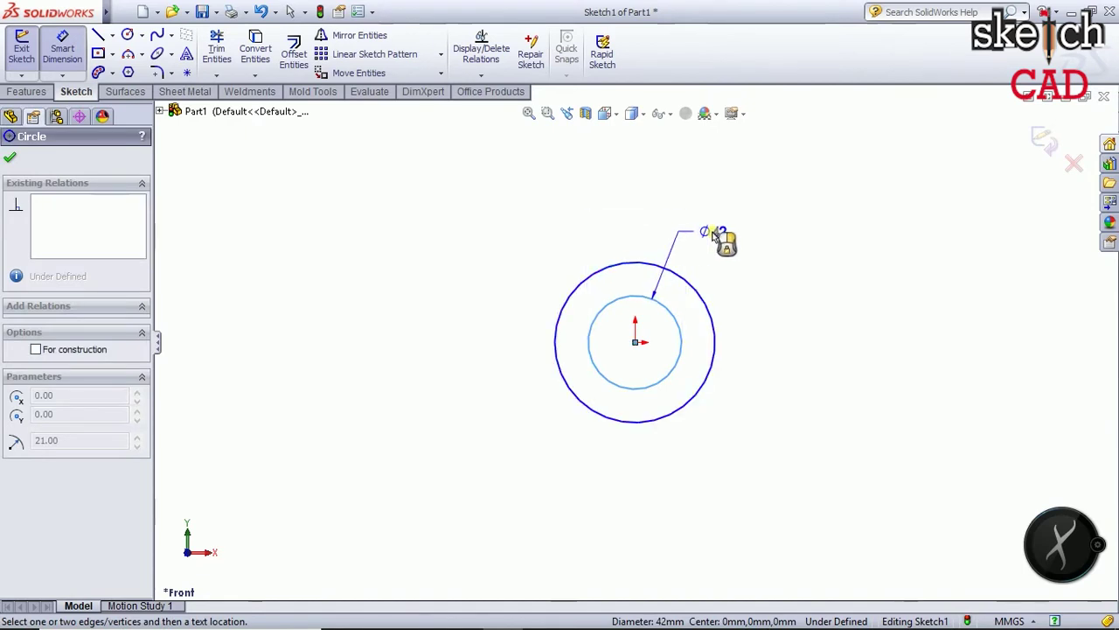
left_click(713, 235)
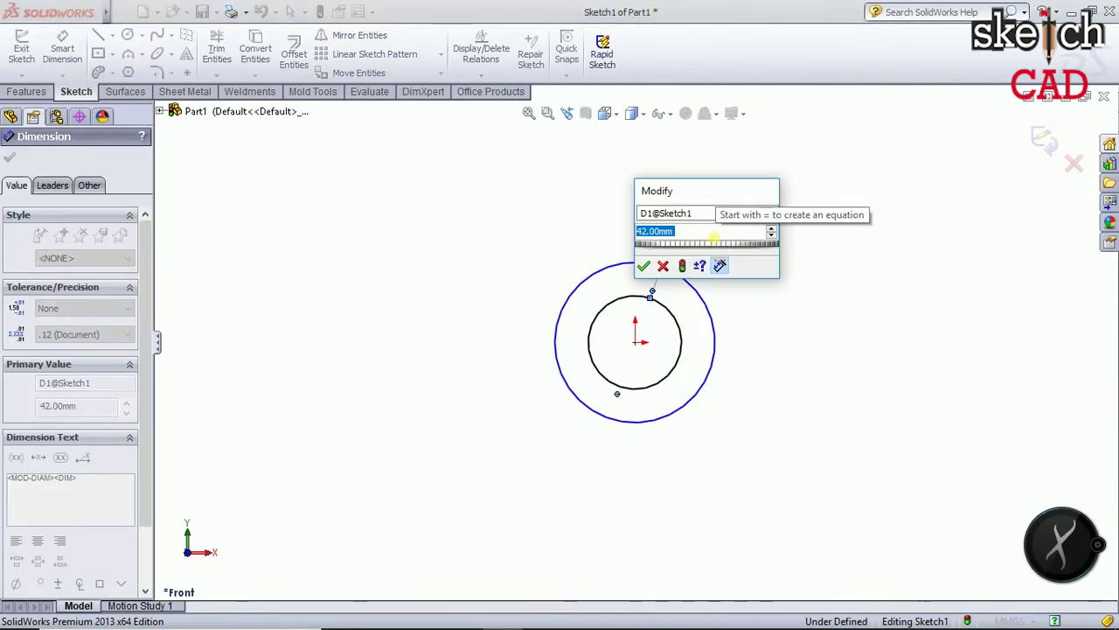
type("36")
key("Return")
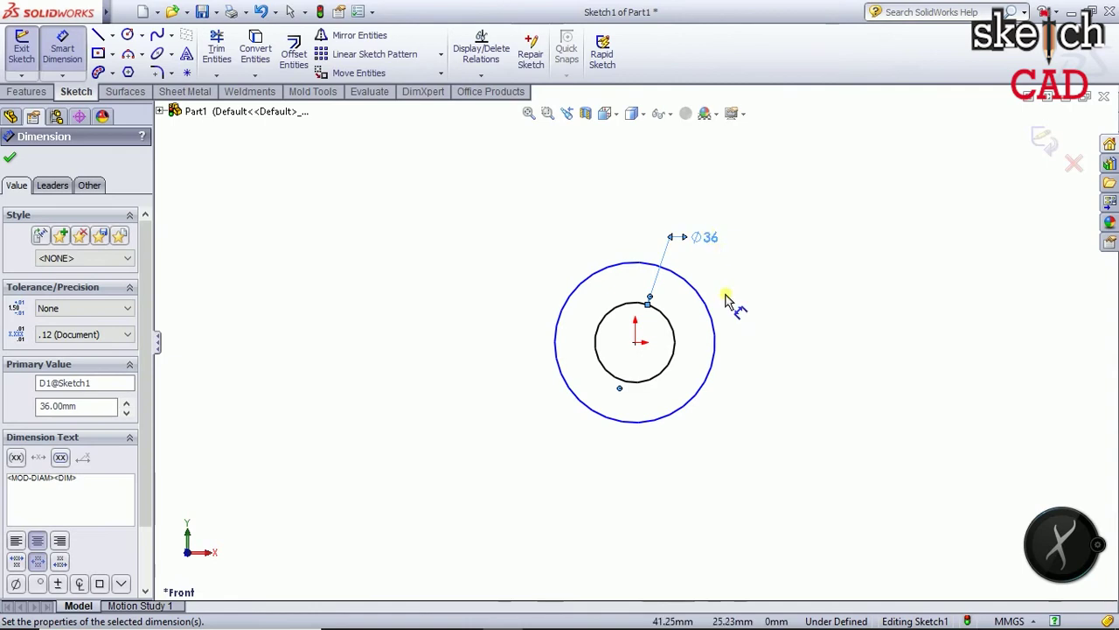
left_click(708, 310)
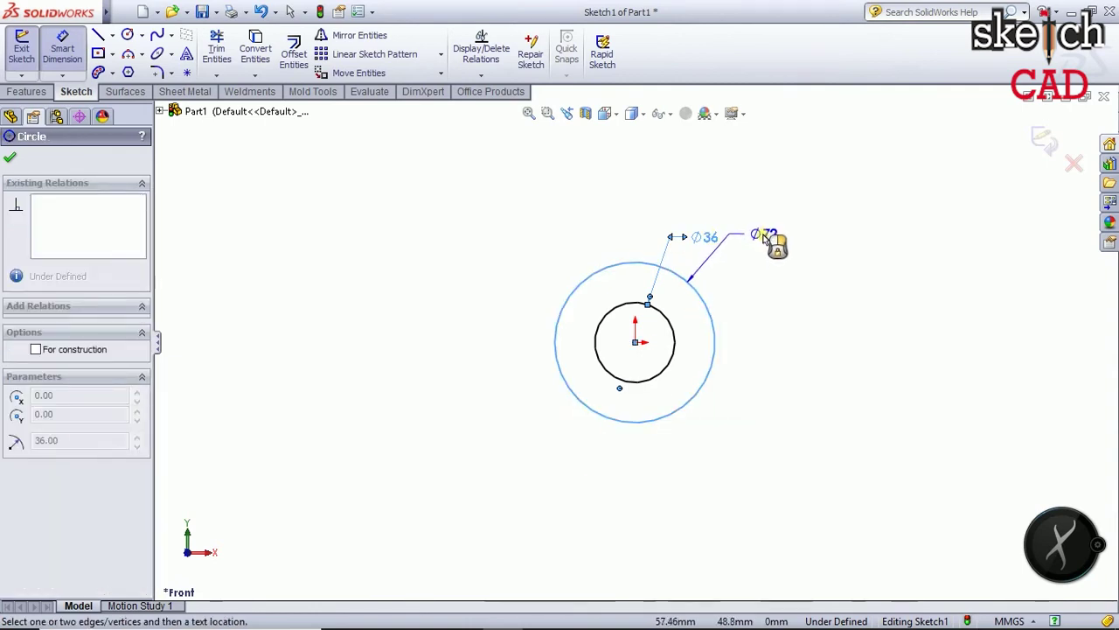
left_click(763, 254)
type("42")
key("Return")
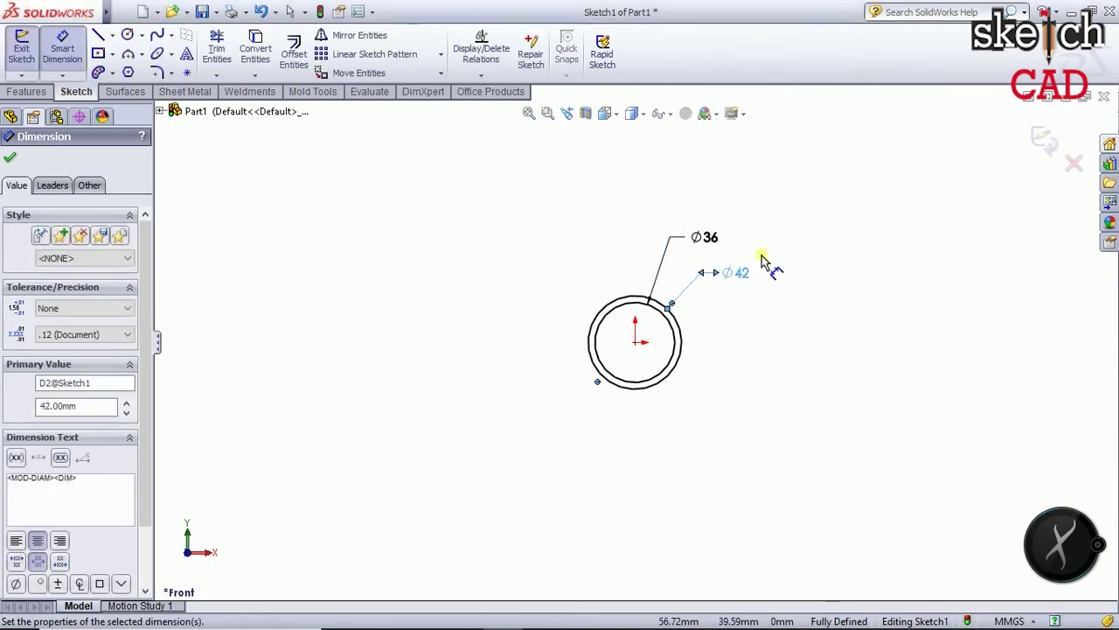
Zoom over the fully defined sketch and exit Sketch1
key("Escape")
scroll(673, 359, "down", 1)
scroll(662, 350, "down", 2)
scroll(651, 337, "down", 3)
scroll(652, 323, "up", 2)
scroll(647, 330, "up", 1)
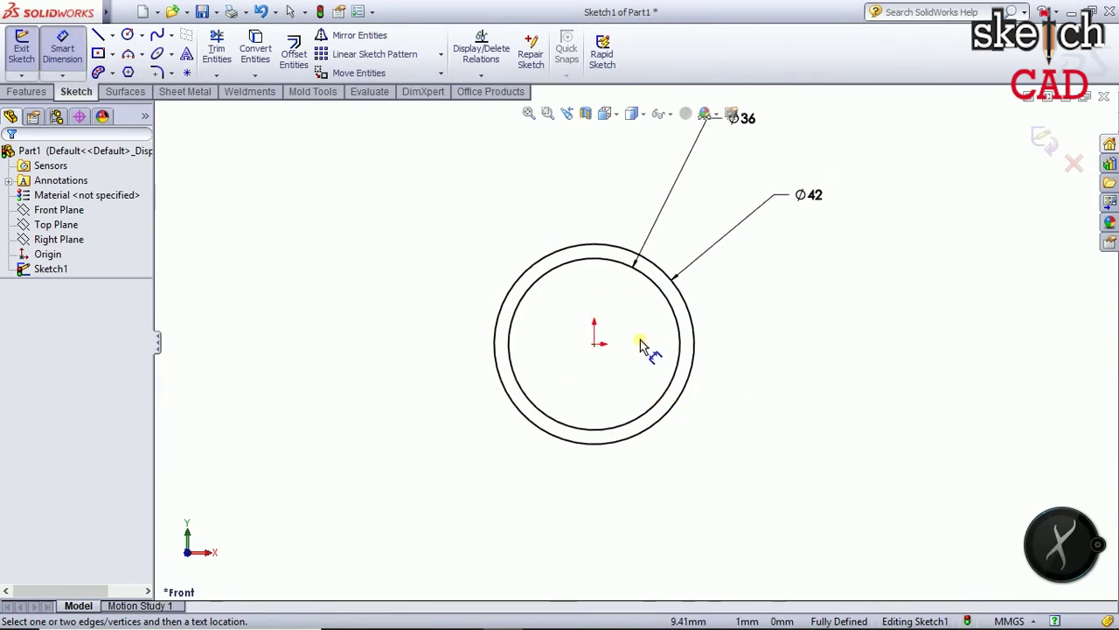
left_click(23, 45)
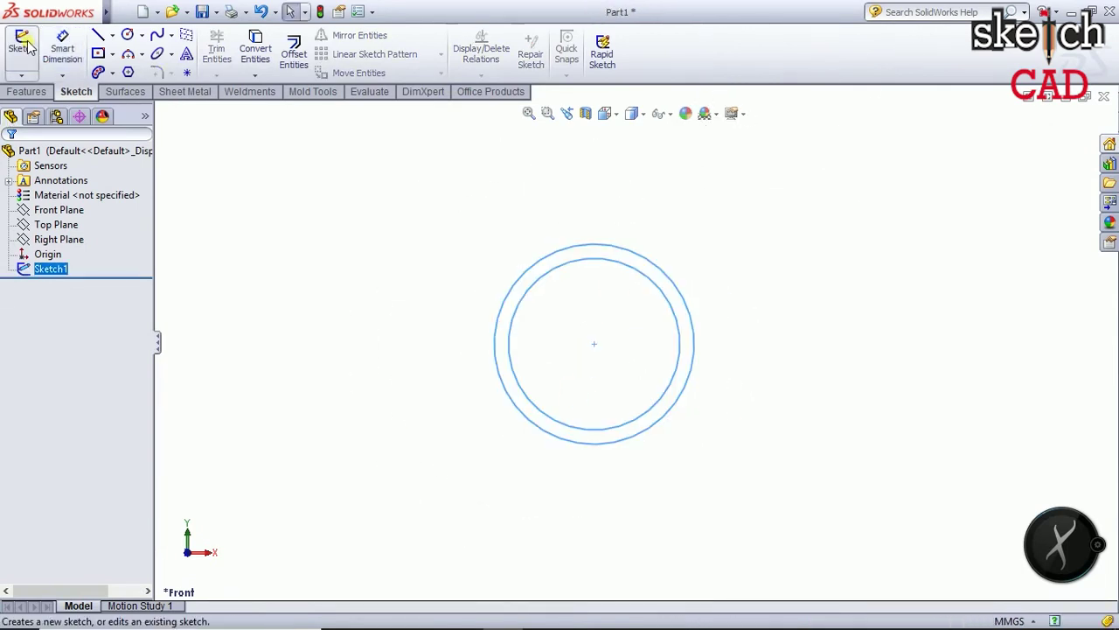
Extrude the two-circle sketch 10 mm Mid Plane into the ring, Boss-Extrude1
mouse_move(423, 483)
middle_mouse_down()
mouse_move(415, 354)
mouse_move(417, 370)
middle_mouse_up()
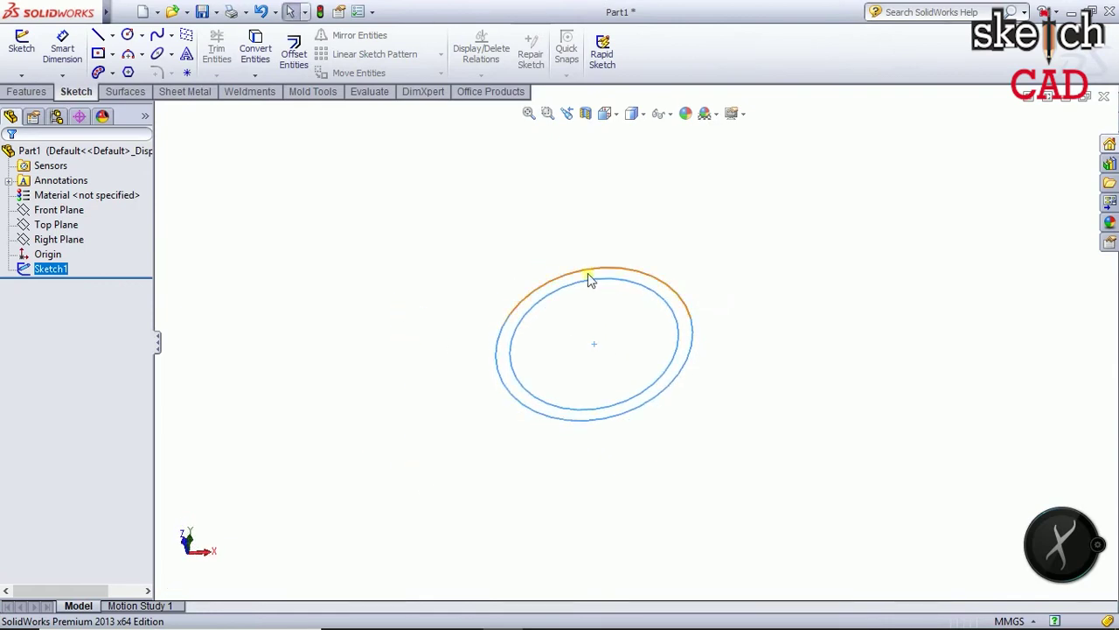
left_click(33, 92)
left_click(29, 54)
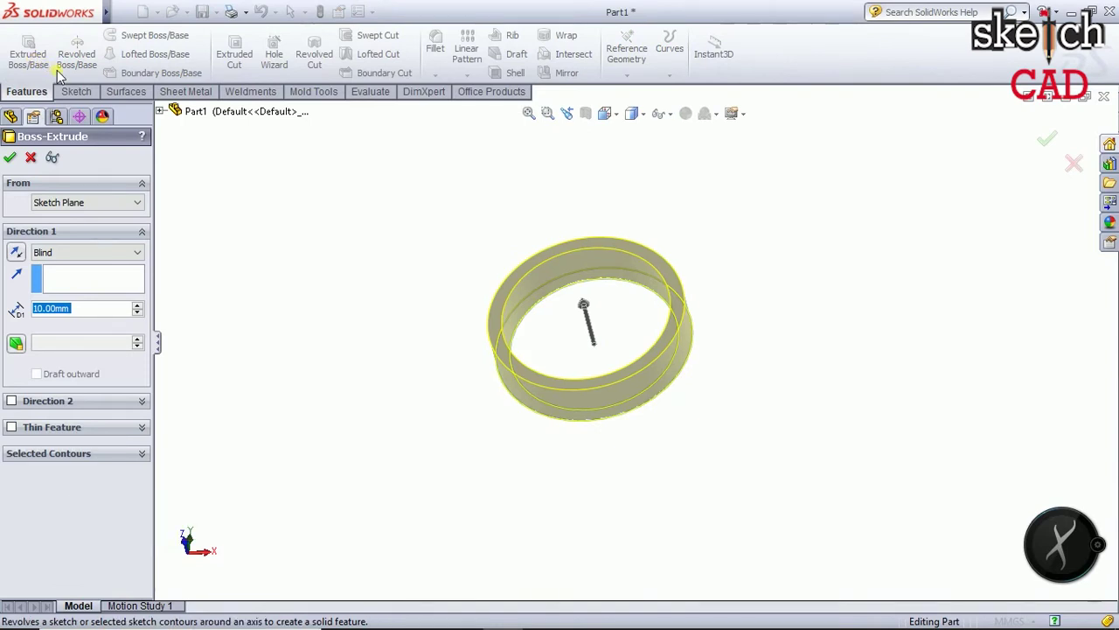
left_click(53, 253)
left_click(53, 321)
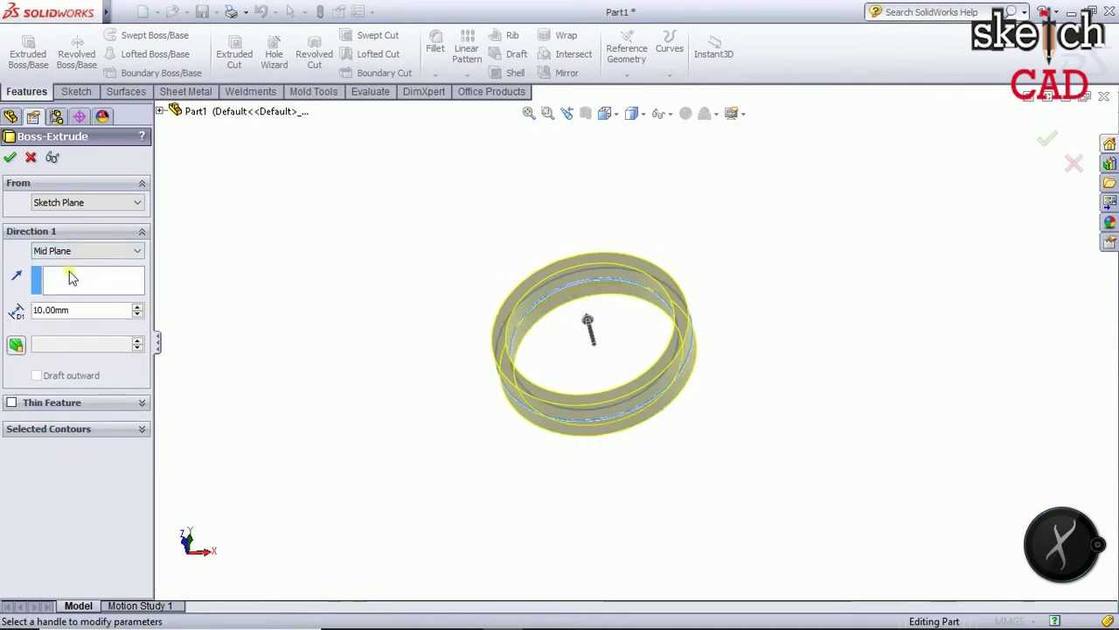
left_click(9, 160)
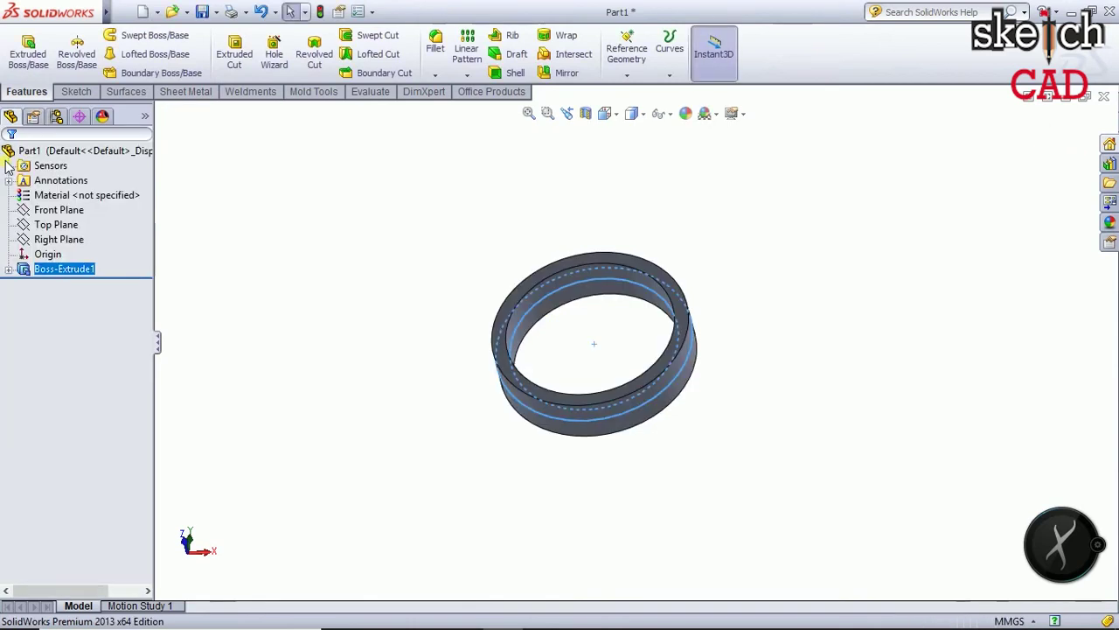
left_click(300, 365)
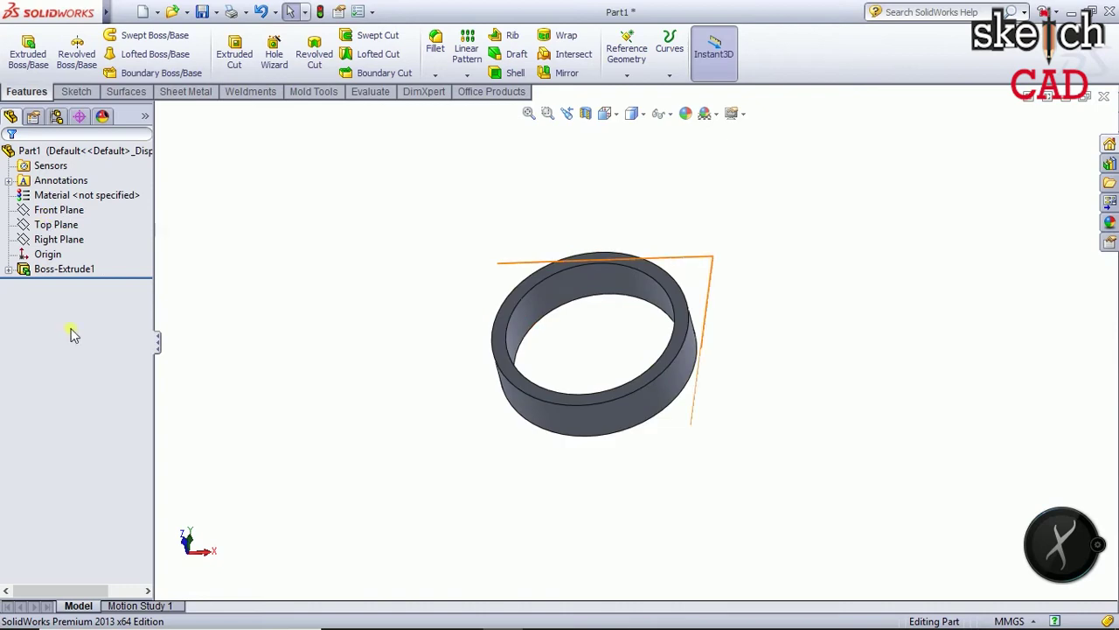
Show the Front, Top and Right planes and orbit to a 3D view of them around the ring
left_click(58, 213)
right_click(58, 213)
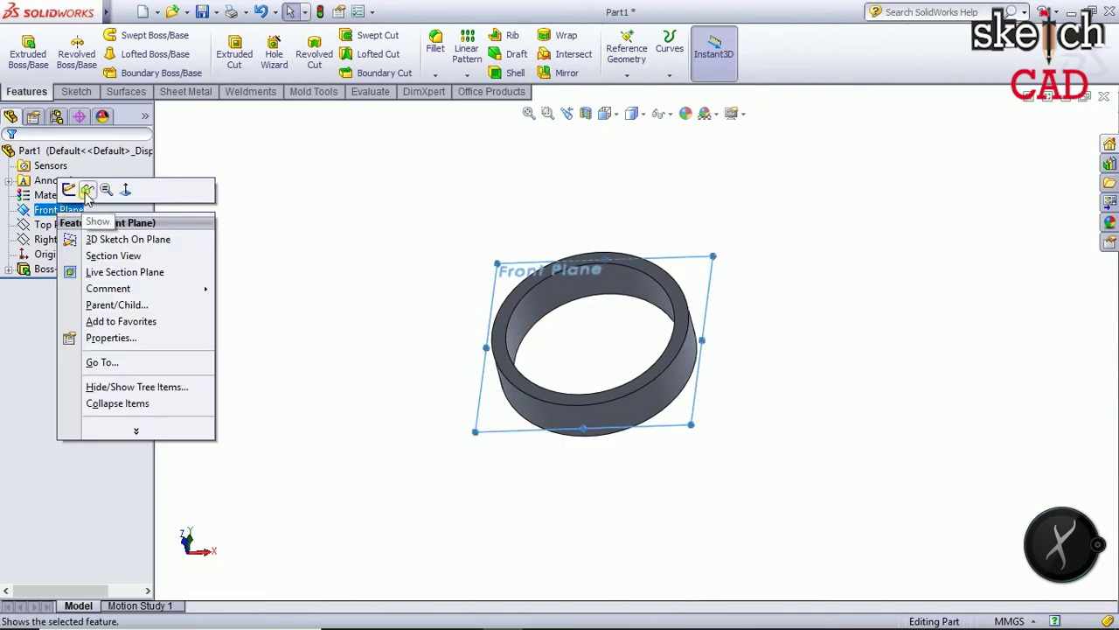
left_click(87, 191)
left_click(56, 224)
right_click(56, 225)
left_click(87, 190)
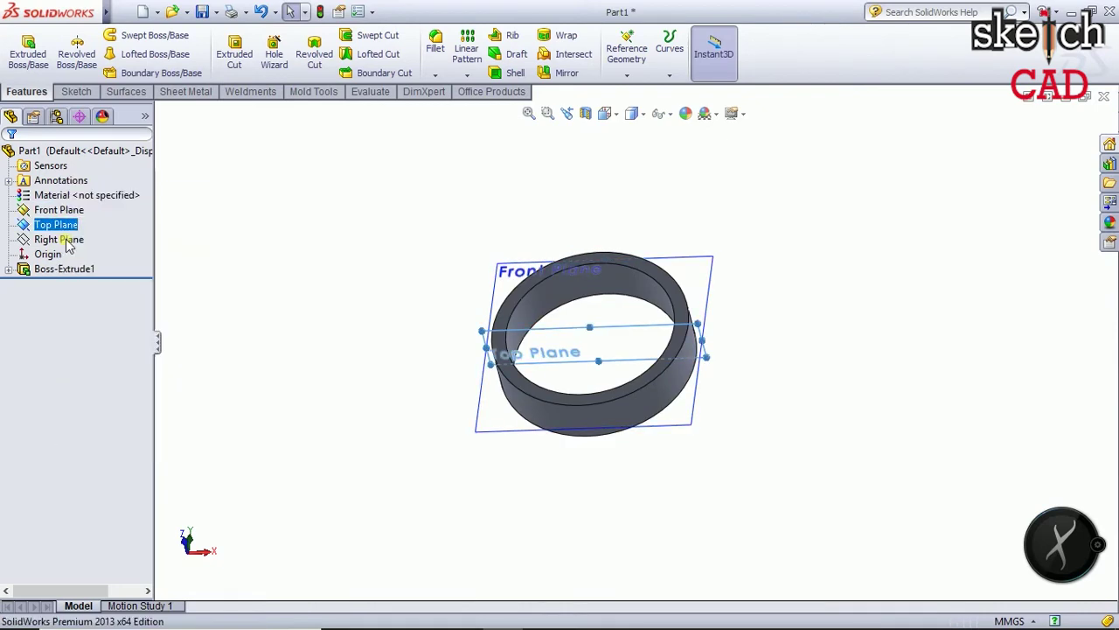
right_click(60, 241)
left_click(88, 210)
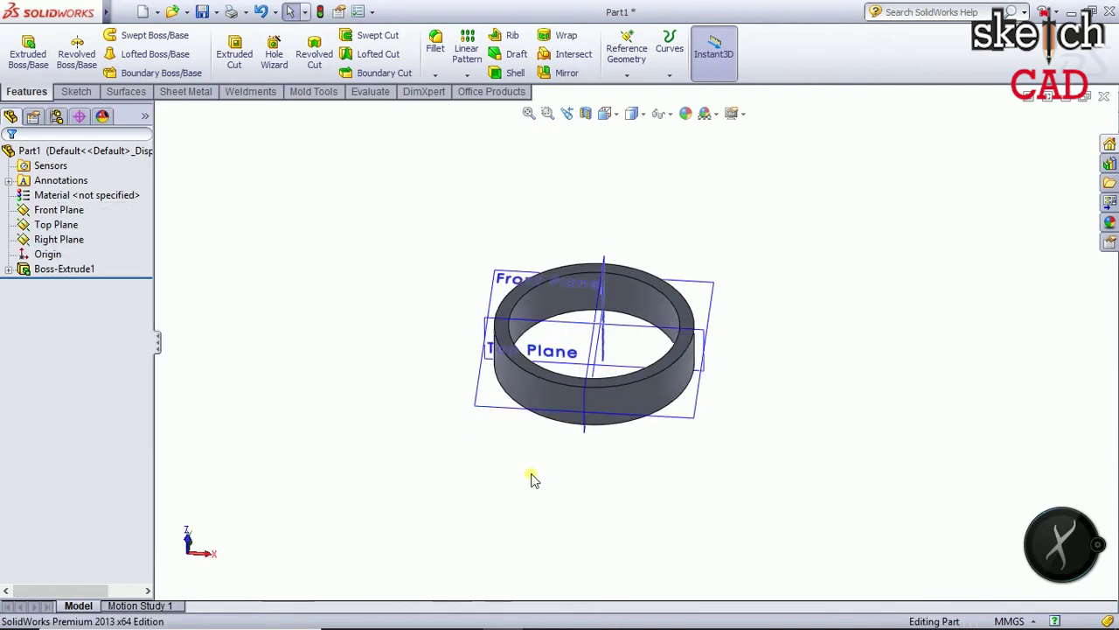
middle_click_drag(611, 492, 488, 380)
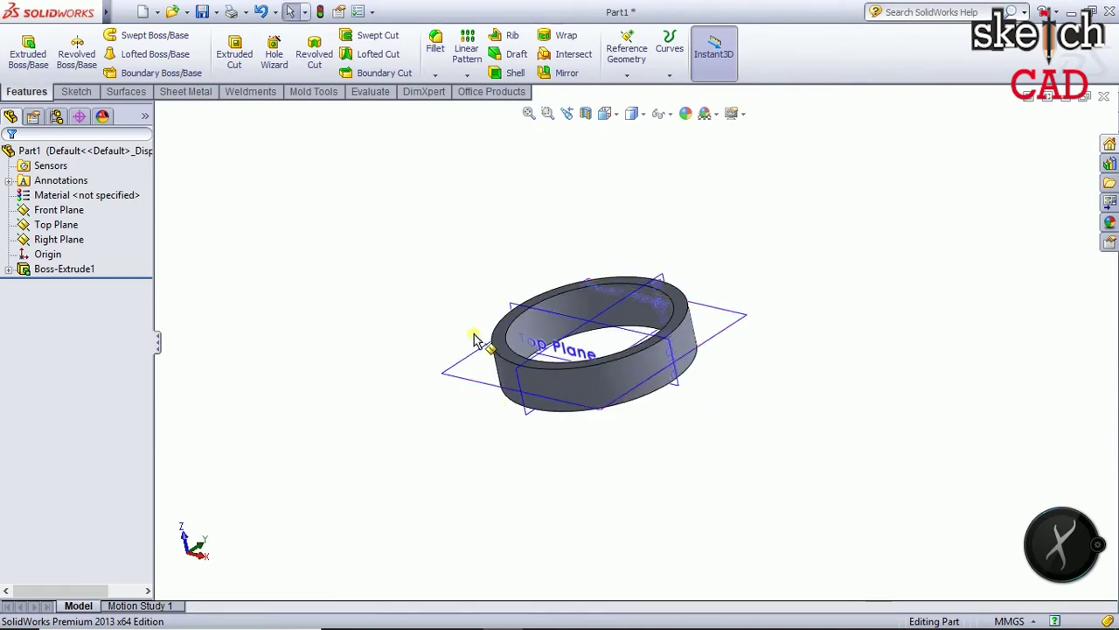
left_click(441, 76)
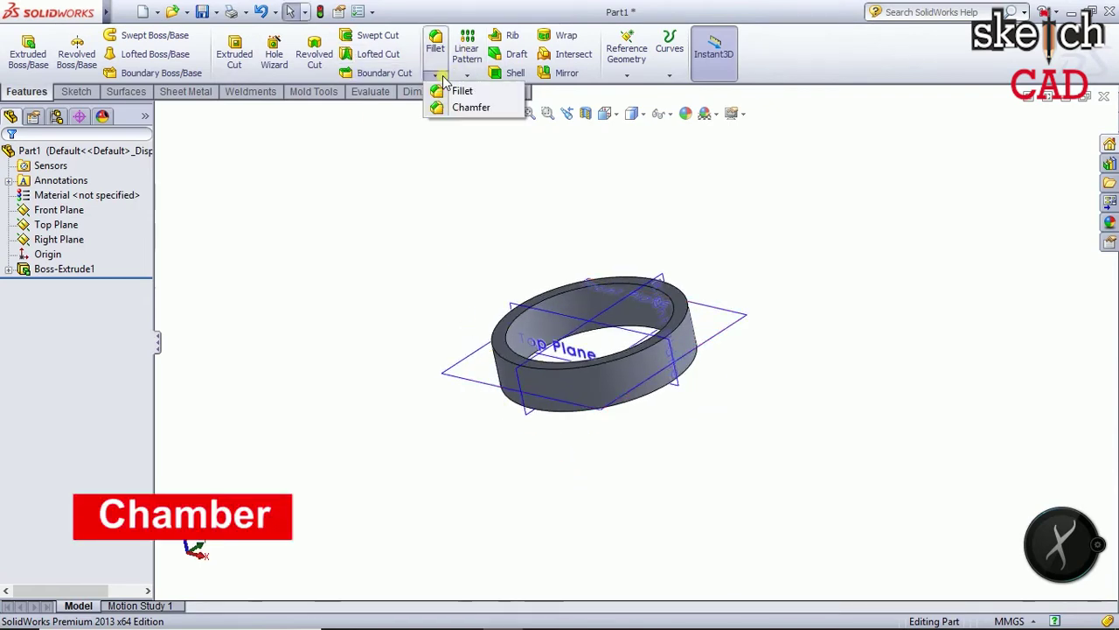
Bevel a ring edge with a 3 mm × 45° chamfer, then orbit to inspect Chamfer1
left_click(446, 108)
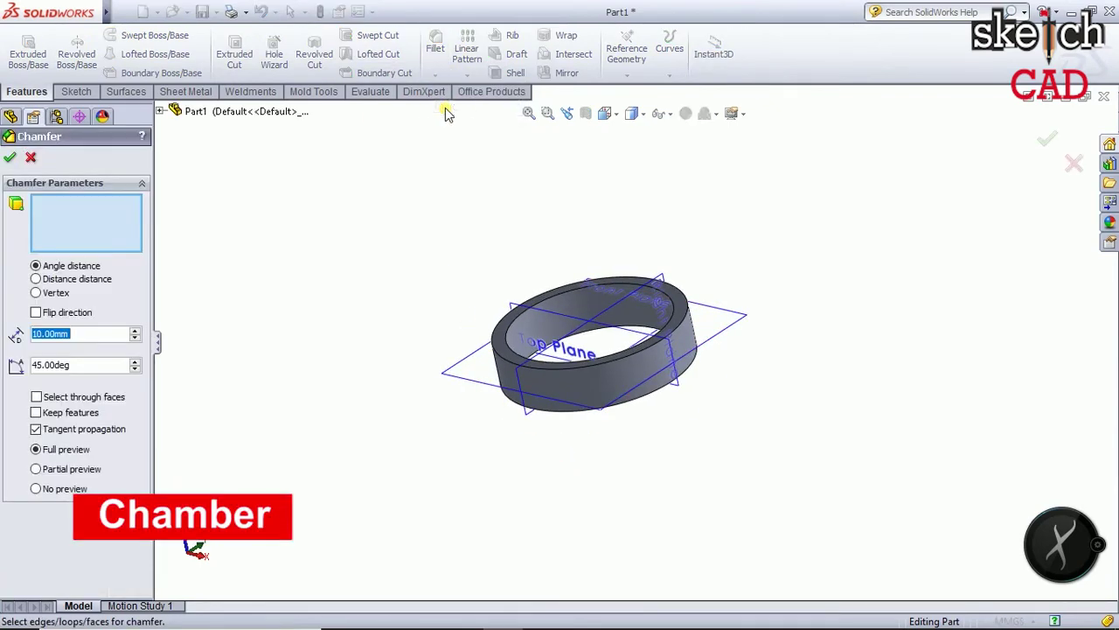
left_click(494, 350)
mouse_move(501, 509)
middle_mouse_down()
mouse_move(537, 400)
mouse_move(530, 420)
middle_mouse_up()
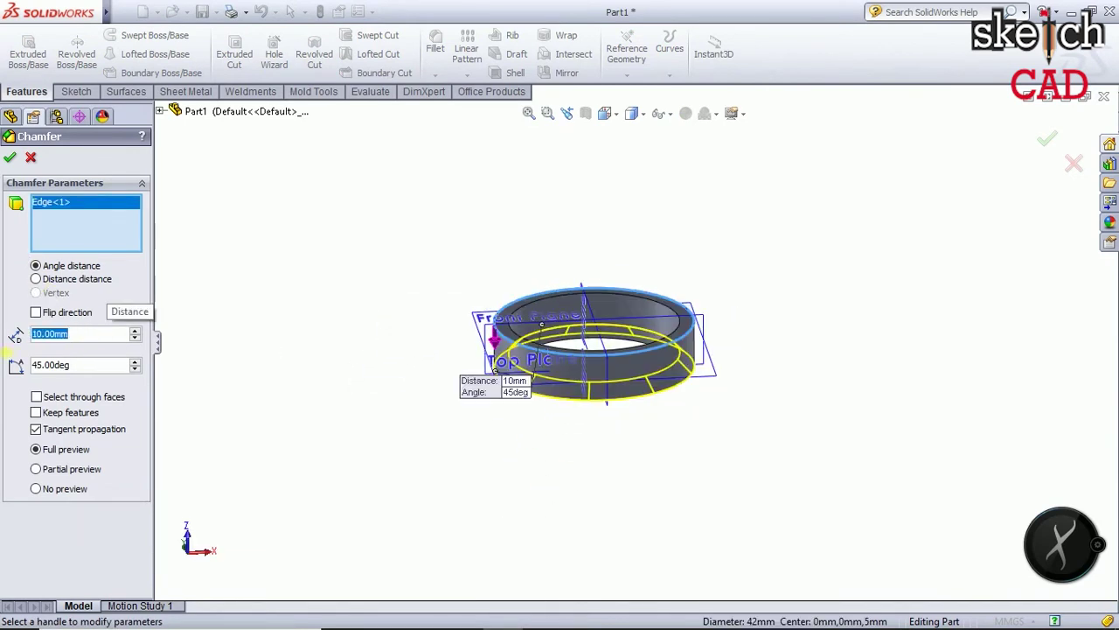
type("3")
key("Return")
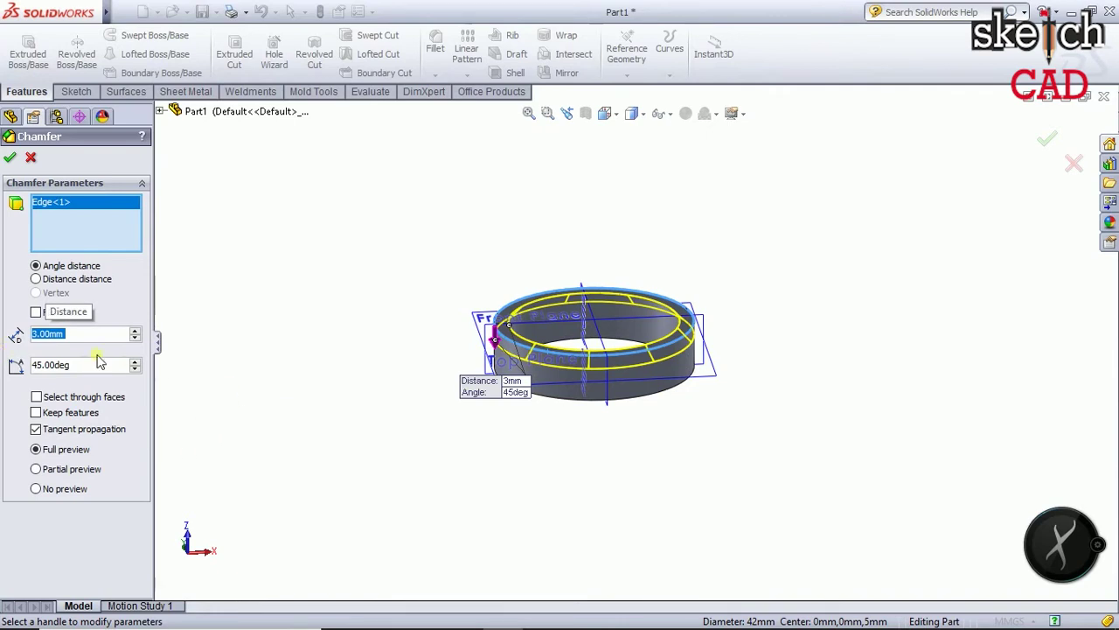
left_click(10, 156)
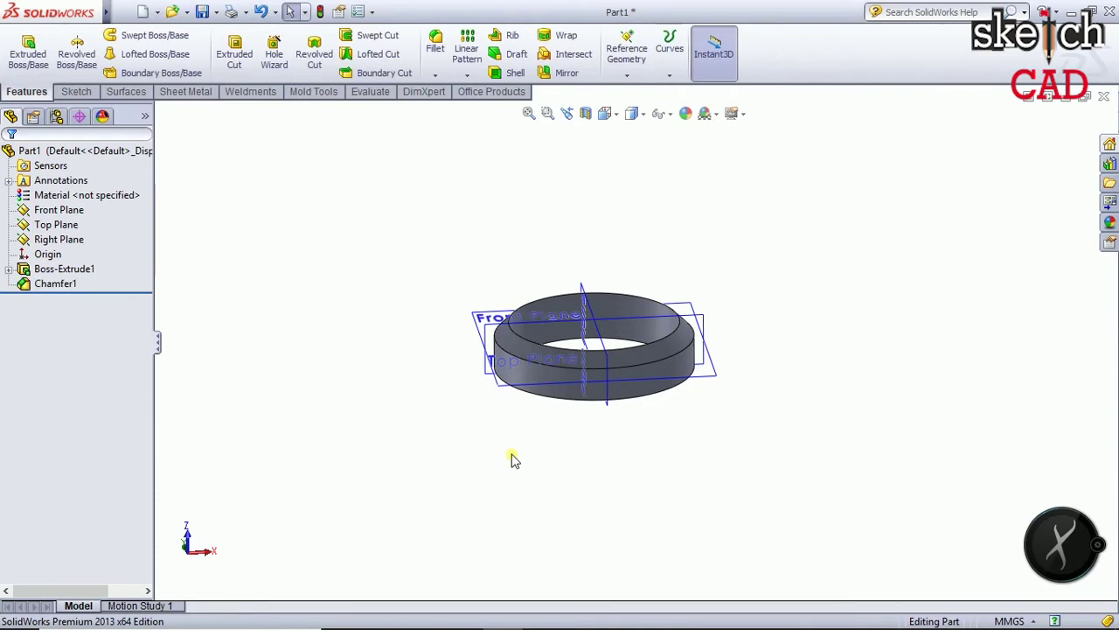
mouse_move(764, 435)
middle_mouse_down()
mouse_move(727, 517)
mouse_move(801, 449)
mouse_move(851, 432)
mouse_move(793, 484)
mouse_move(690, 502)
middle_mouse_up()
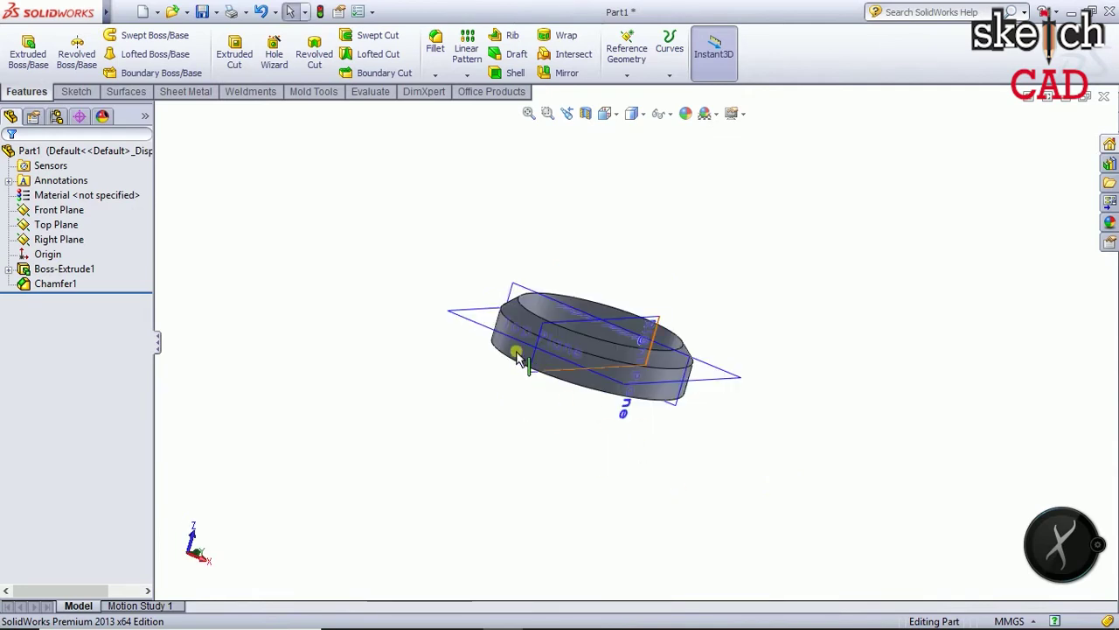
mouse_move(503, 501)
middle_mouse_down()
mouse_move(578, 467)
mouse_move(499, 487)
mouse_move(412, 538)
middle_mouse_up()
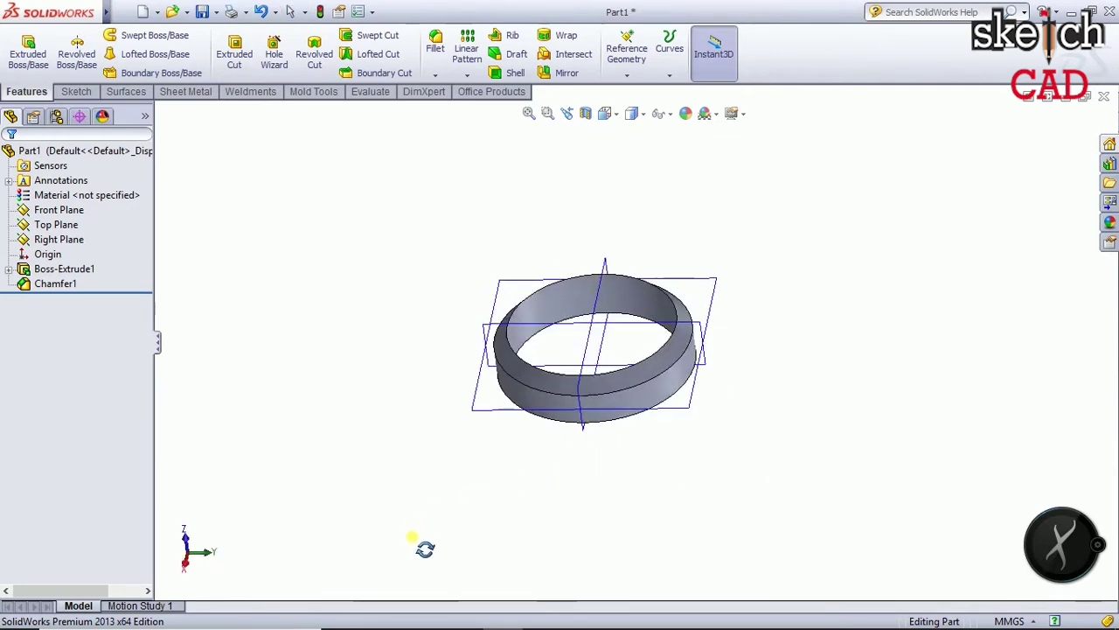
left_click(490, 412)
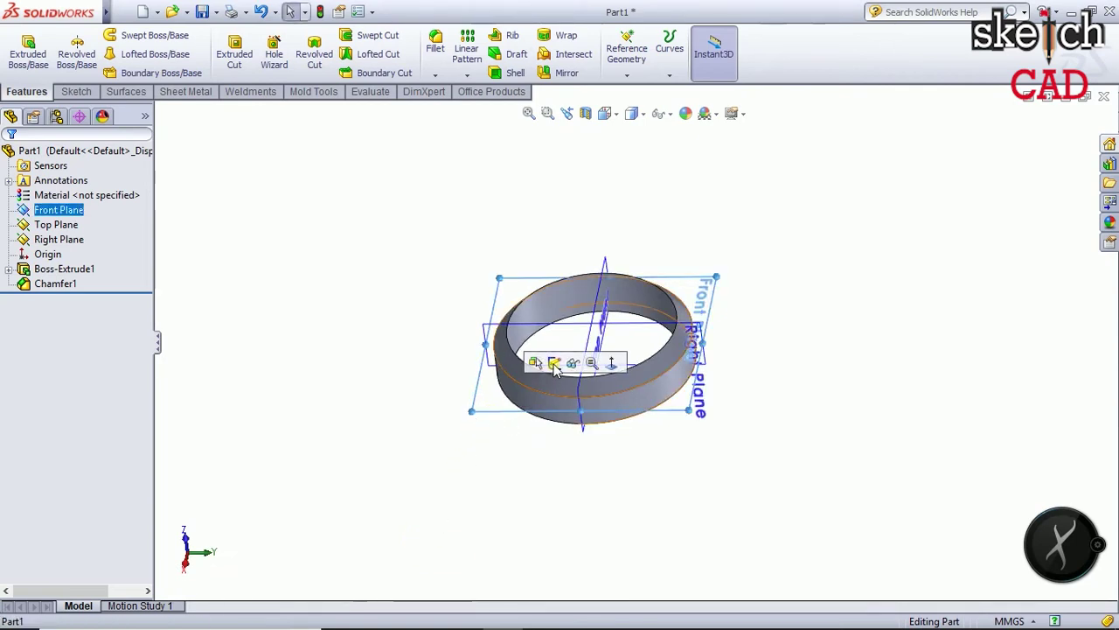
Sketch an 18 mm radius circle at the origin on the Front Plane, viewed normal to it
left_click(76, 90)
left_click(23, 48)
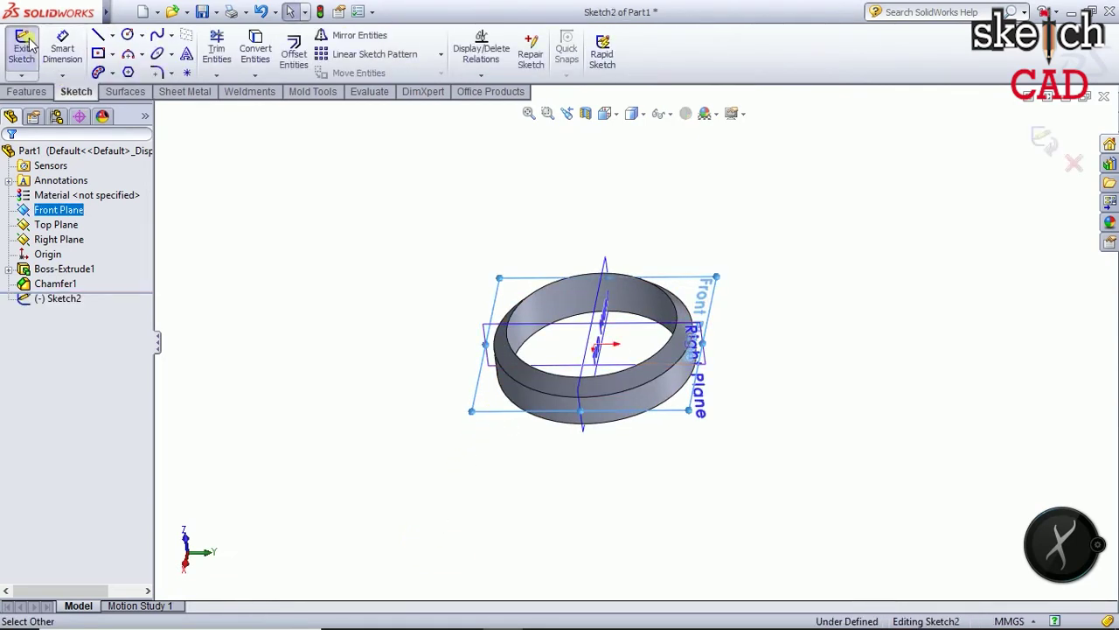
key("ctrl+8")
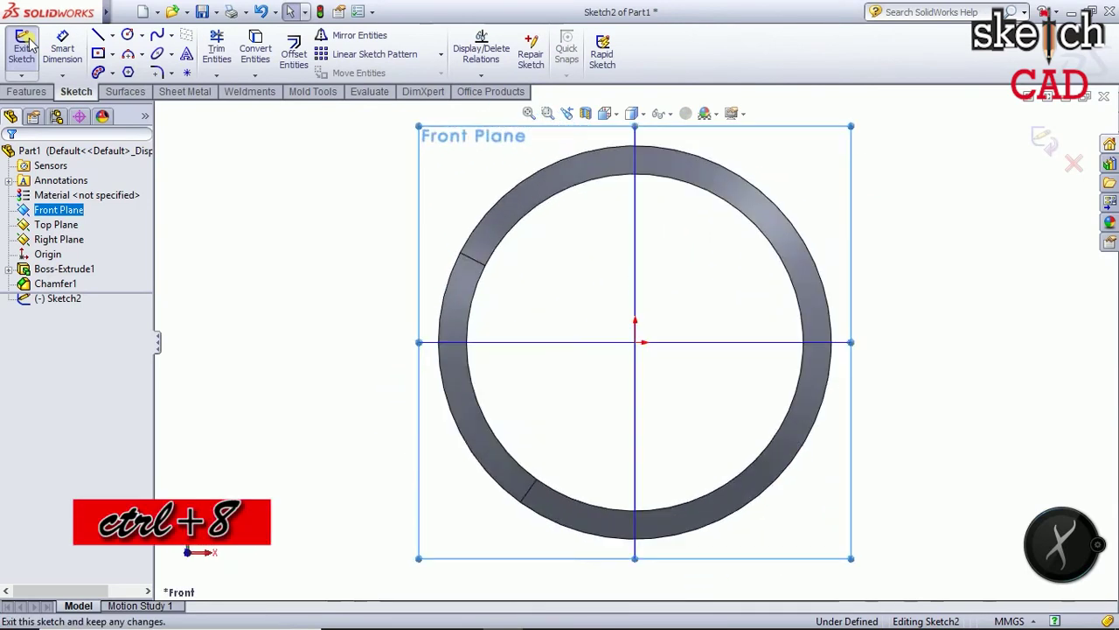
left_click(128, 37)
left_click(635, 342)
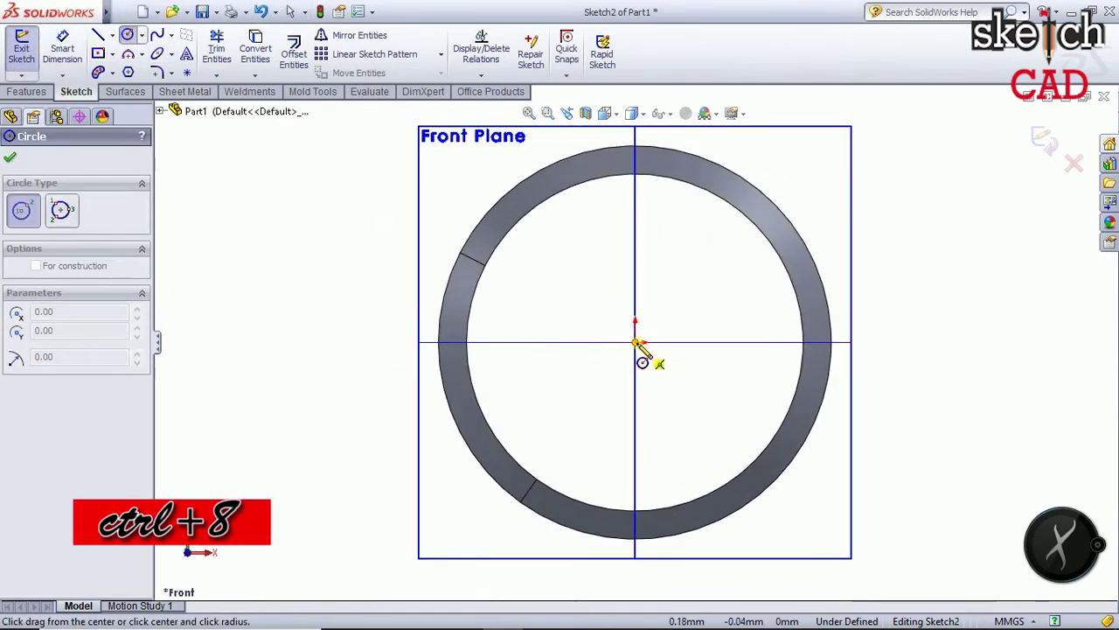
left_click(772, 251)
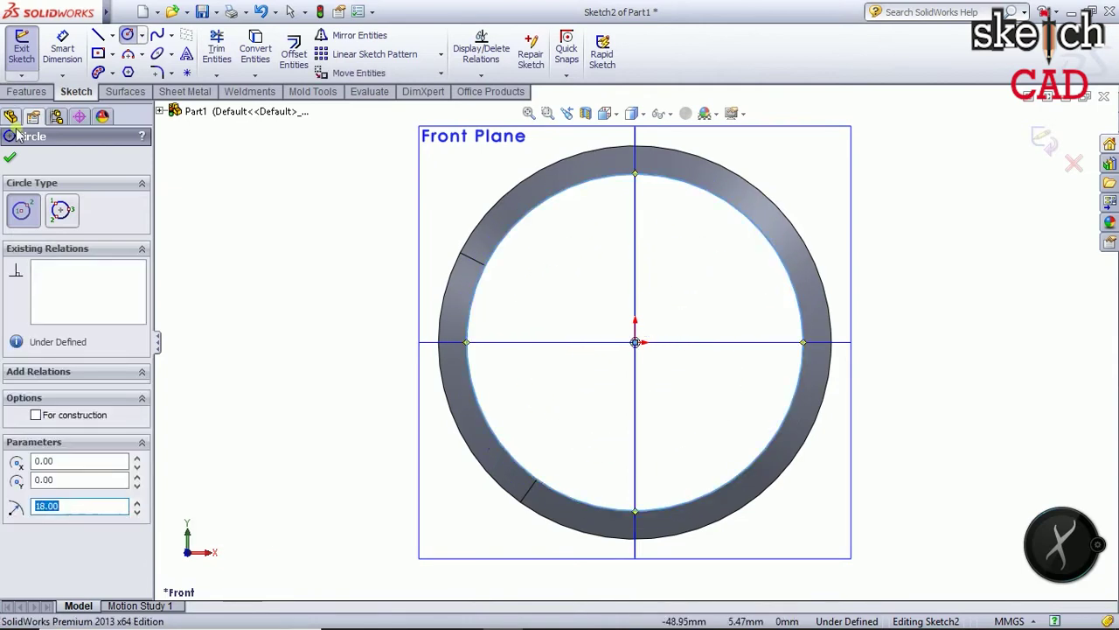
left_click(12, 160)
left_click(21, 46)
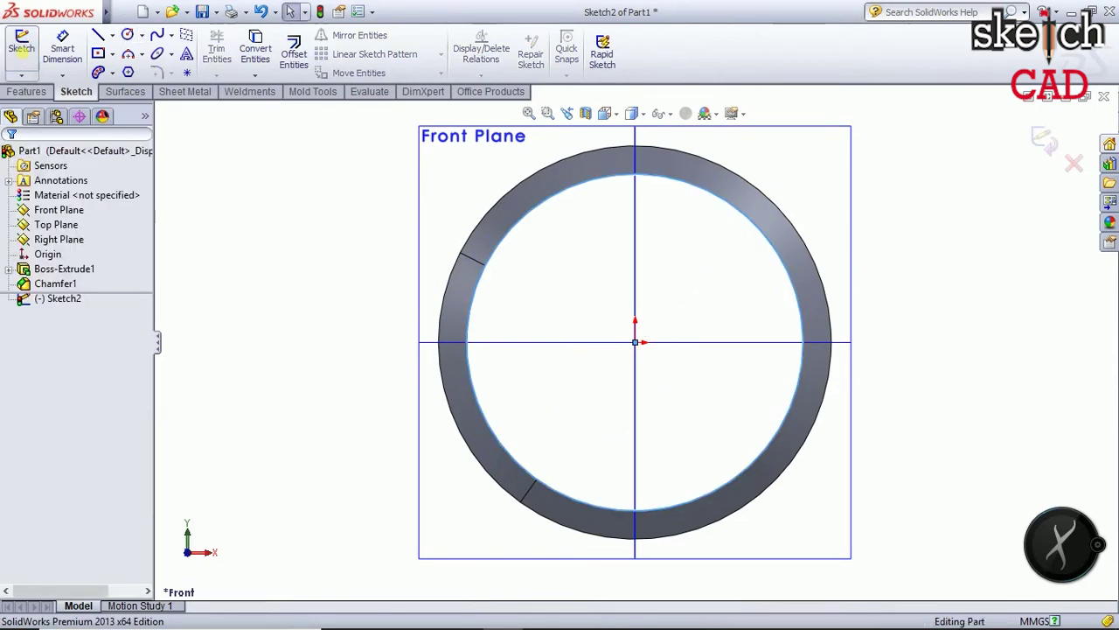
middle_click_drag(318, 429, 305, 253)
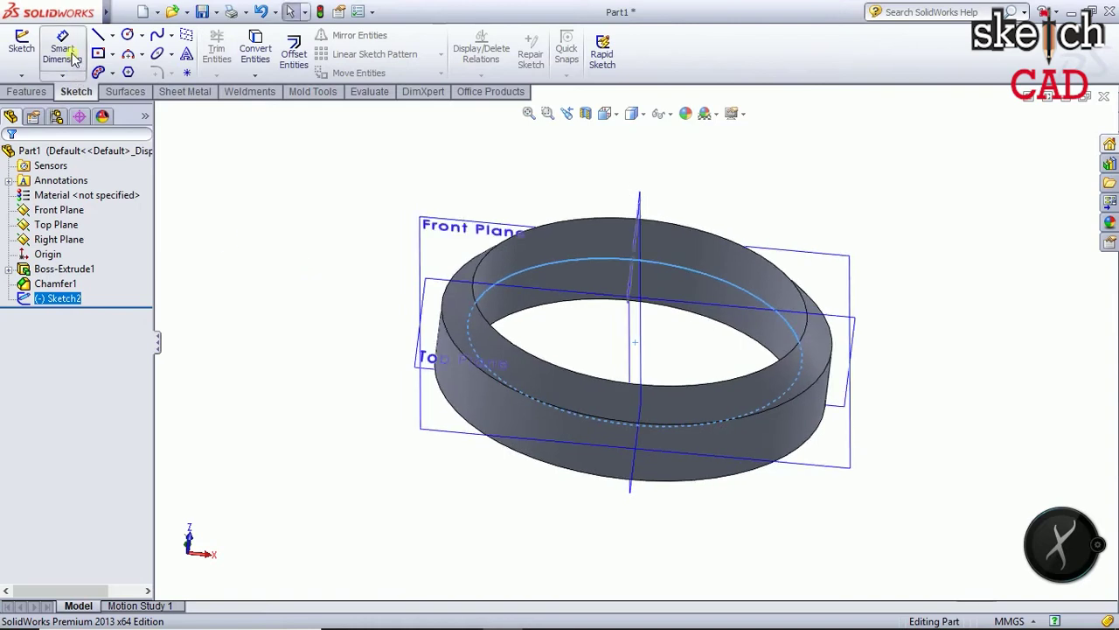
left_click(21, 89)
Extrude the circle 1 mm Mid Plane into a thin disc, Boss-Extrude2, inside the ring
left_click(28, 54)
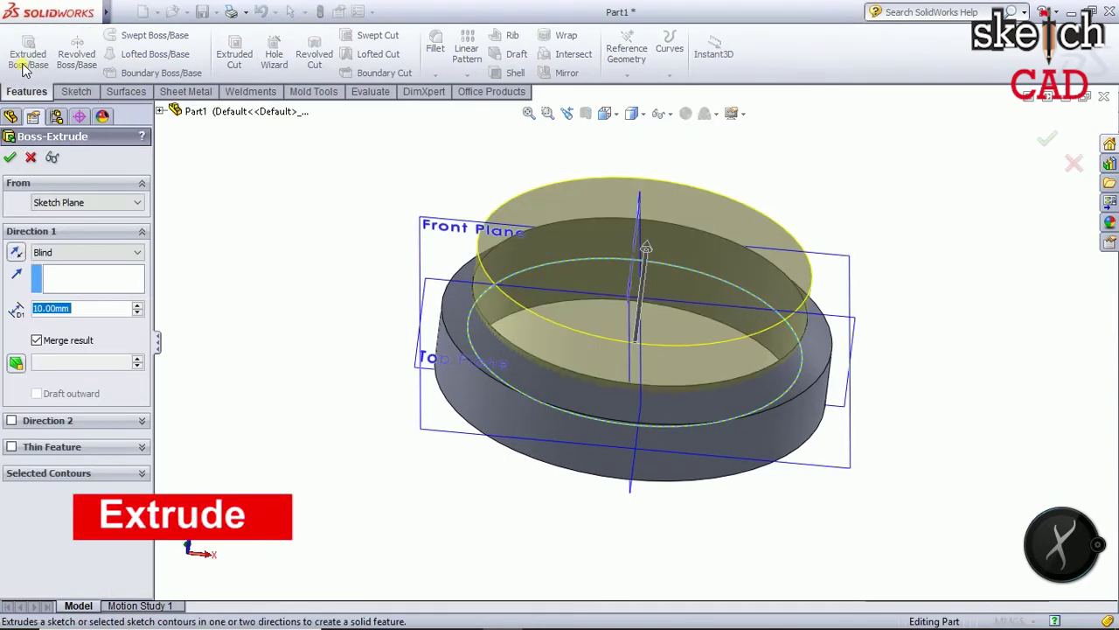
left_click(66, 252)
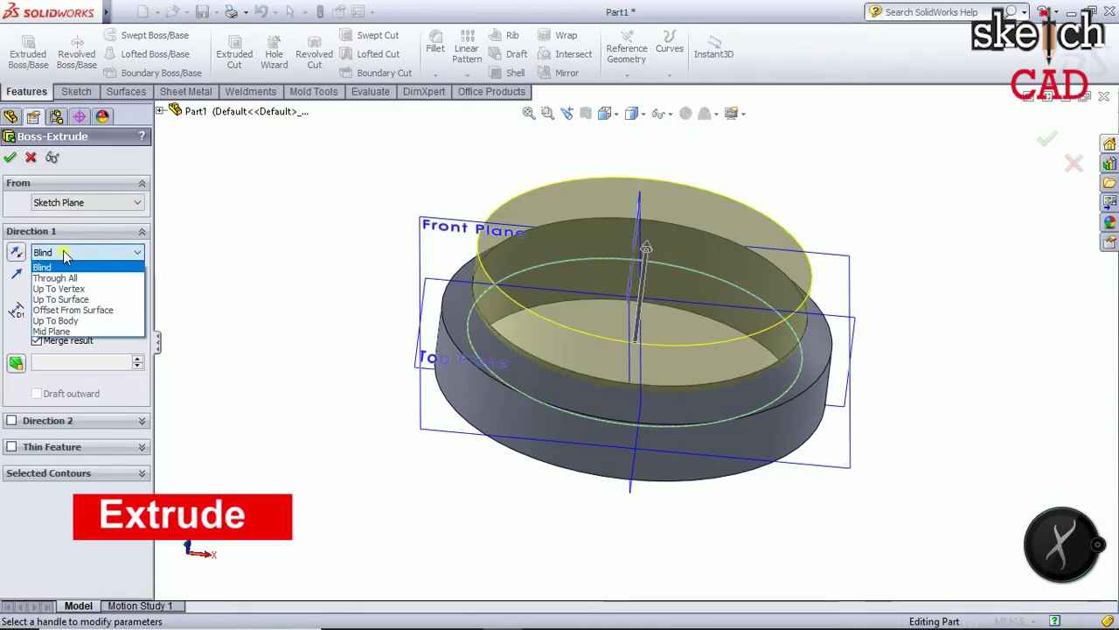
left_click(60, 332)
left_click_drag(69, 310, 5, 311)
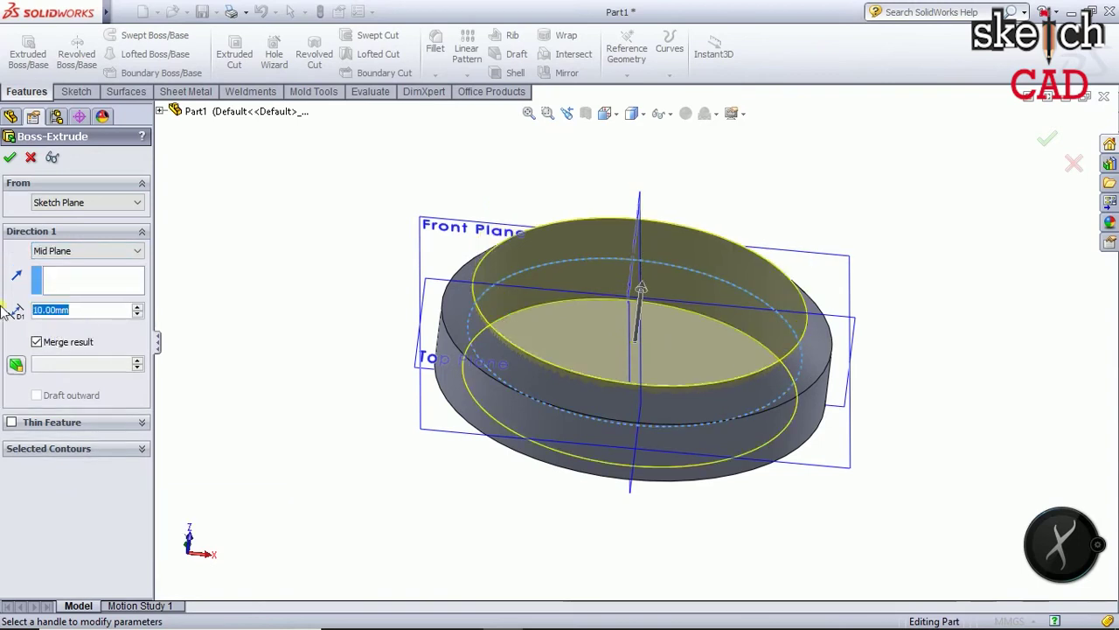
type("1")
key("Return")
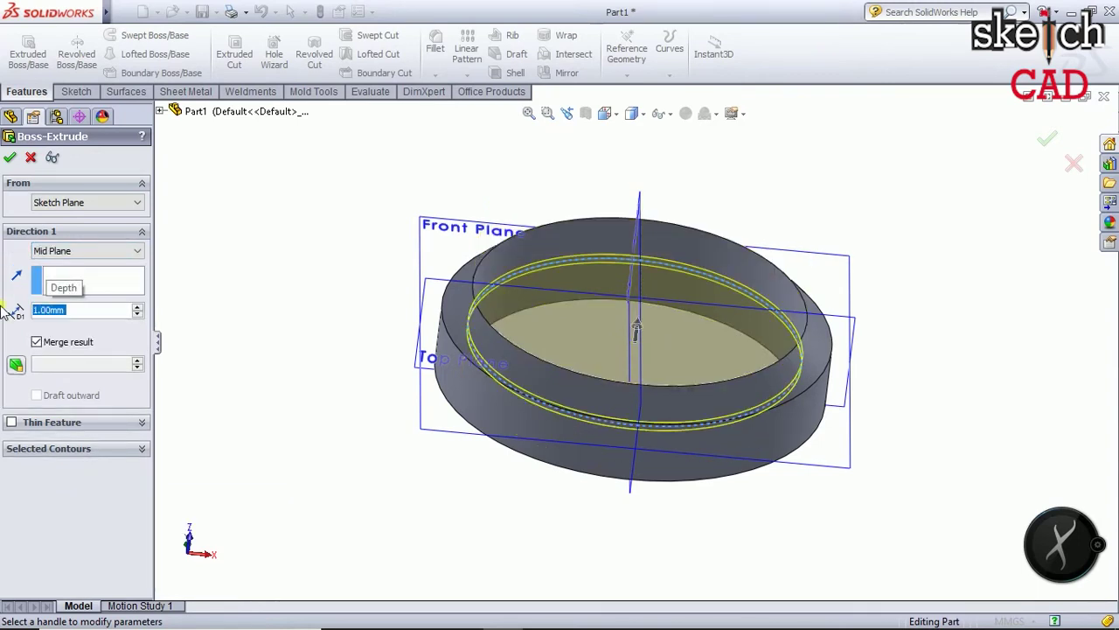
left_click(11, 157)
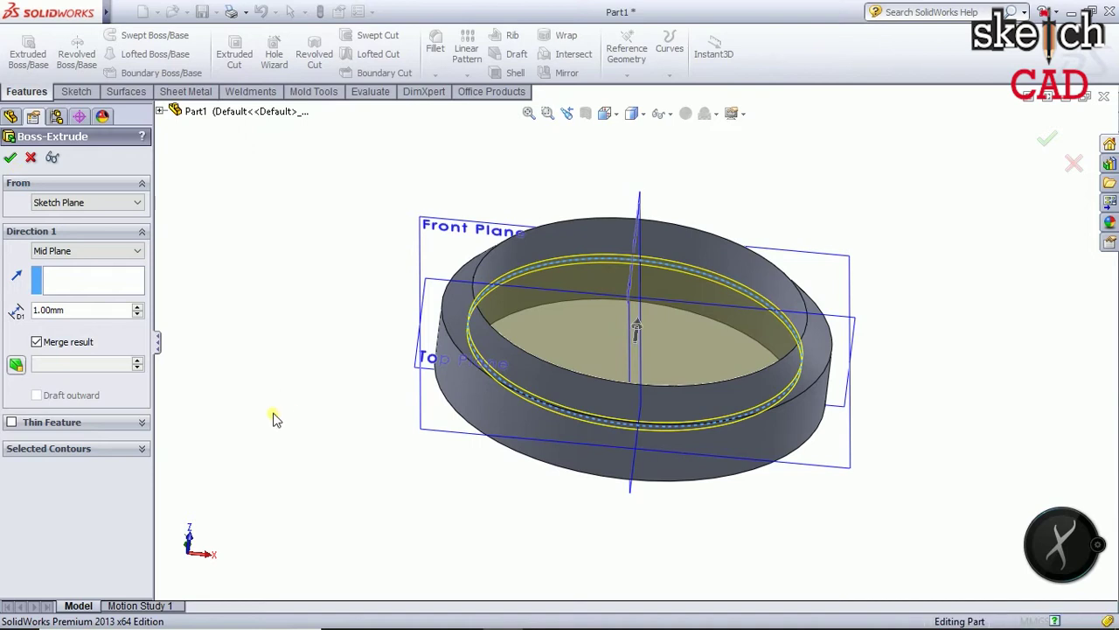
mouse_move(796, 534)
middle_mouse_down()
mouse_move(860, 322)
mouse_move(812, 480)
mouse_move(849, 475)
mouse_move(895, 525)
mouse_move(905, 450)
mouse_move(1000, 462)
mouse_move(979, 517)
mouse_move(996, 522)
mouse_move(980, 499)
mouse_move(988, 508)
middle_mouse_up()
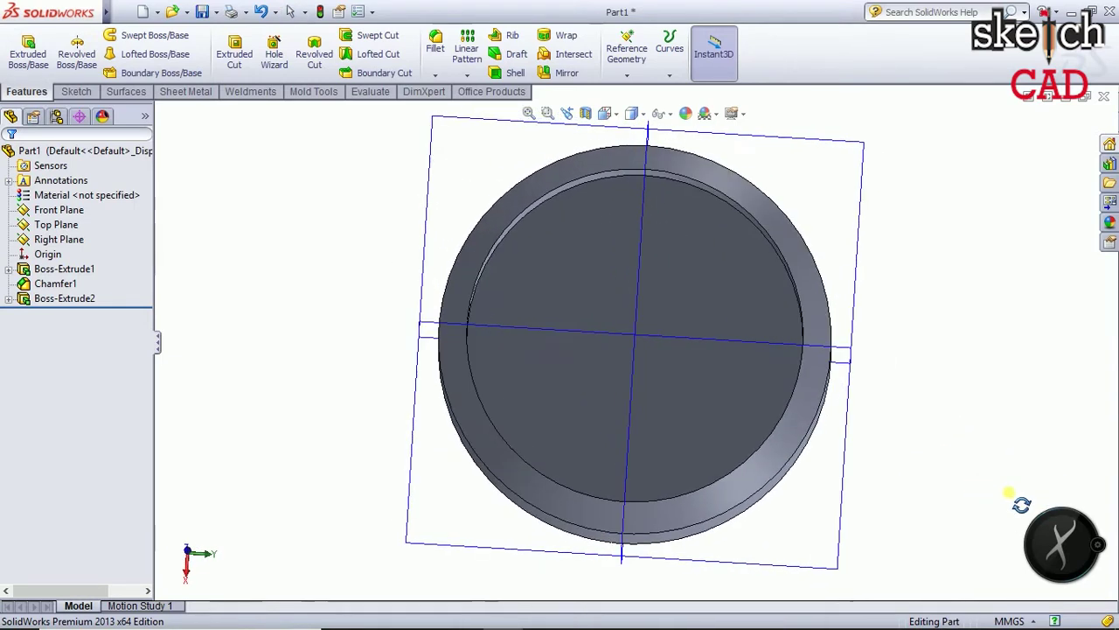
left_click(715, 270)
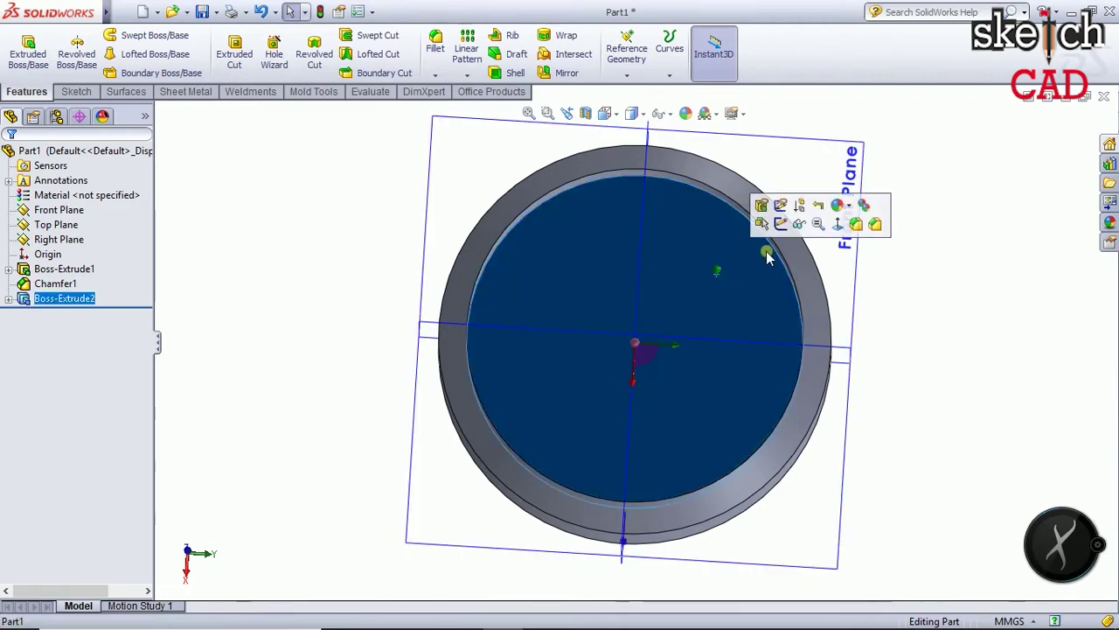
Start a sketch on the disc face, view it normal, and pick the Center Rectangle type
left_click(780, 224)
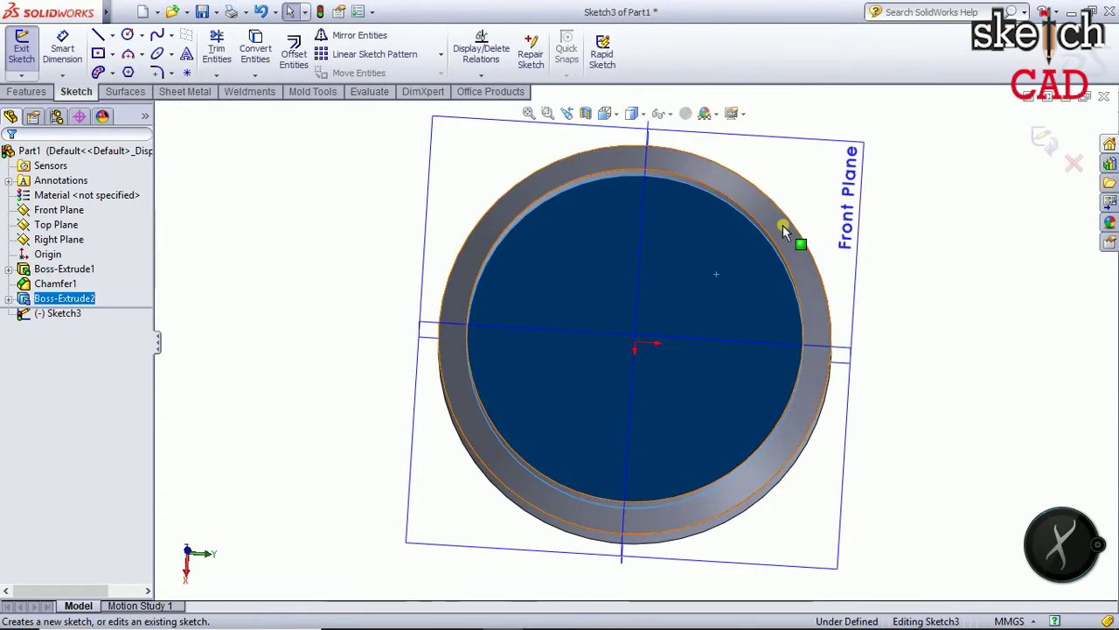
key("ctrl+8")
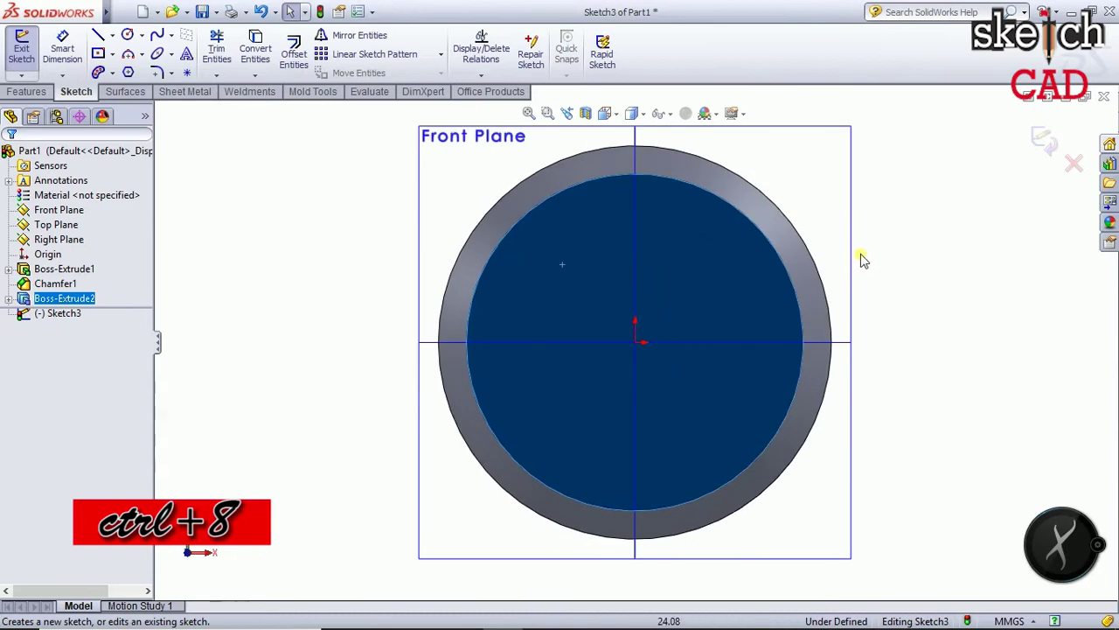
left_click(883, 305)
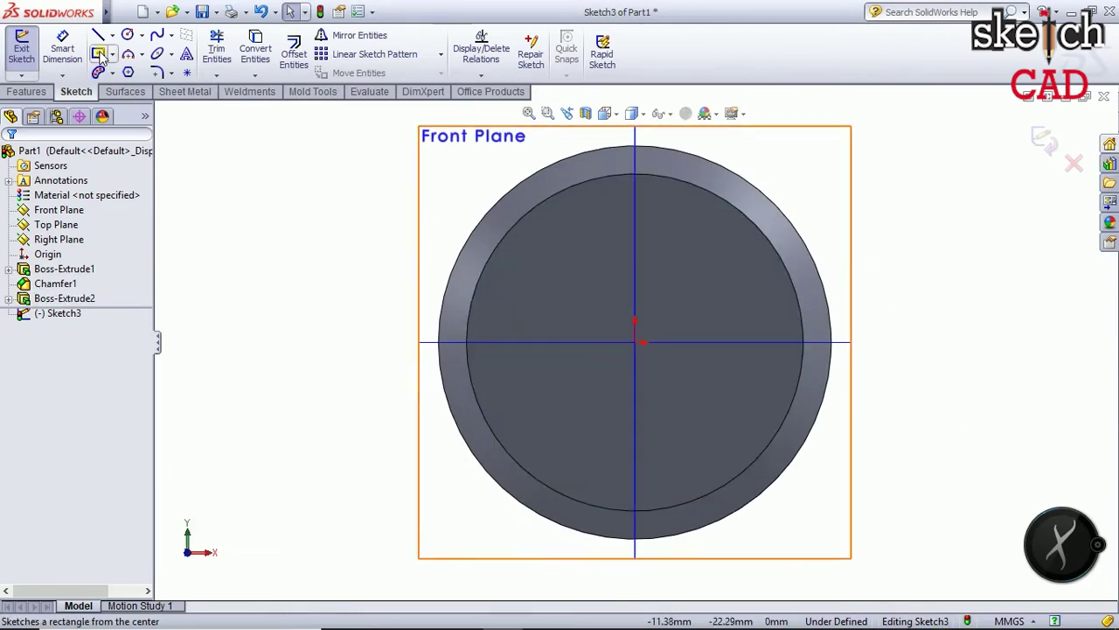
left_click(112, 58)
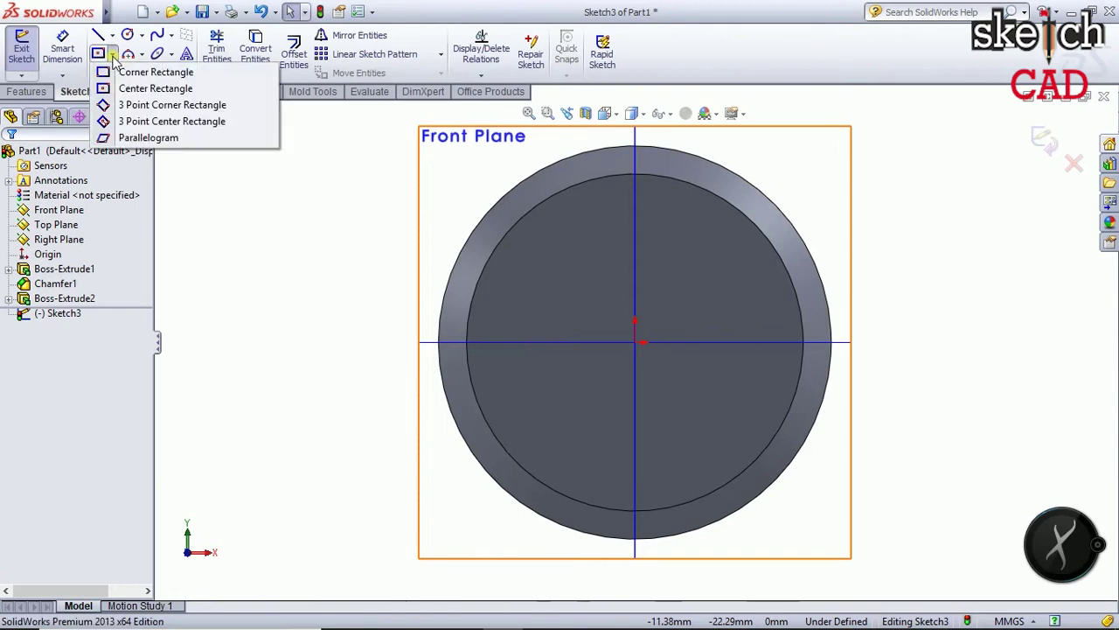
left_click(122, 74)
left_click(123, 75)
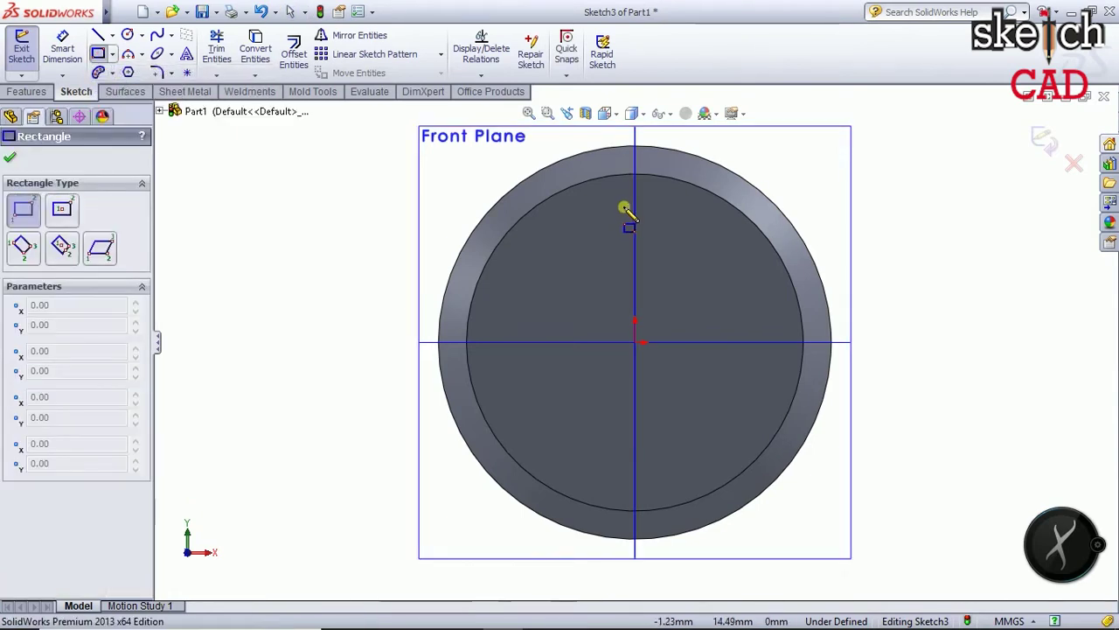
left_click(103, 54)
left_click(111, 56)
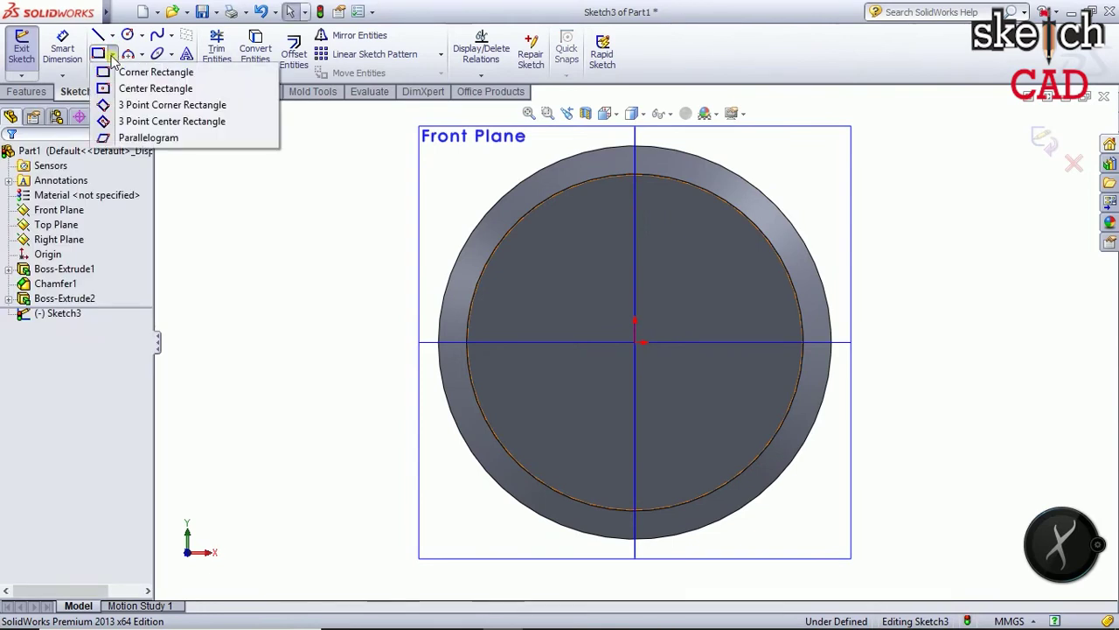
left_click(140, 89)
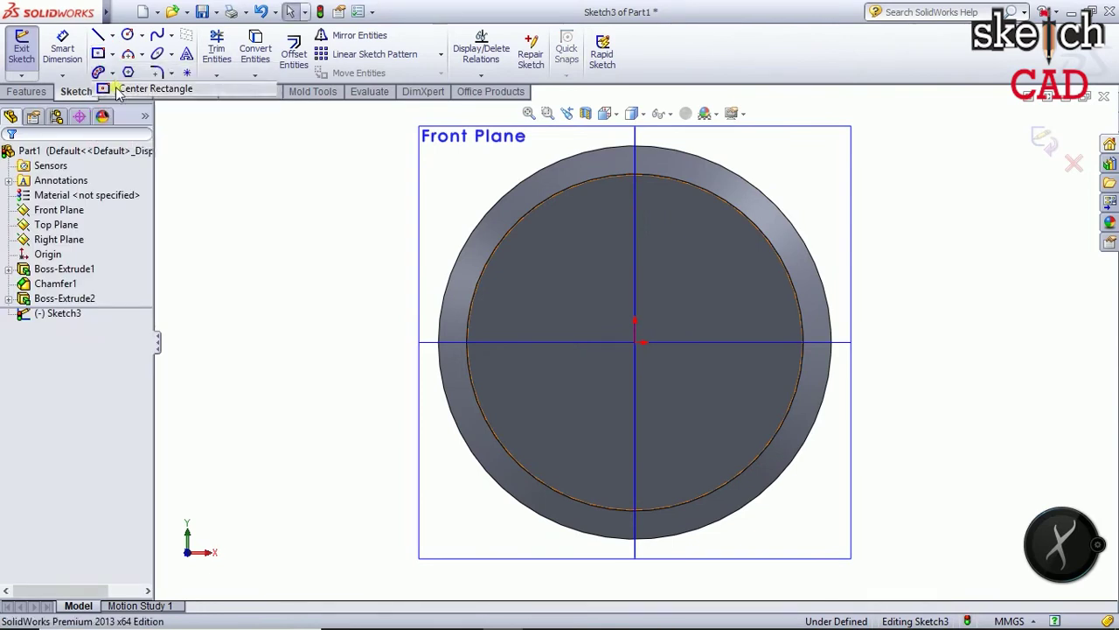
Draw a narrow centre rectangle on the vertical centreline near the top of the inner face
left_click(635, 199)
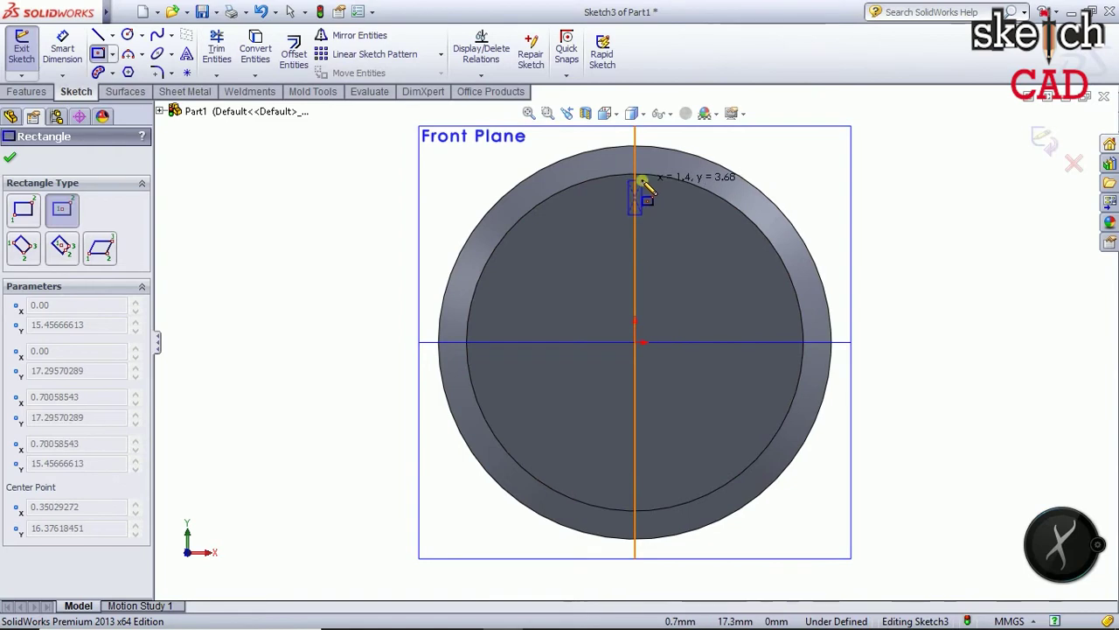
scroll(643, 182, "up", 2)
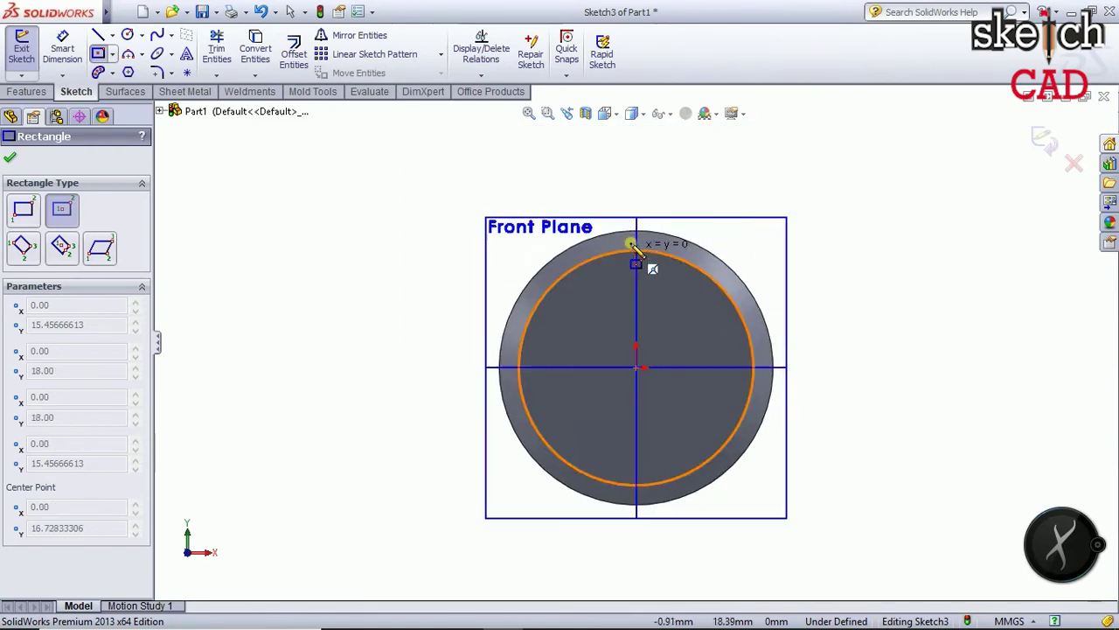
scroll(647, 236, "down", 4)
scroll(654, 297, "down", 2)
scroll(652, 294, "down", 2)
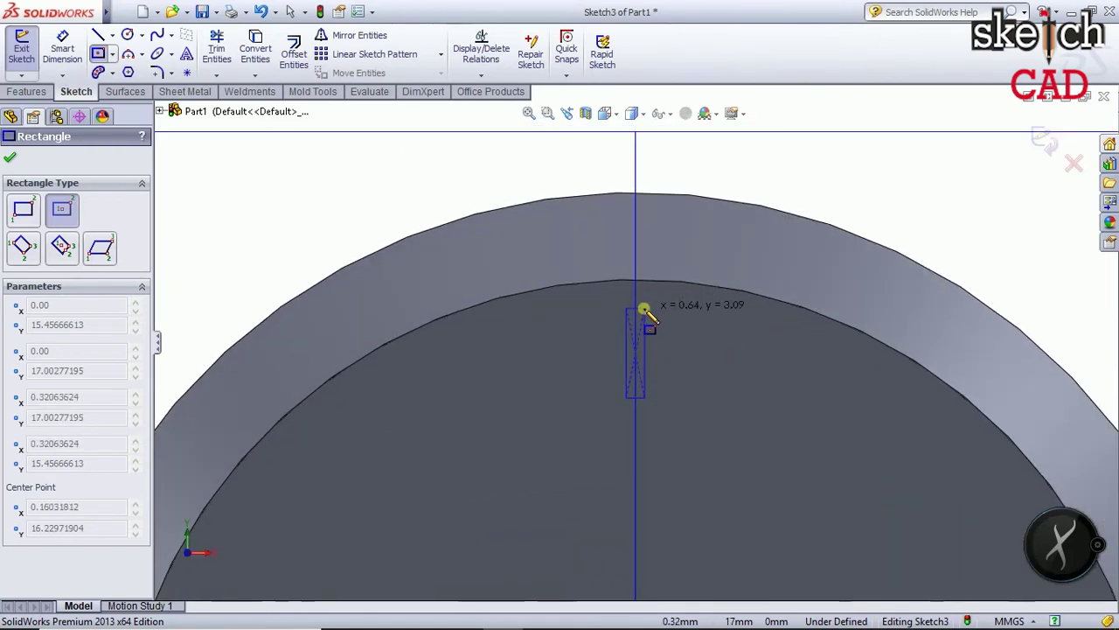
left_click(651, 291)
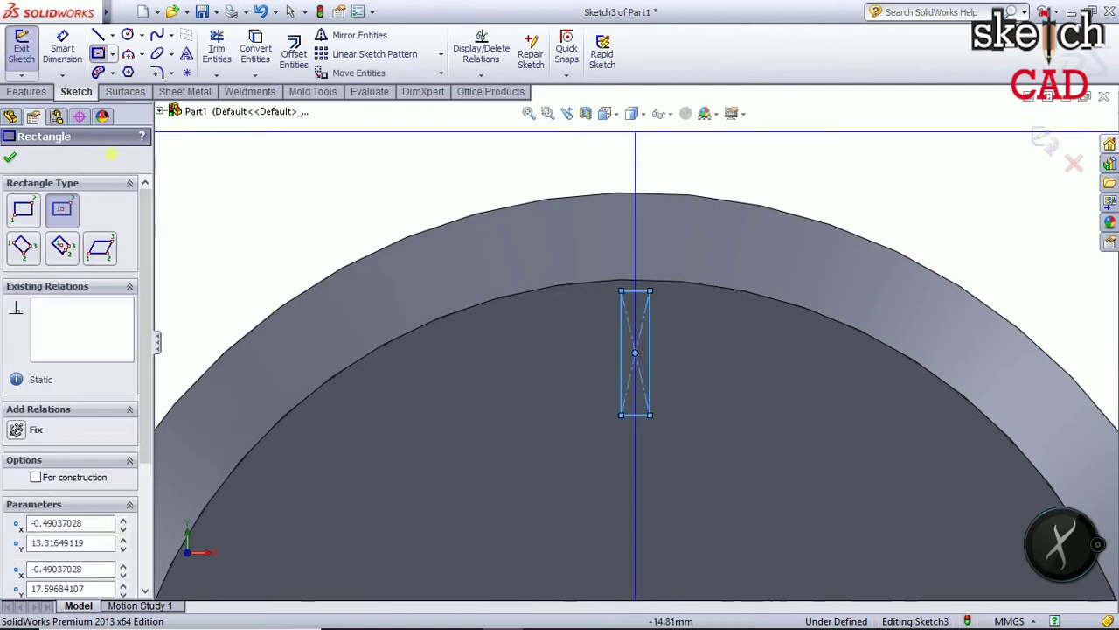
left_click(63, 50)
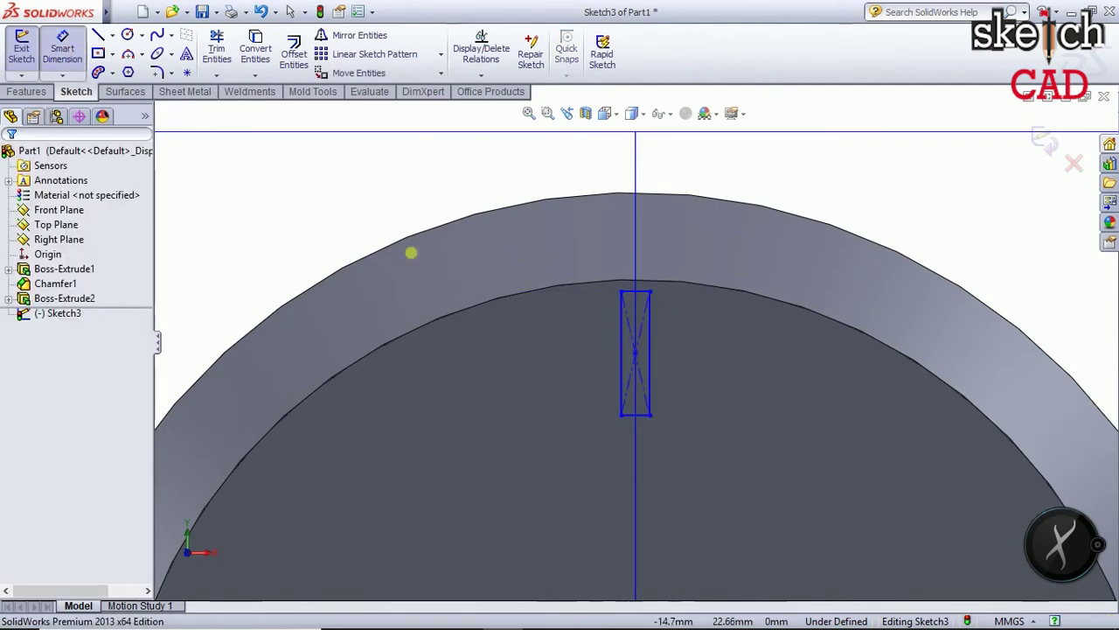
Dimension the rectangle's top edge 1 mm and right edge 5 mm, then close Sketch3
left_click(643, 292)
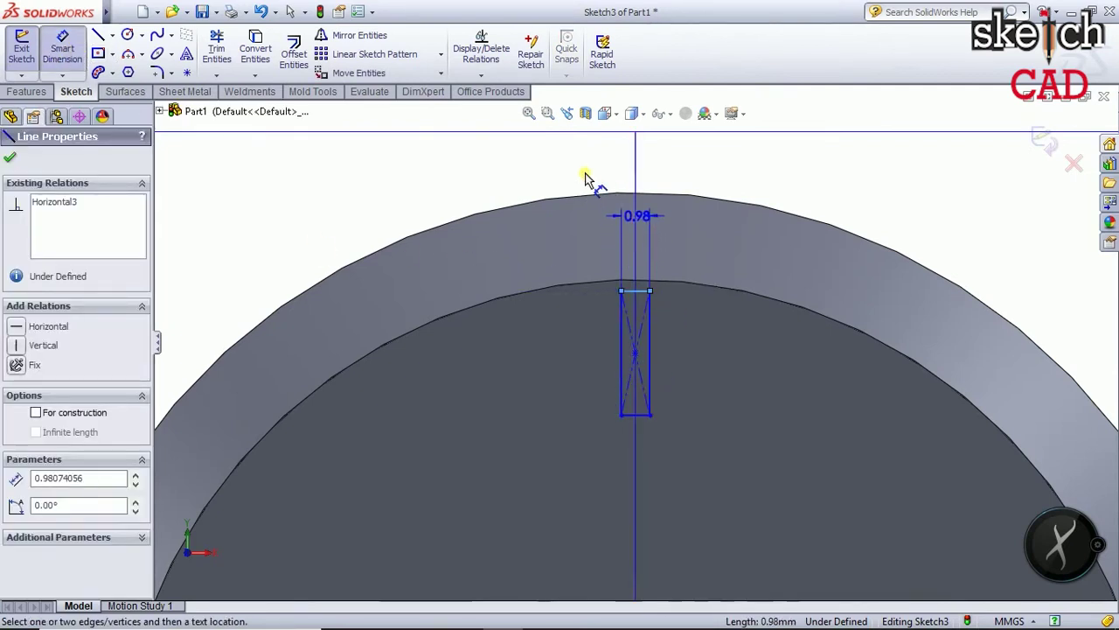
left_click(750, 178)
type("1")
key("Return")
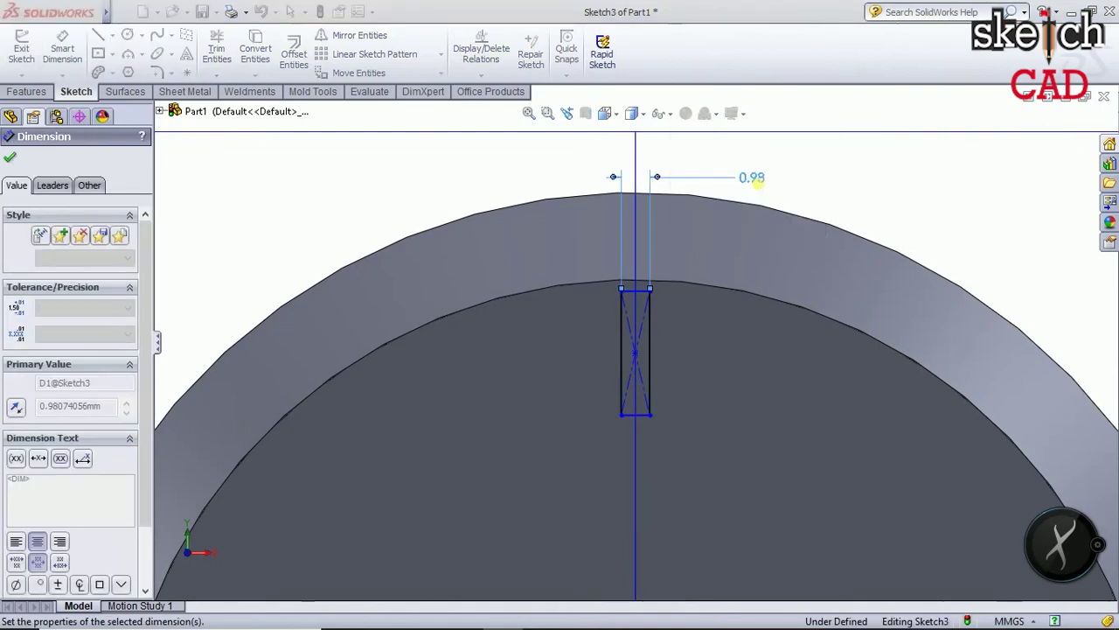
left_click(652, 362)
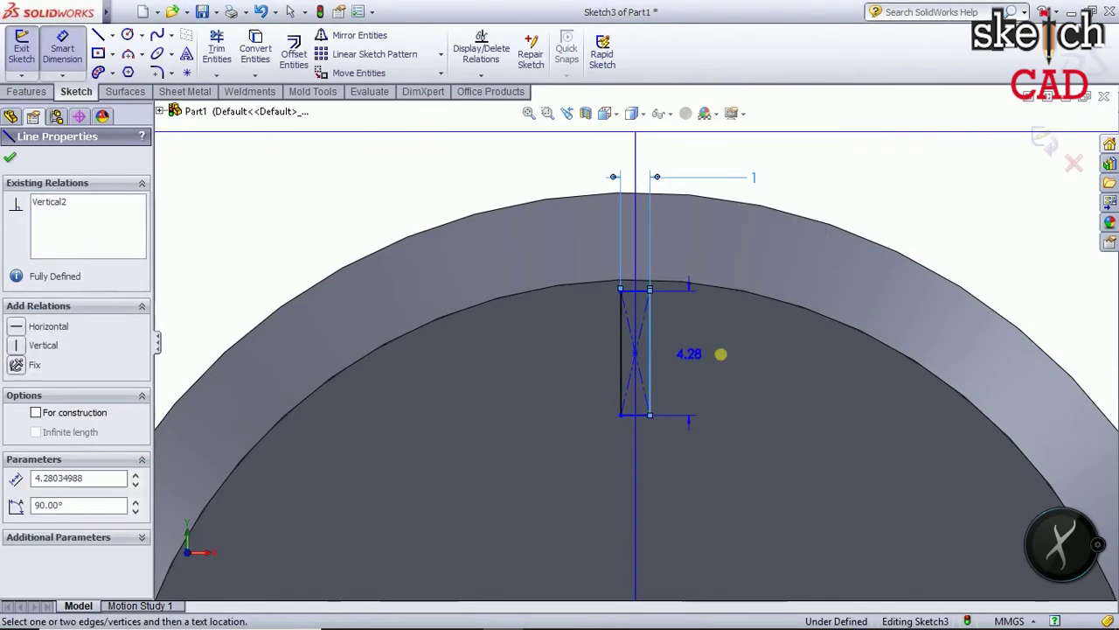
left_click(719, 350)
type("5")
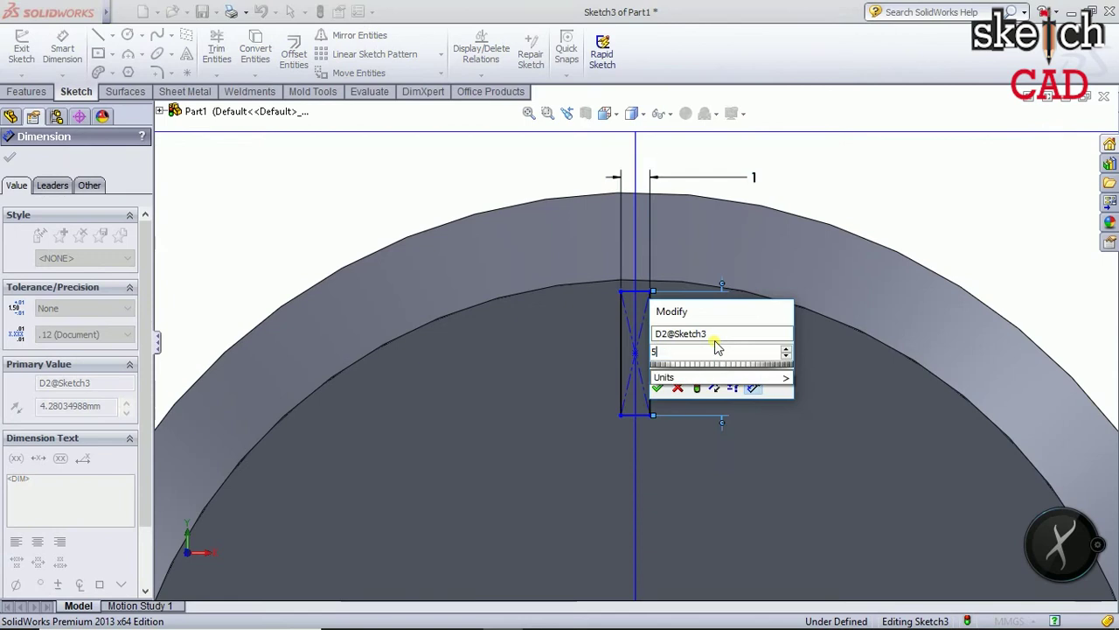
key("Return")
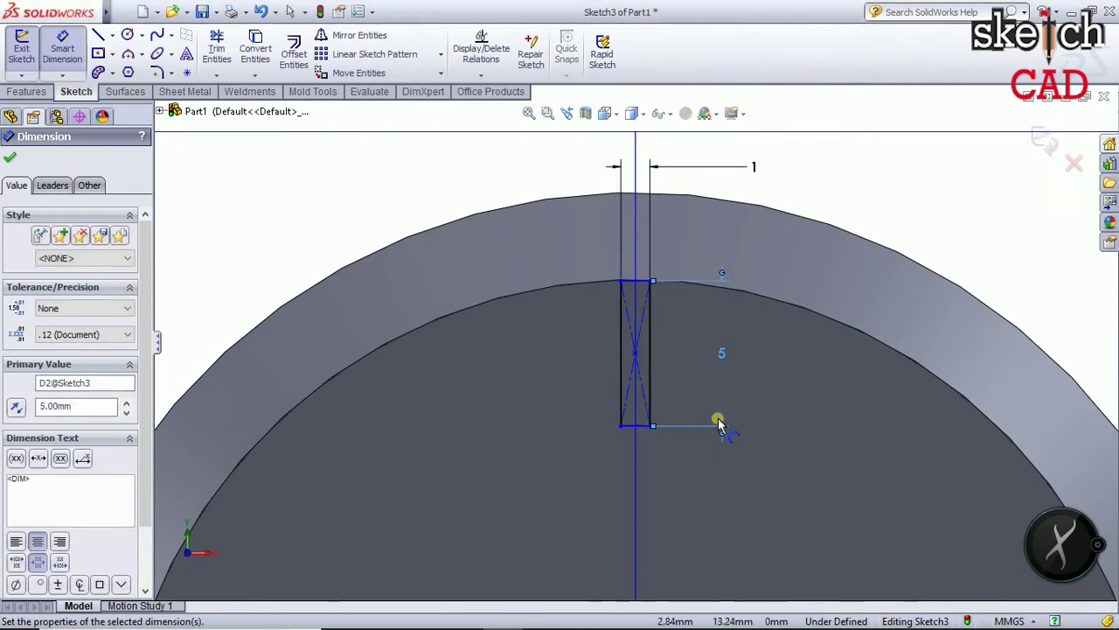
left_click(639, 359)
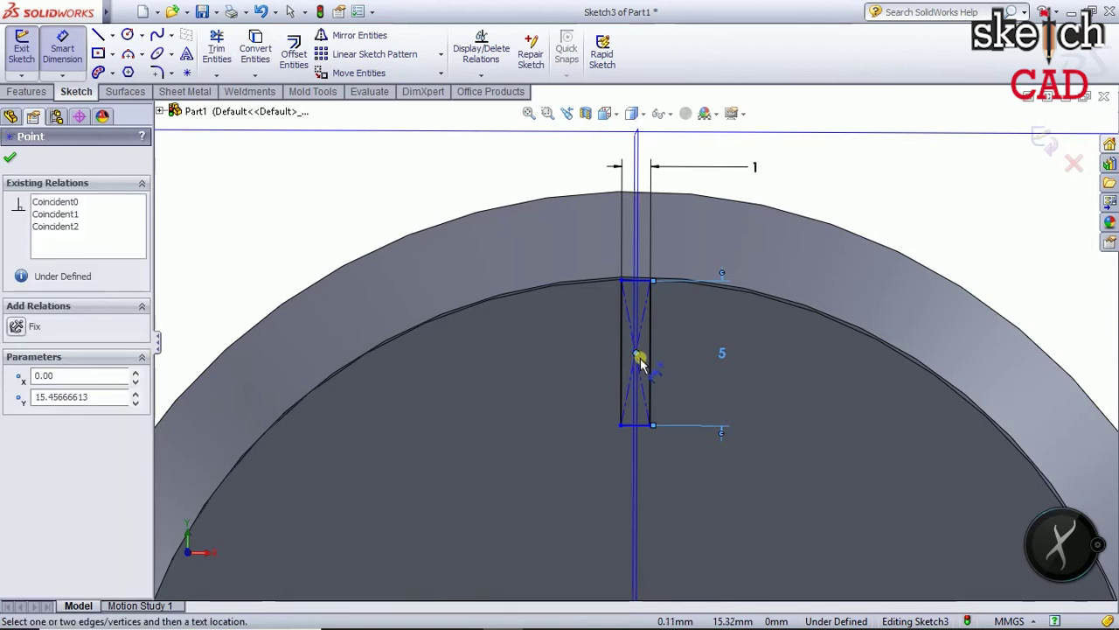
left_click(392, 187)
scroll(395, 187, "up", 5)
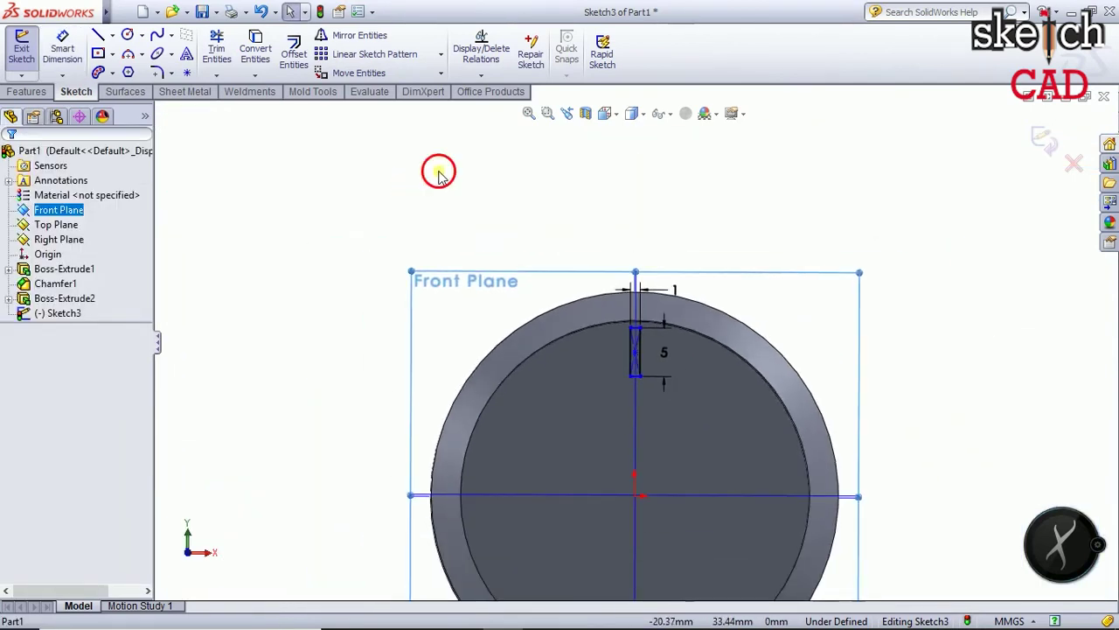
left_click(21, 44)
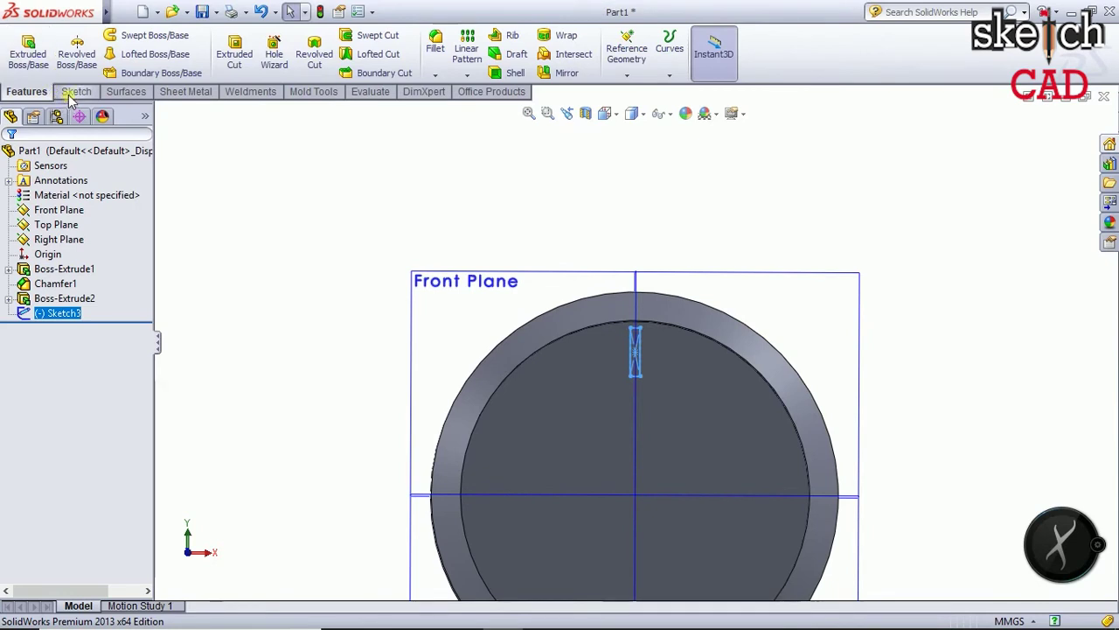
Extrude Sketch3's rectangle 0.5 mm Blind as the Boss-Extrude3 tab
left_click(28, 53)
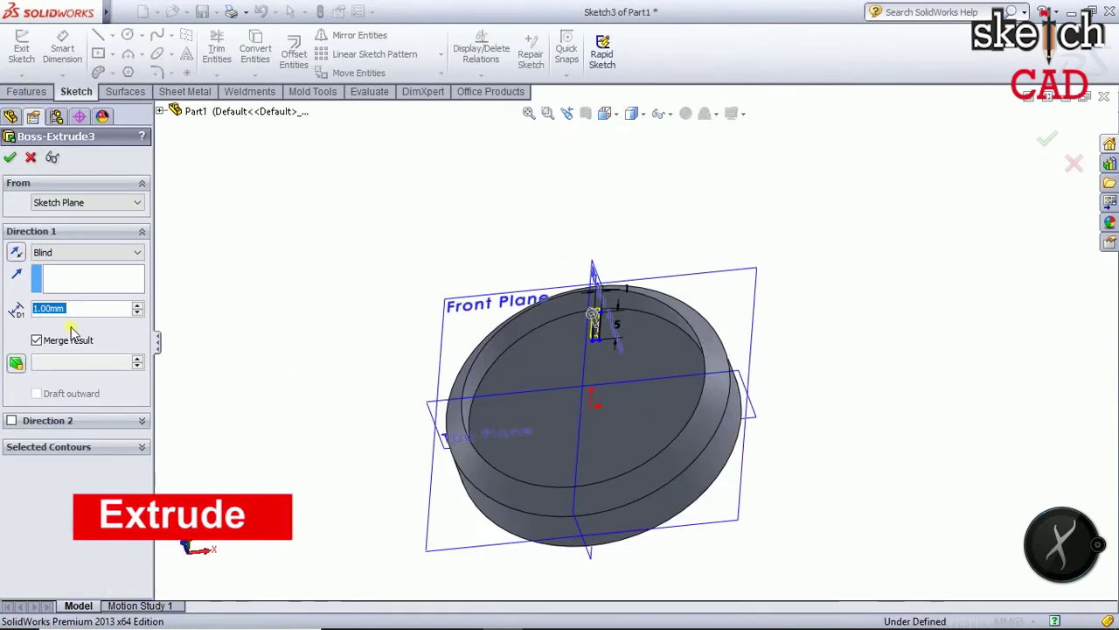
type("5")
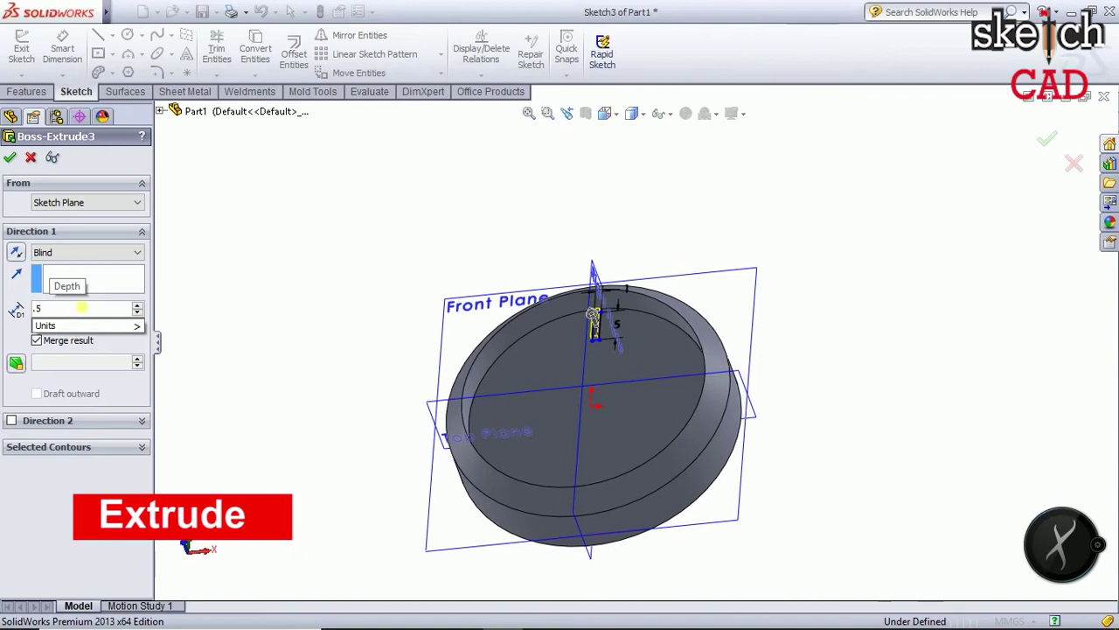
key("Return")
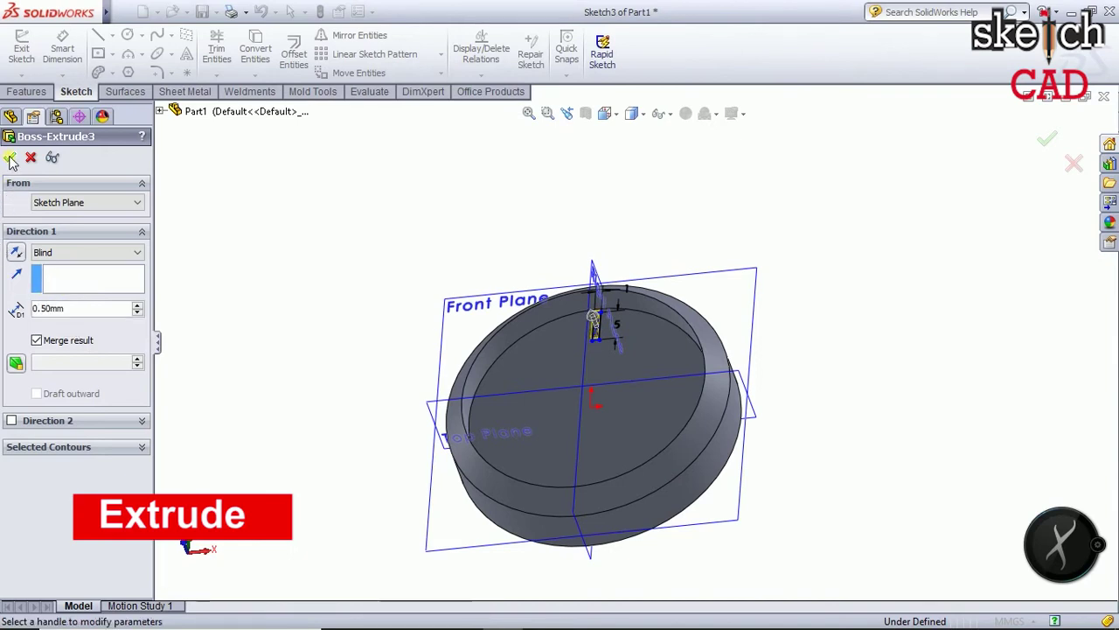
left_click(11, 159)
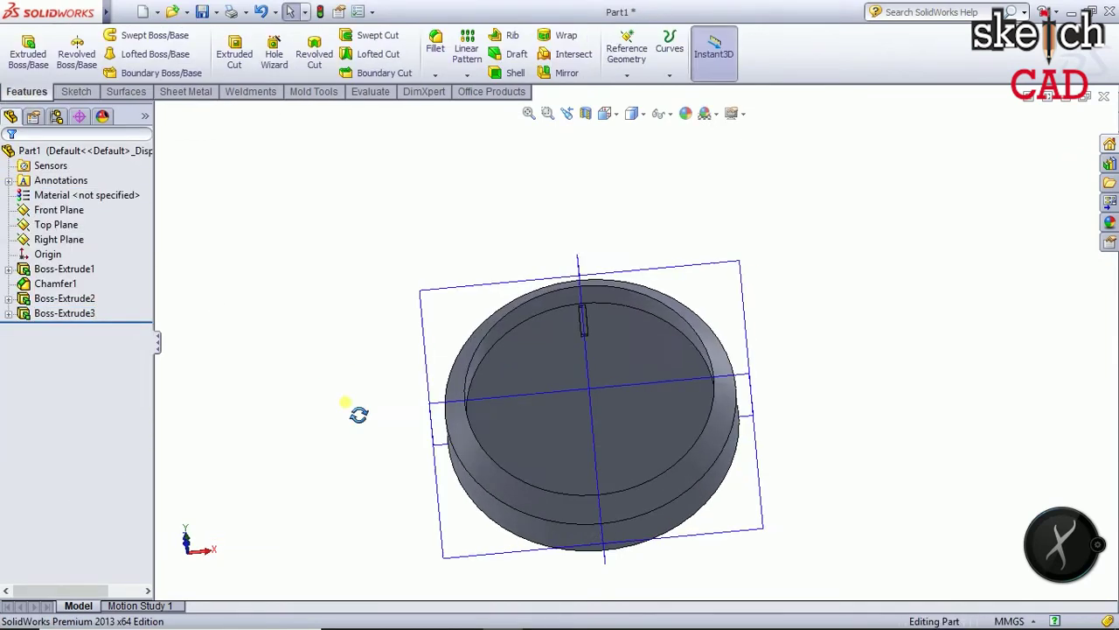
middle_click_drag(359, 413, 382, 449)
Select Boss-Extrude3, browse the pattern options without choosing, and orbit to inspect the tab
left_click(569, 320)
left_click(467, 75)
left_click(846, 400)
mouse_move(846, 399)
middle_mouse_down()
mouse_move(817, 370)
mouse_move(778, 417)
middle_mouse_up()
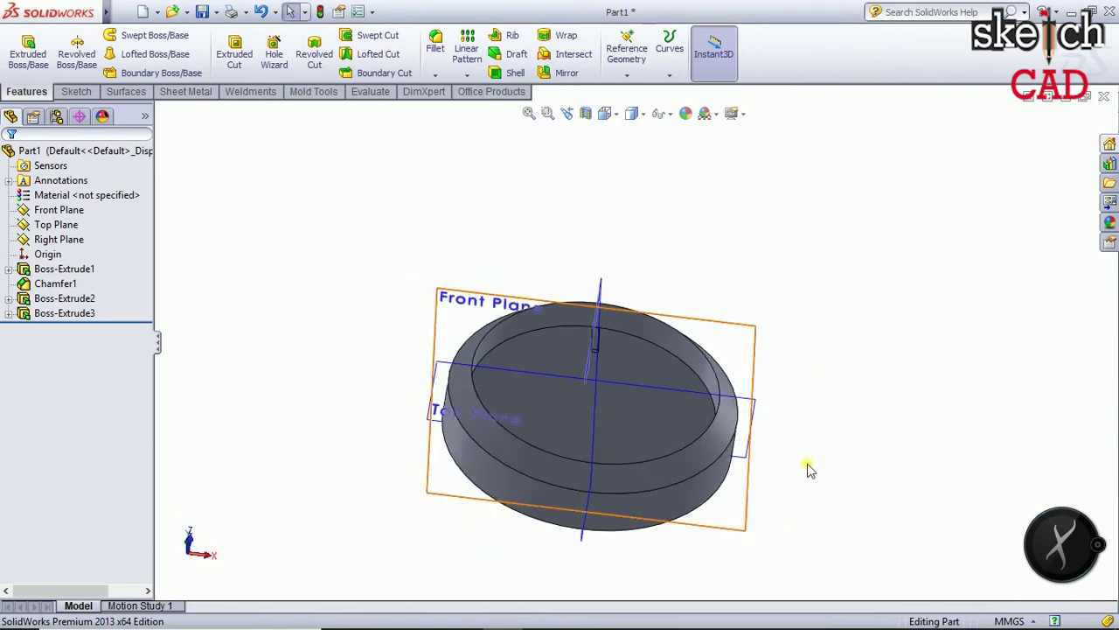
middle_click_drag(809, 469, 740, 492)
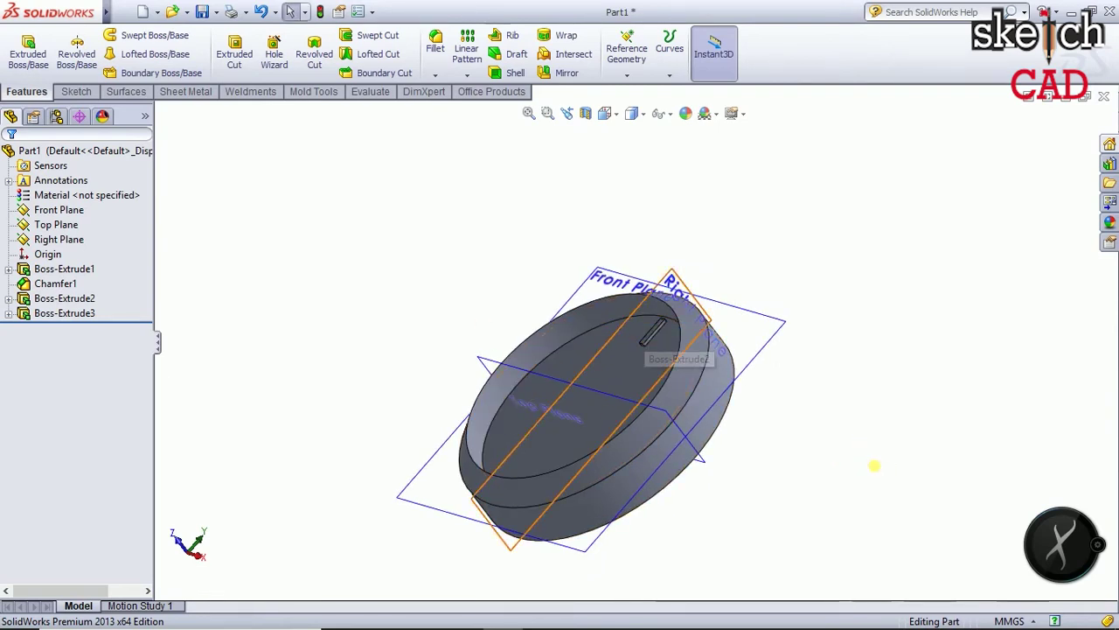
middle_click_drag(875, 465, 871, 533)
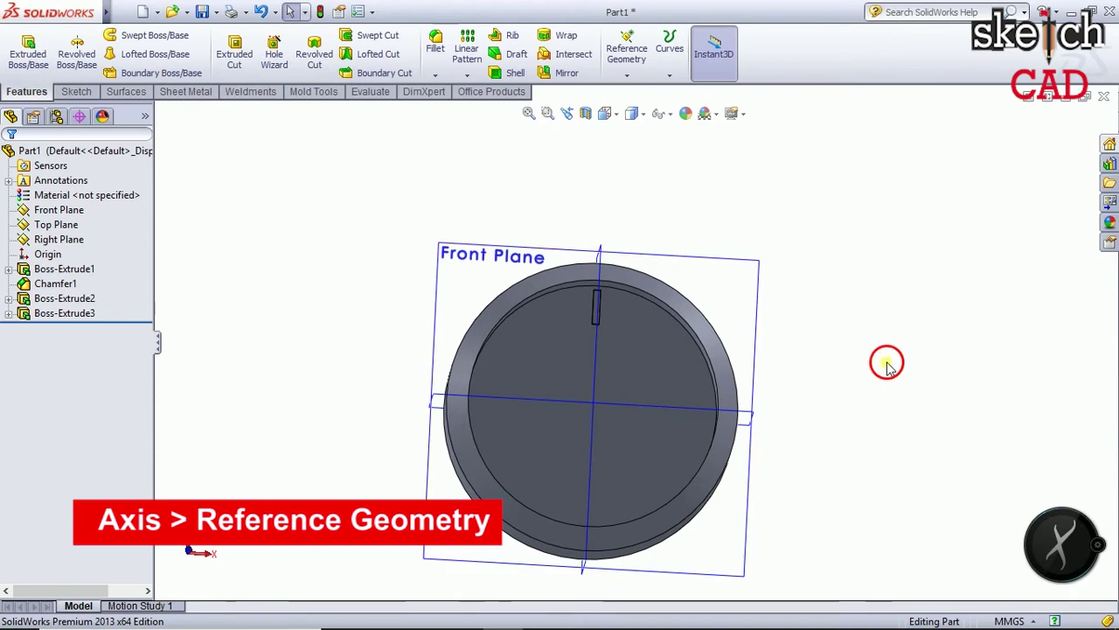
Create Axis1 from the disc's outer cylindrical face and return to the Front view
left_click(629, 77)
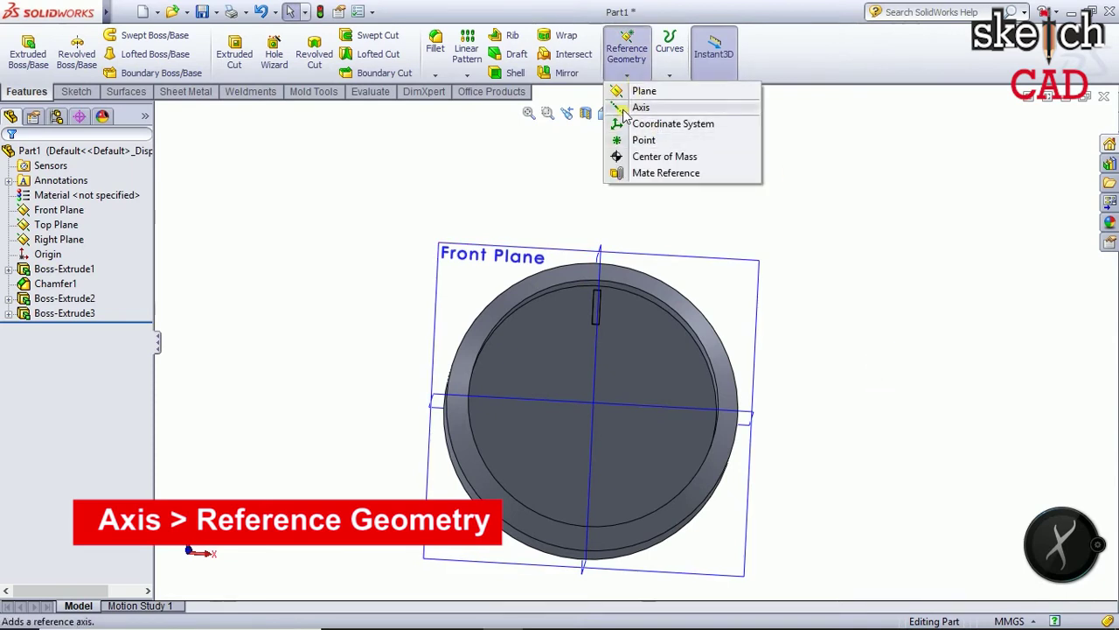
left_click(629, 109)
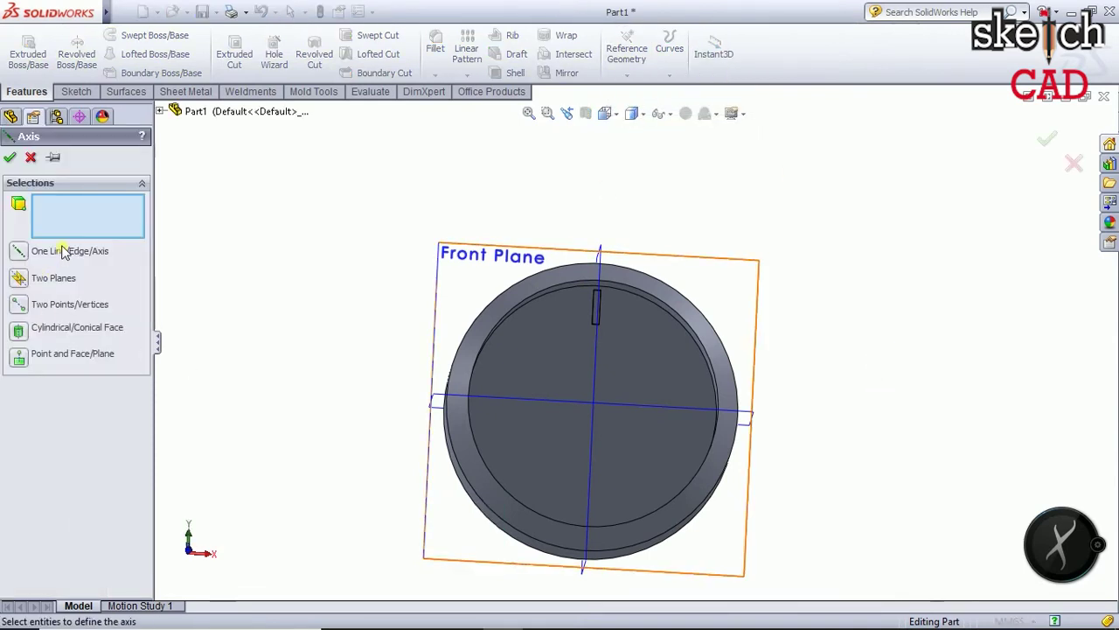
left_click(19, 332)
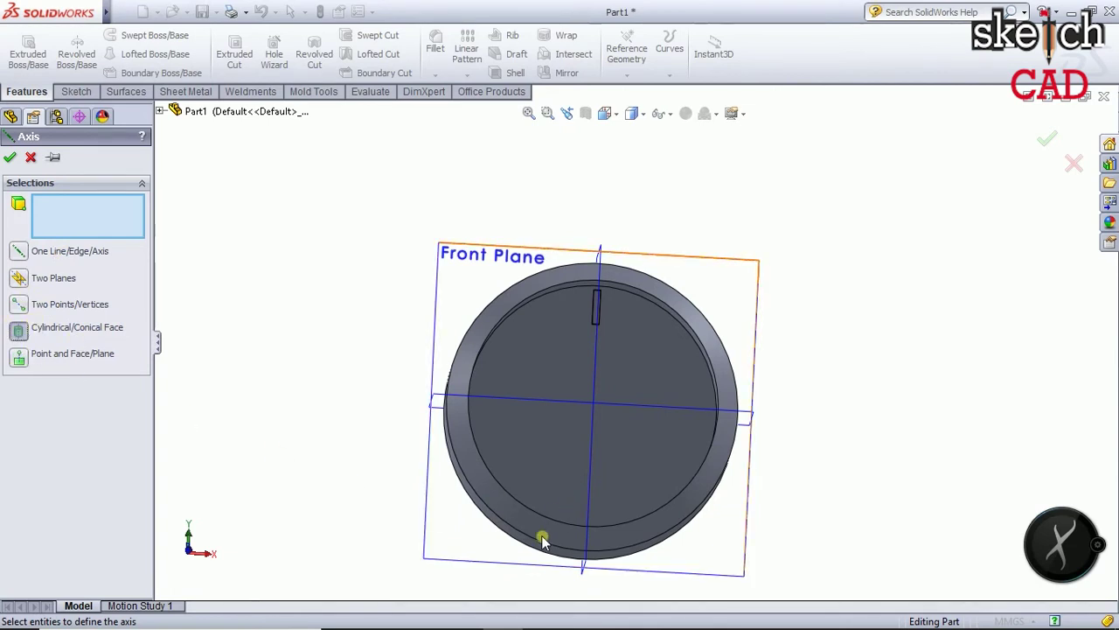
middle_click_drag(803, 533, 702, 464)
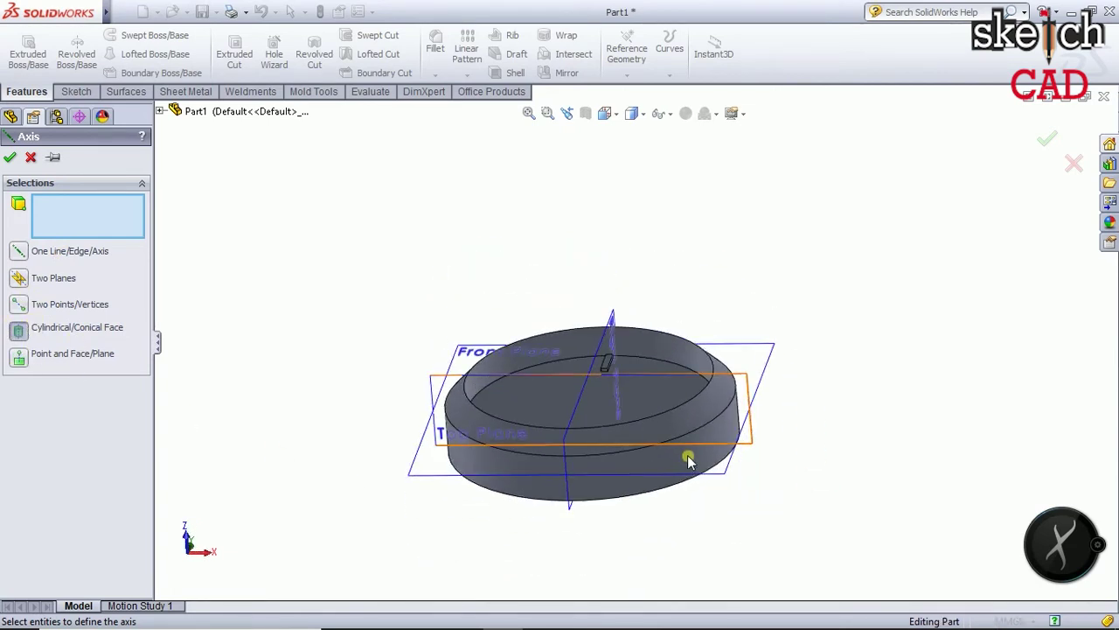
left_click(689, 461)
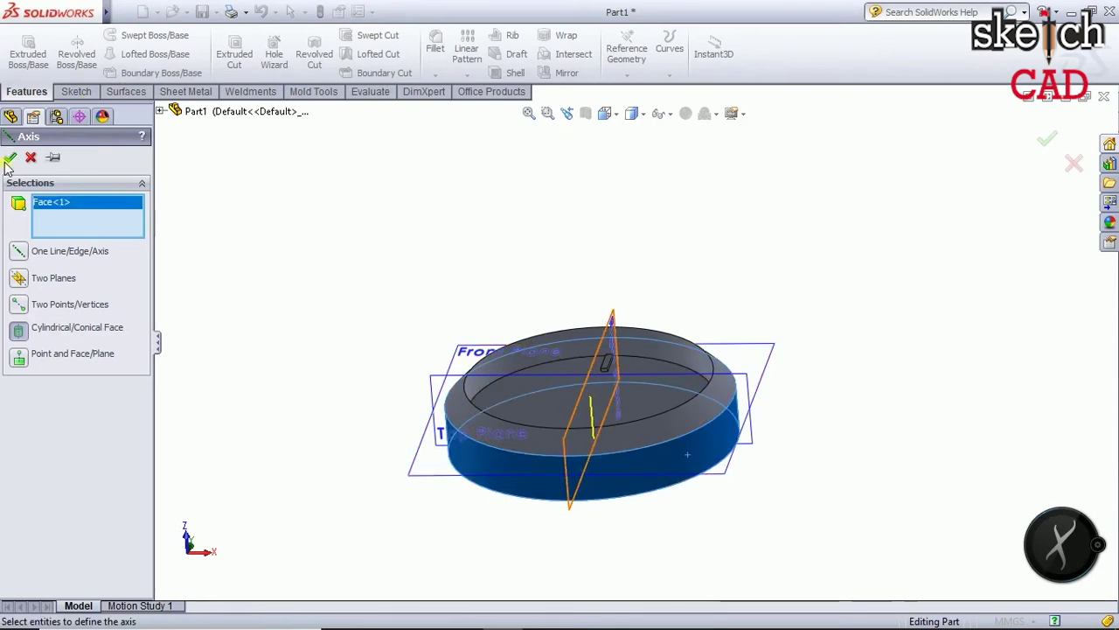
key("Return")
left_click(375, 263)
key("ctrl+1")
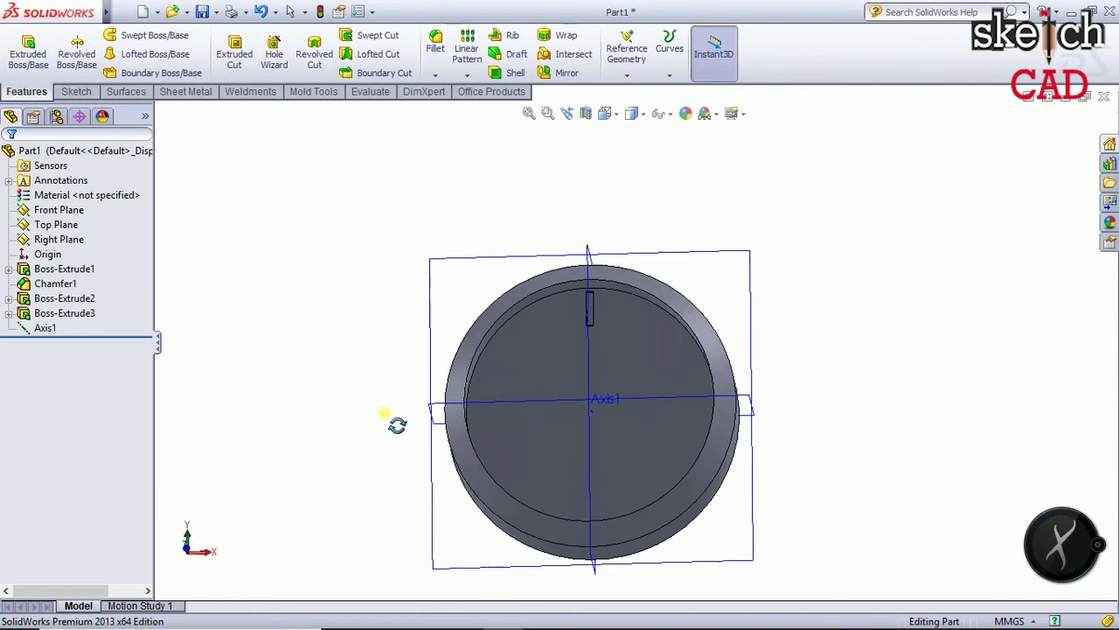
left_click(51, 315)
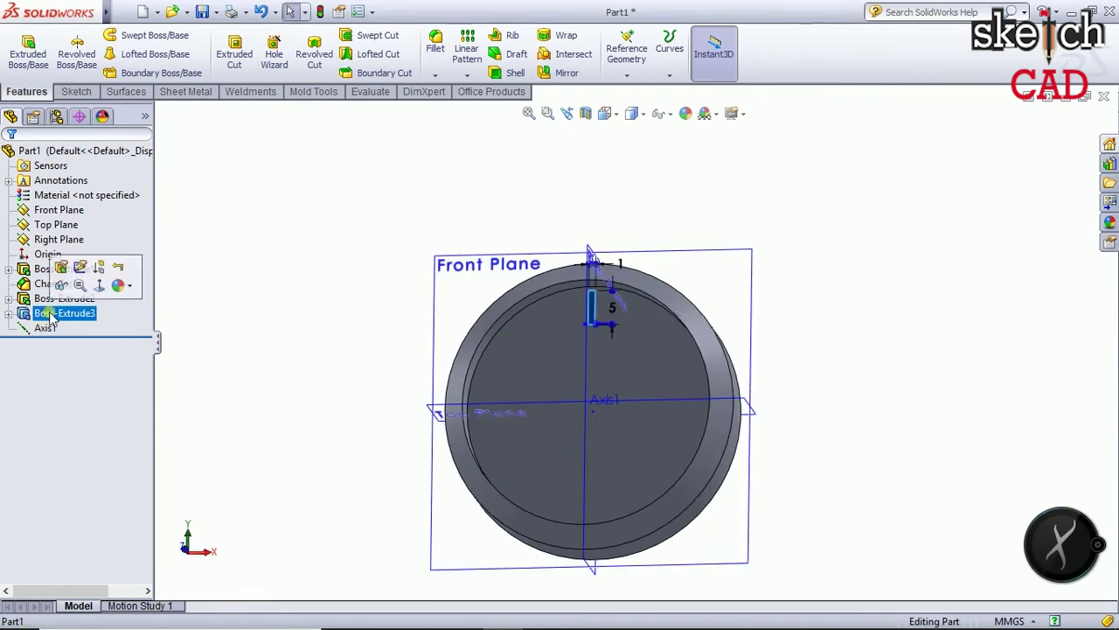
Circular-pattern the Boss-Extrude3 tab 12 times around Axis1 as CirPattern1
left_click(470, 75)
left_click(476, 106)
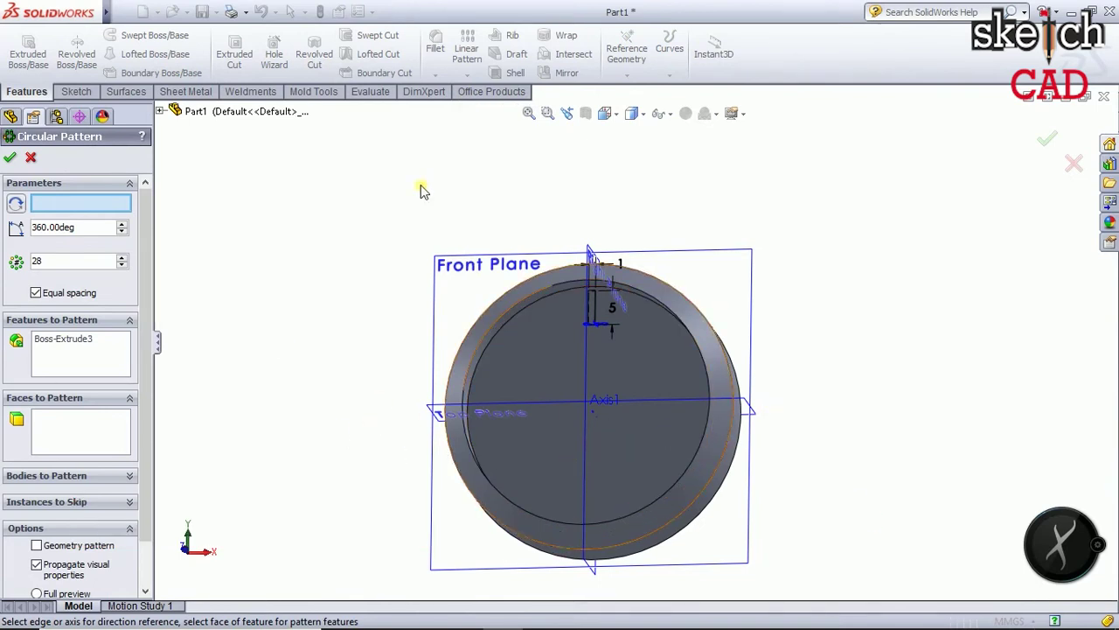
mouse_move(639, 464)
middle_mouse_down()
mouse_move(629, 327)
mouse_move(606, 423)
middle_mouse_up()
left_click(596, 411)
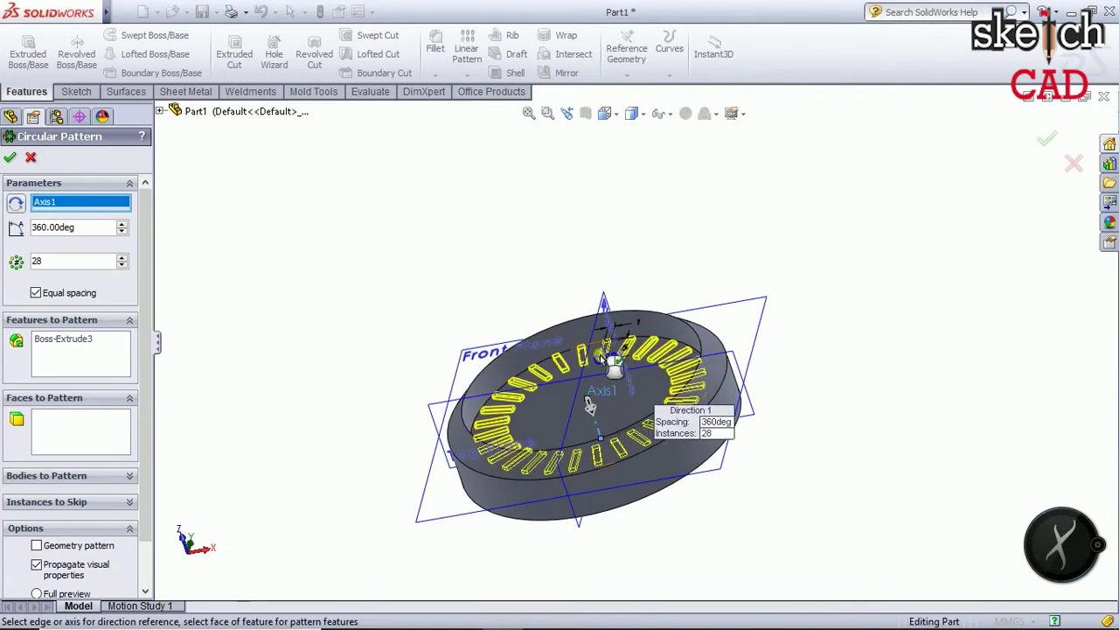
middle_click_drag(753, 401, 831, 449)
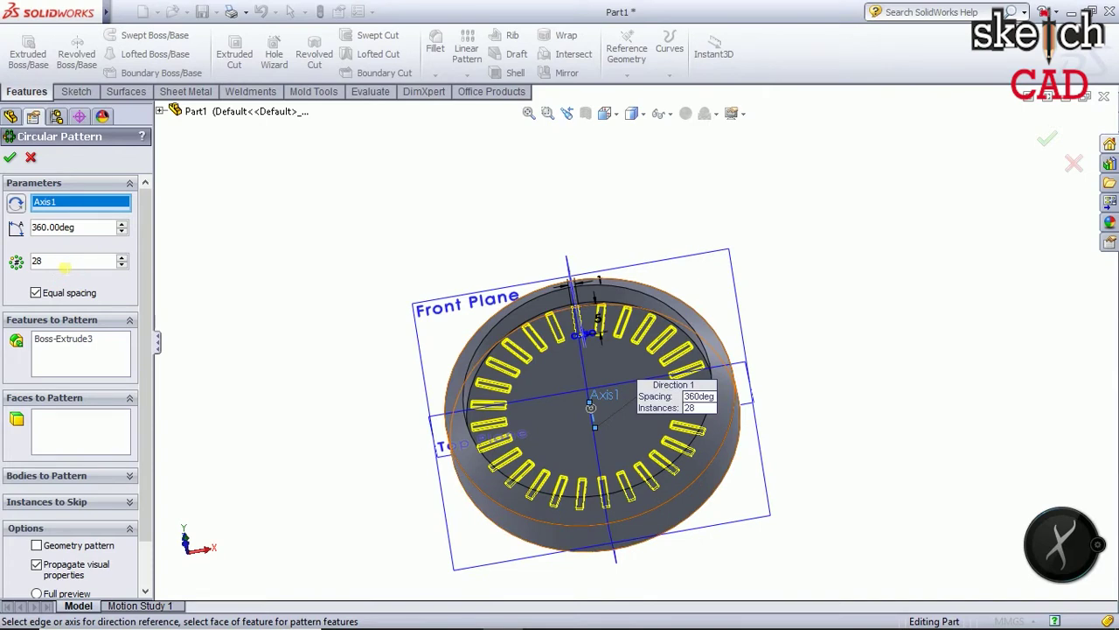
double_click(36, 260)
type("2")
key("Return")
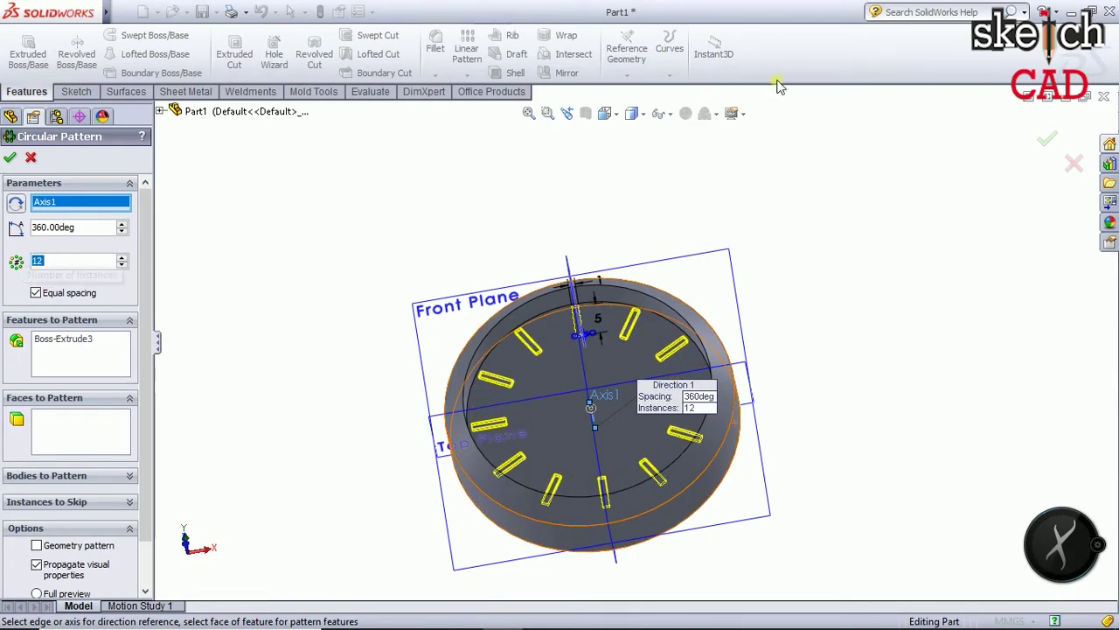
key("ctrl+1")
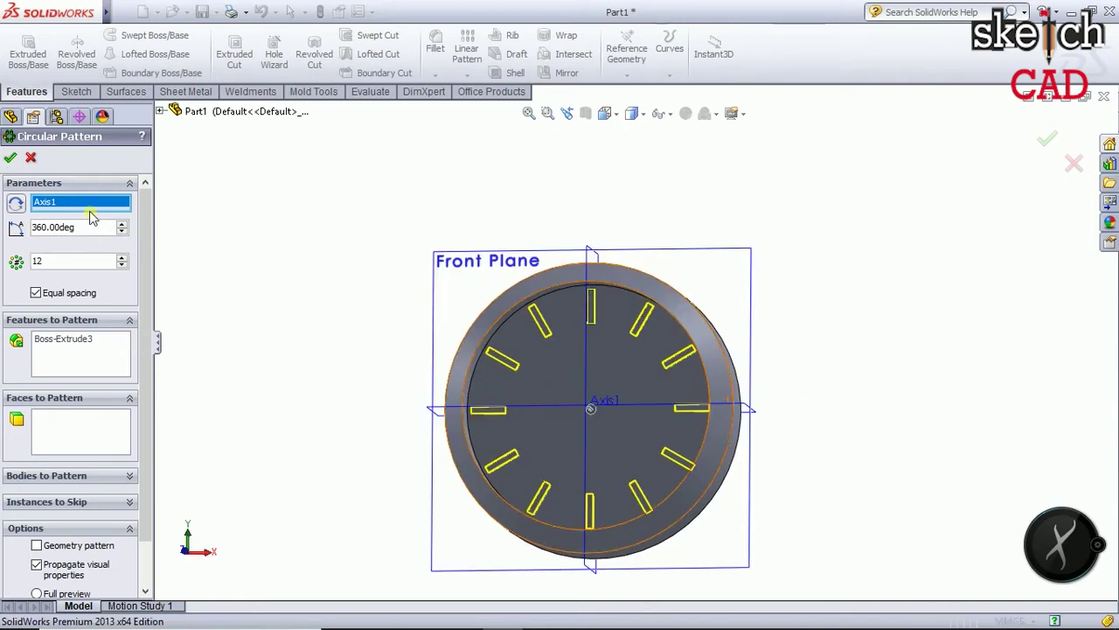
key("Return")
Start a new sketch, Sketch4, on the disc's front face
mouse_move(230, 312)
middle_mouse_down()
mouse_move(265, 333)
mouse_move(617, 362)
middle_mouse_up()
left_click(618, 362)
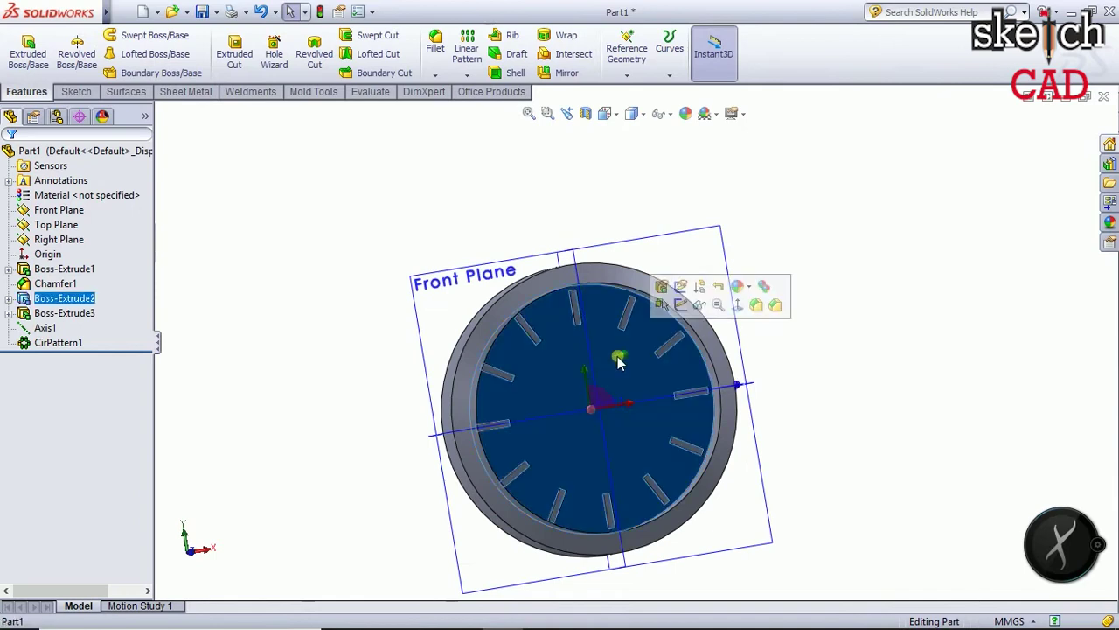
left_click(681, 305)
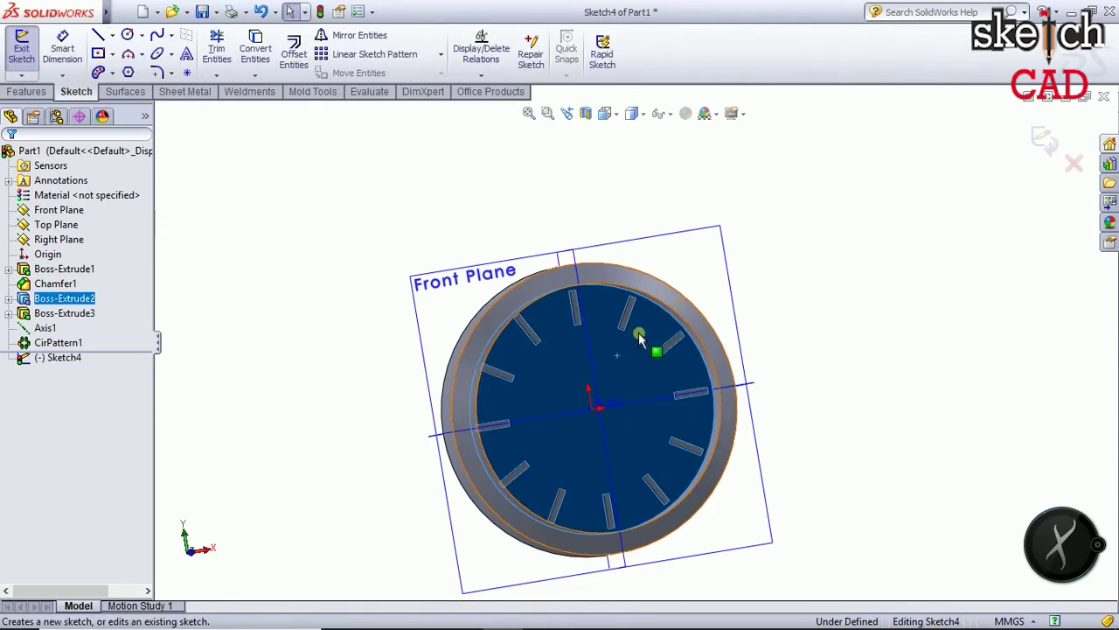
Draw a small centre rectangle on the horizontal axis right of the dial's centre
key("ctrl+8")
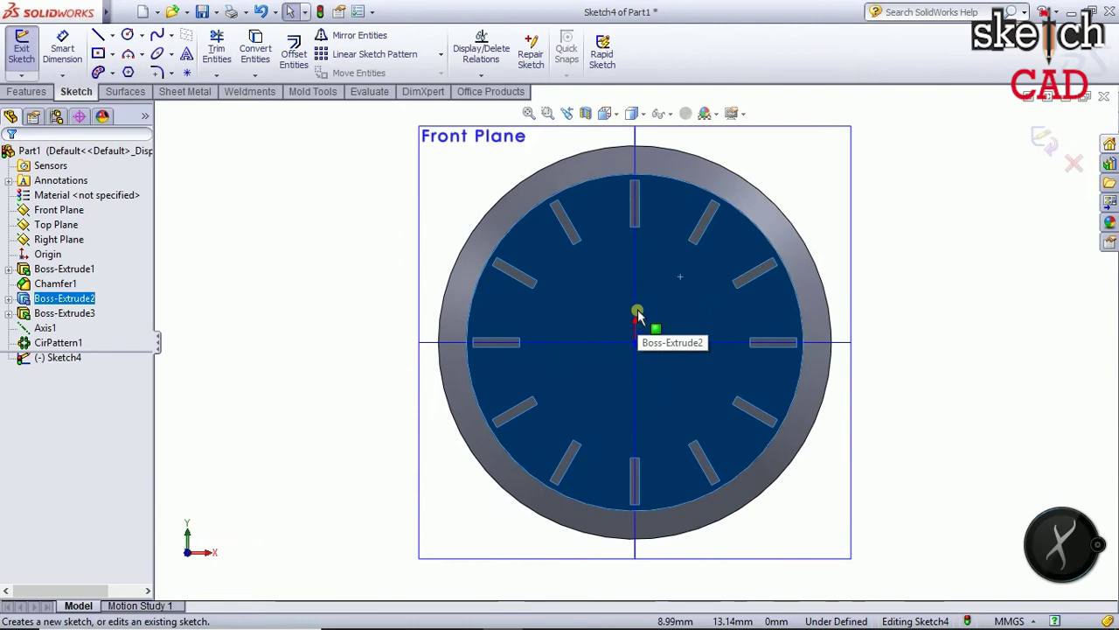
left_click(918, 306)
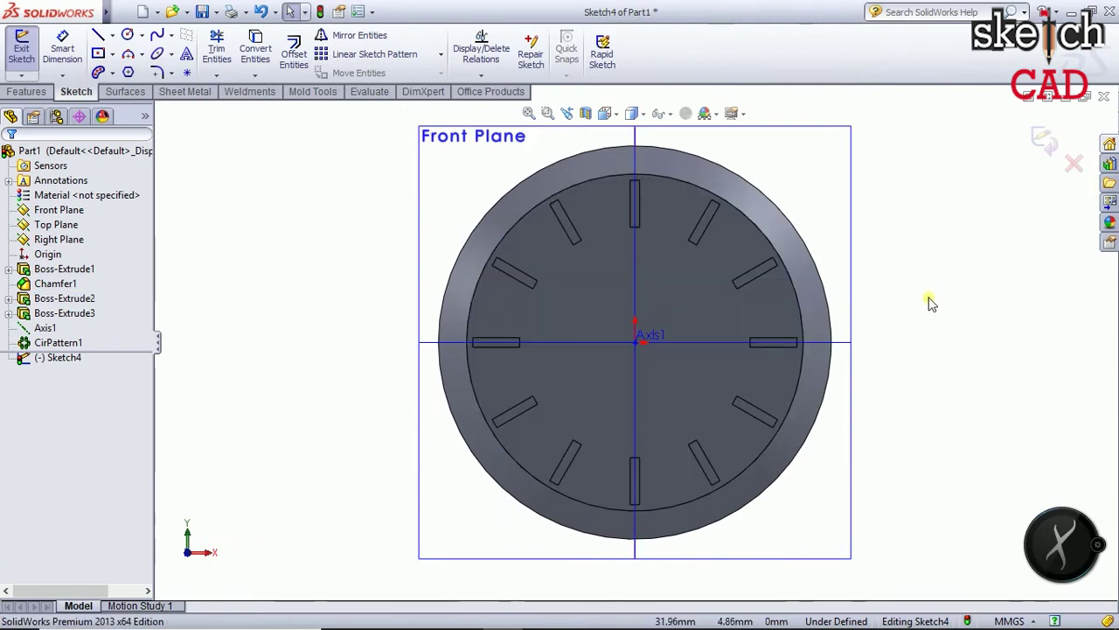
left_click(98, 54)
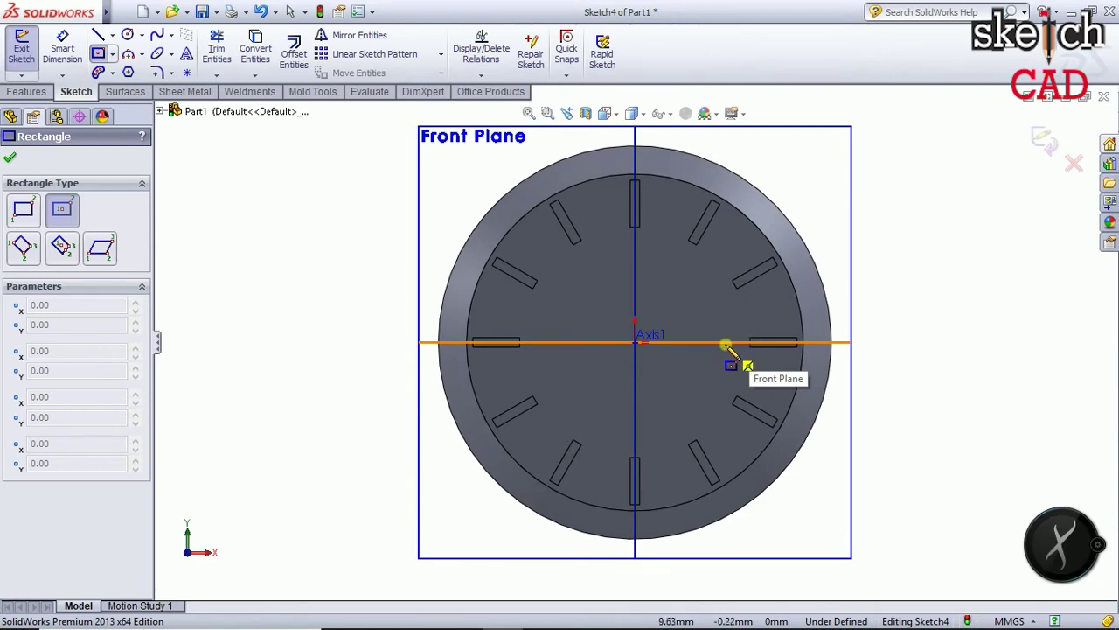
left_click(725, 343)
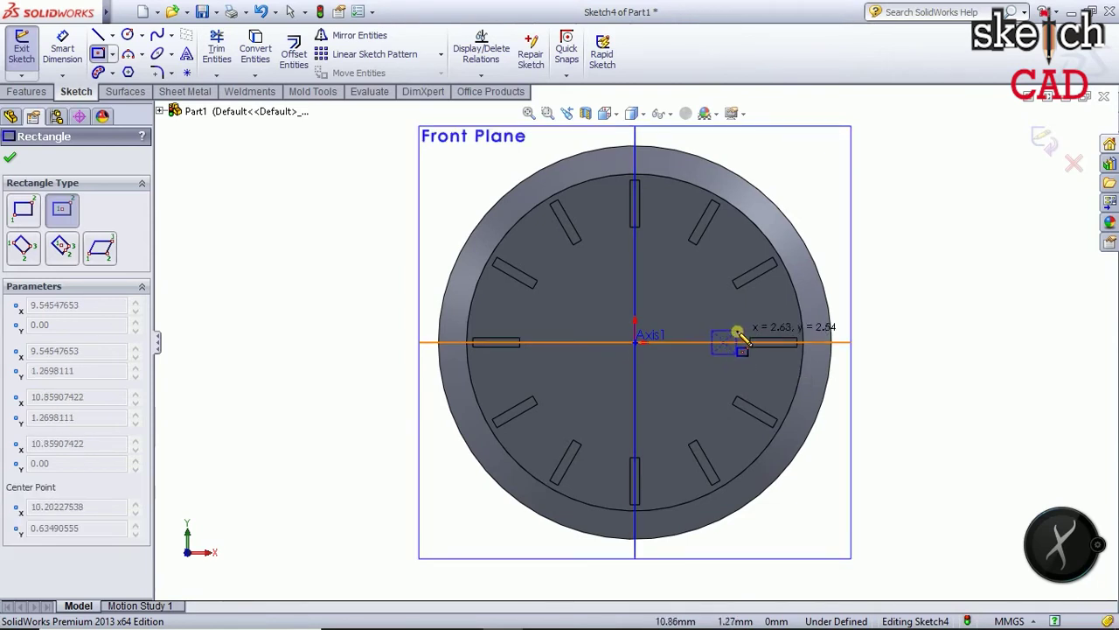
left_click(740, 331)
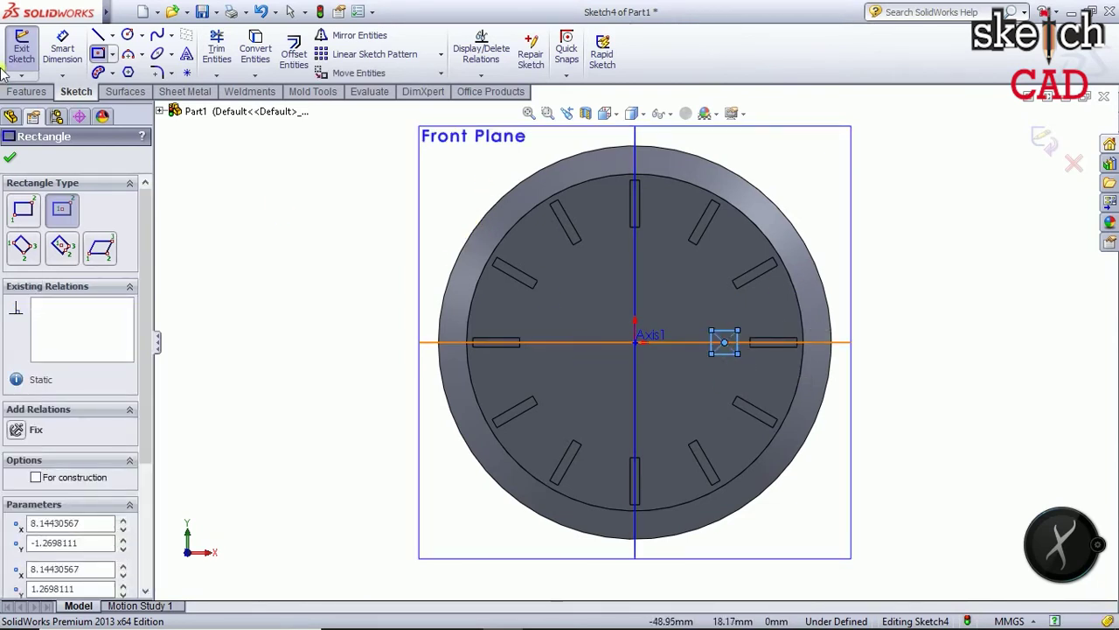
Dimension the rectangle 2 mm wide and 2 mm tall
left_click(62, 48)
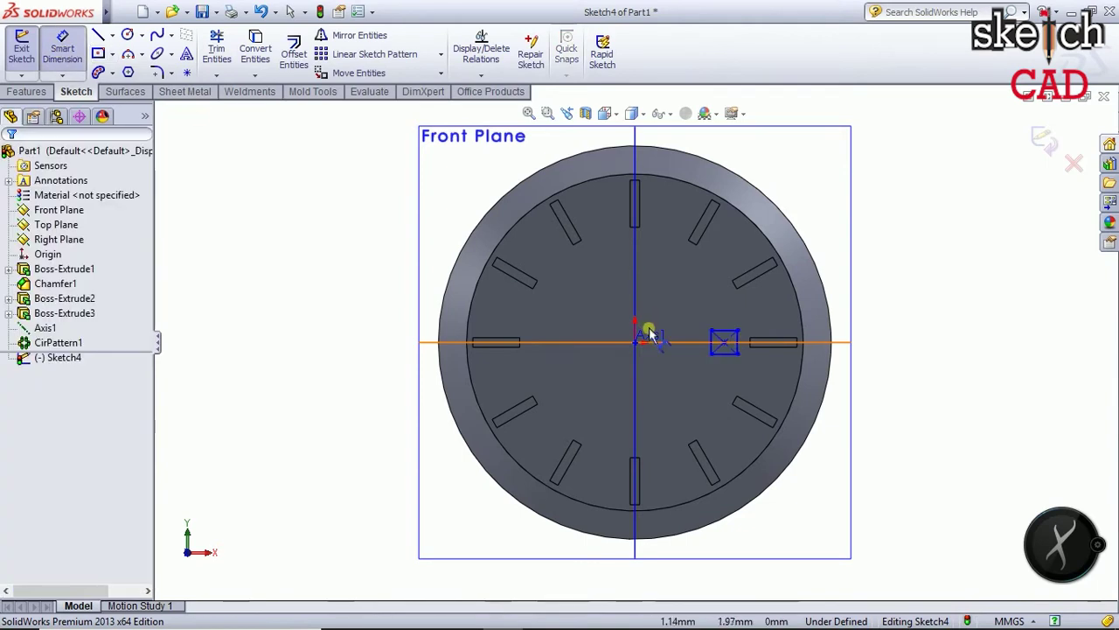
left_click(722, 330)
left_click(727, 306)
type("2")
key("Return")
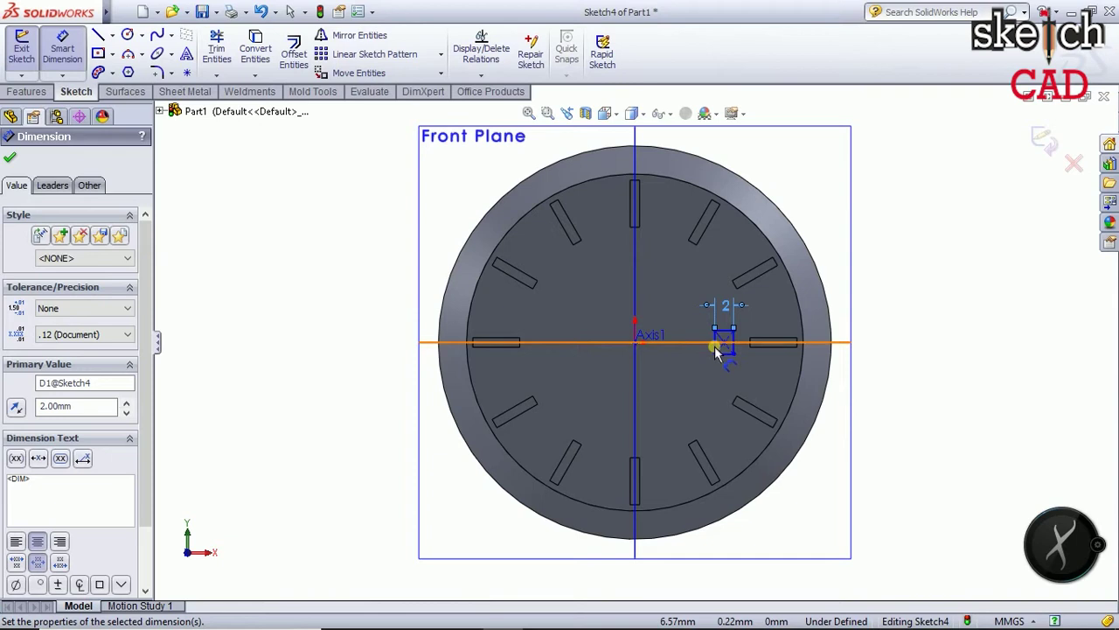
left_click(715, 346)
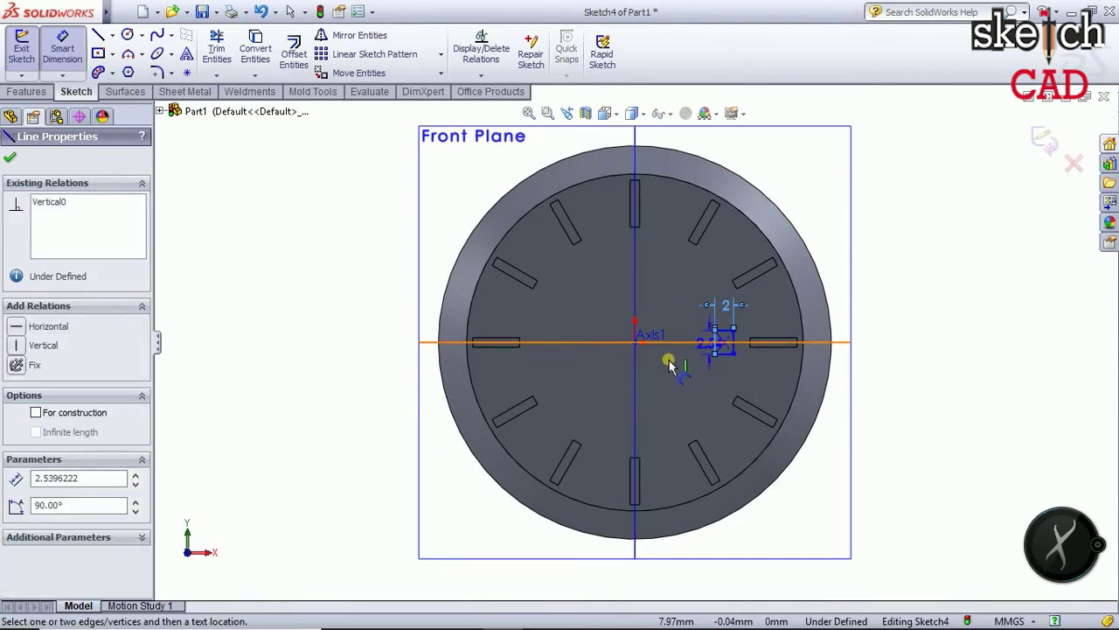
left_click(676, 358)
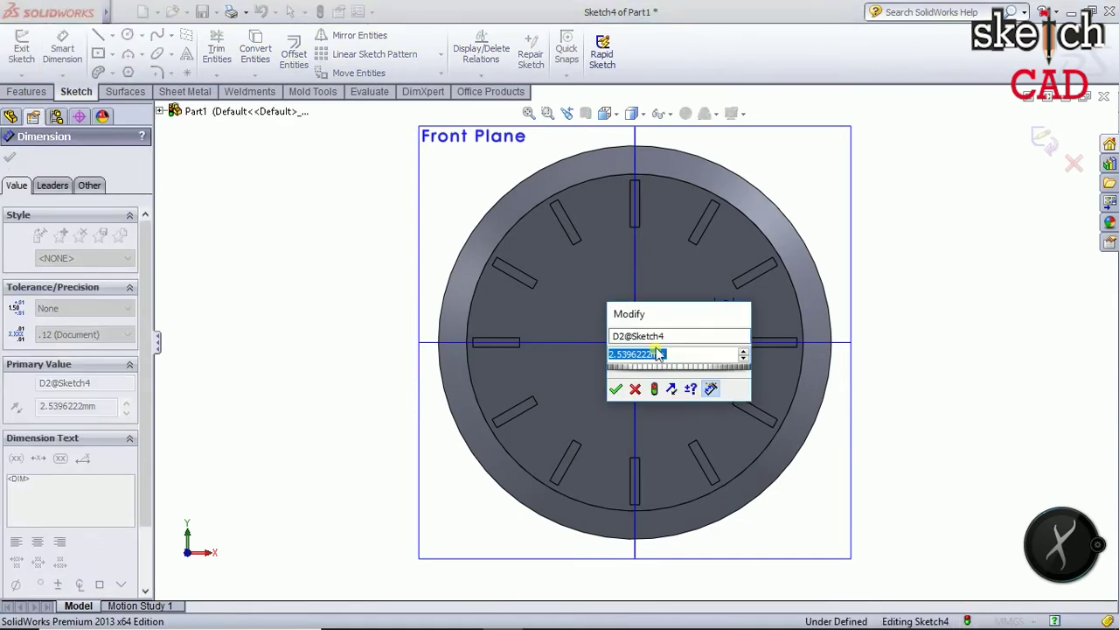
type("2")
key("Return")
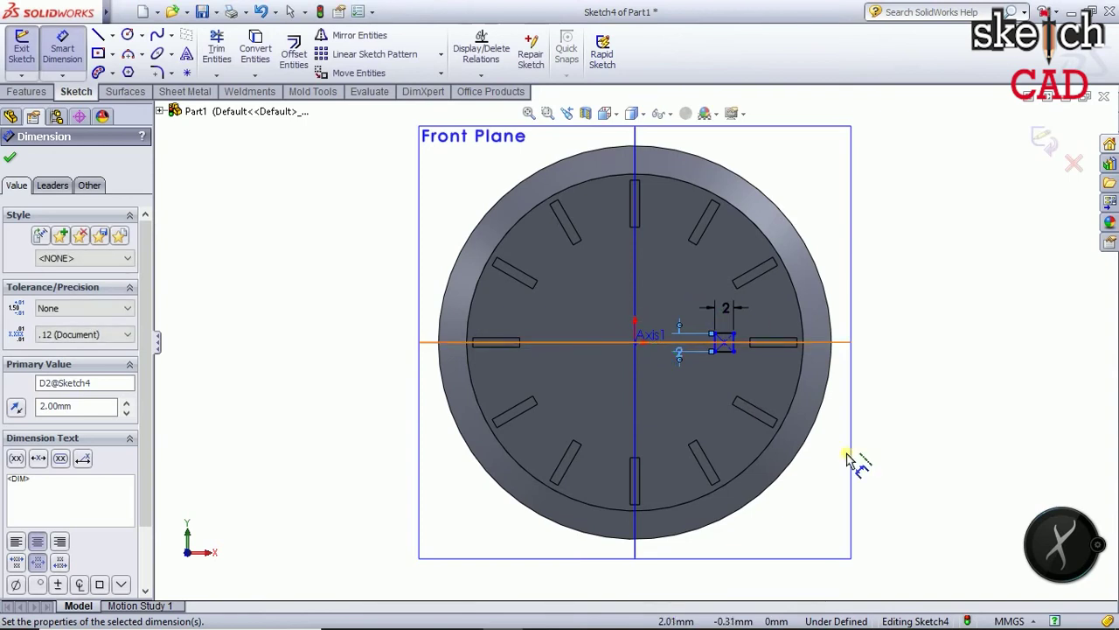
left_click(11, 162)
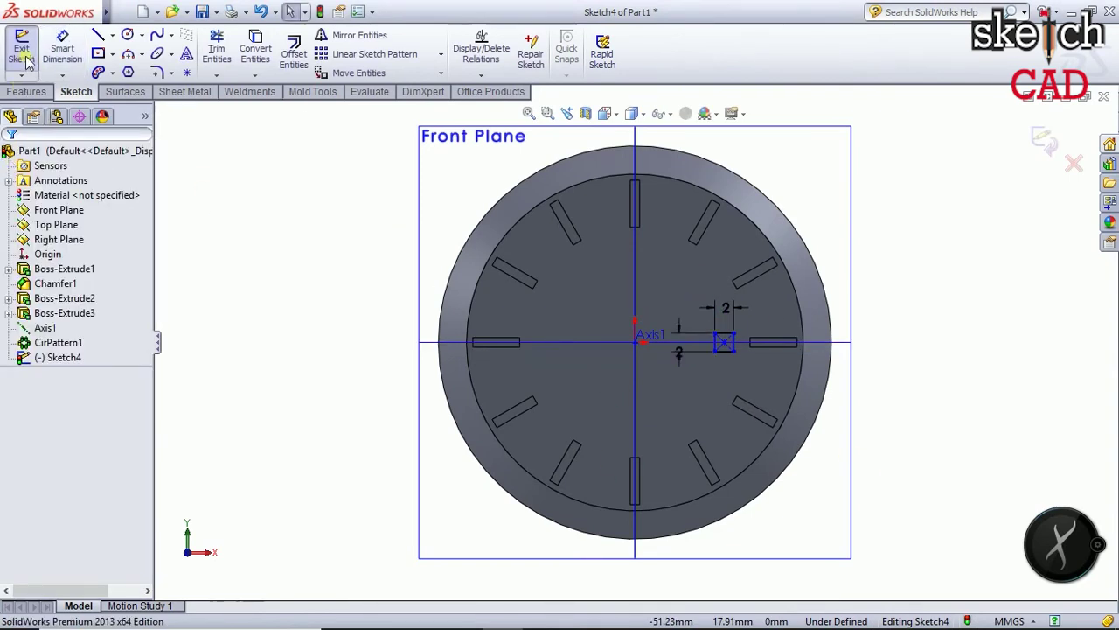
Exit the sketch and cut the 2 mm square Through All as Cut-Extrude1
left_click(21, 48)
middle_click_drag(271, 338, 274, 210)
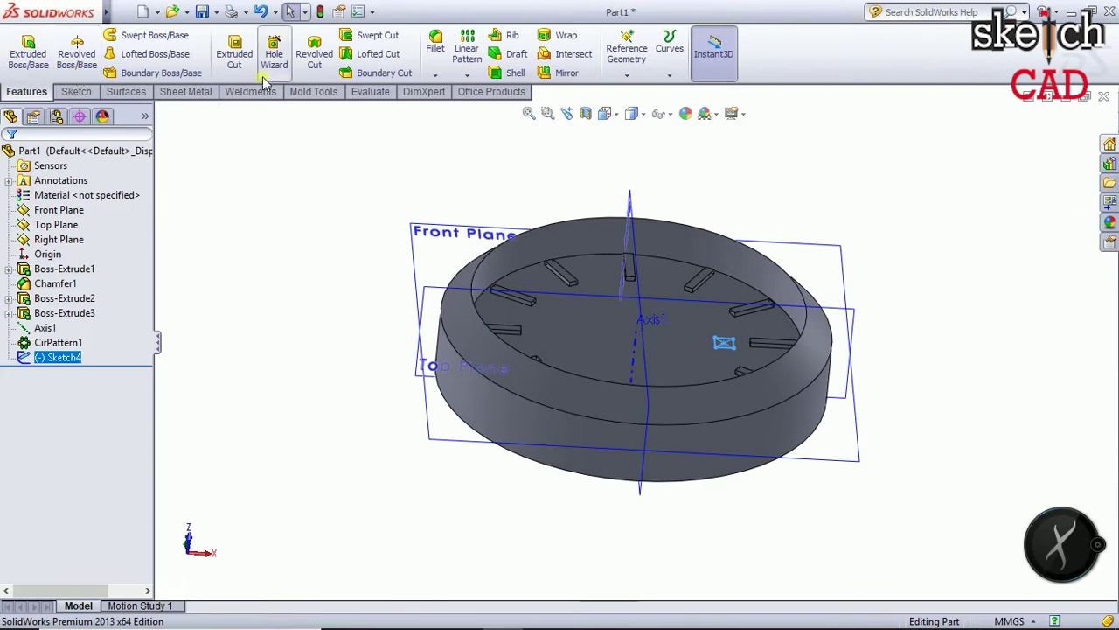
left_click(235, 61)
left_click(49, 253)
left_click(59, 278)
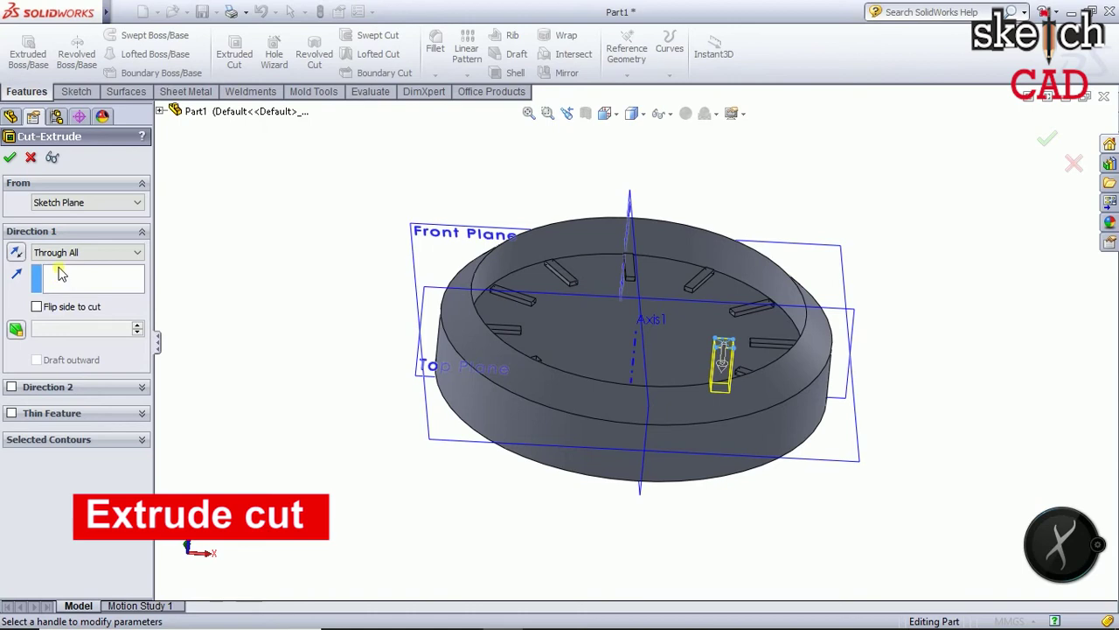
left_click(10, 156)
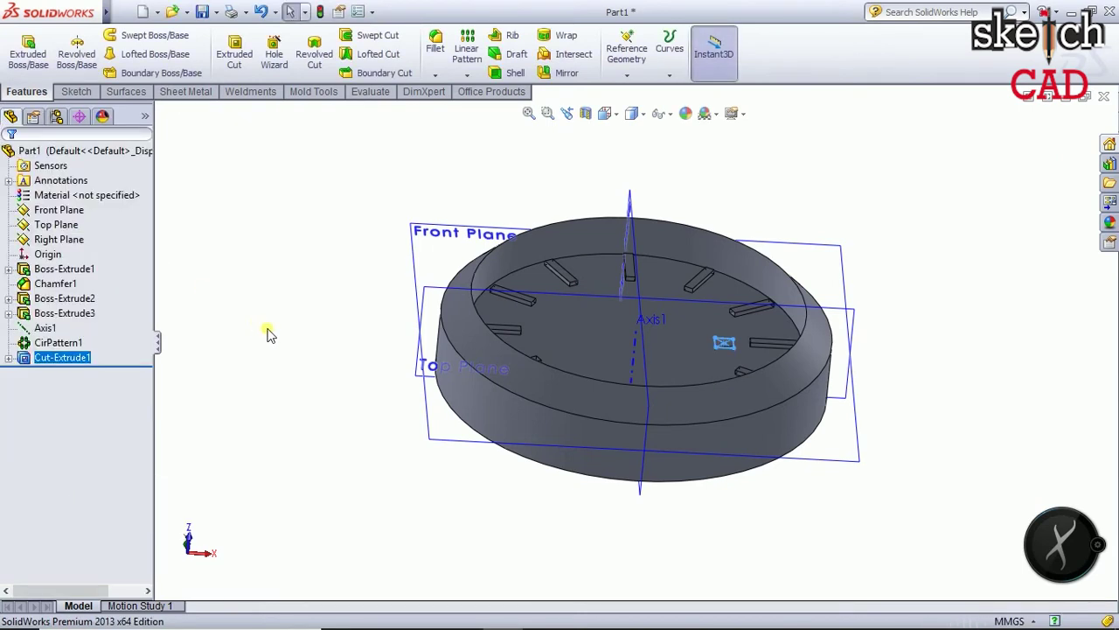
middle_click_drag(259, 327, 263, 513)
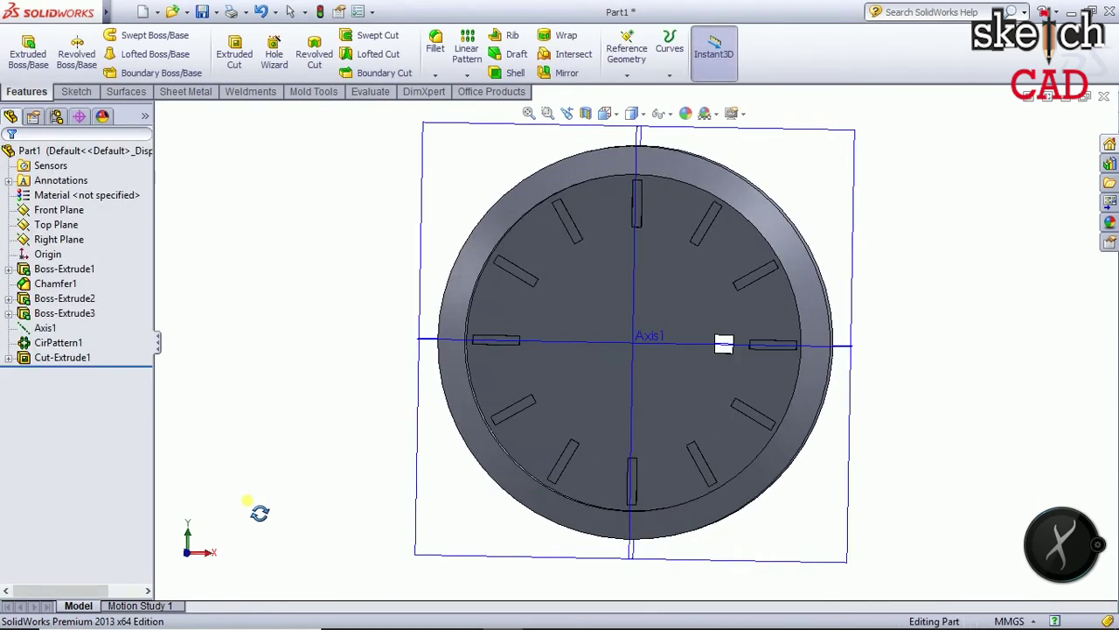
key("ctrl+1")
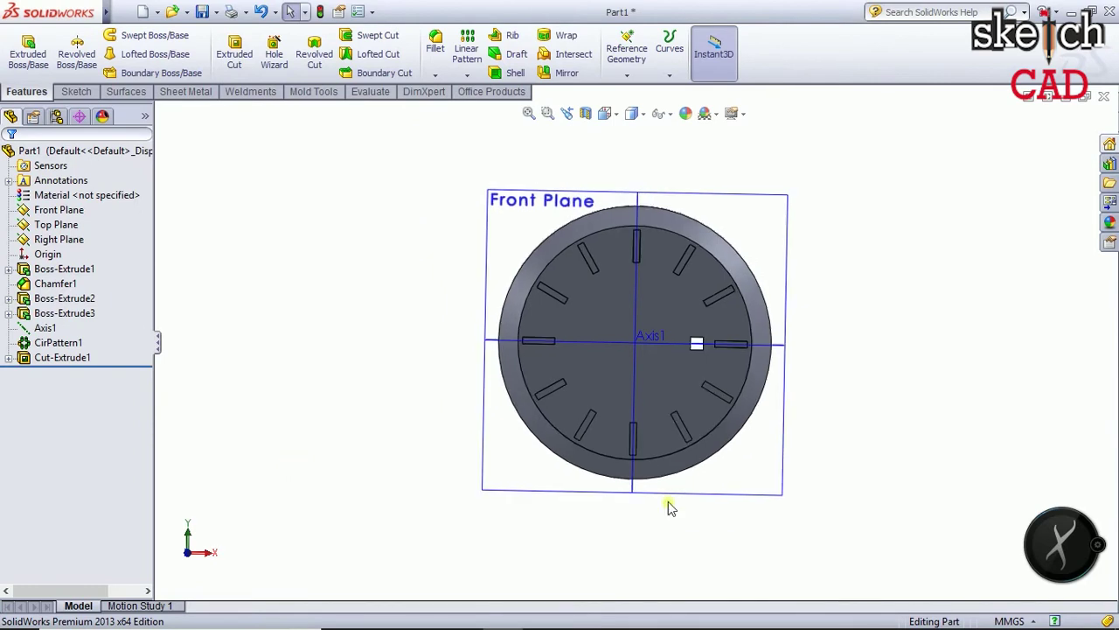
middle_click_drag(859, 497, 905, 406)
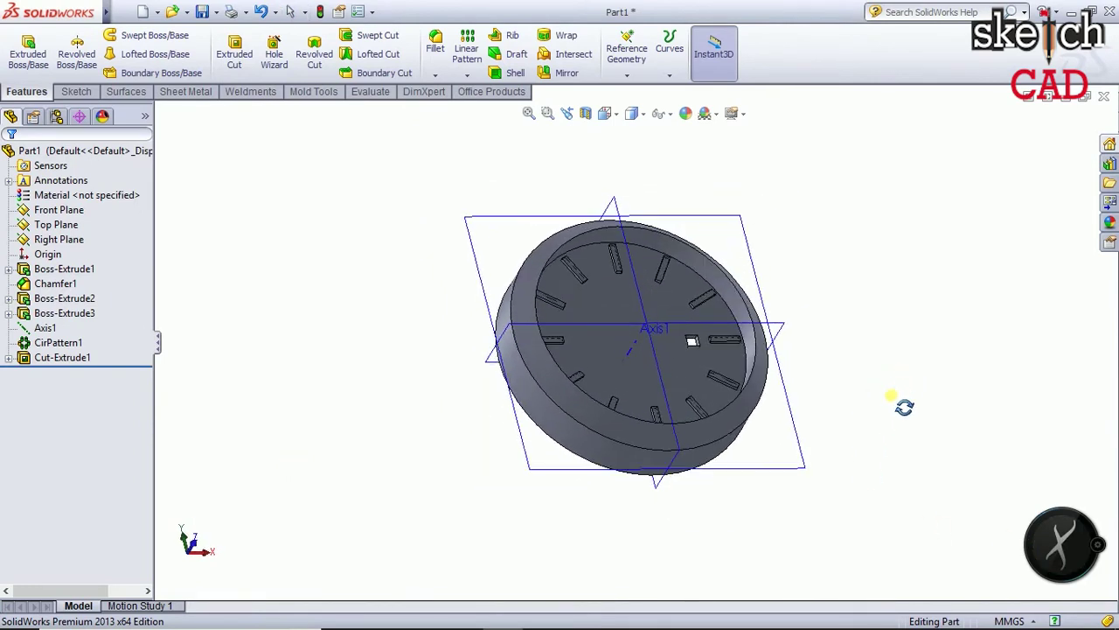
key("ctrl+1")
left_click(119, 12)
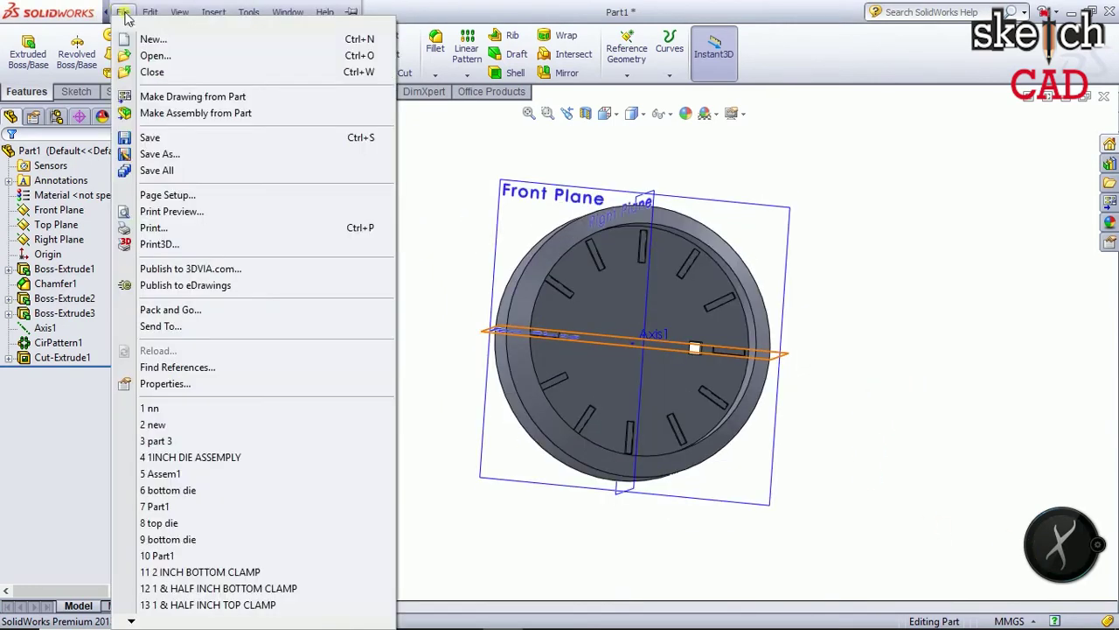
Save the part to the Desktop as 'watch frame 01'
left_click(168, 156)
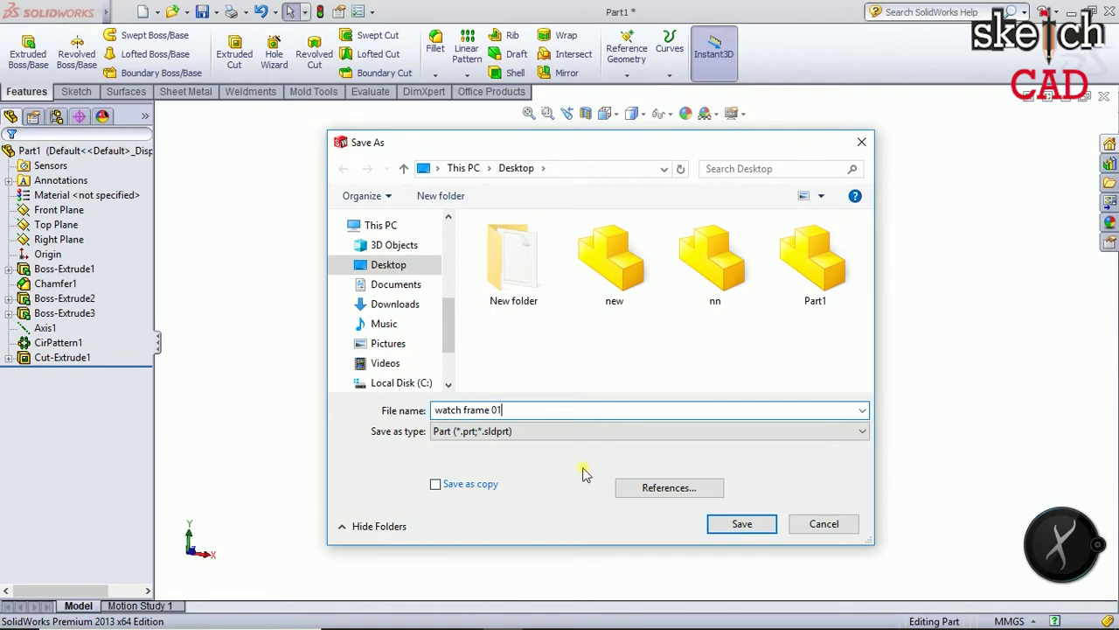
left_click(742, 524)
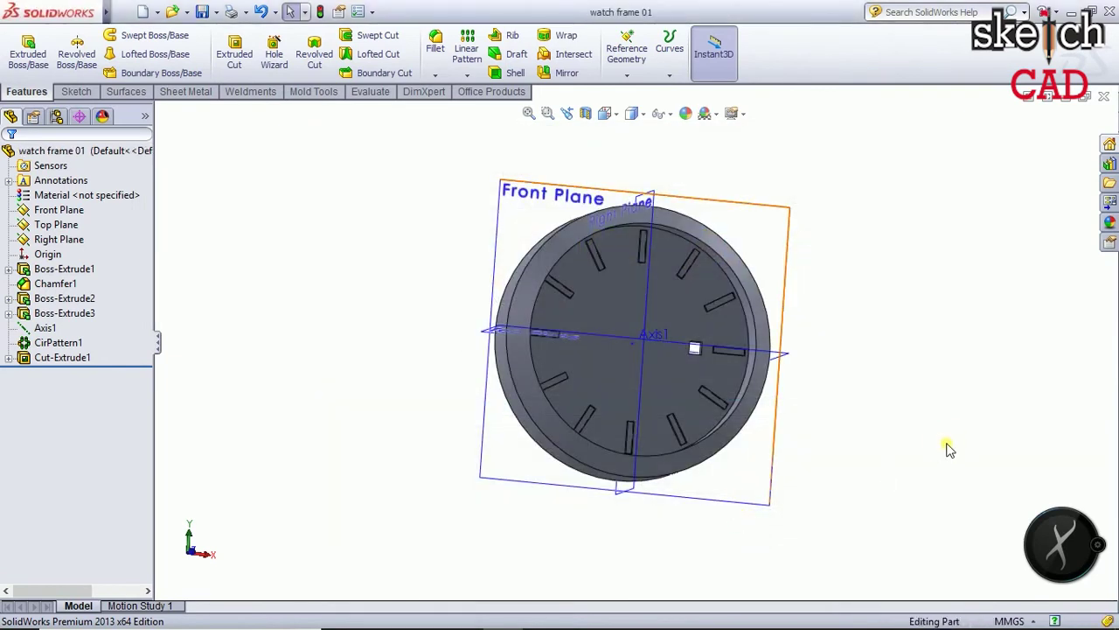
mouse_move(879, 413)
middle_mouse_down()
mouse_move(960, 467)
mouse_move(820, 492)
middle_mouse_up()
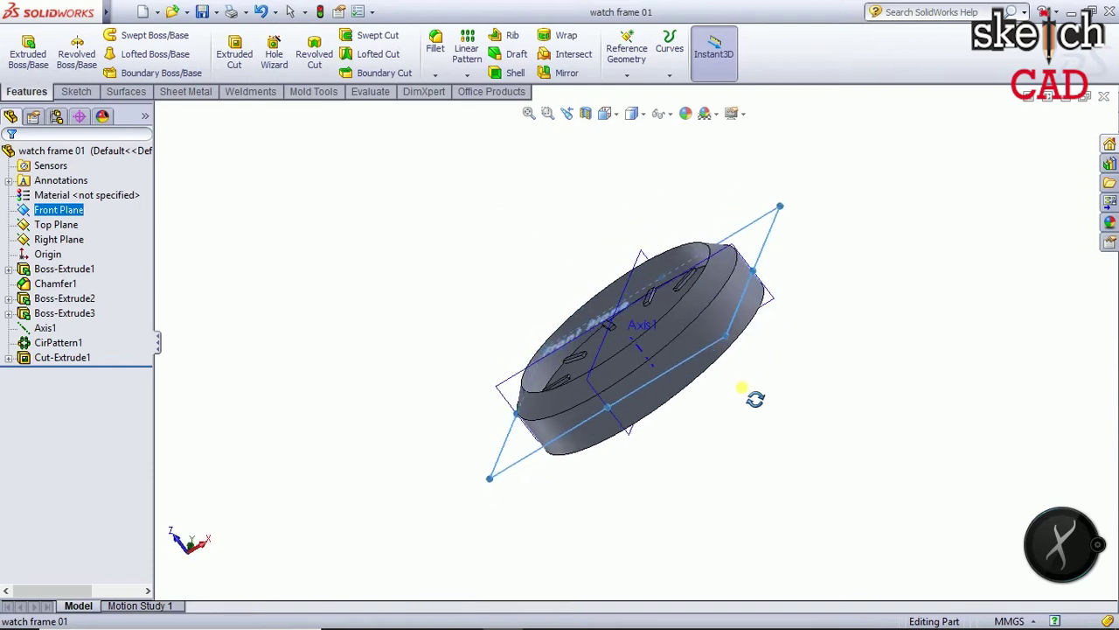
Start Sketch5 on the Front Plane and zoom in on the frame's lower edge
left_click(74, 93)
left_click(22, 49)
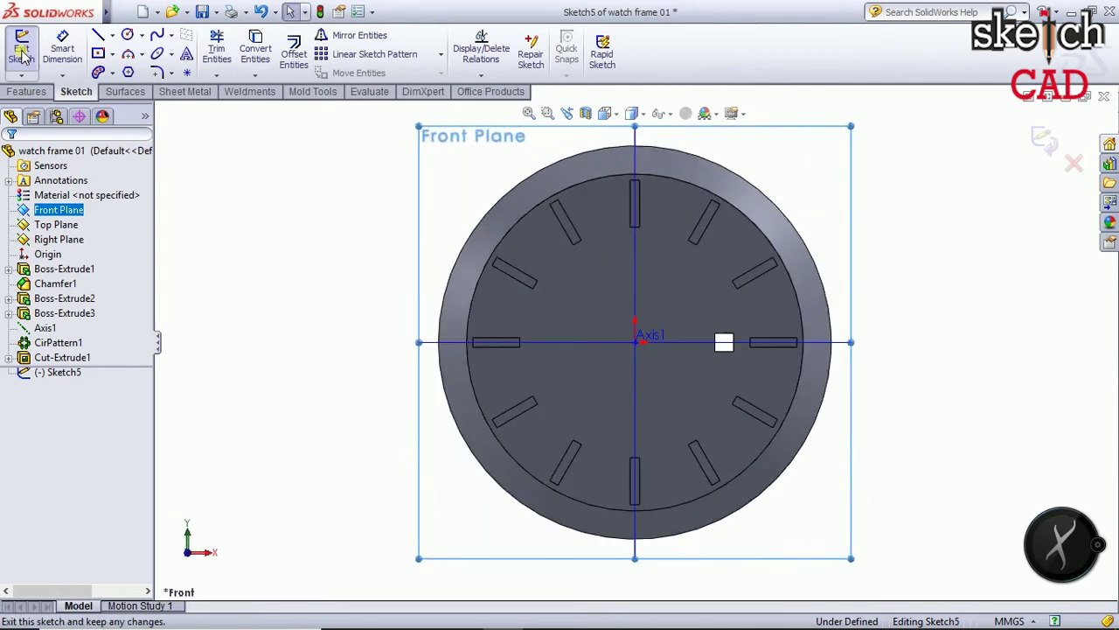
scroll(813, 533, "up", 1)
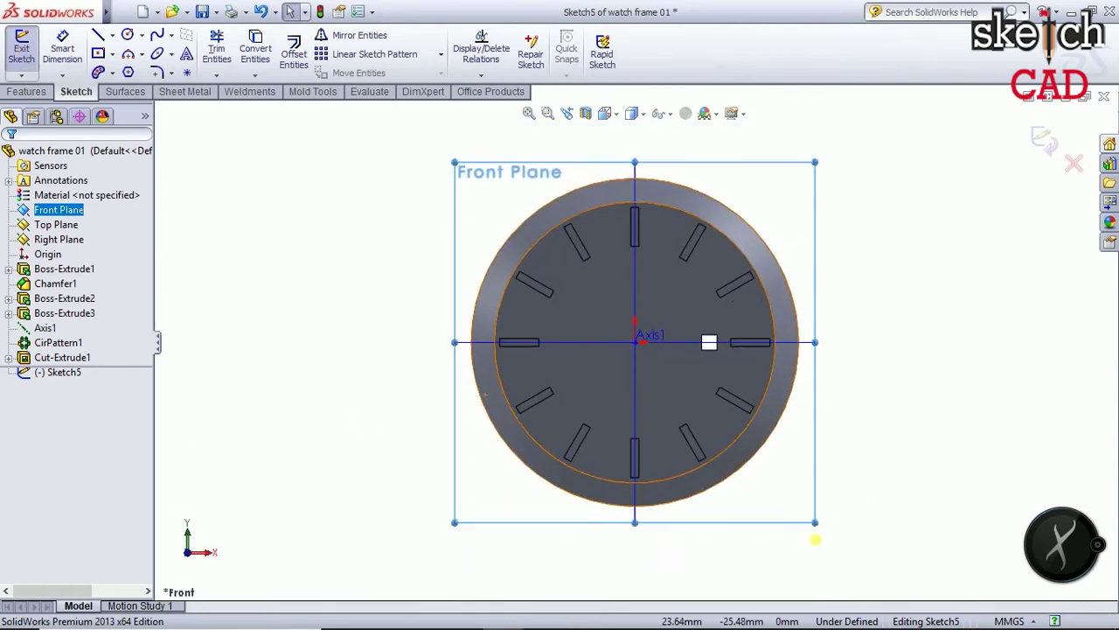
scroll(769, 508, "up", 2)
scroll(742, 487, "down", 4)
scroll(500, 408, "down", 2)
scroll(492, 400, "down", 1)
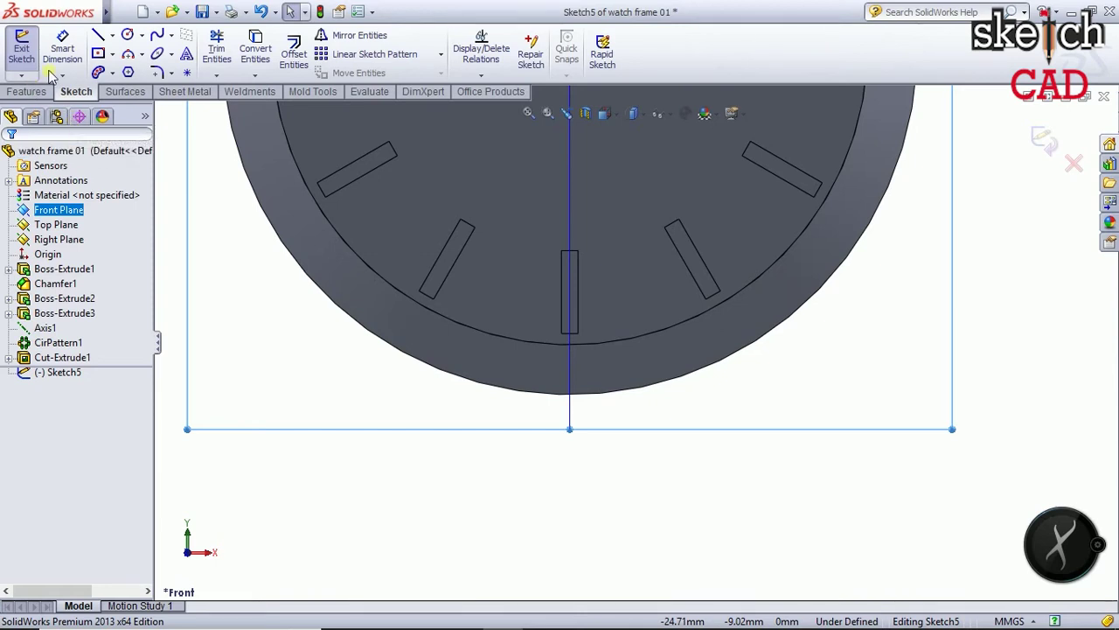
Draw a vertical line down from the frame's lower edge and select it for dimensioning
left_click(98, 39)
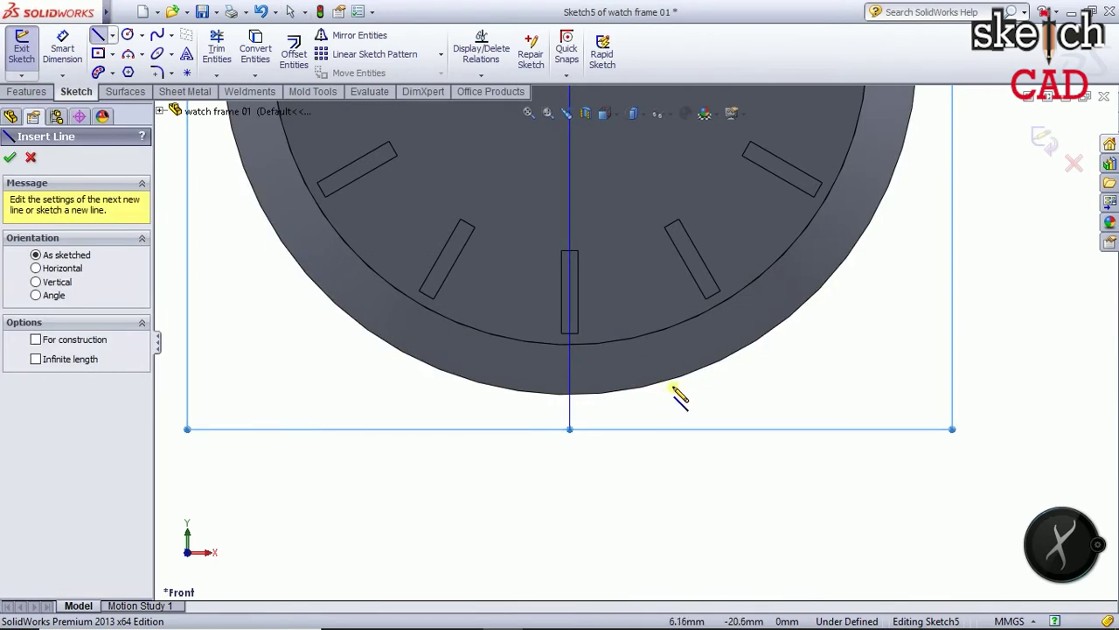
left_click(677, 381)
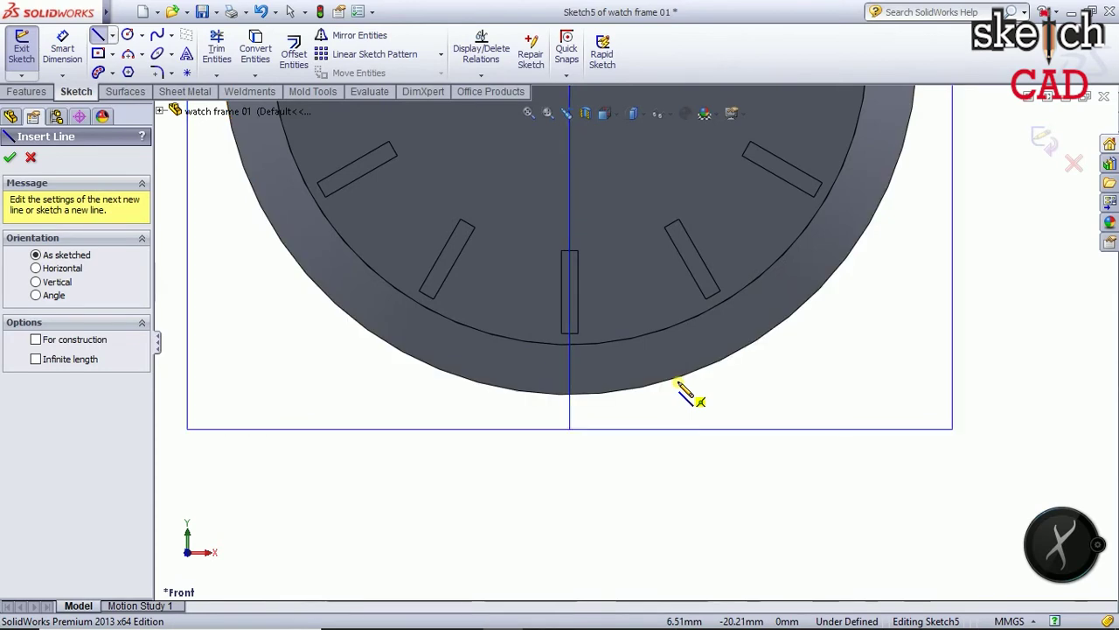
left_click(676, 469)
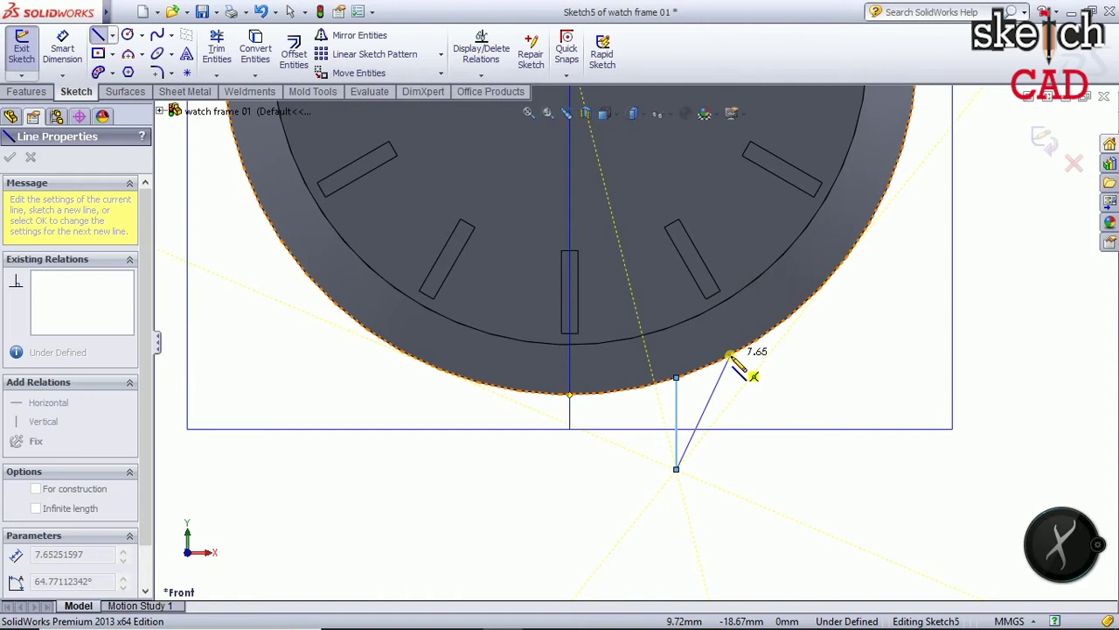
double_click(737, 466)
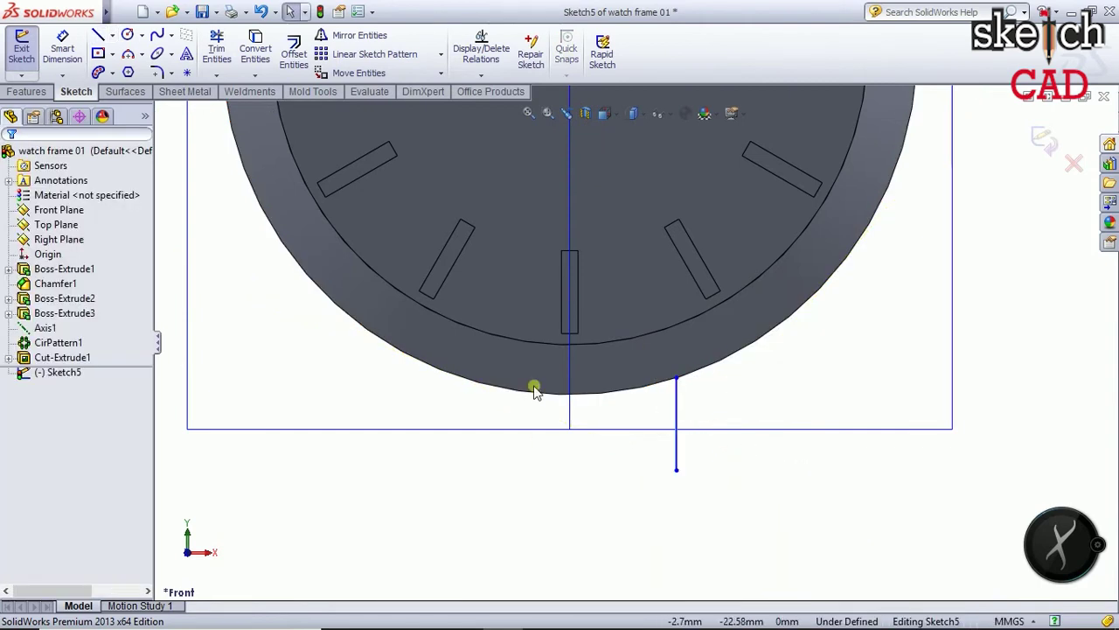
left_click(61, 43)
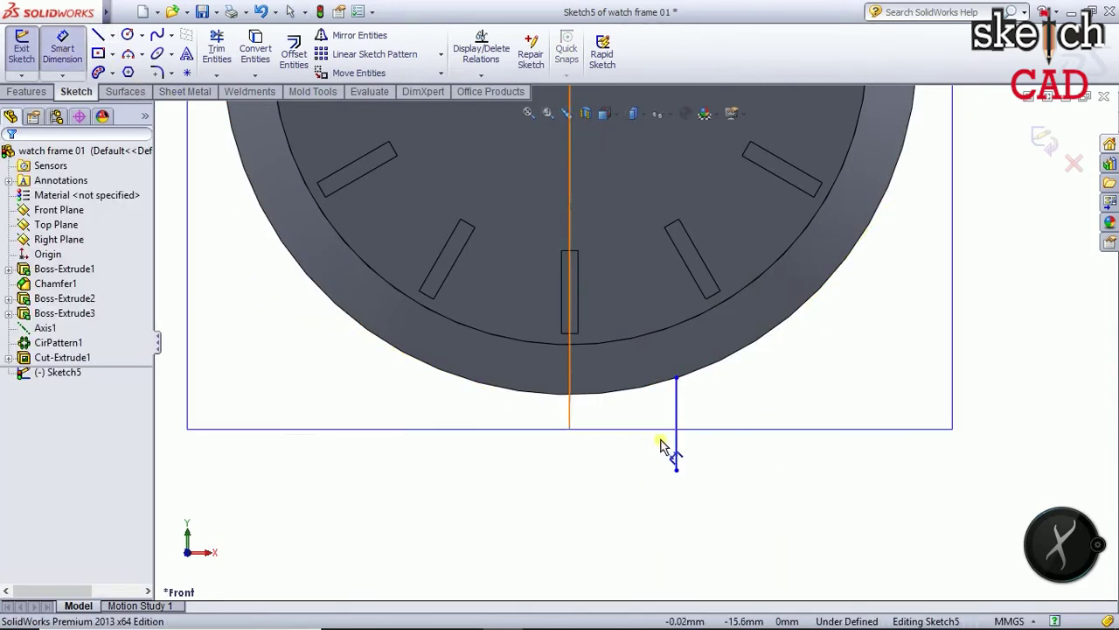
left_click(679, 413)
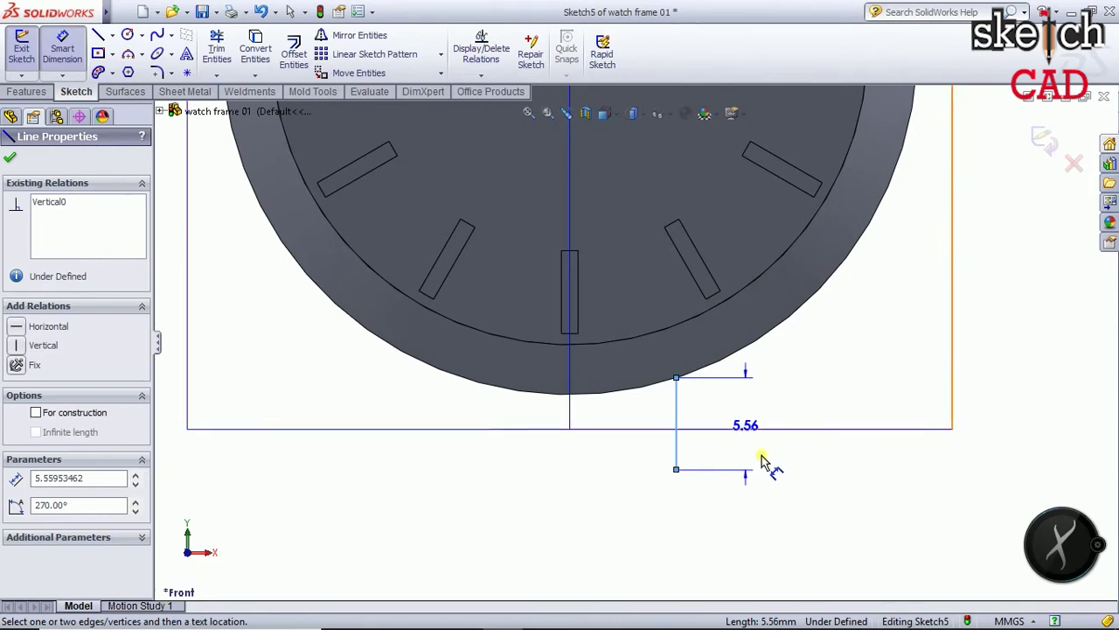
Dimension the vertical line 10 mm long and 23/2 (11.50 mm) from the centreline
left_click(760, 397)
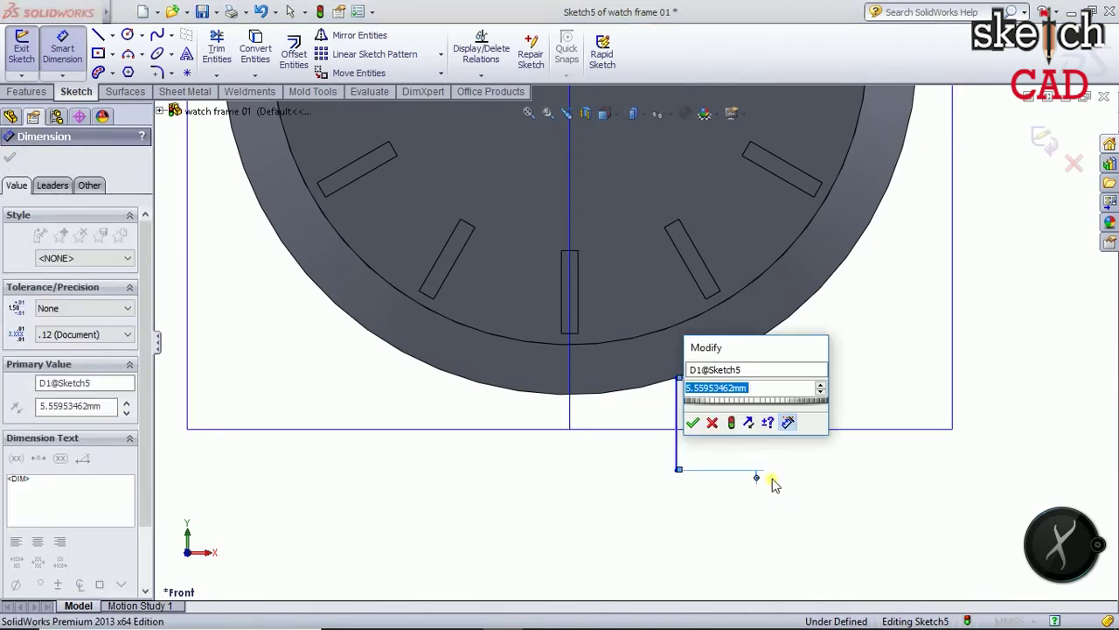
type("10")
key("Return")
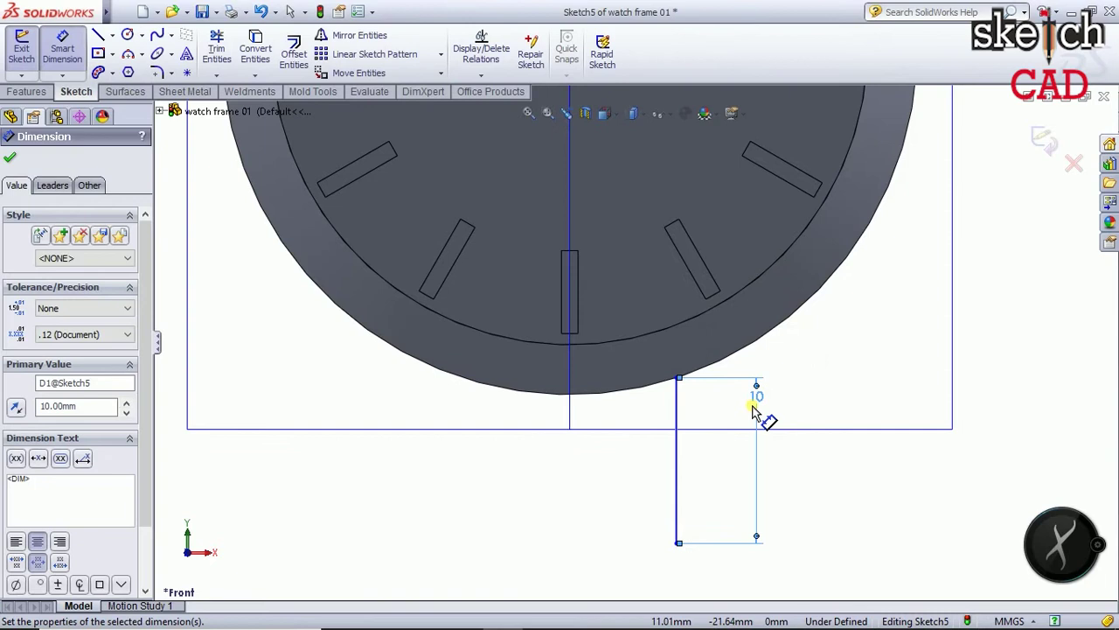
left_click(569, 423)
left_click(679, 428)
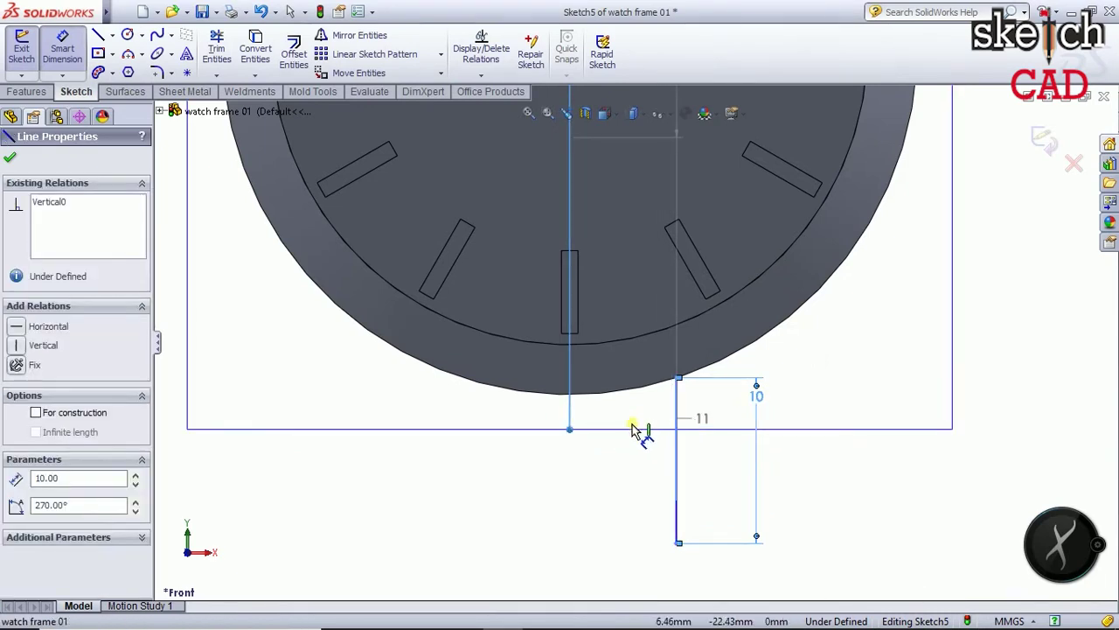
left_click(633, 421)
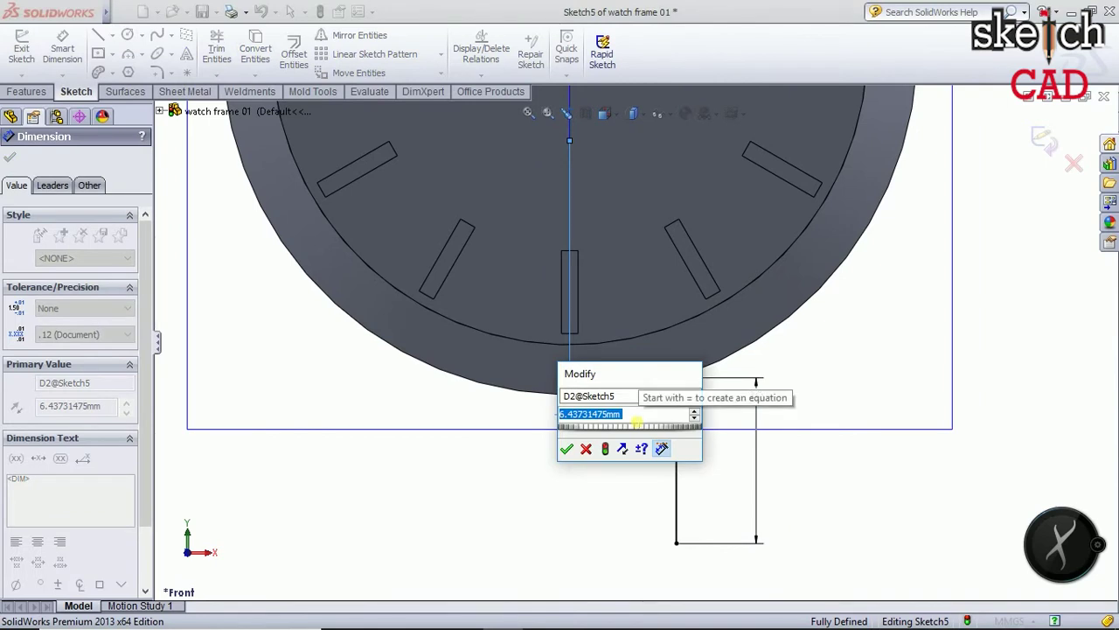
type("23")
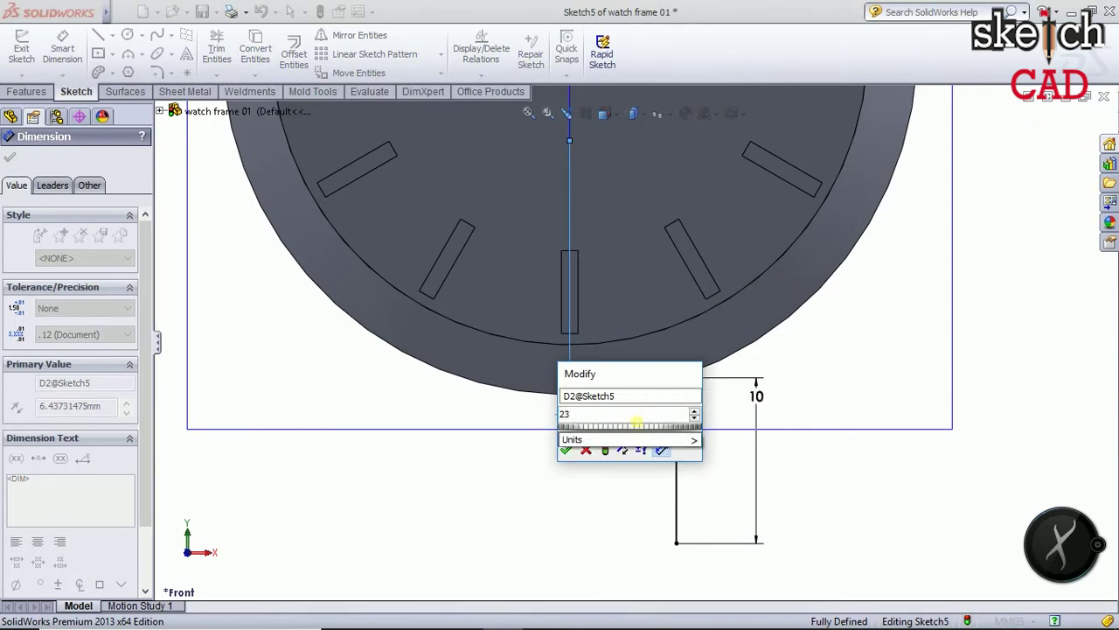
type("/2")
key("Return")
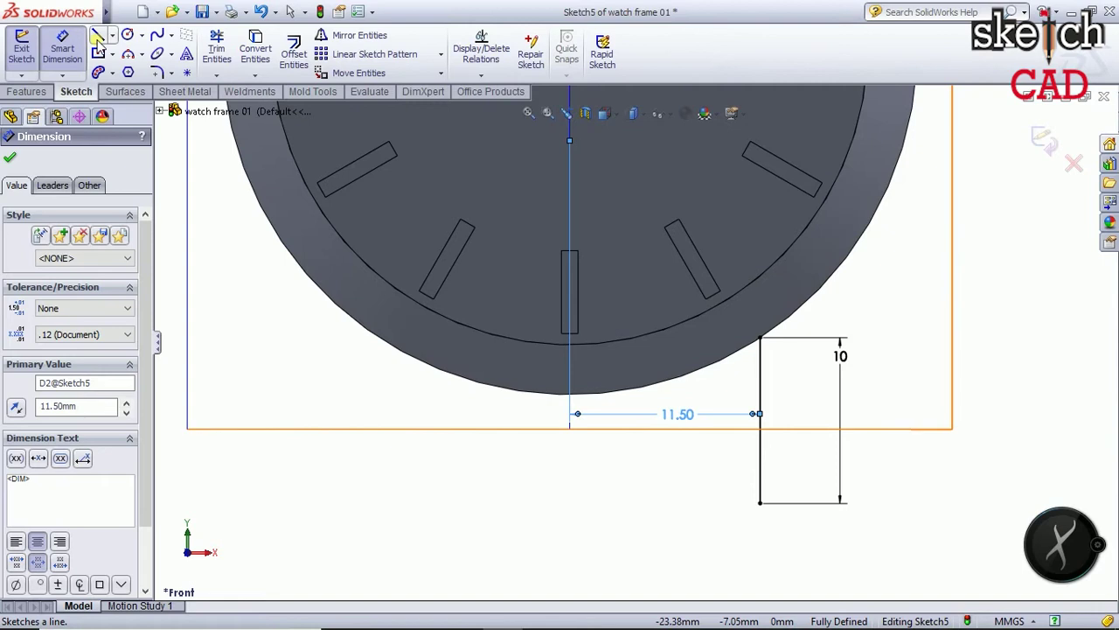
left_click(98, 37)
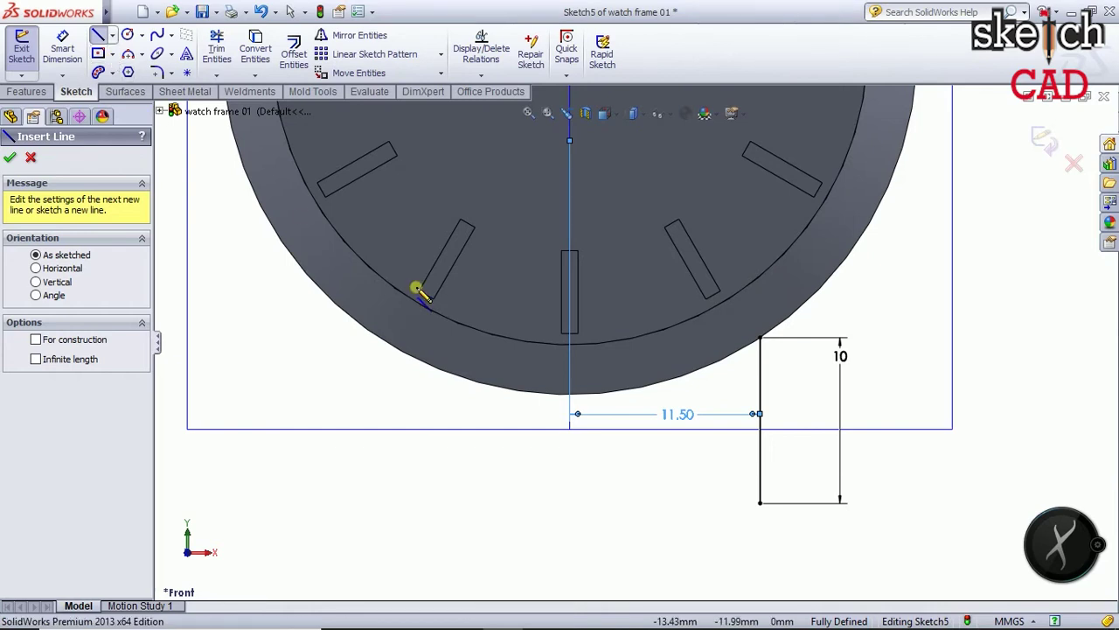
Draw a line from the vertical line's top to the case edge and dimension it 5 mm
left_click(761, 339)
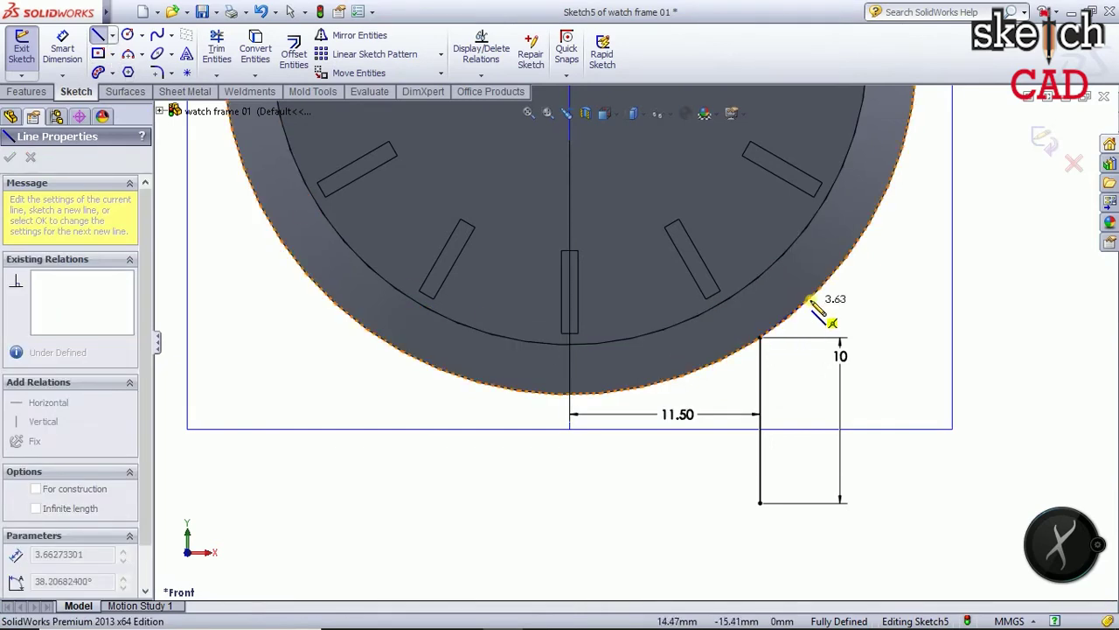
left_click(829, 279)
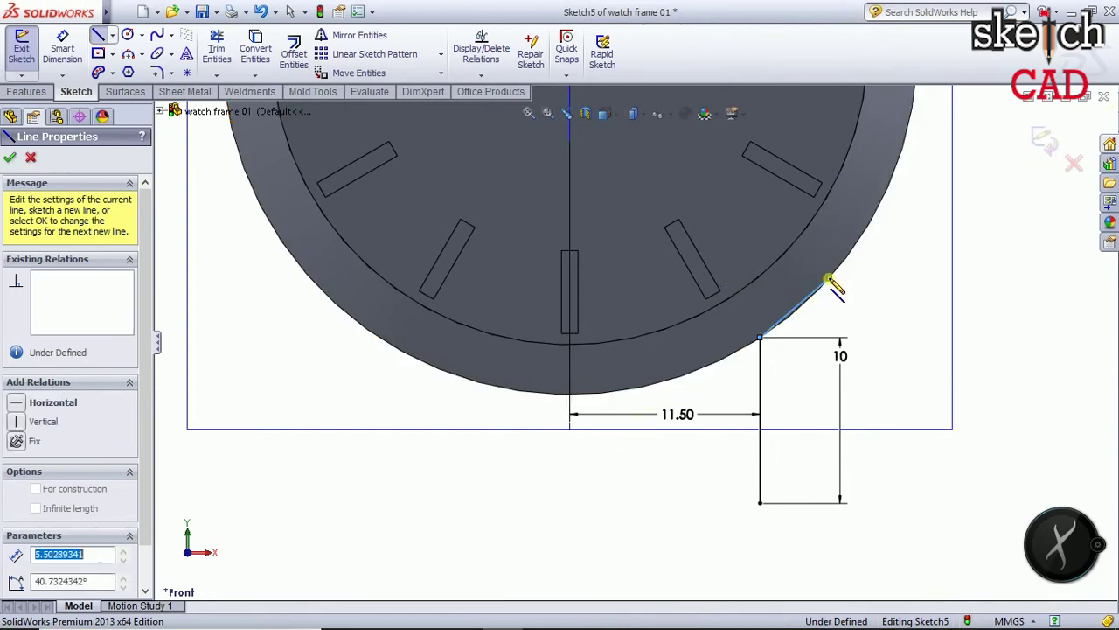
key("Escape")
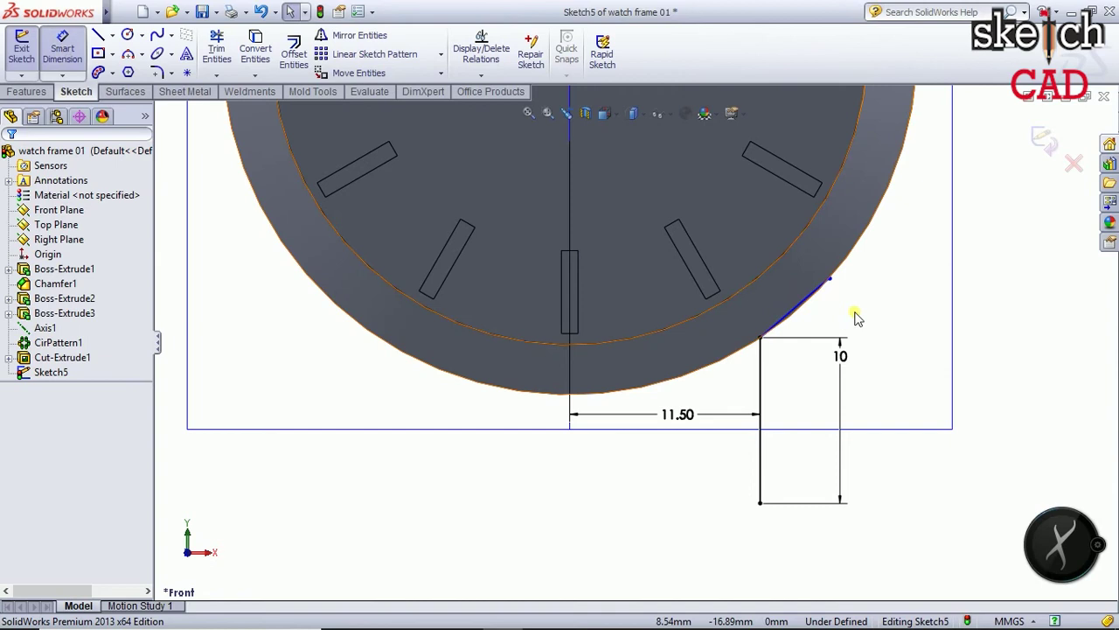
key("Escape")
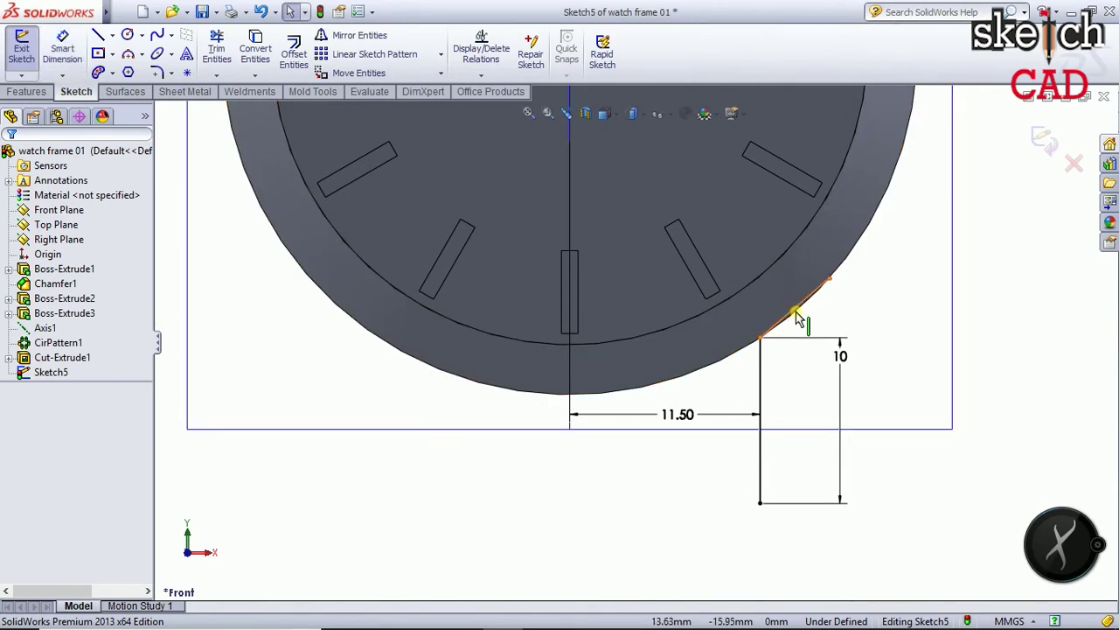
left_click(796, 313)
left_click(62, 48)
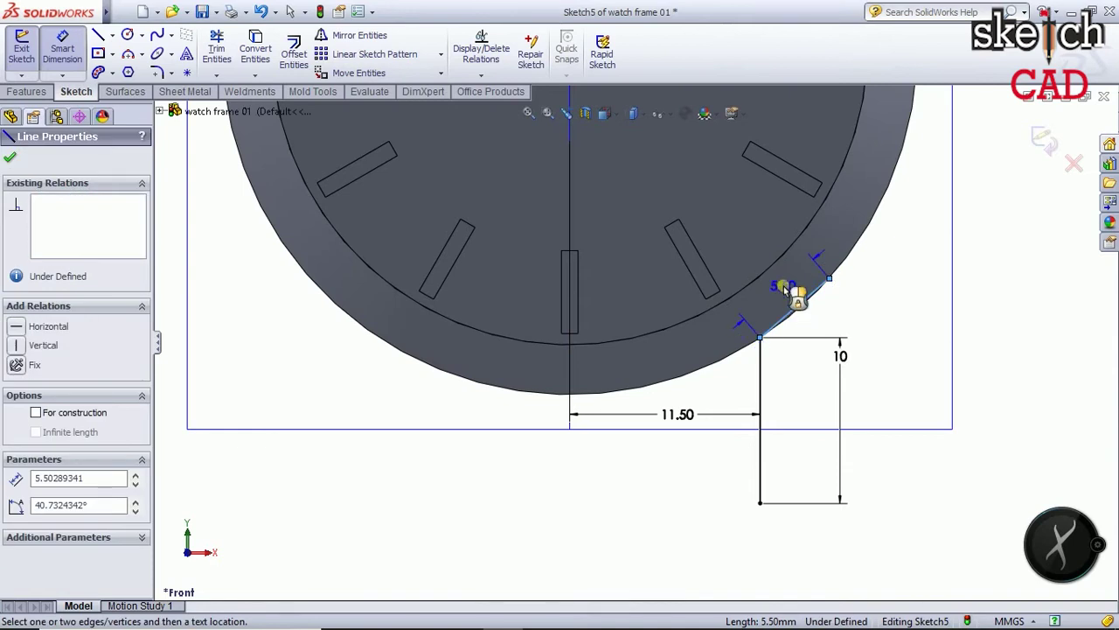
left_click(785, 289)
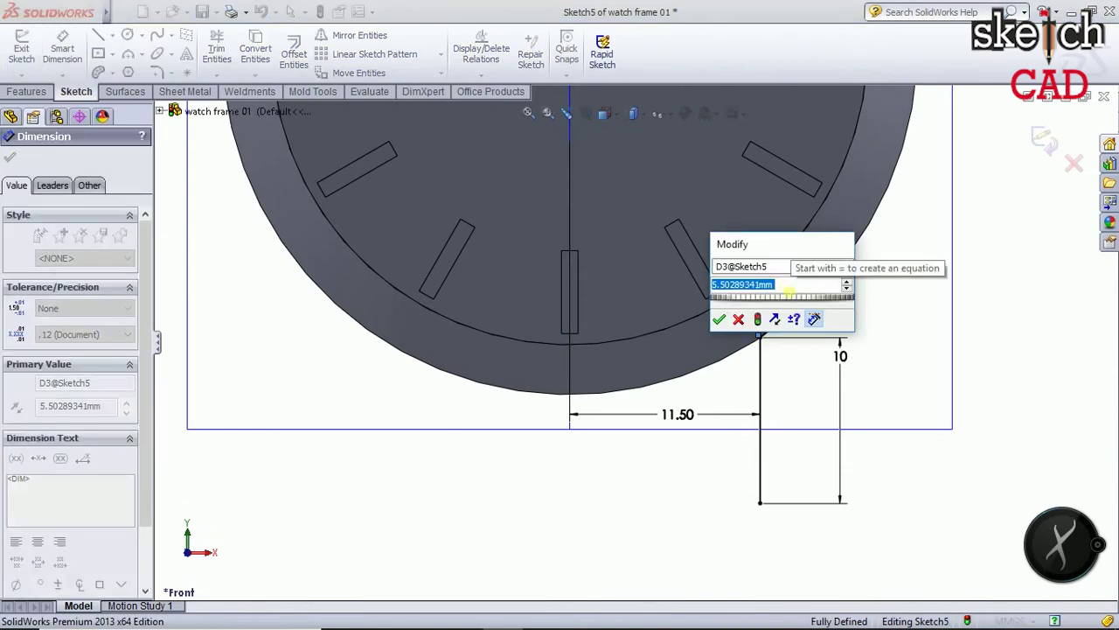
type("5")
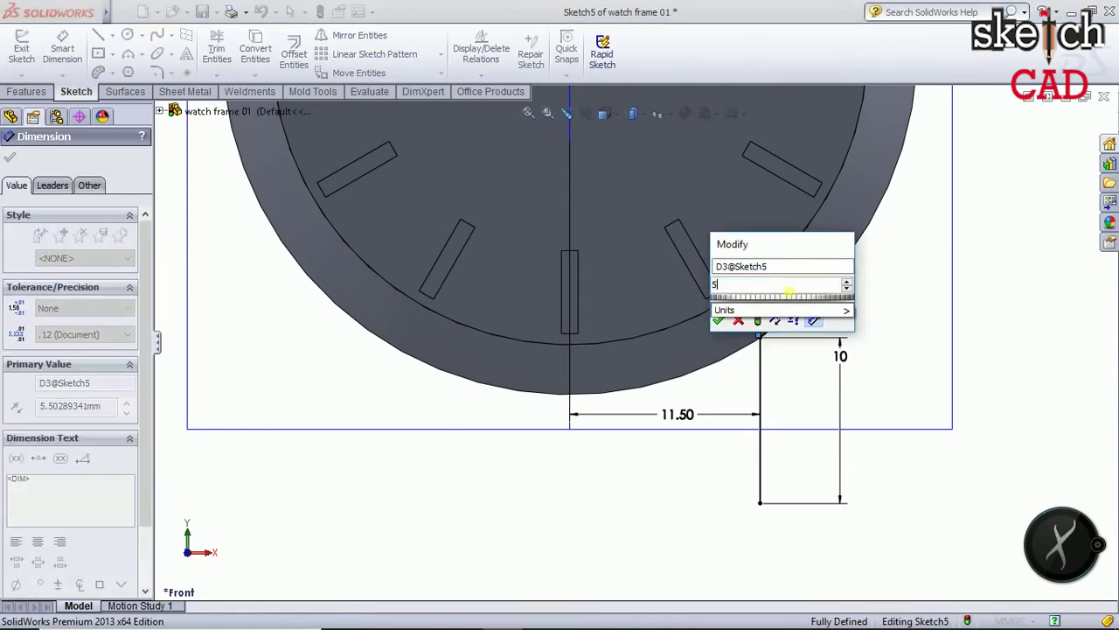
key("Return")
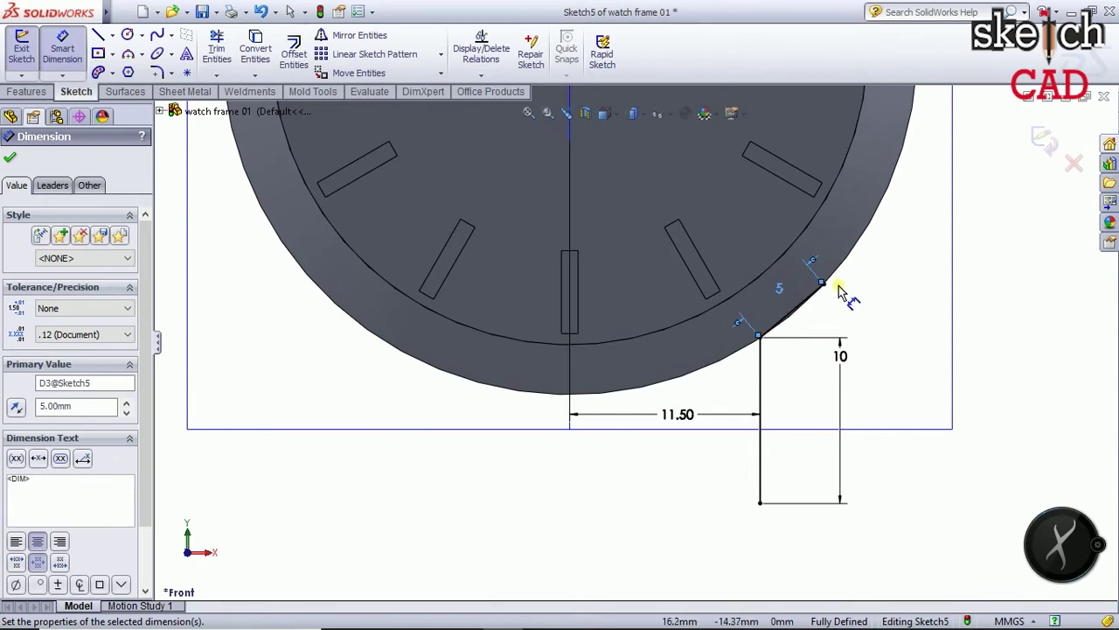
Draw the slanted line back down to close the wedge profile, then exit the sketch
left_click(98, 34)
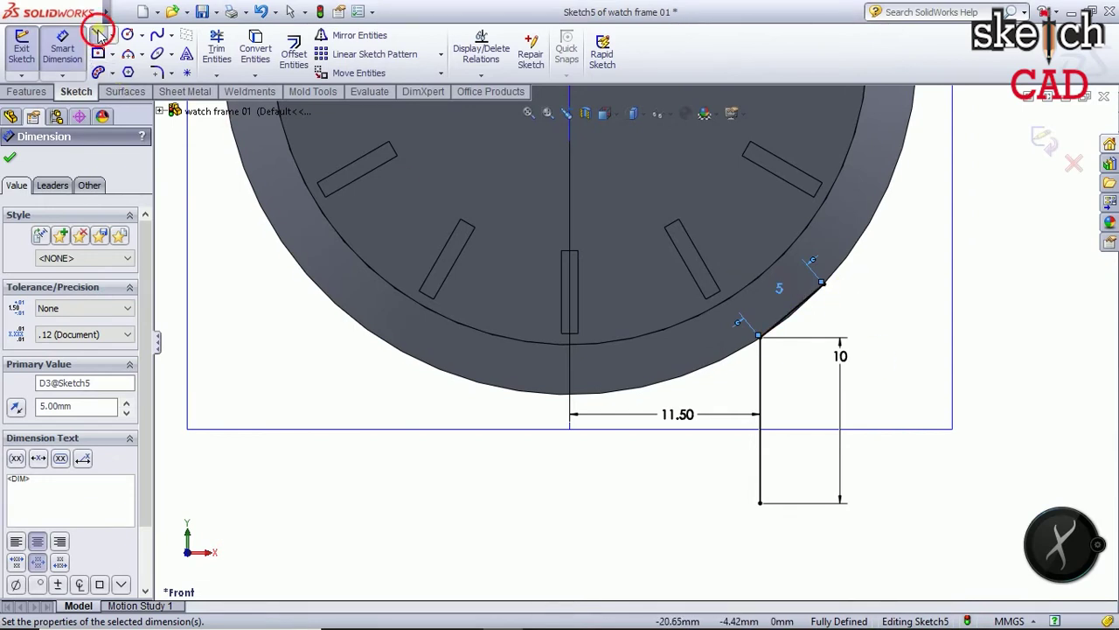
left_click(825, 285)
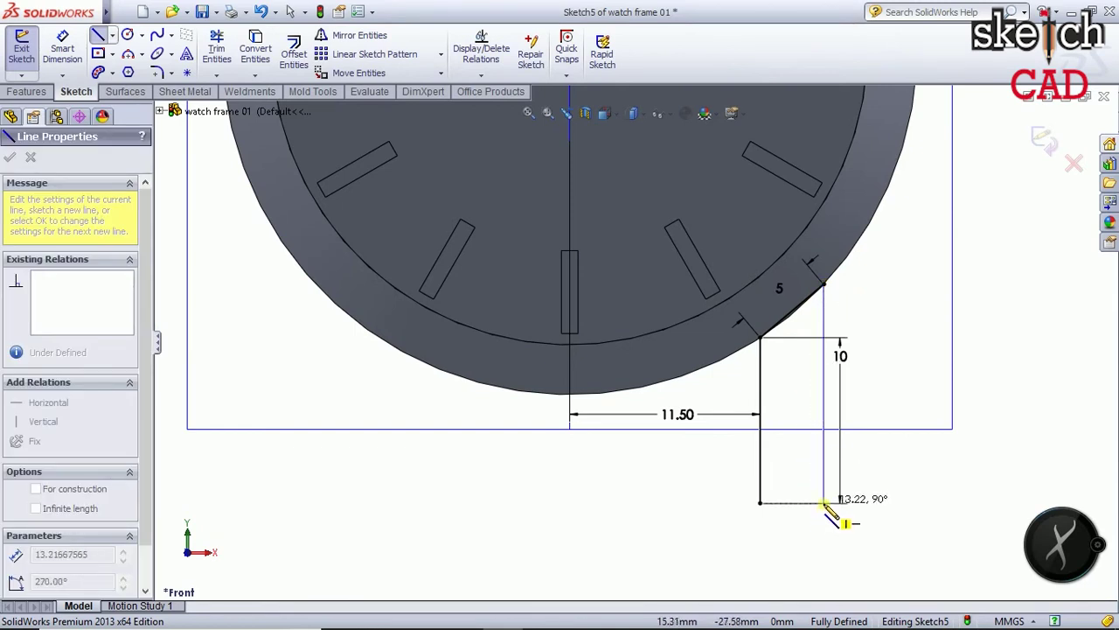
left_click(774, 503)
key("Escape")
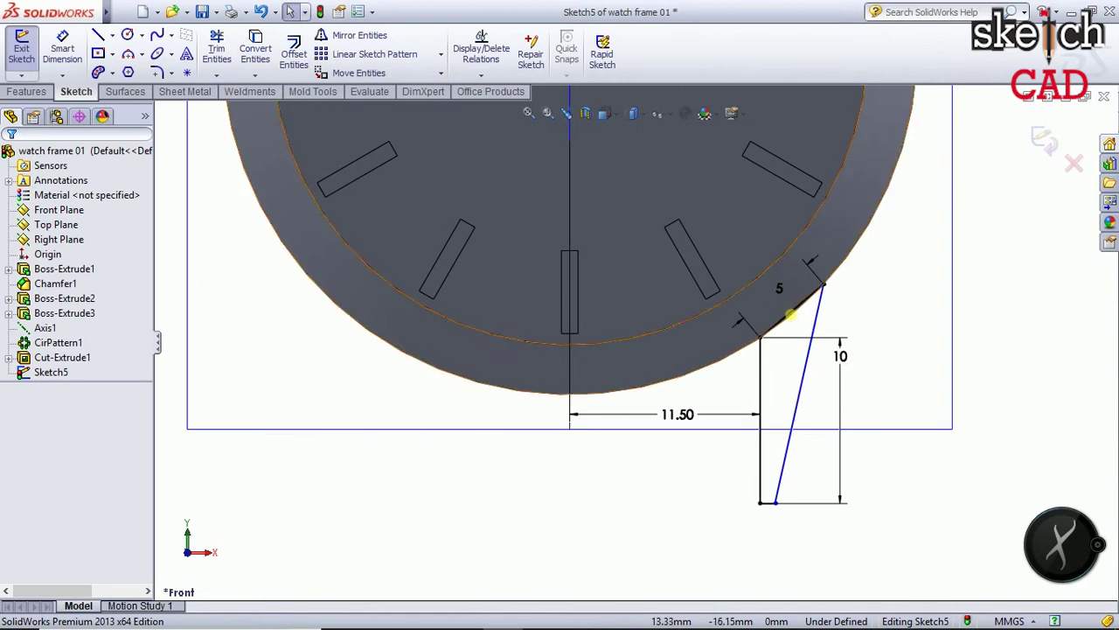
left_click(787, 316)
key("Escape")
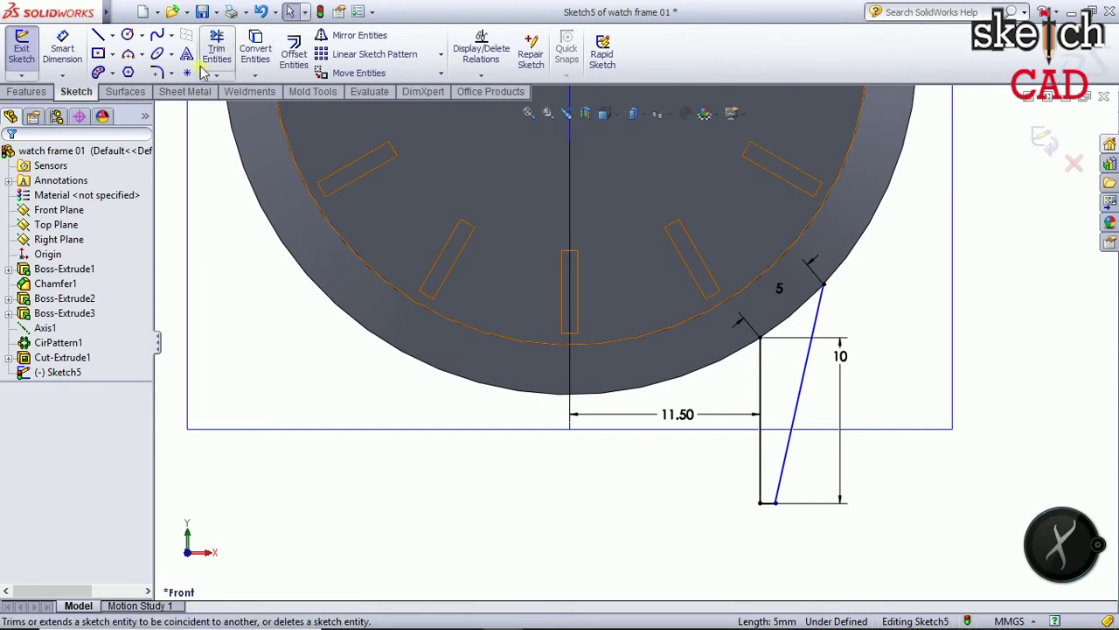
left_click(141, 54)
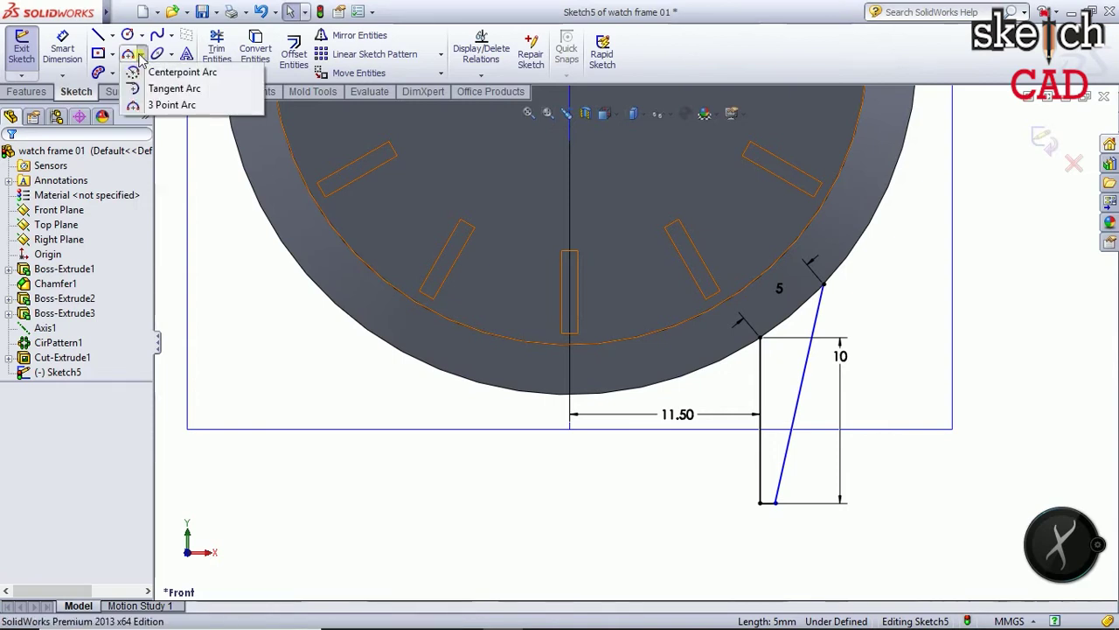
left_click(157, 104)
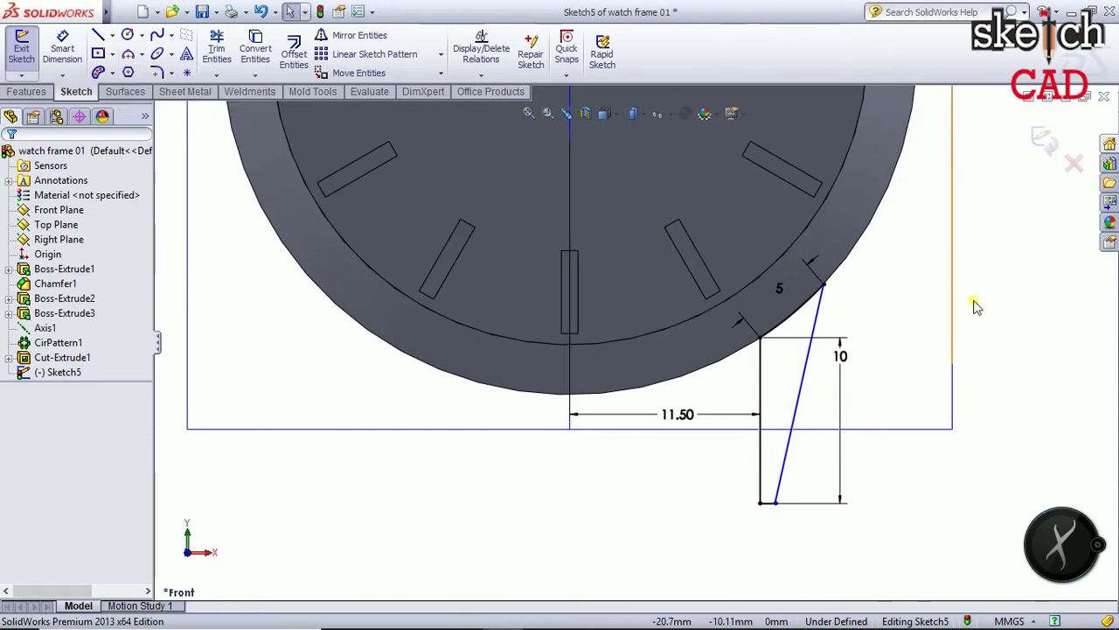
left_click(1048, 140)
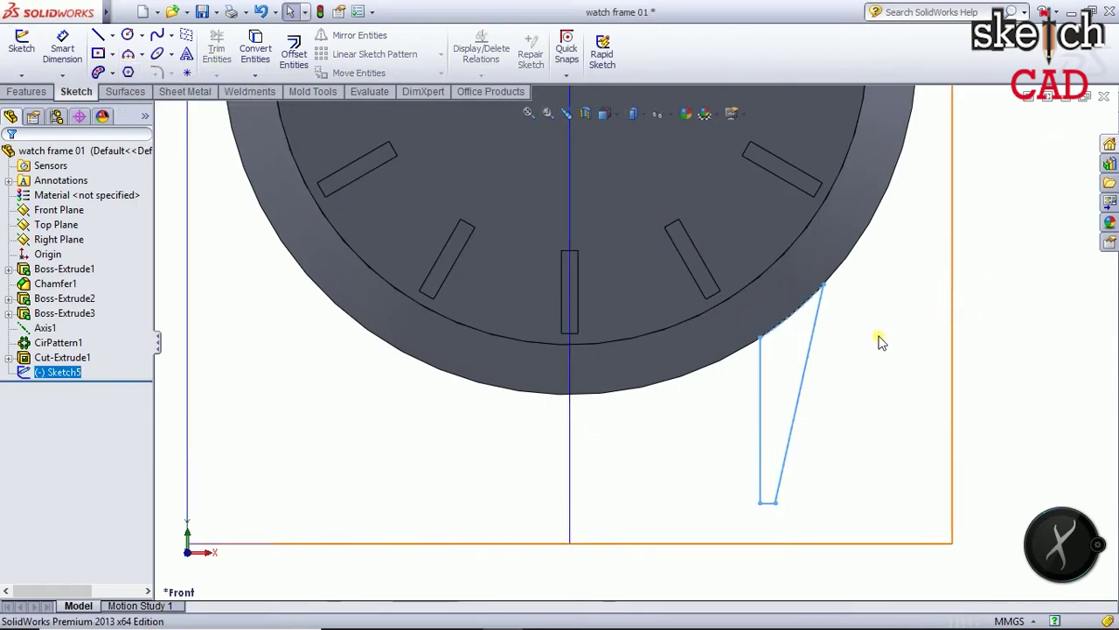
Extrude the wedge sketch 5 mm with a Mid Plane end condition, forming lug Boss-Extrude4
key("f")
mouse_move(805, 380)
middle_mouse_down()
mouse_move(867, 324)
mouse_move(817, 272)
mouse_move(789, 307)
middle_mouse_up()
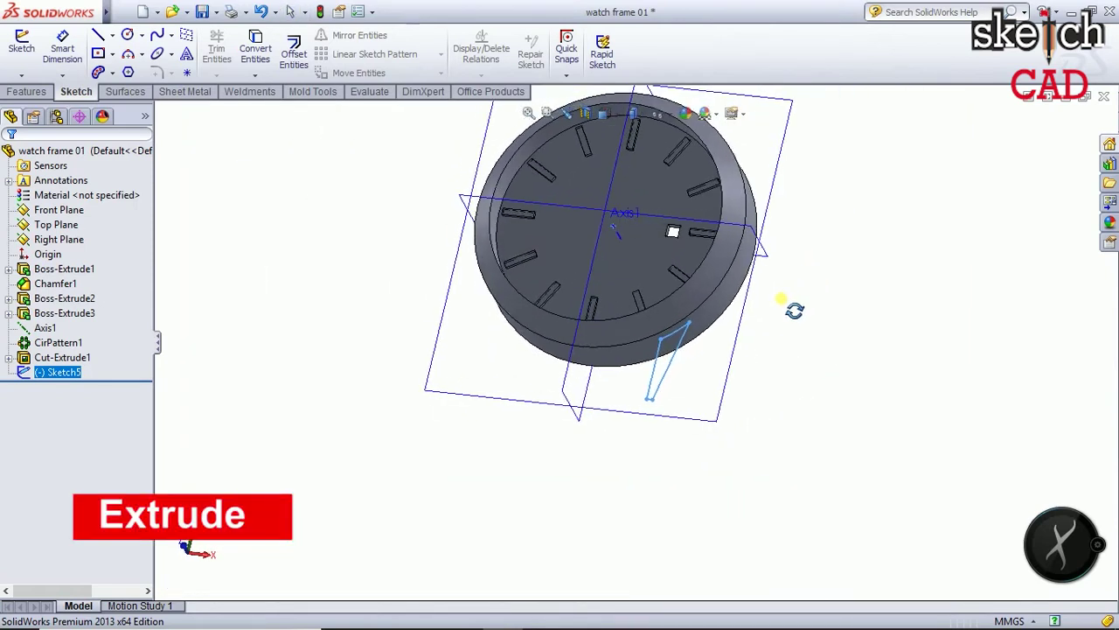
left_click(26, 92)
left_click(32, 60)
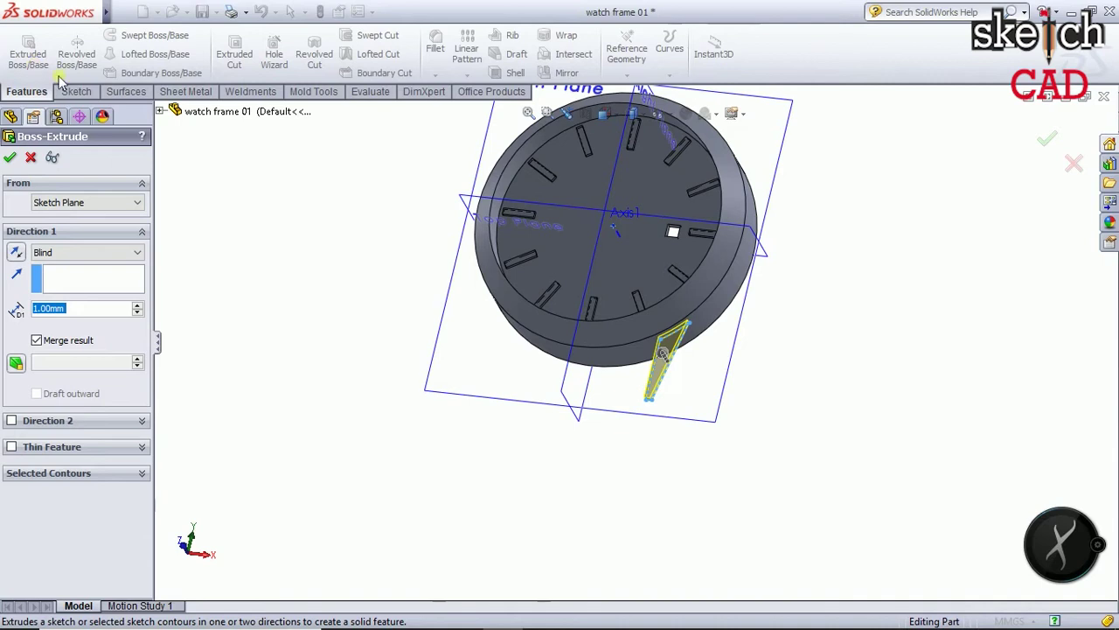
mouse_move(725, 467)
middle_mouse_down()
mouse_move(730, 329)
mouse_move(755, 315)
middle_mouse_up()
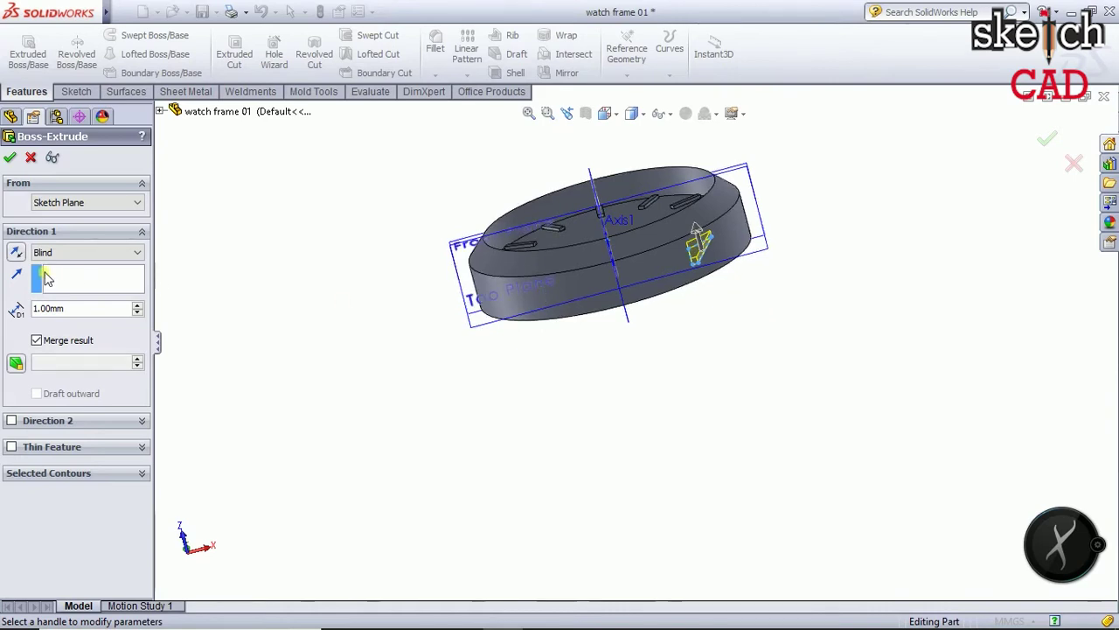
type("5")
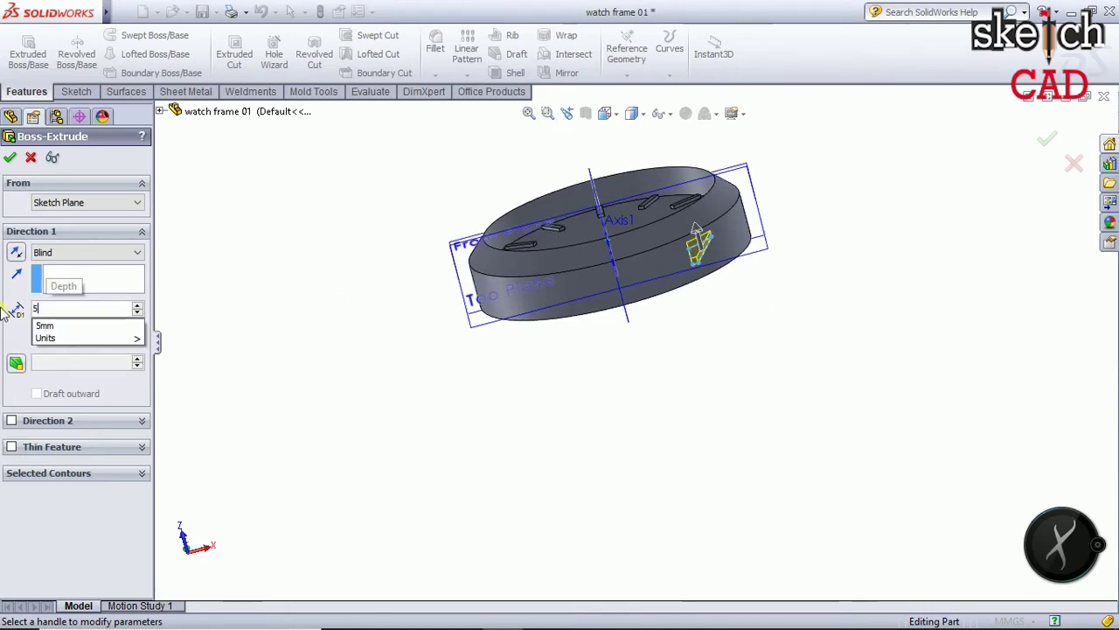
key("Return")
left_click(85, 251)
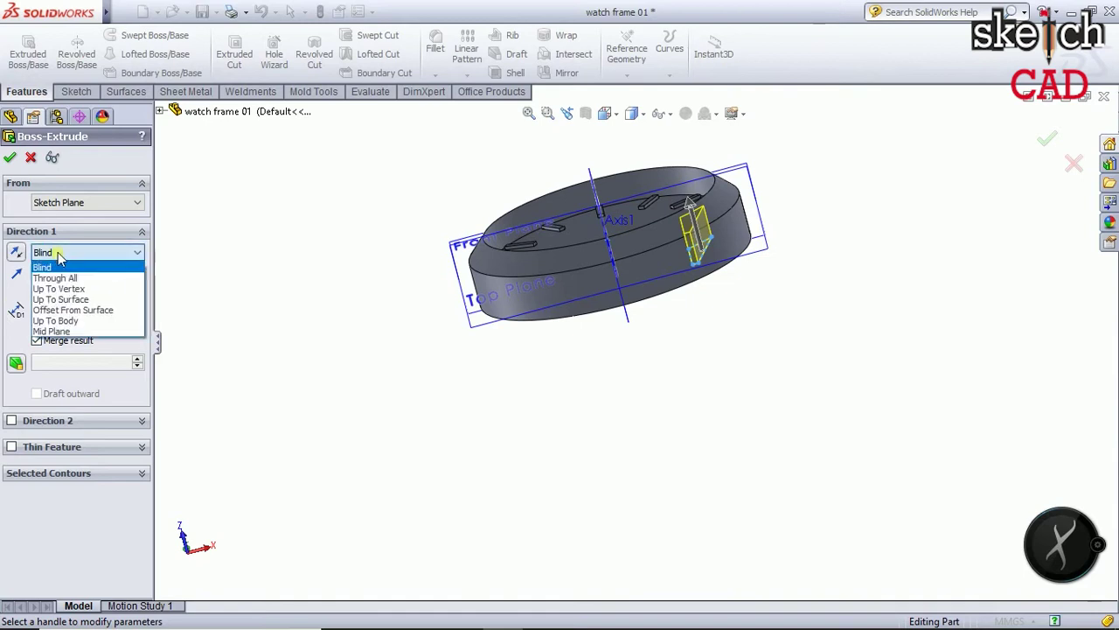
left_click(61, 325)
key("Return")
middle_click_drag(747, 426, 775, 607)
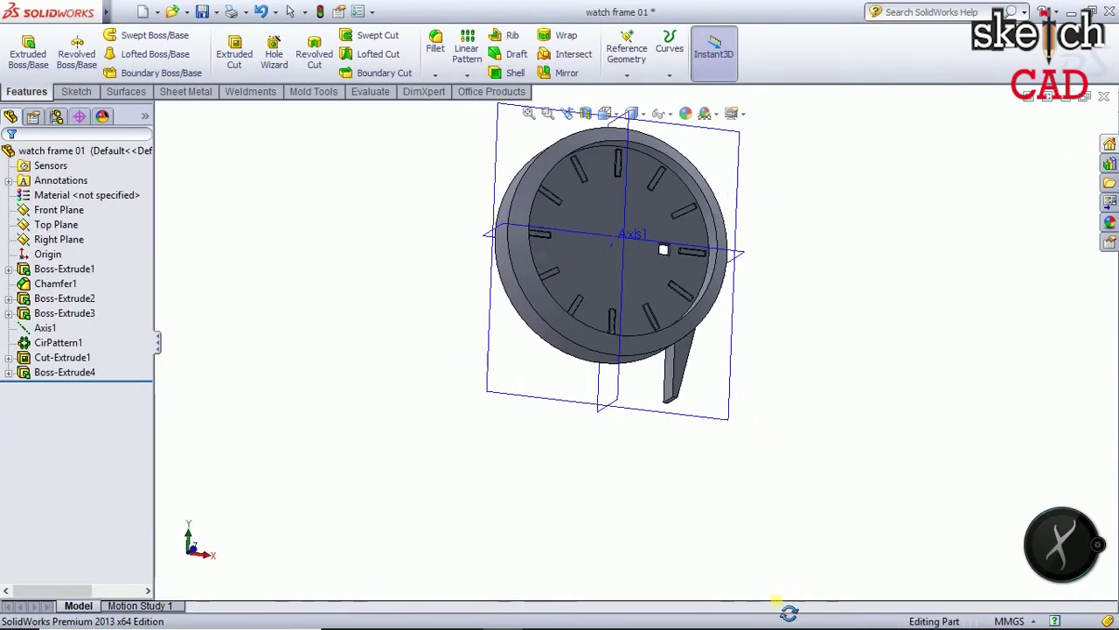
mouse_move(788, 402)
middle_mouse_down()
mouse_move(740, 480)
mouse_move(777, 415)
middle_mouse_up()
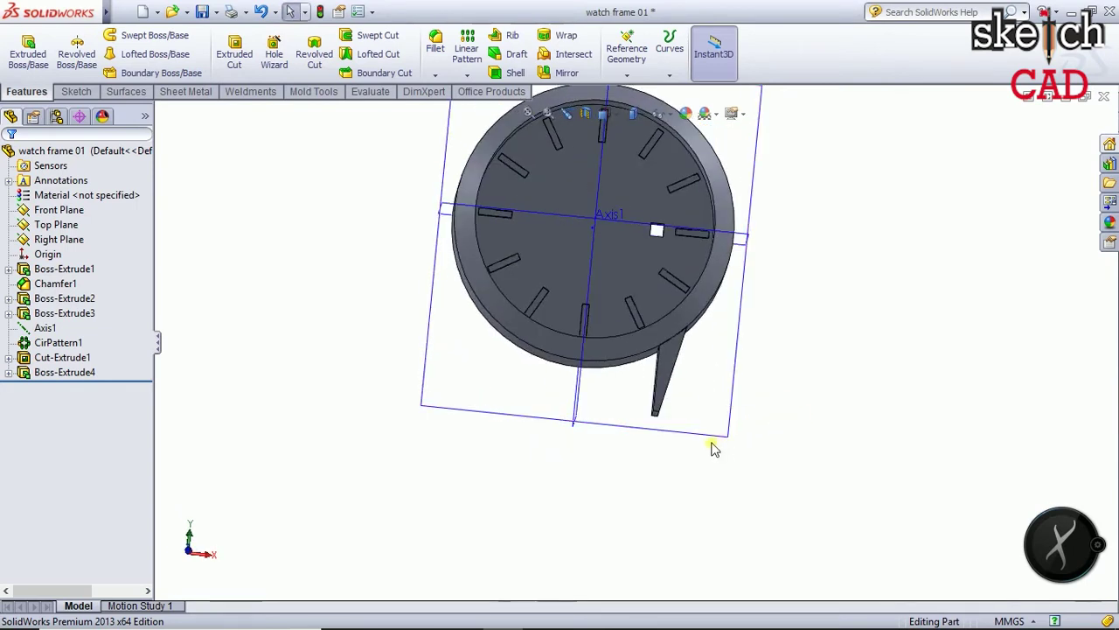
Orbit and zoom to the lug, select it, and launch the Fillet command
mouse_move(681, 453)
middle_mouse_down()
mouse_move(702, 352)
mouse_move(752, 412)
middle_mouse_up()
mouse_move(684, 390)
middle_mouse_down()
mouse_move(817, 399)
mouse_move(799, 408)
middle_mouse_up()
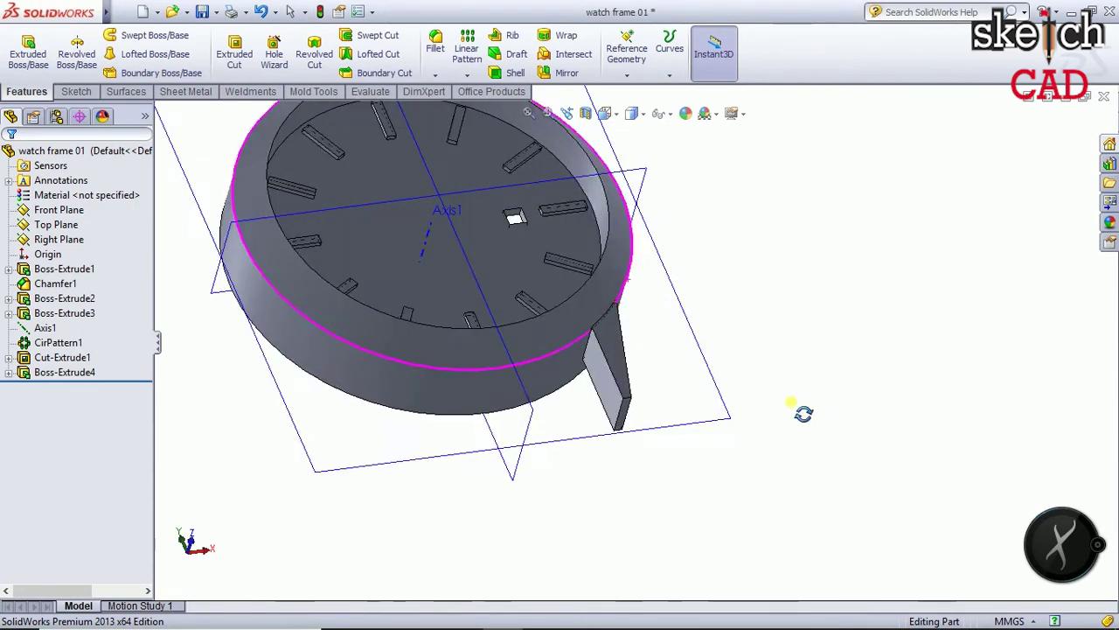
scroll(612, 389, "down", 2)
scroll(619, 387, "down", 2)
left_click(619, 387)
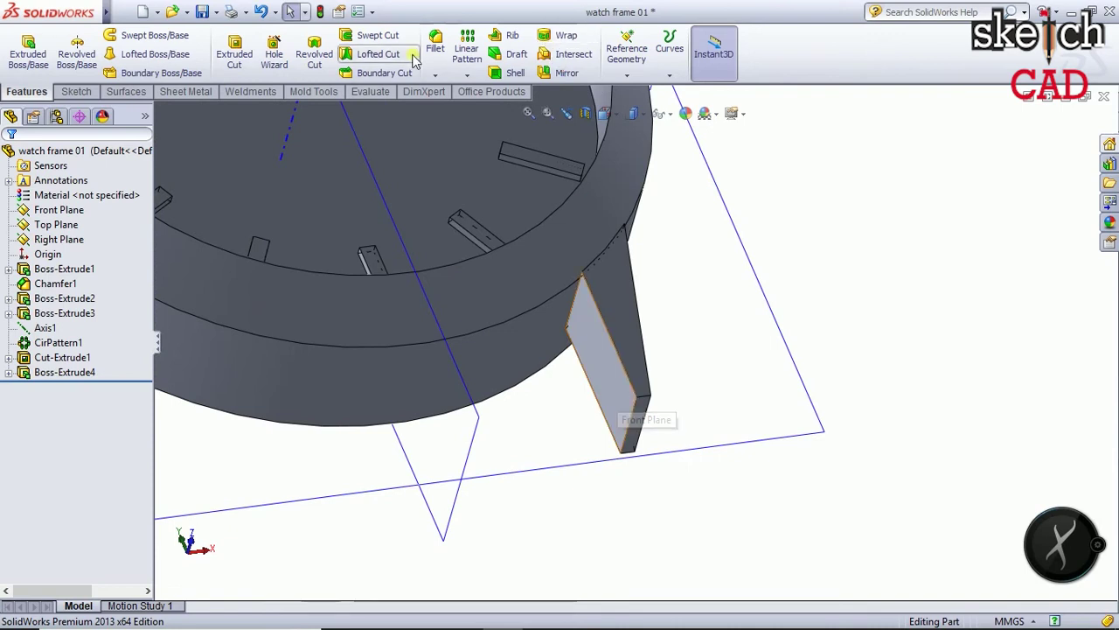
left_click(437, 44)
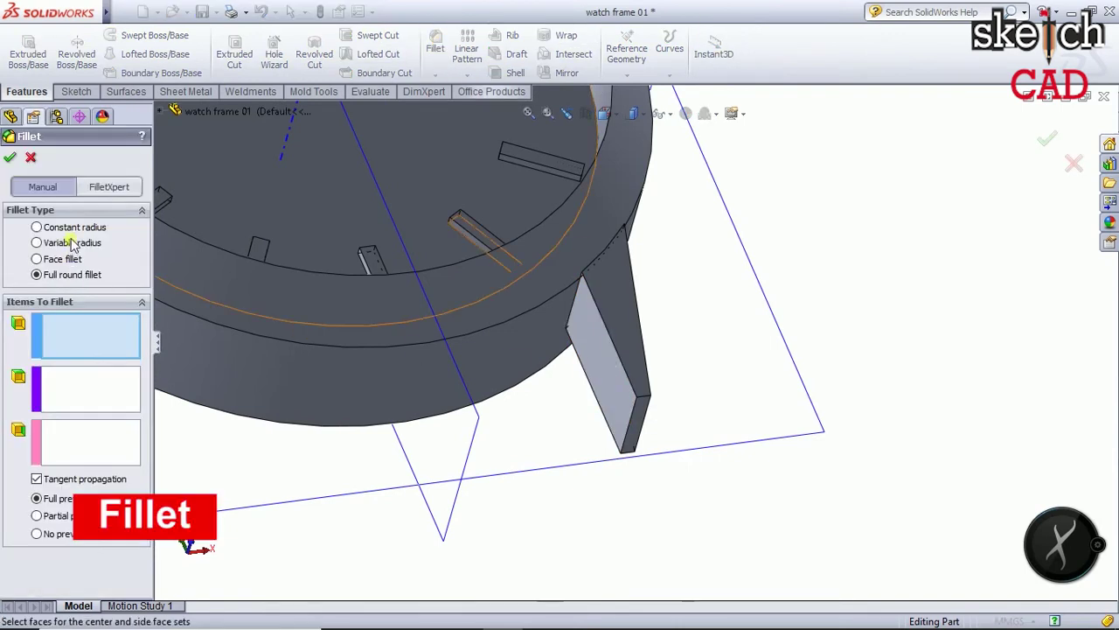
Round the lug's outer edge with an 8 mm constant-radius fillet
left_click(73, 228)
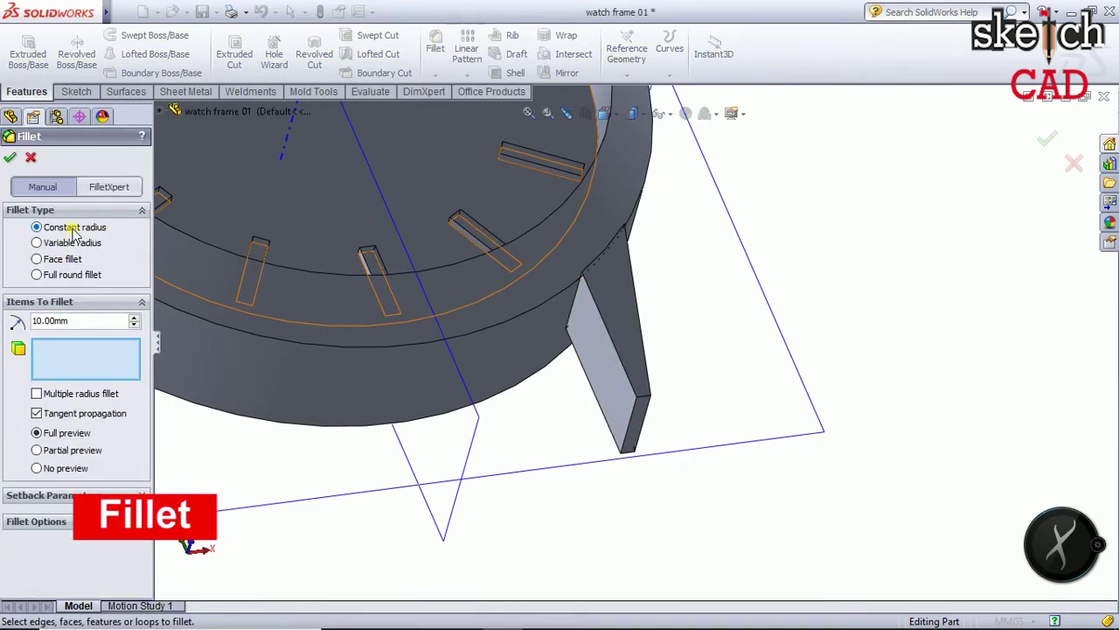
left_click(644, 400)
mouse_move(795, 480)
middle_mouse_down()
mouse_move(846, 450)
mouse_move(854, 462)
middle_mouse_up()
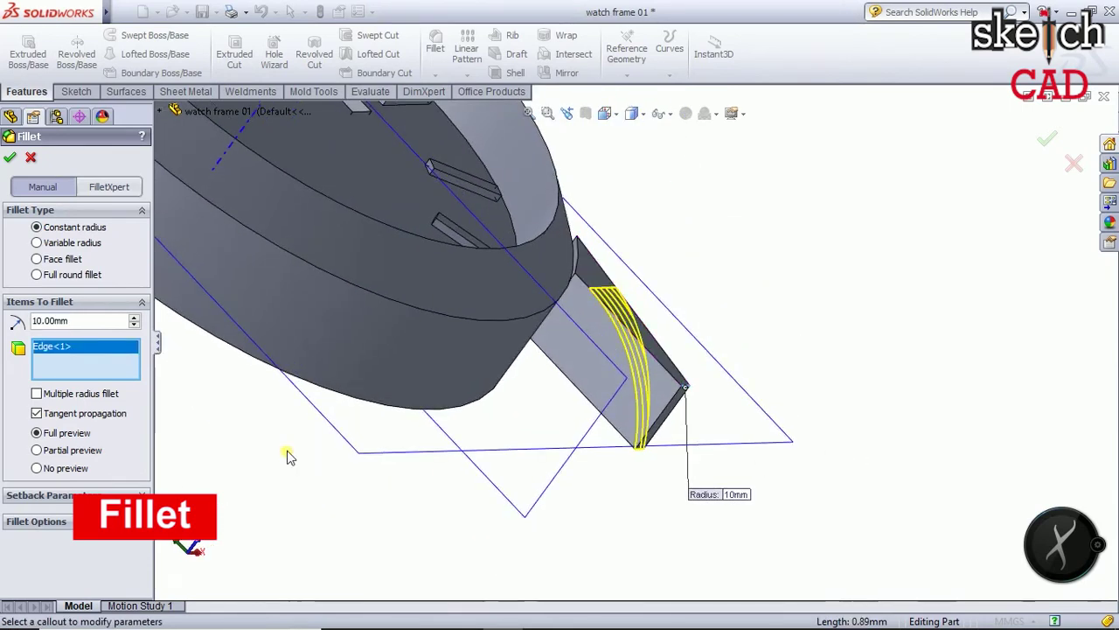
left_click(102, 349)
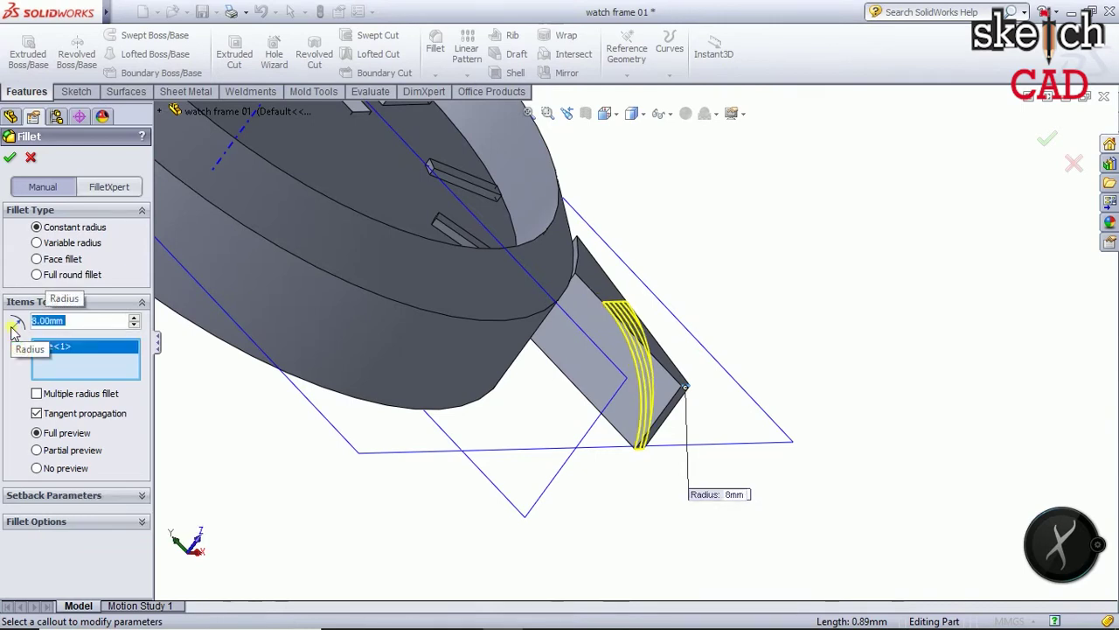
left_click(9, 158)
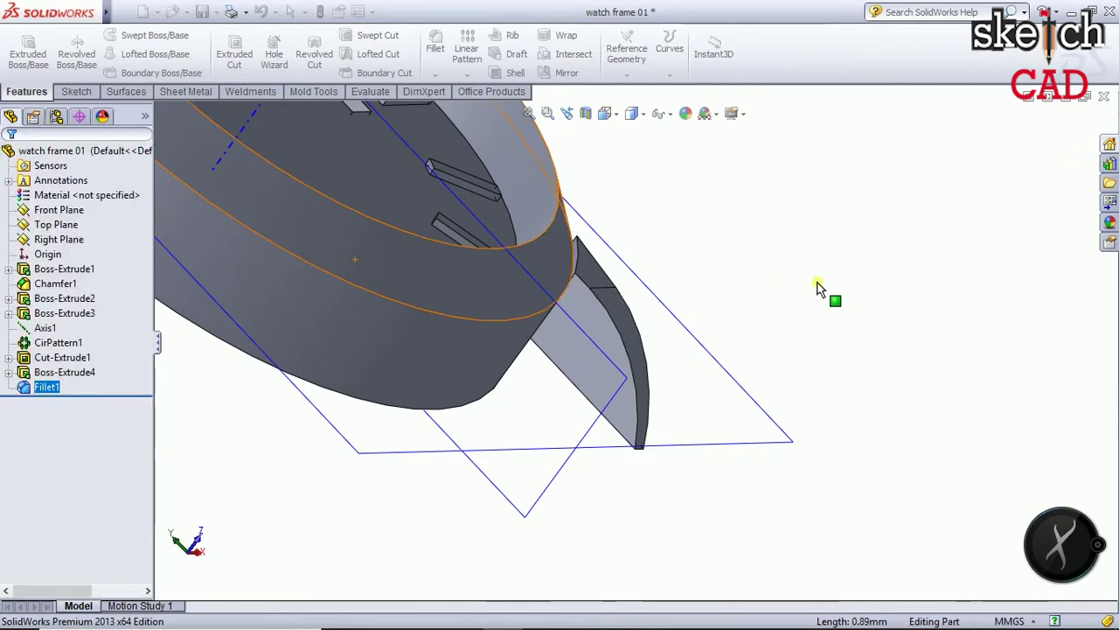
Fit and orbit the watch frame to a front view, then begin a Mirror feature
mouse_move(847, 318)
middle_mouse_down()
mouse_move(650, 386)
mouse_move(690, 374)
mouse_move(749, 297)
mouse_move(754, 308)
mouse_move(714, 324)
mouse_move(713, 310)
middle_mouse_up()
middle_click_drag(705, 358, 710, 374)
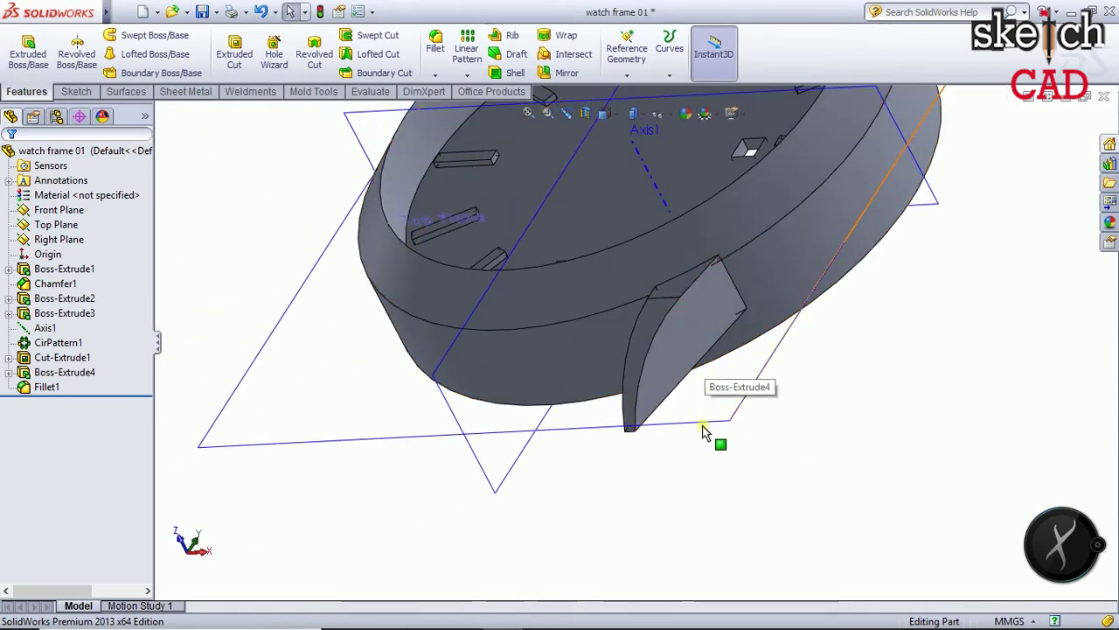
key("f")
middle_click_drag(670, 467, 736, 527)
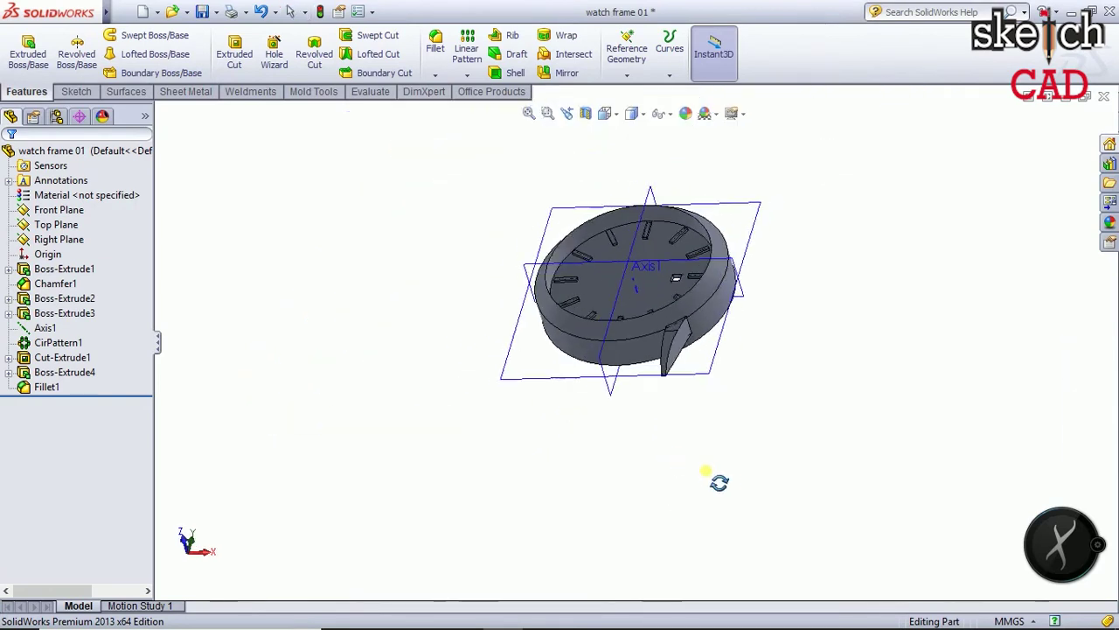
mouse_move(799, 432)
middle_mouse_down()
mouse_move(812, 537)
mouse_move(769, 525)
middle_mouse_up()
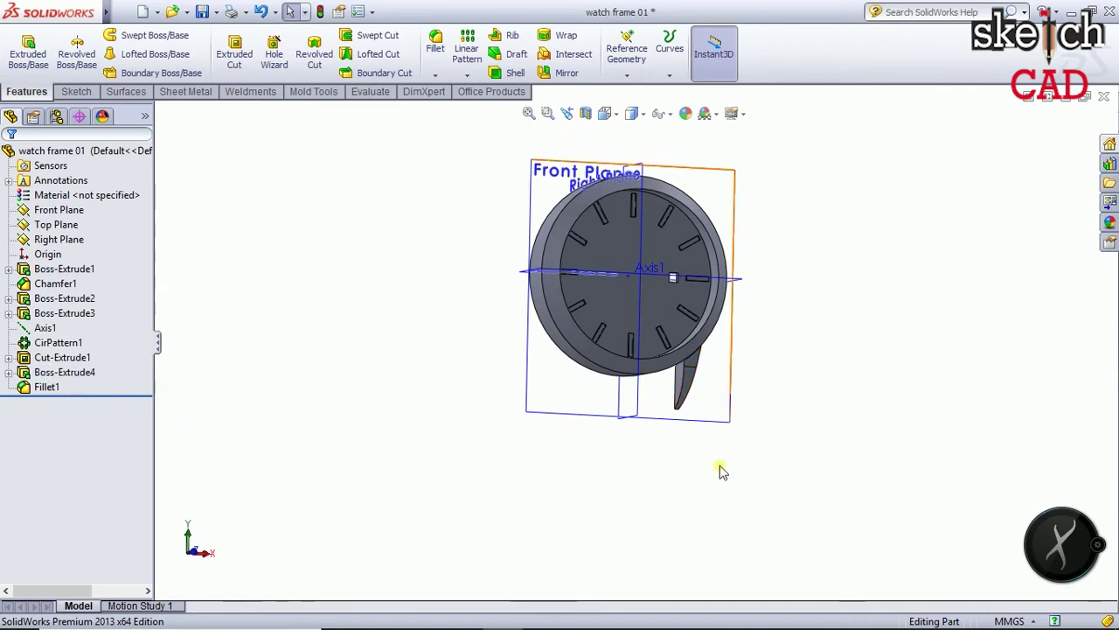
left_click(559, 73)
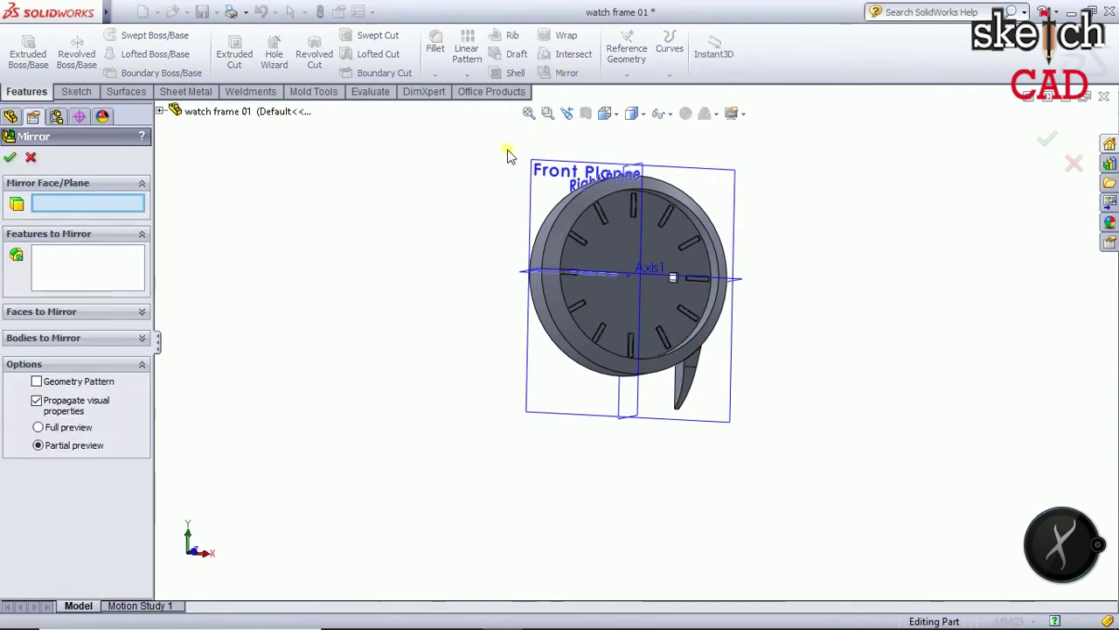
Mirror Boss-Extrude4 and Fillet1 across the Right Plane to add a second lug
left_click(641, 403)
mouse_move(781, 485)
middle_mouse_down()
mouse_move(794, 512)
mouse_move(729, 481)
middle_mouse_up()
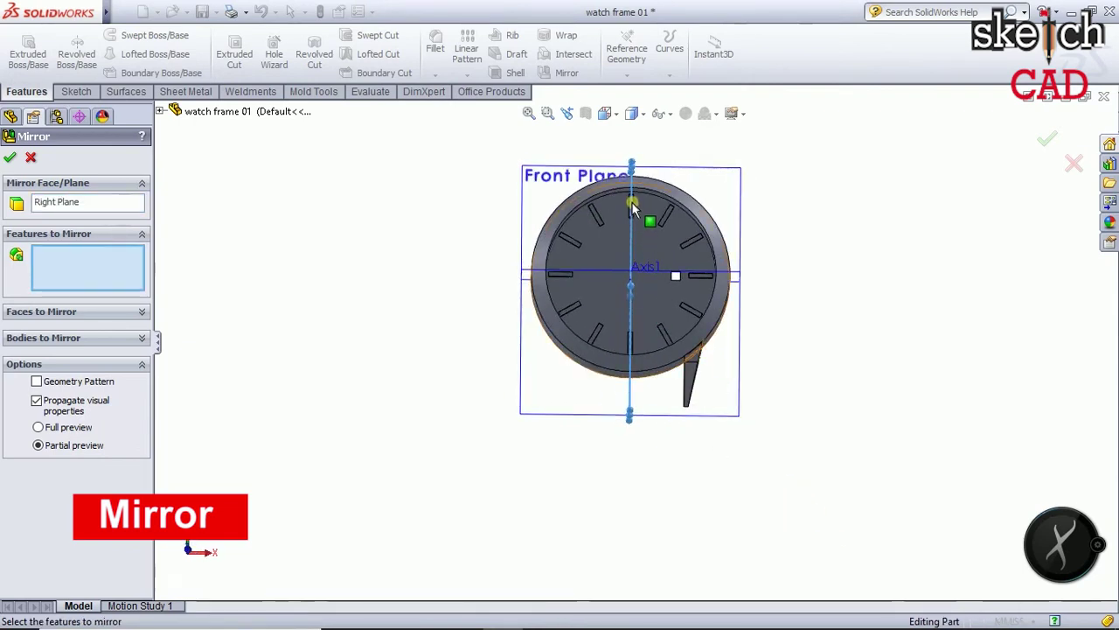
left_click(161, 111)
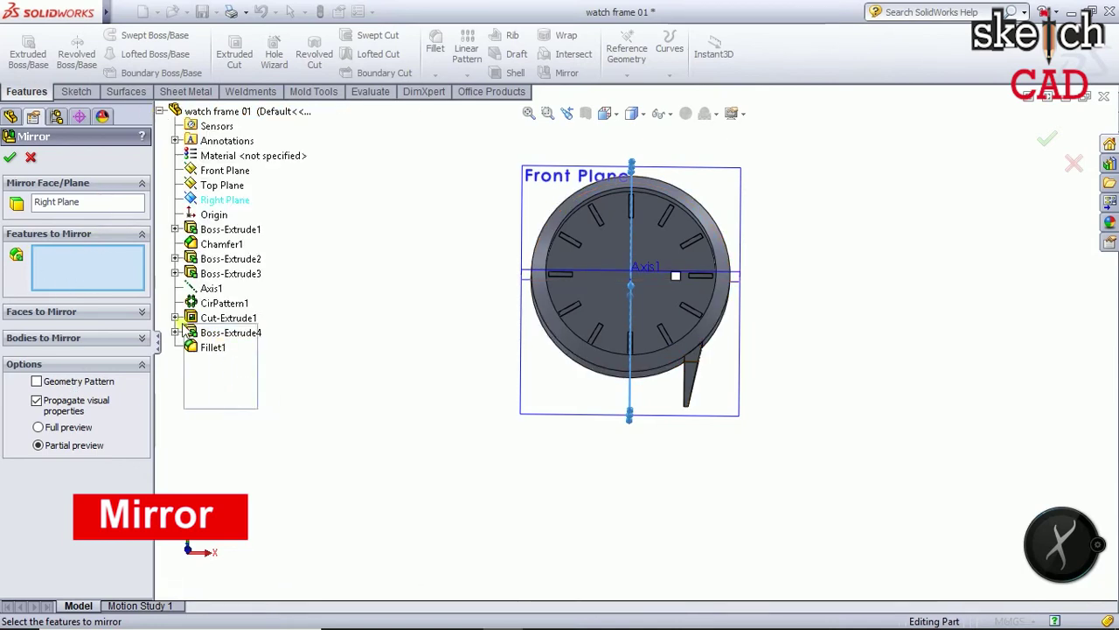
left_click(199, 336)
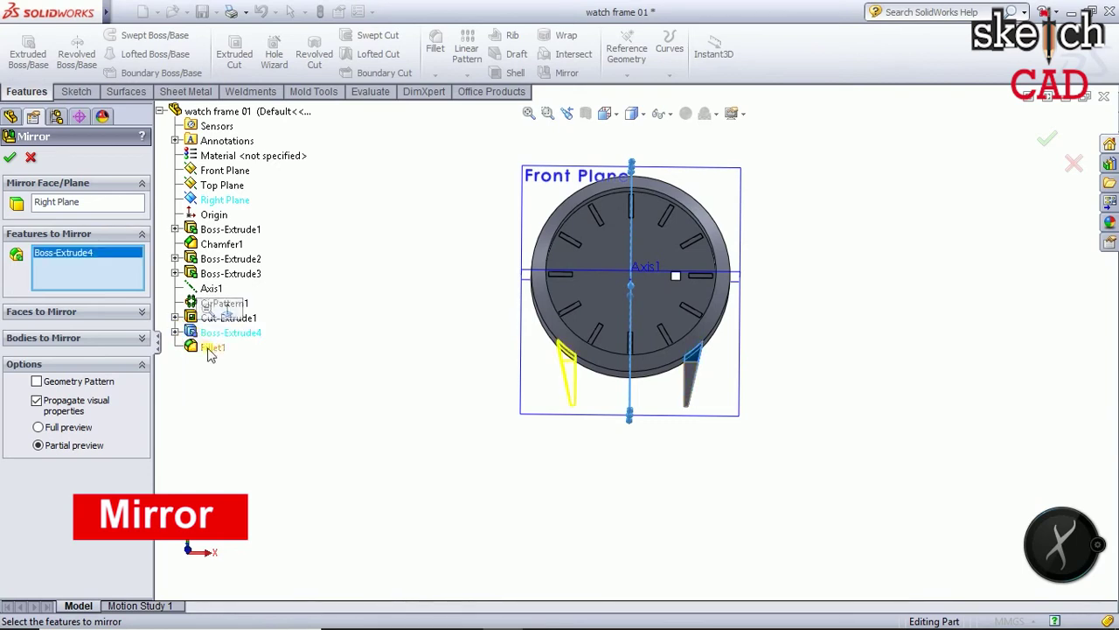
left_click(214, 348)
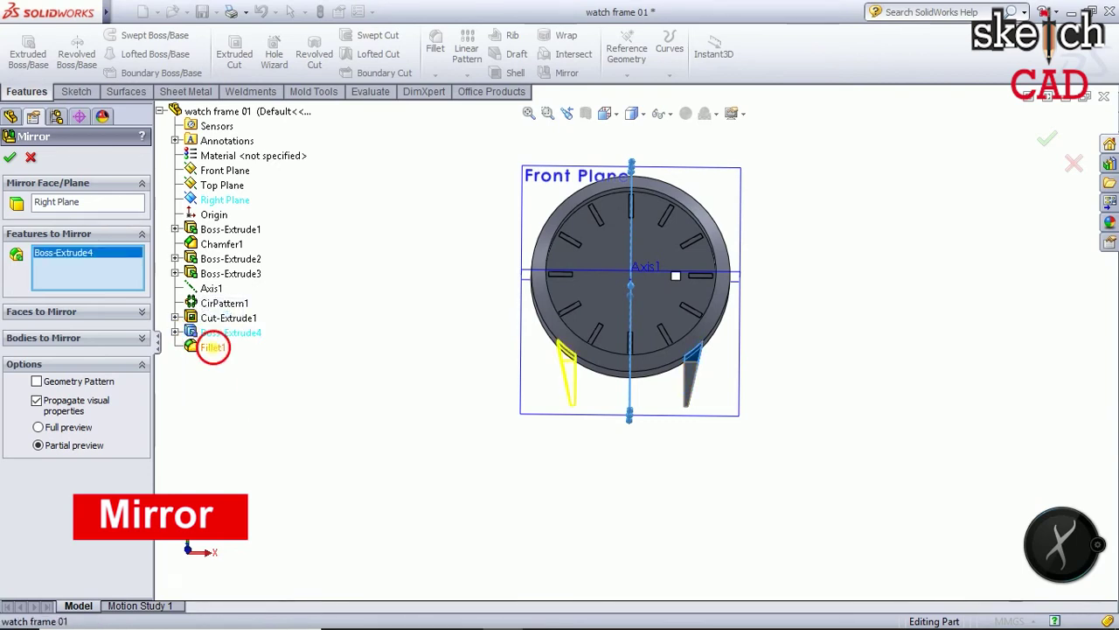
left_click(9, 159)
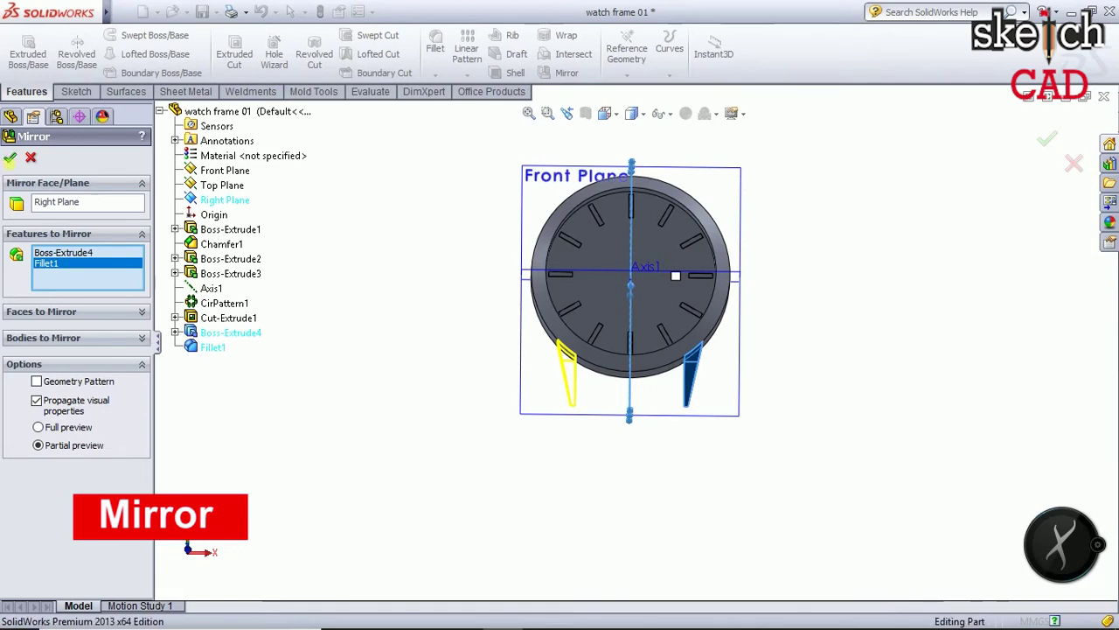
mouse_move(531, 465)
middle_mouse_down()
mouse_move(632, 463)
mouse_move(530, 467)
middle_mouse_up()
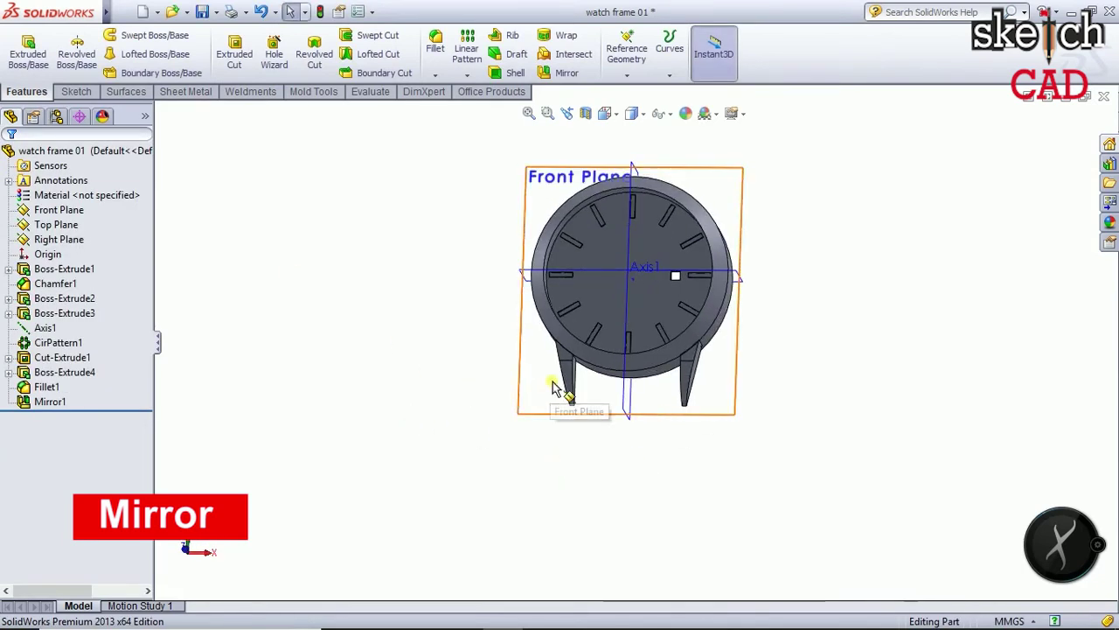
left_click(569, 76)
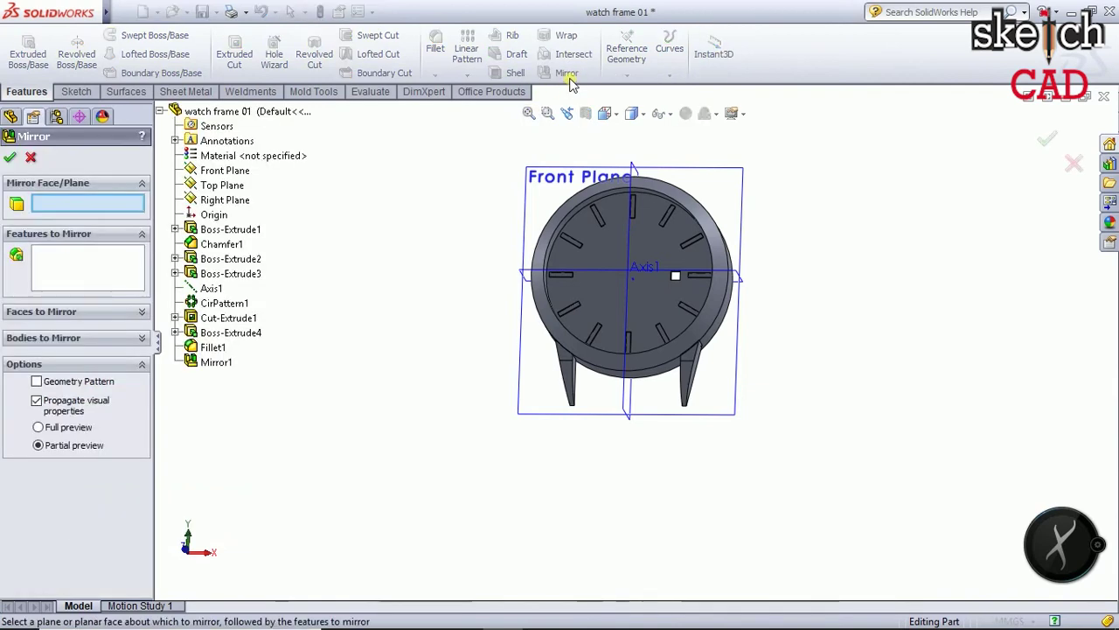
Mirror the whole watch body across the Top Plane, giving four lugs
left_click(88, 338)
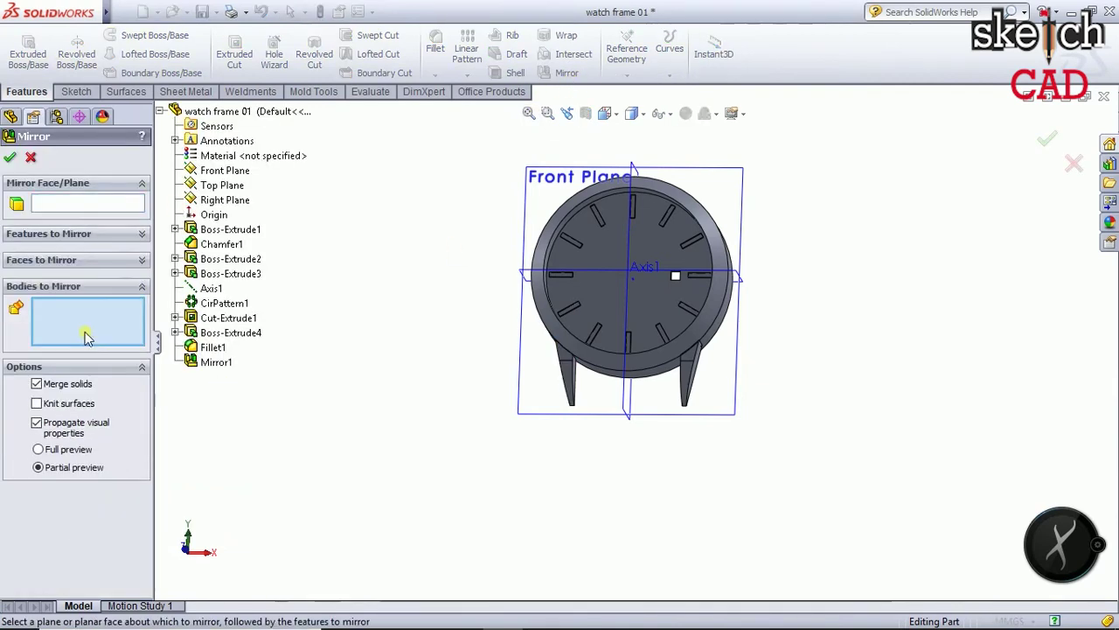
left_click(568, 375)
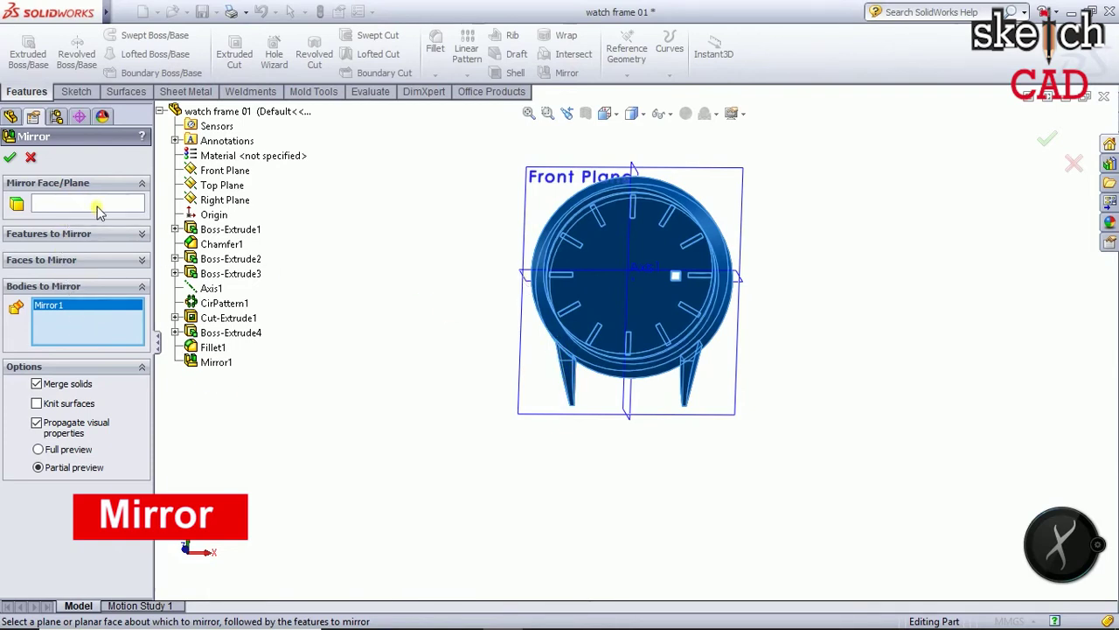
left_click(48, 206)
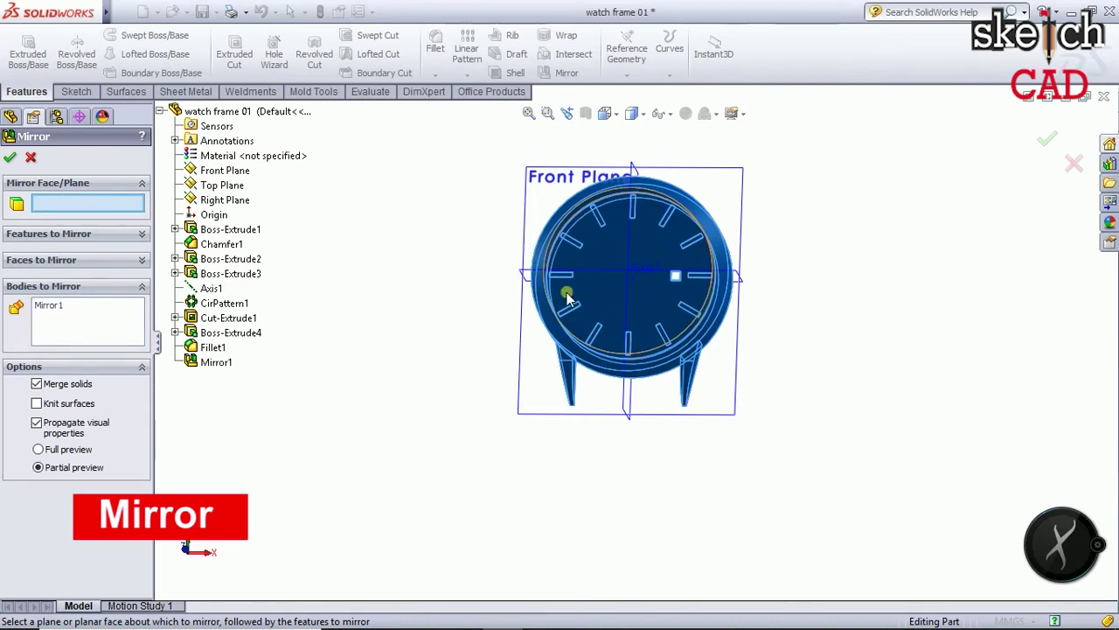
left_click(524, 274)
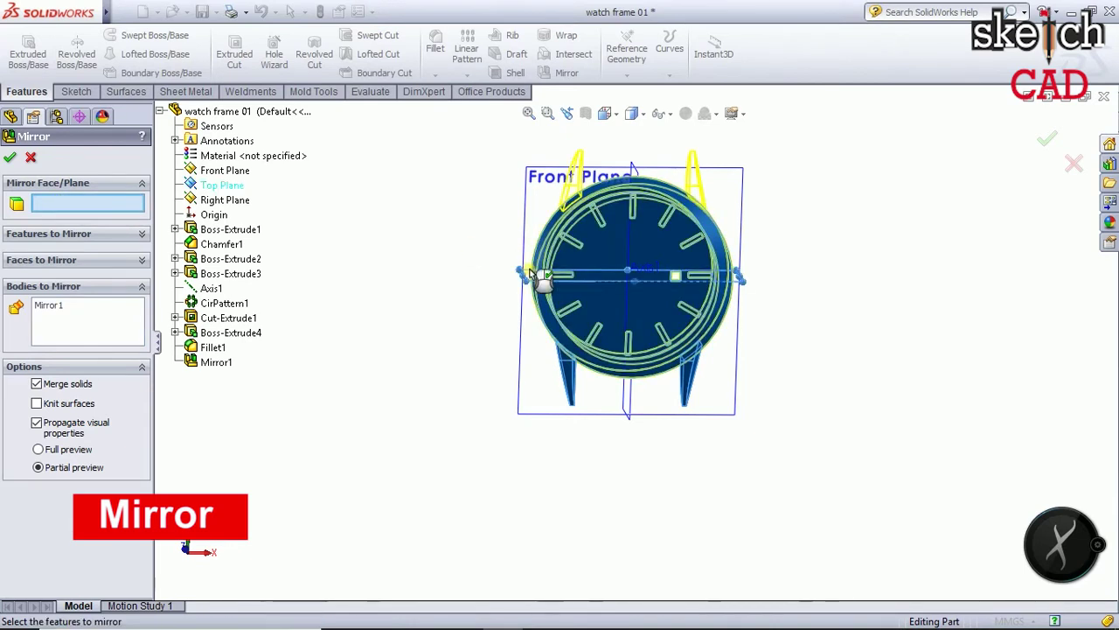
left_click(10, 159)
Orbit and zoom around the watch frame to inspect the four lugs
mouse_move(396, 429)
middle_mouse_down()
mouse_move(594, 482)
mouse_move(520, 449)
mouse_move(672, 385)
mouse_move(582, 460)
mouse_move(563, 449)
mouse_move(550, 412)
mouse_move(550, 438)
mouse_move(498, 473)
mouse_move(513, 544)
middle_mouse_up()
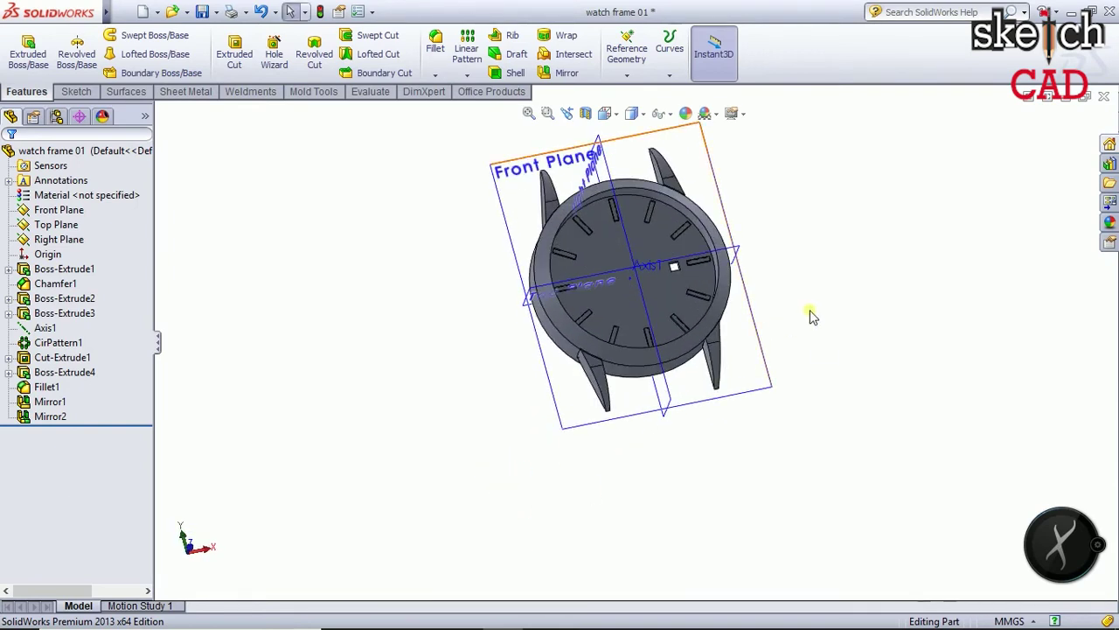
scroll(801, 385, "up", 2)
mouse_move(796, 379)
middle_mouse_down()
mouse_move(765, 453)
mouse_move(682, 312)
mouse_move(722, 399)
mouse_move(740, 380)
mouse_move(718, 422)
mouse_move(754, 447)
mouse_move(764, 395)
mouse_move(752, 385)
middle_mouse_up()
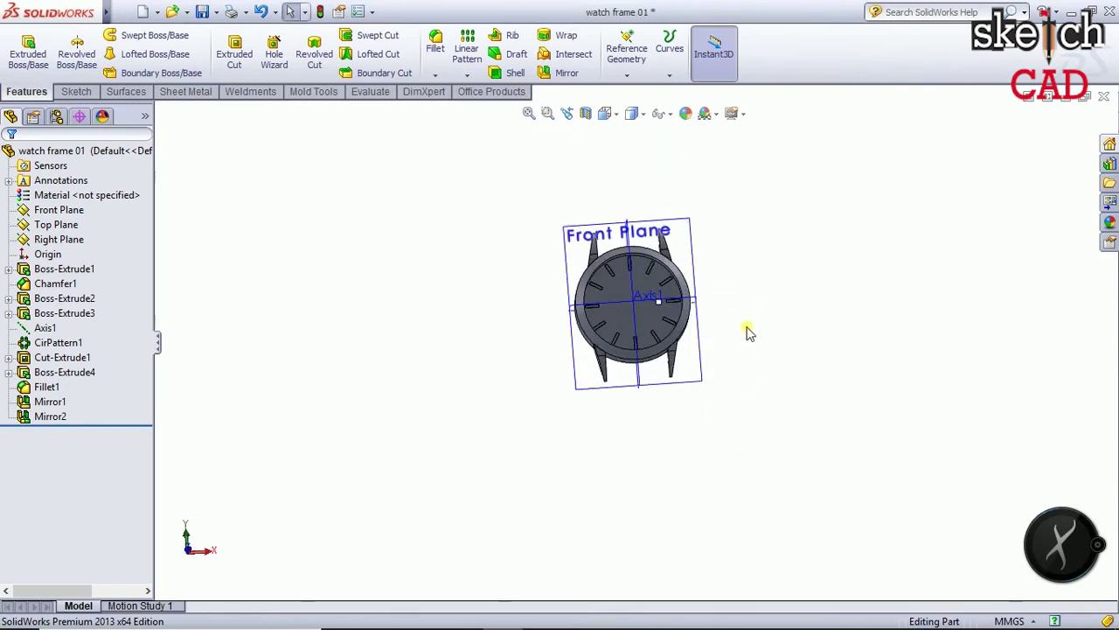
scroll(748, 330, "down", 2)
mouse_move(705, 350)
middle_mouse_down()
mouse_move(707, 283)
mouse_move(652, 436)
mouse_move(629, 446)
mouse_move(707, 379)
mouse_move(675, 305)
mouse_move(687, 374)
middle_mouse_up()
Save the part as watch frame 01, overwriting the existing file
left_click(123, 12)
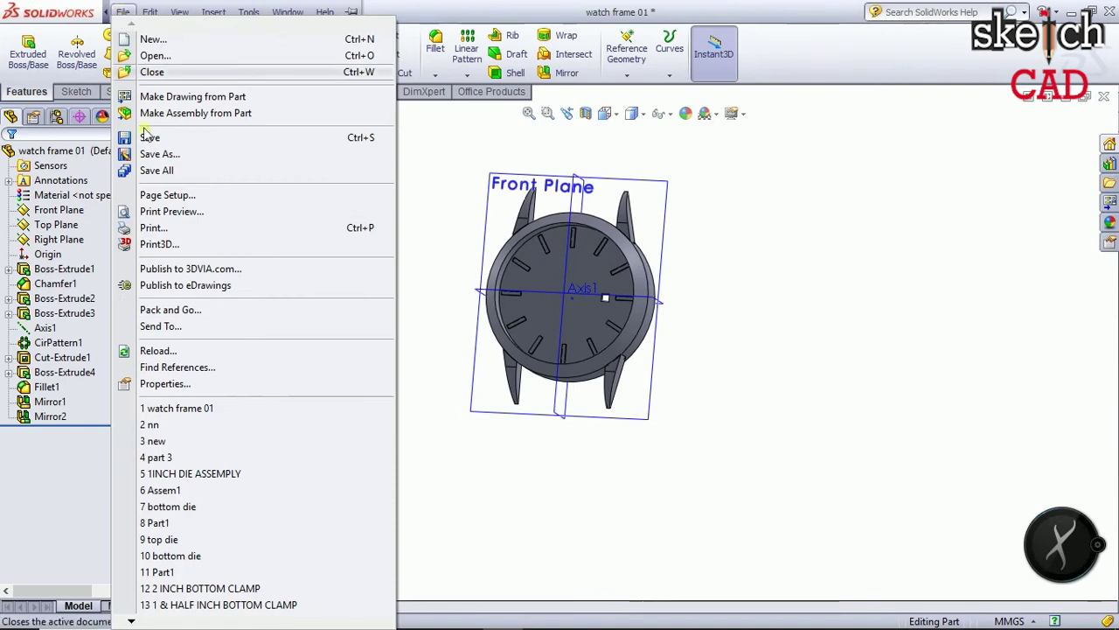
left_click(159, 154)
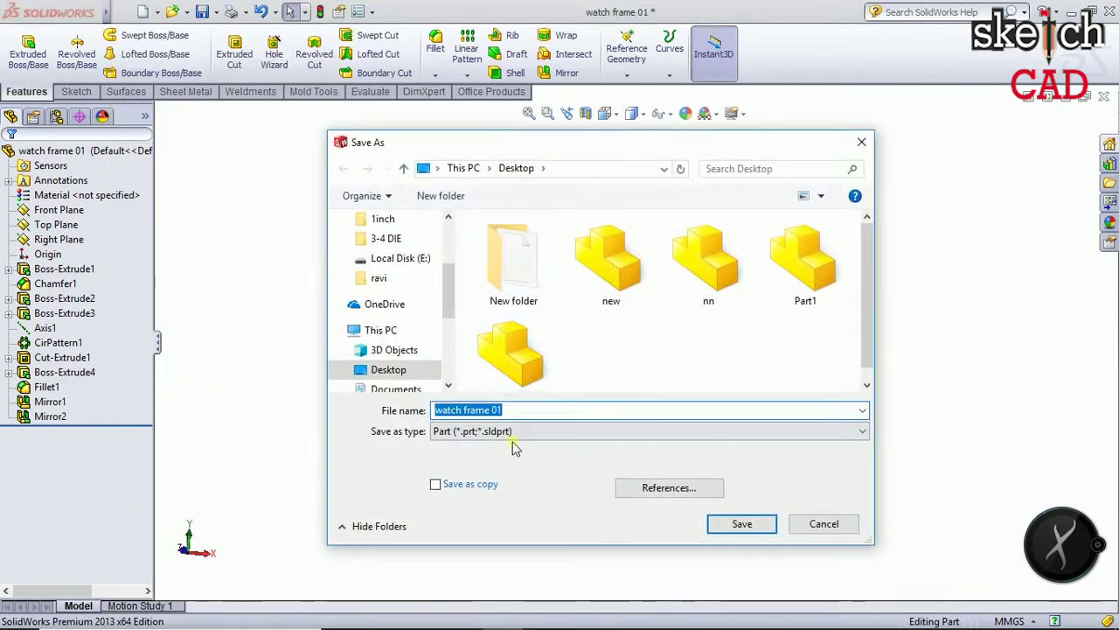
left_click(741, 524)
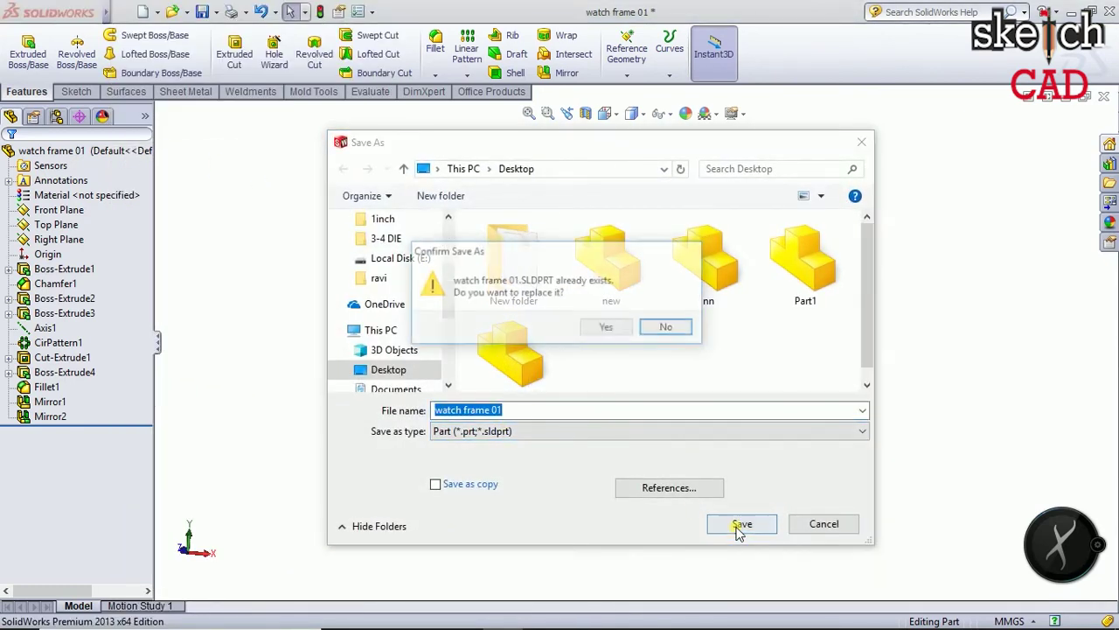
left_click(610, 329)
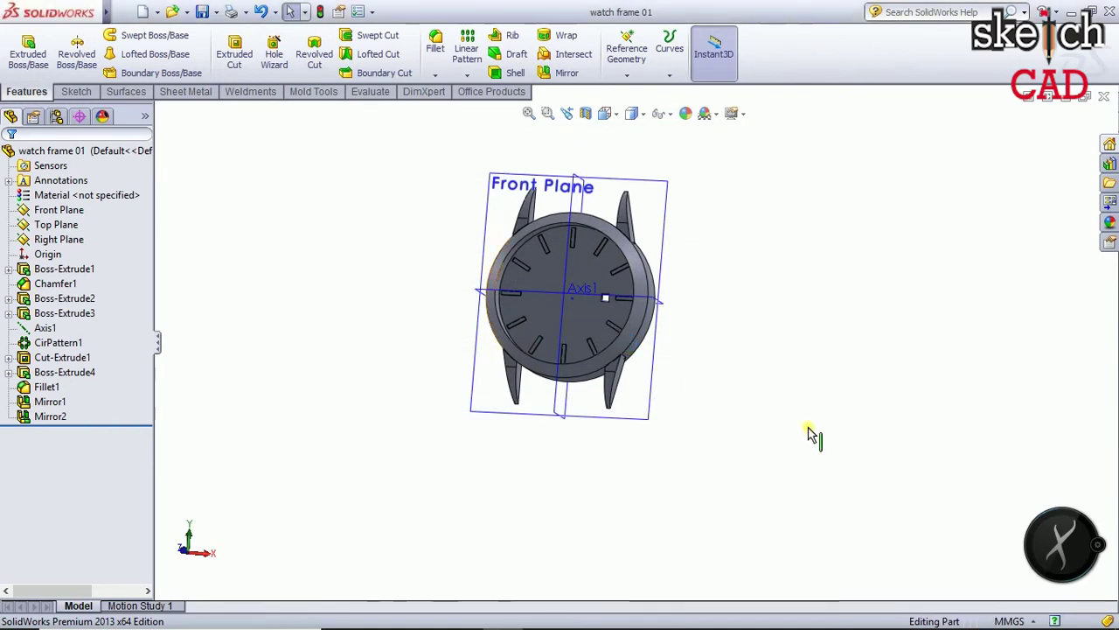
left_click(120, 9)
left_click(151, 39)
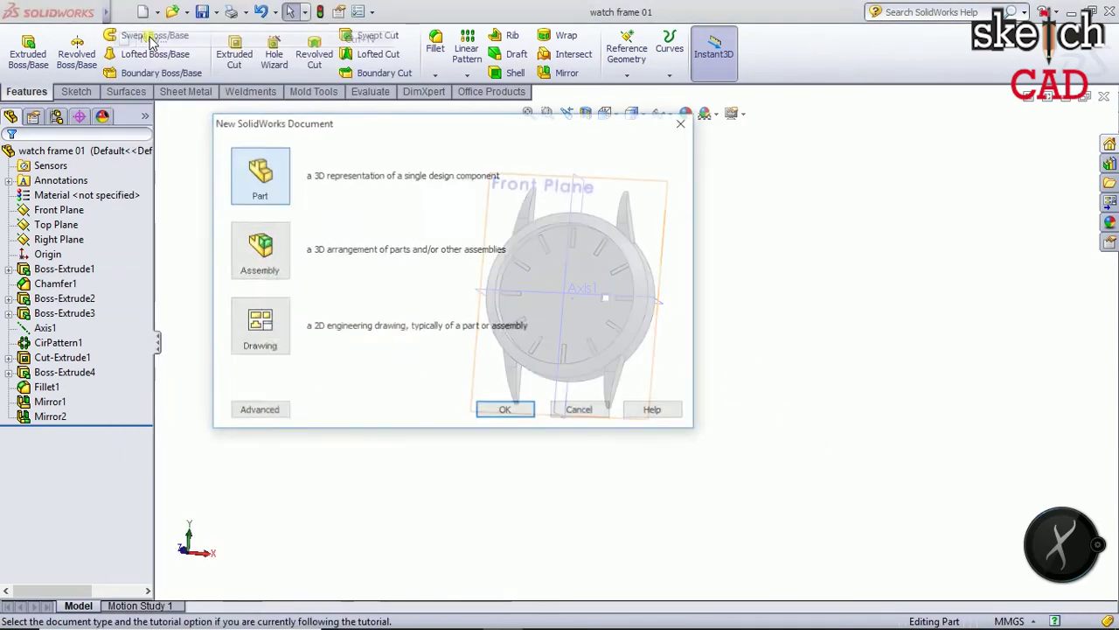
Create a new Part document and select its Front Plane
left_click(518, 413)
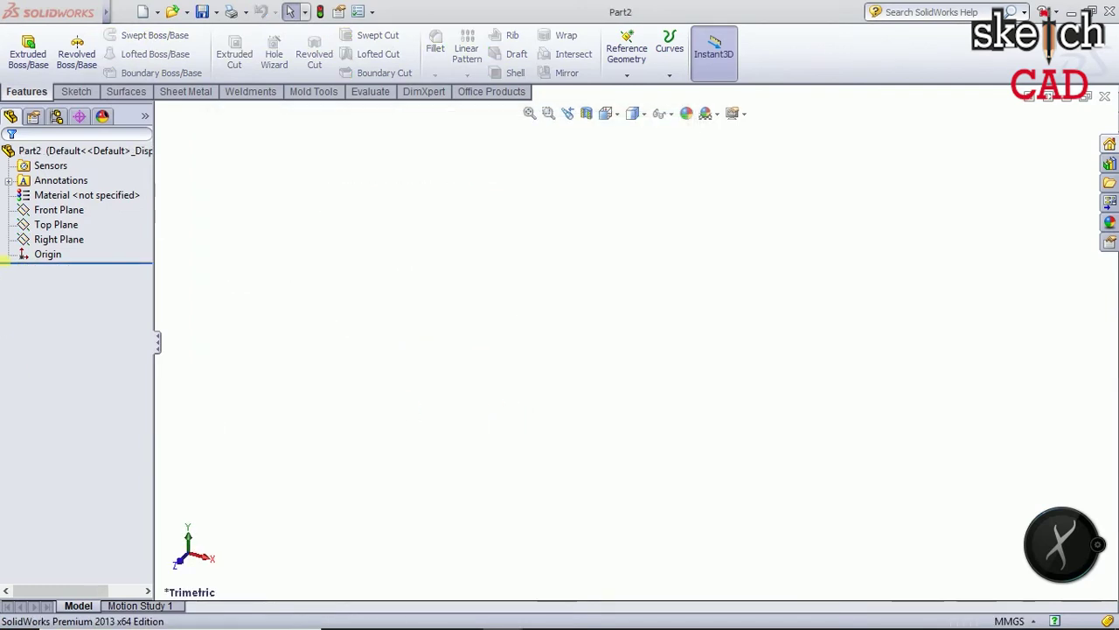
left_click(44, 210)
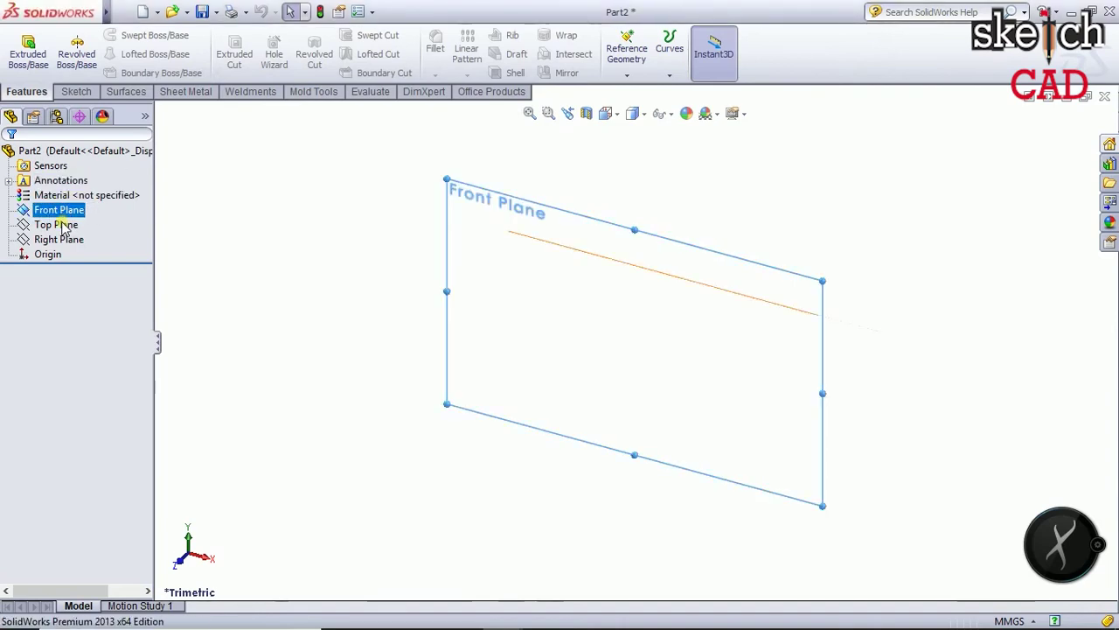
Show the Top and Right Planes, then start a sketch on the Front Plane
left_click(65, 225)
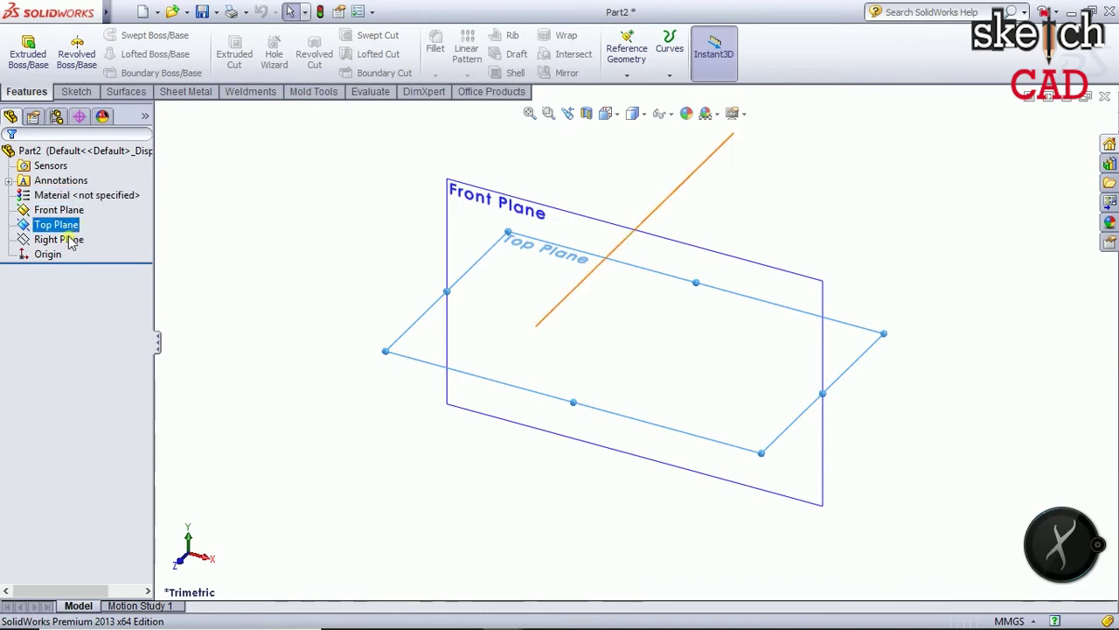
right_click(70, 239)
left_click(216, 317)
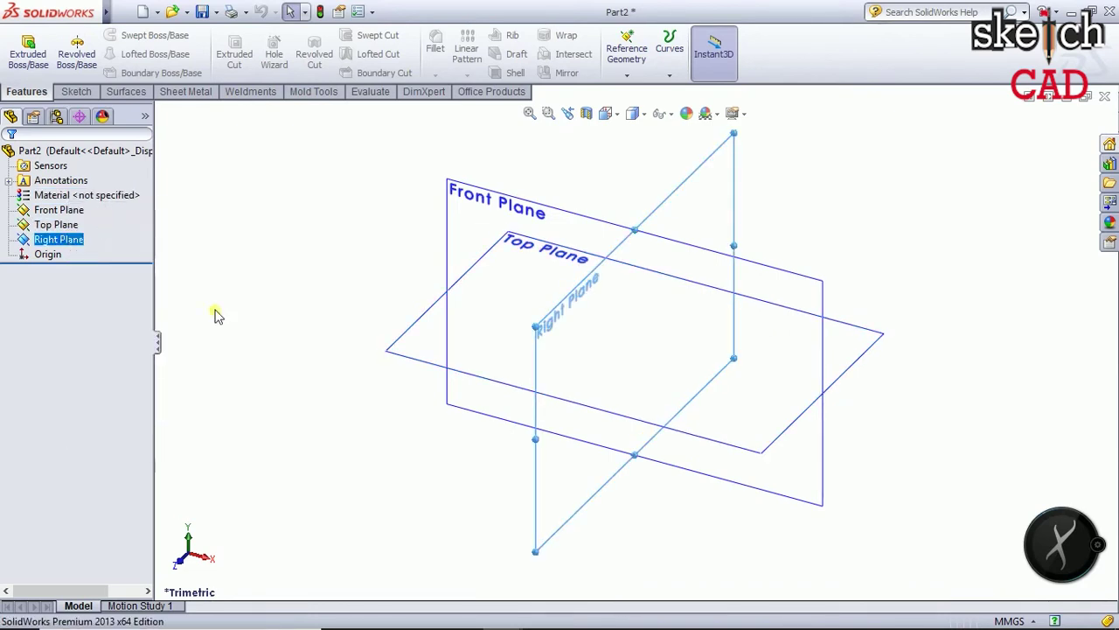
left_click(269, 348)
mouse_move(269, 348)
middle_mouse_down()
mouse_move(357, 327)
mouse_move(370, 350)
middle_mouse_up()
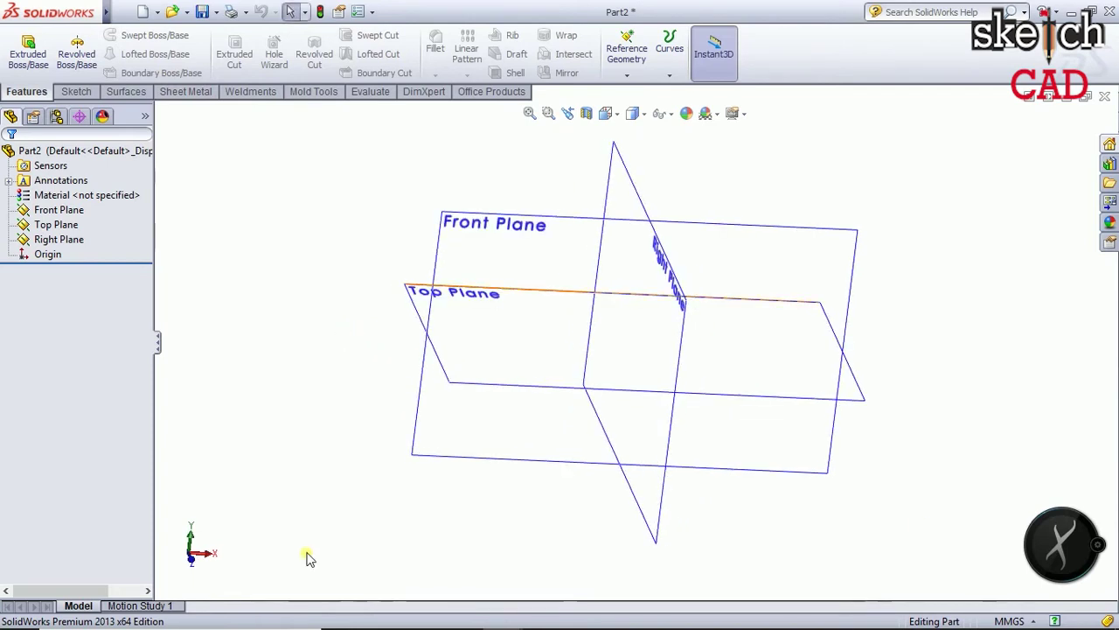
left_click(516, 398)
left_click(538, 372)
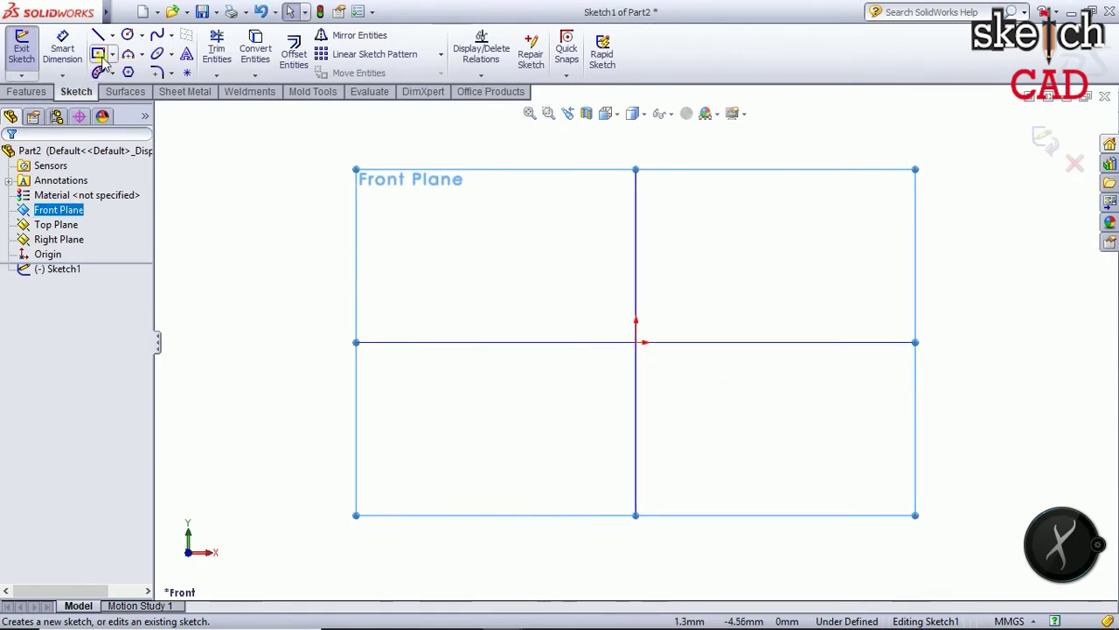
Draw a circle centred on the origin with radius 36/2 (18 mm) and exit the sketch
left_click(128, 35)
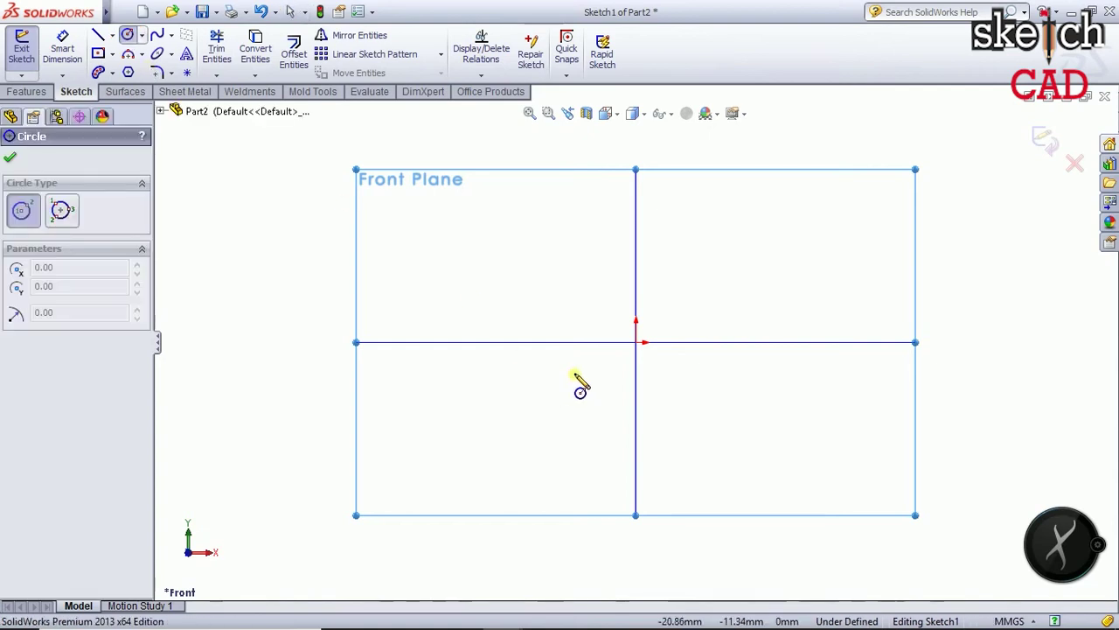
left_click(636, 341)
left_click(732, 295)
type("36")
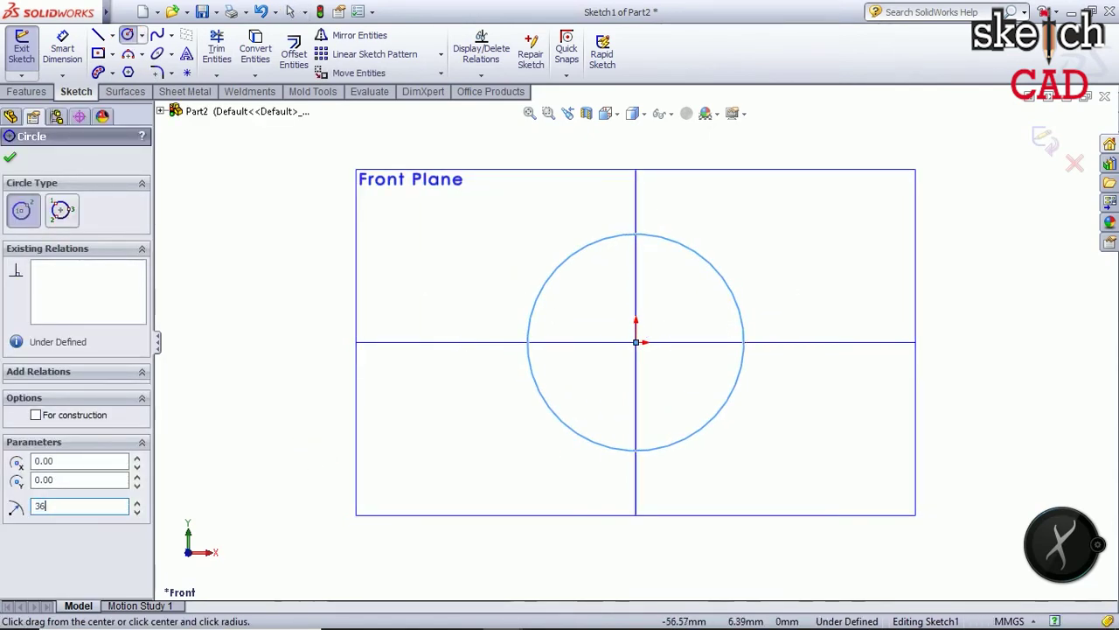
type("/2")
key("Return")
left_click(10, 157)
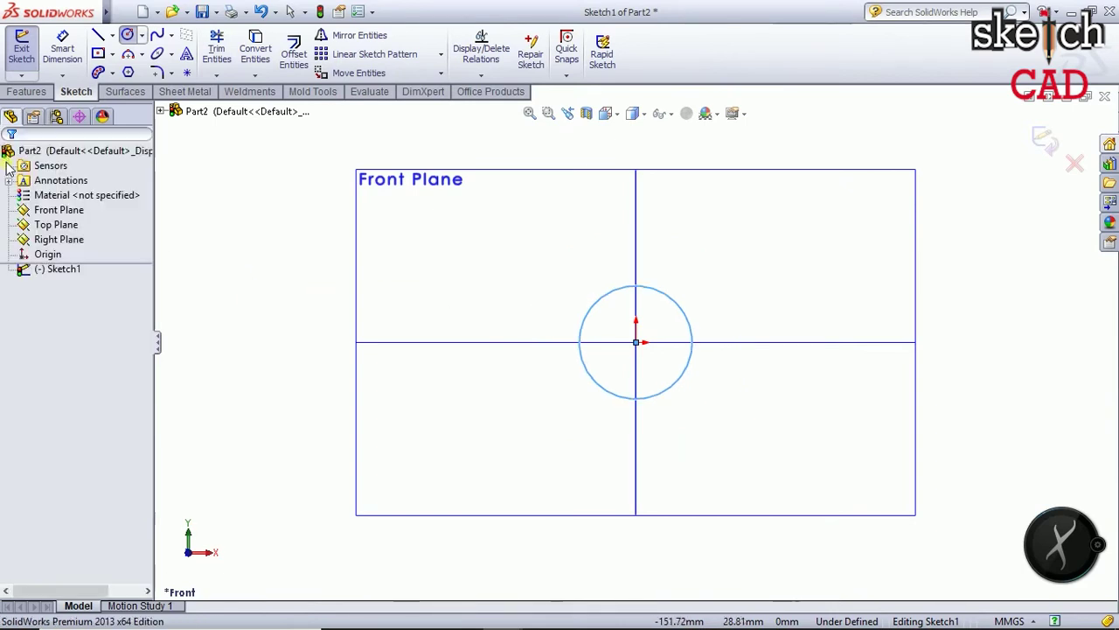
left_click(25, 48)
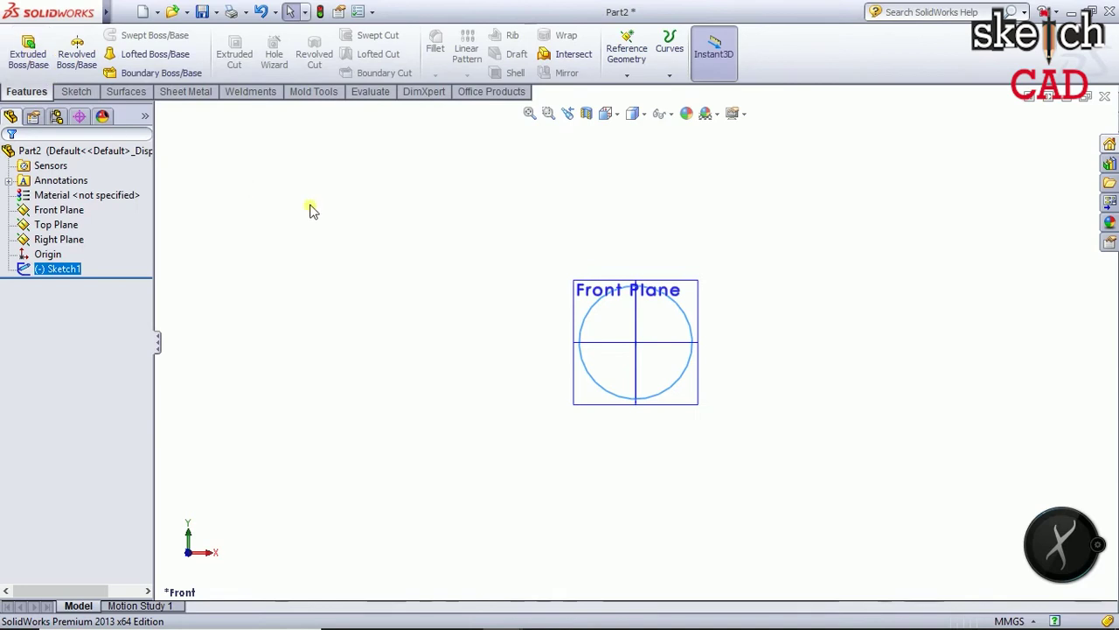
mouse_move(429, 394)
middle_mouse_down()
mouse_move(487, 282)
mouse_move(510, 327)
middle_mouse_up()
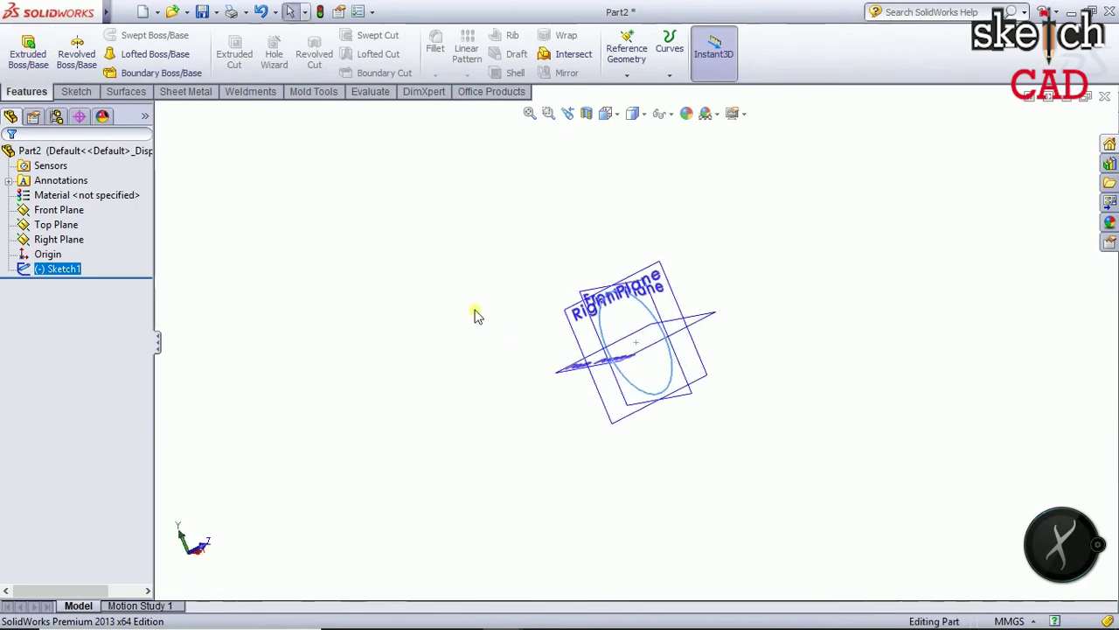
left_click(26, 41)
Extrude the radius-18 circle 1.5 mm Mid Plane into disc Boss-Extrude1
left_click(63, 253)
left_click(56, 313)
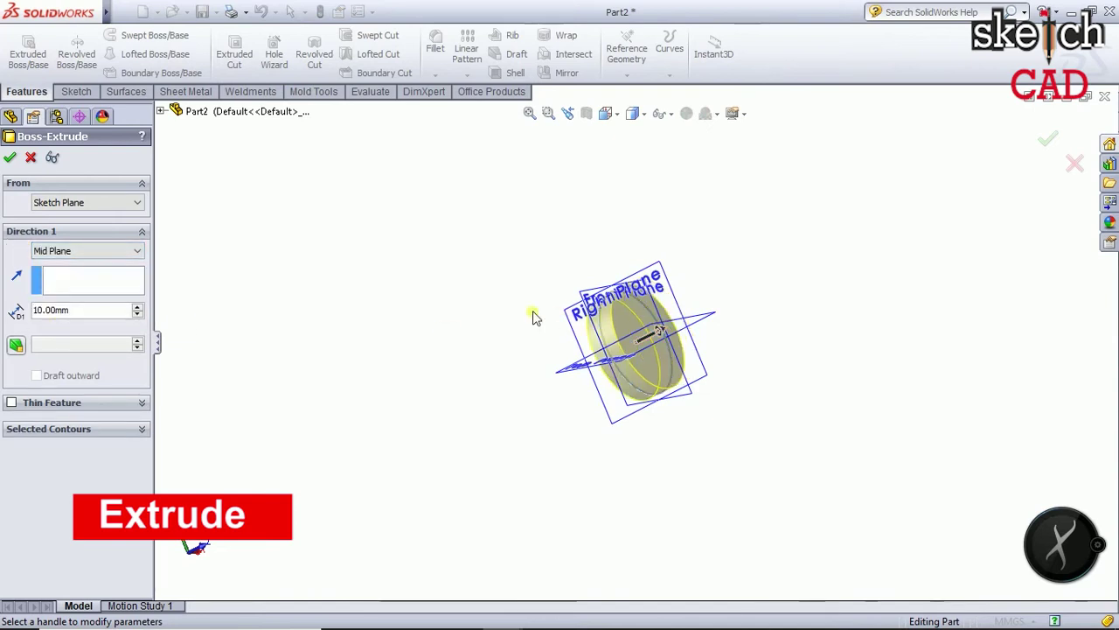
type("1.58")
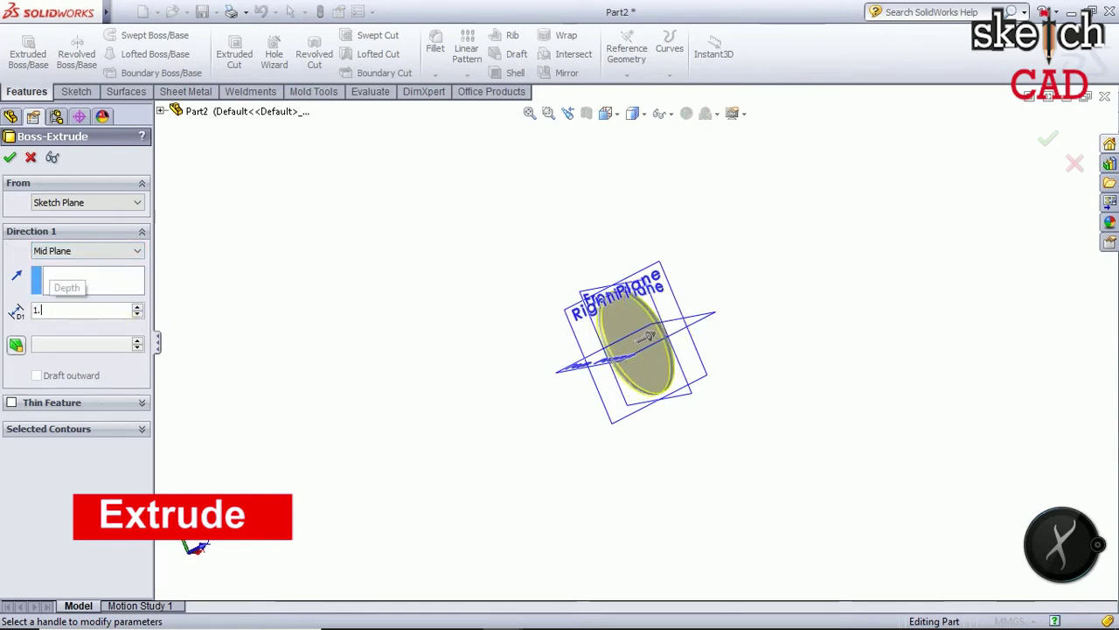
key("BackSpace")
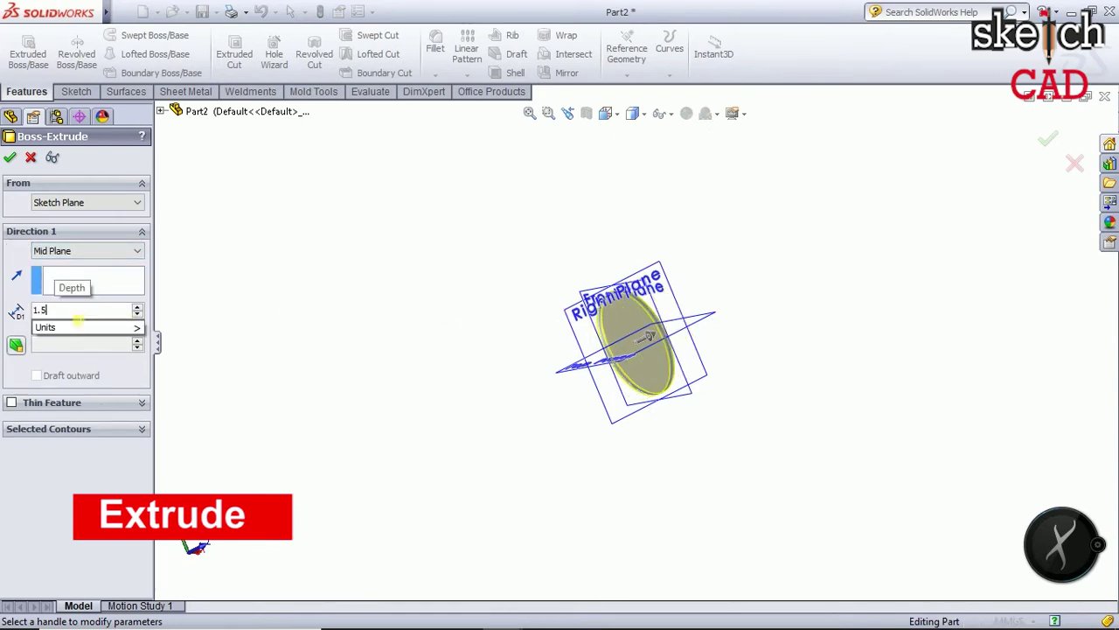
key("Return")
left_click(10, 159)
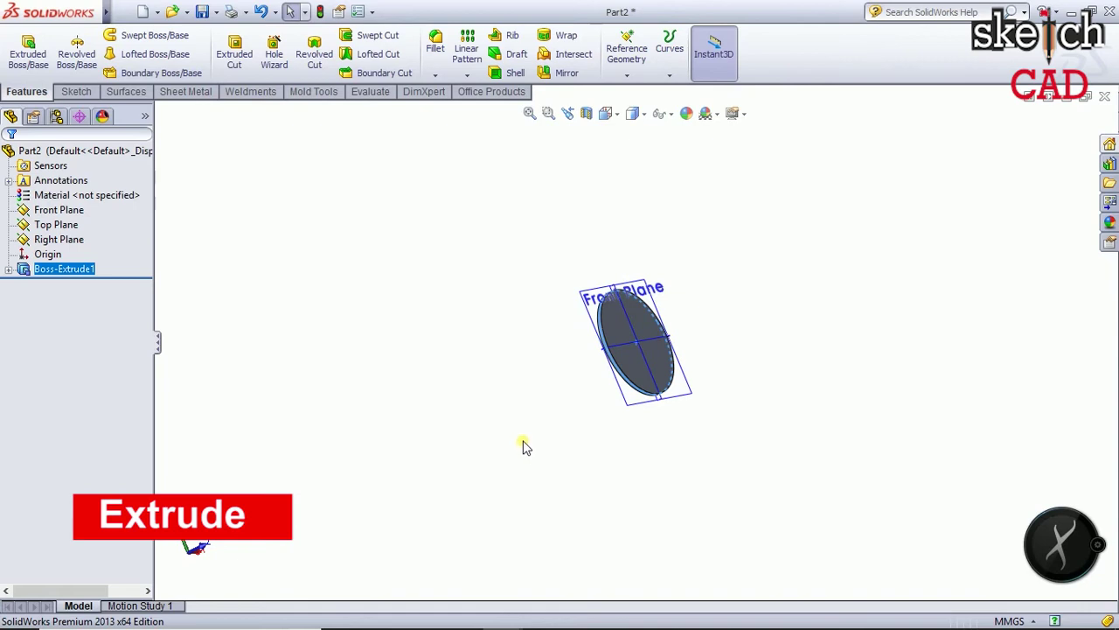
mouse_move(594, 464)
middle_mouse_down()
mouse_move(685, 460)
mouse_move(616, 411)
middle_mouse_up()
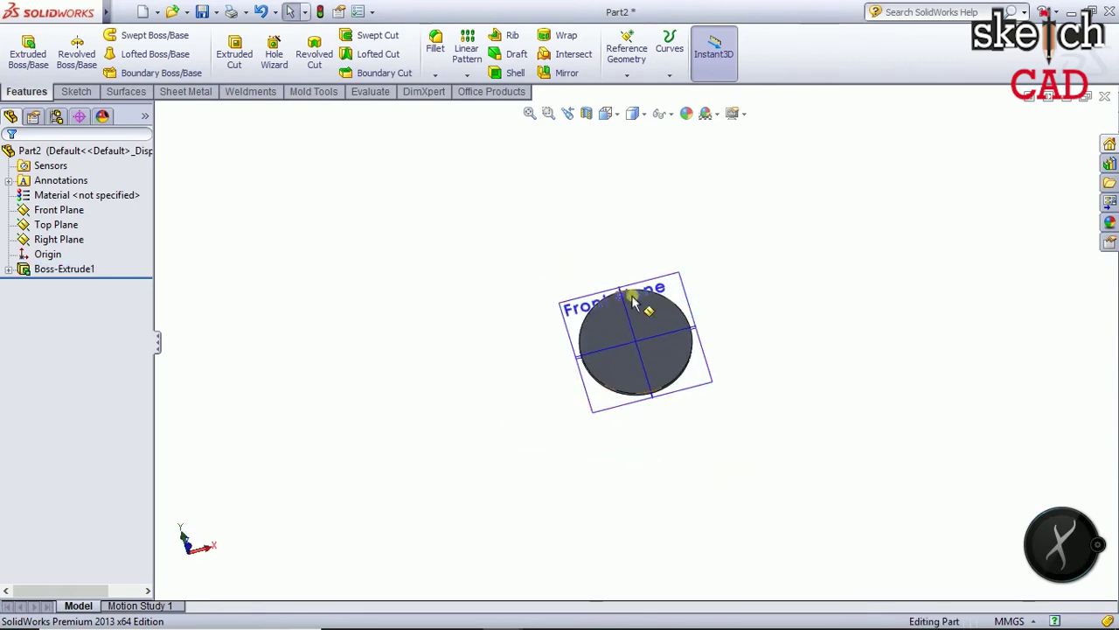
left_click(742, 426)
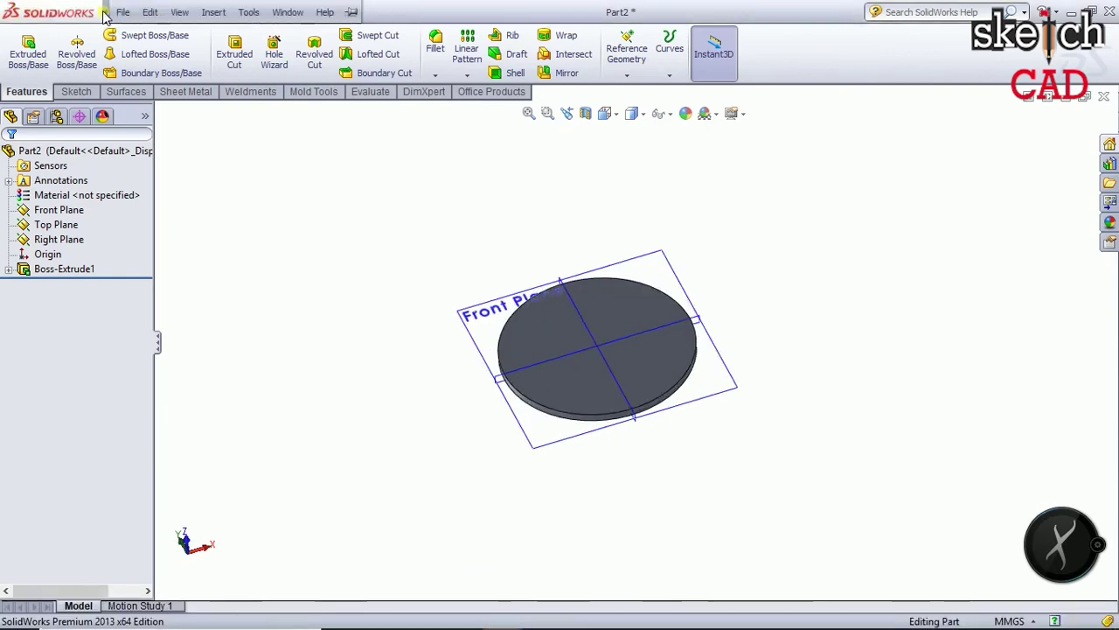
Save the disc part as watch glass 02
left_click(123, 12)
left_click(166, 155)
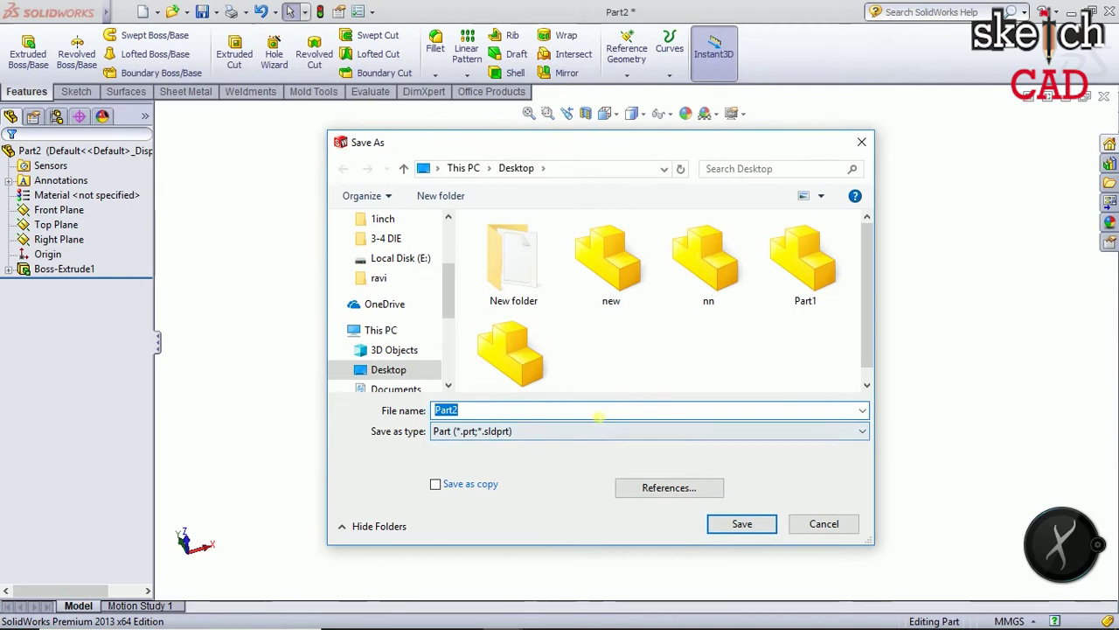
type("watch")
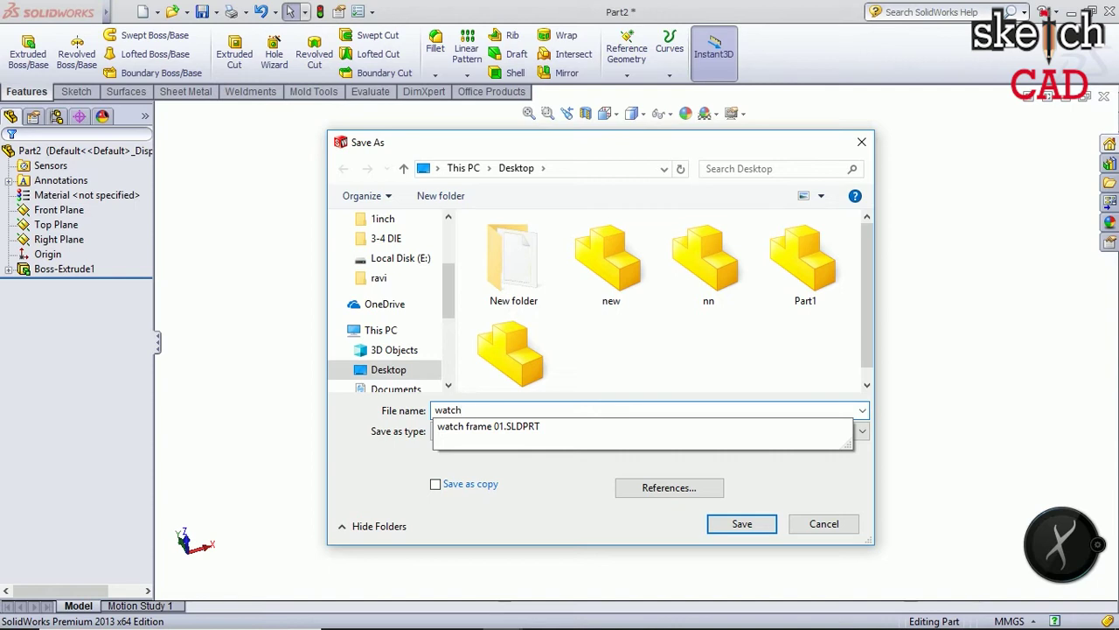
type(" glass")
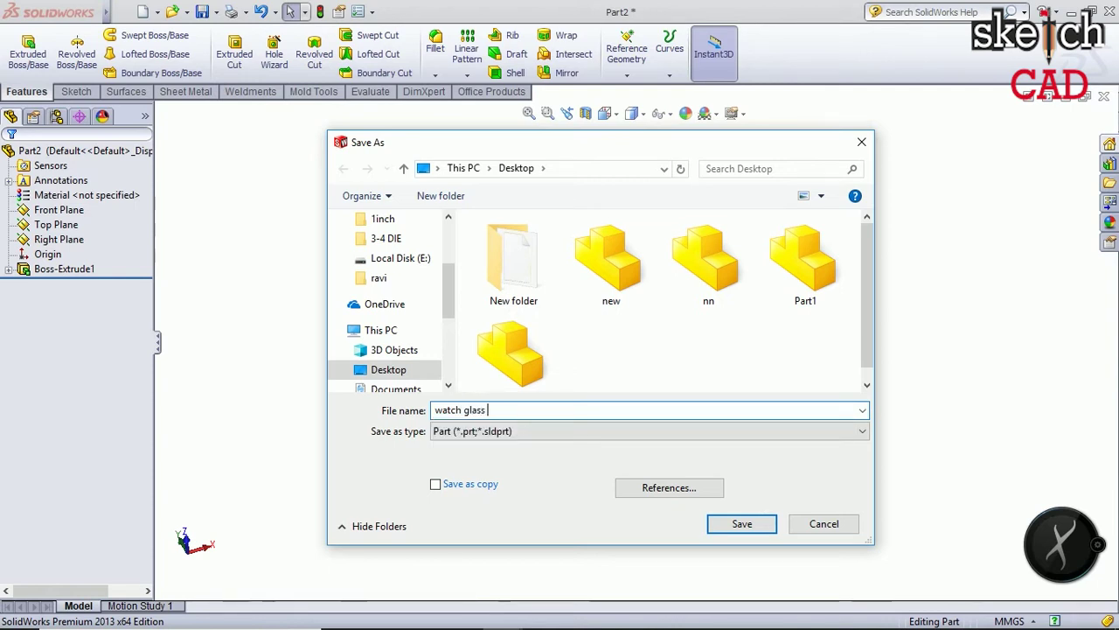
type("2")
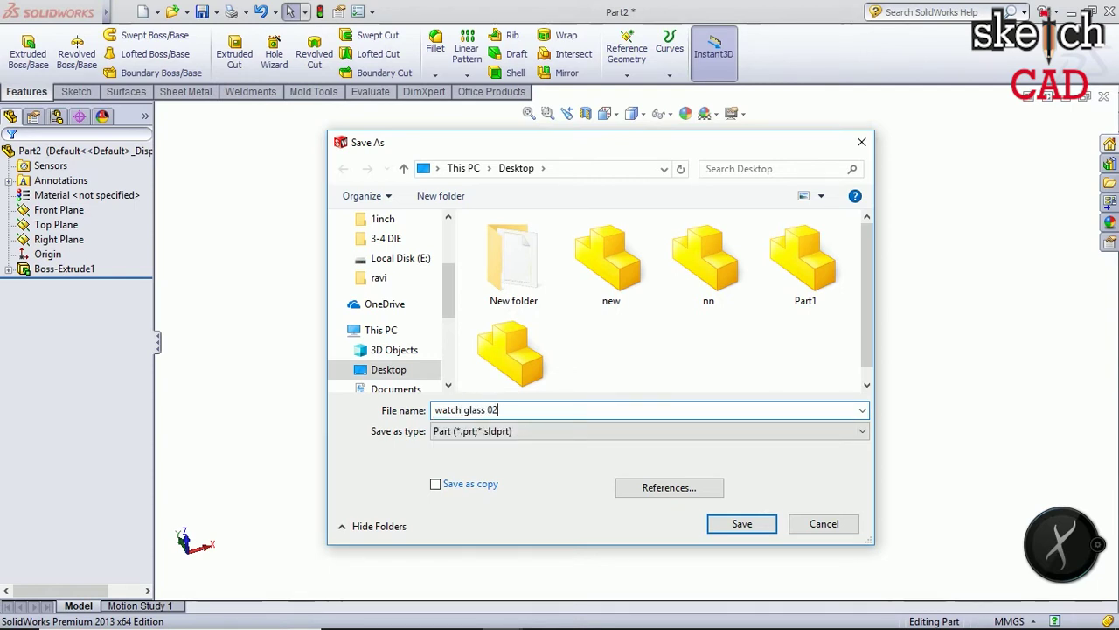
left_click(742, 523)
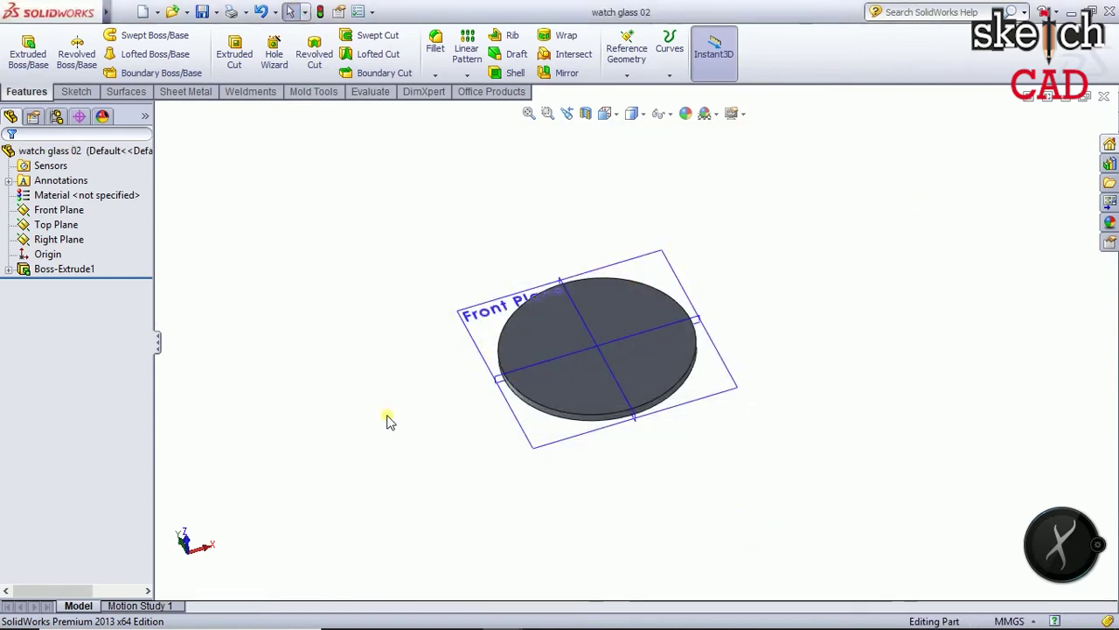
mouse_move(383, 419)
middle_mouse_down()
mouse_move(691, 458)
mouse_move(635, 510)
middle_mouse_up()
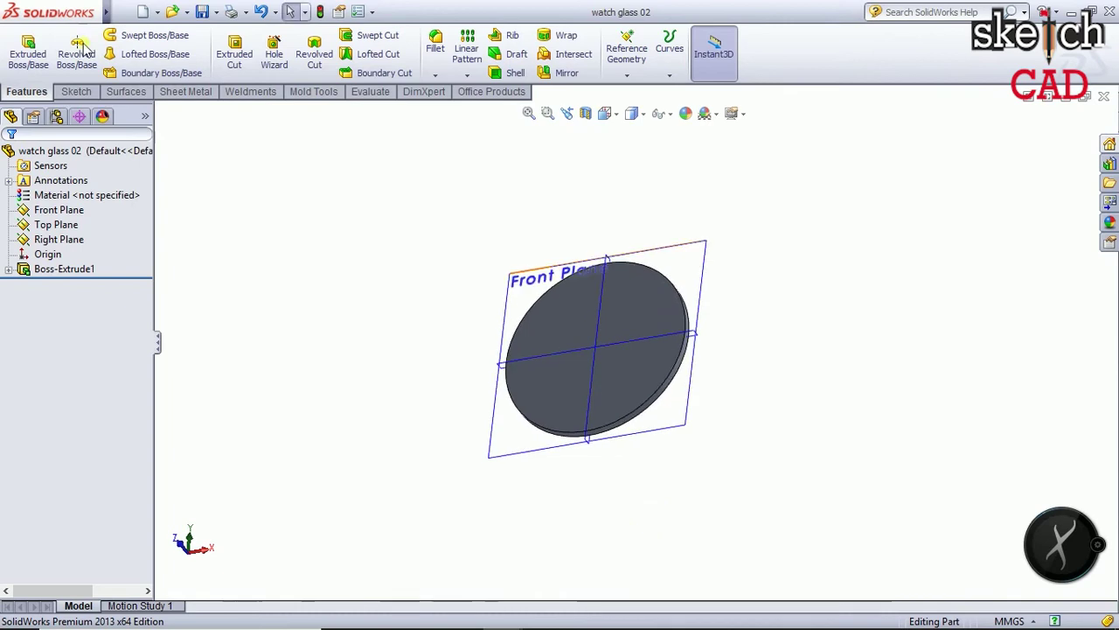
Create a new blank part document, Part3
mouse_move(105, 11)
left_click(124, 12)
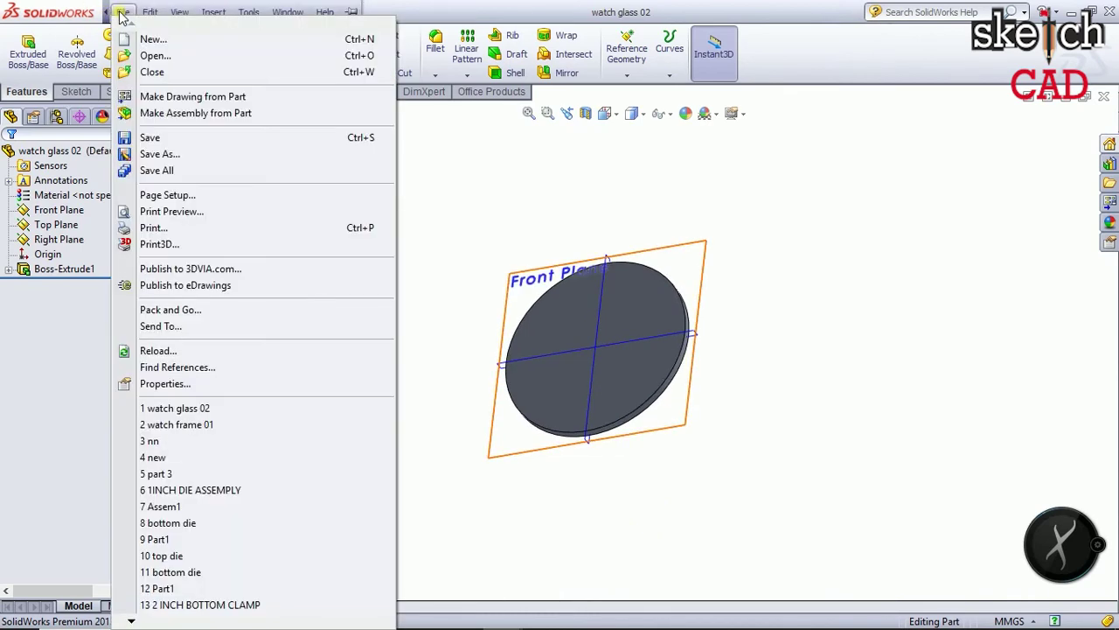
left_click(153, 39)
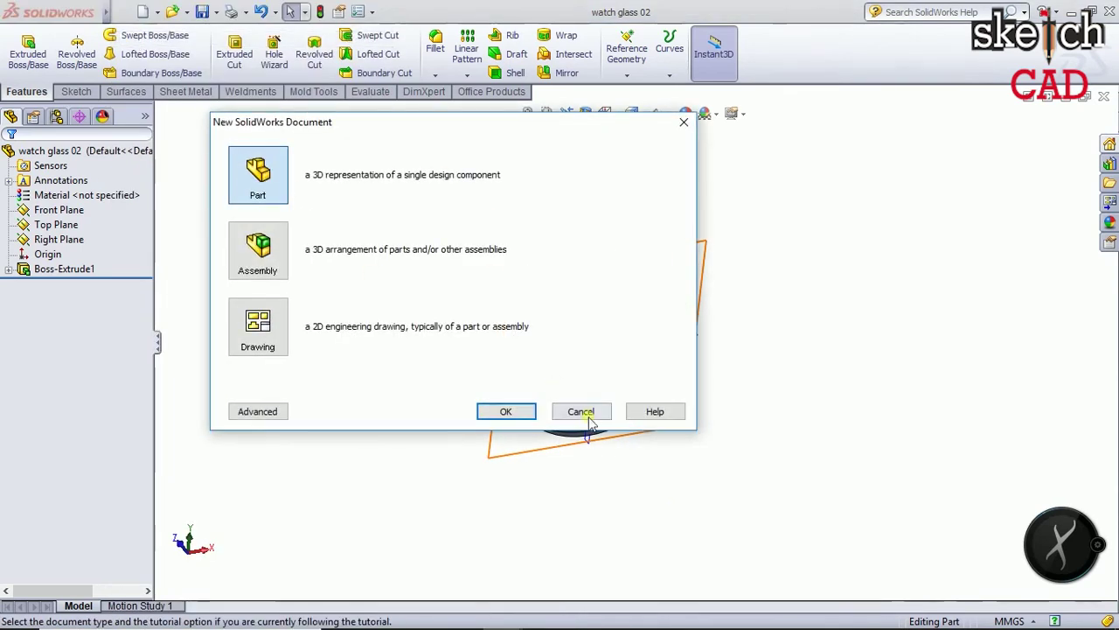
left_click(502, 411)
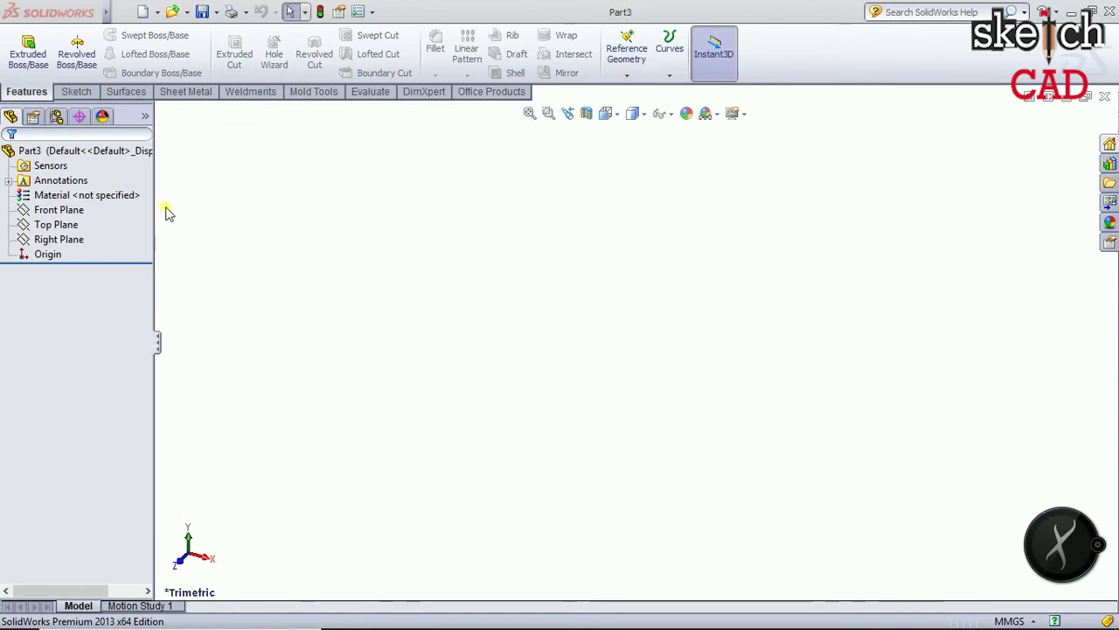
Show and select the Front, Top and Right reference planes, then clear the selection
left_click(75, 211)
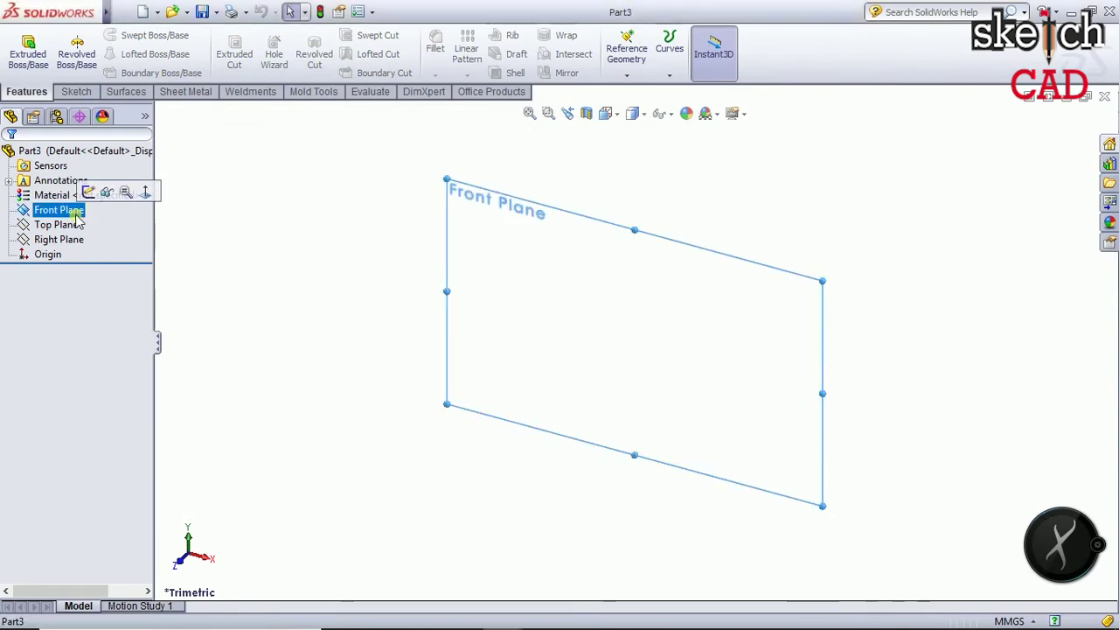
left_click(63, 226, "ctrl")
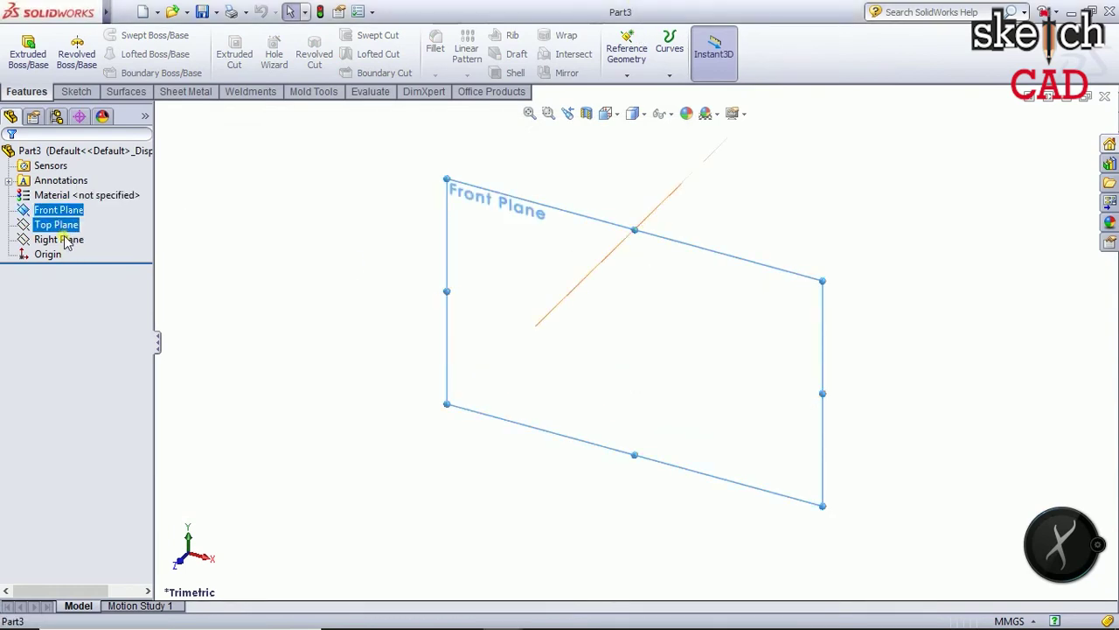
left_click(66, 242, "ctrl")
left_click(64, 240)
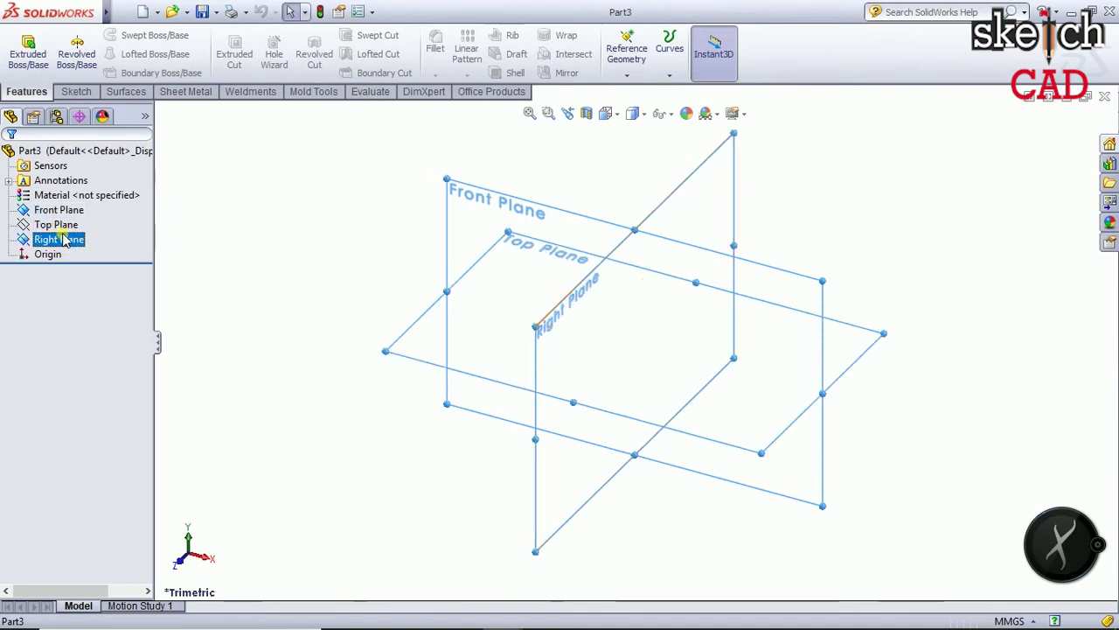
left_click(63, 230, "ctrl")
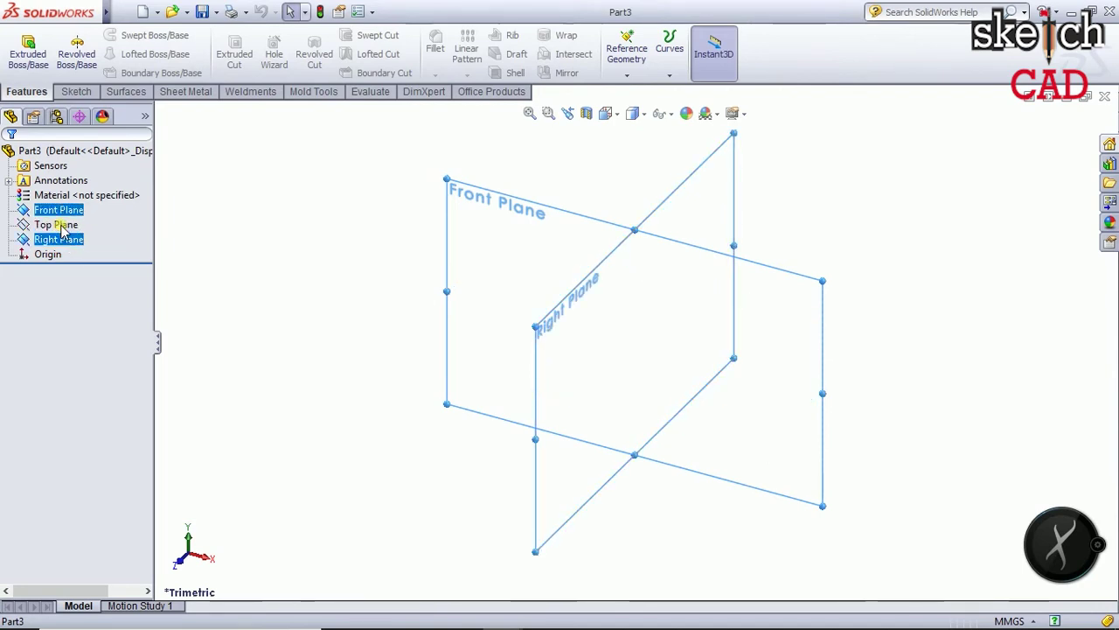
left_click(63, 230, "ctrl")
right_click(62, 219)
left_click(65, 199, "ctrl")
left_click(332, 242)
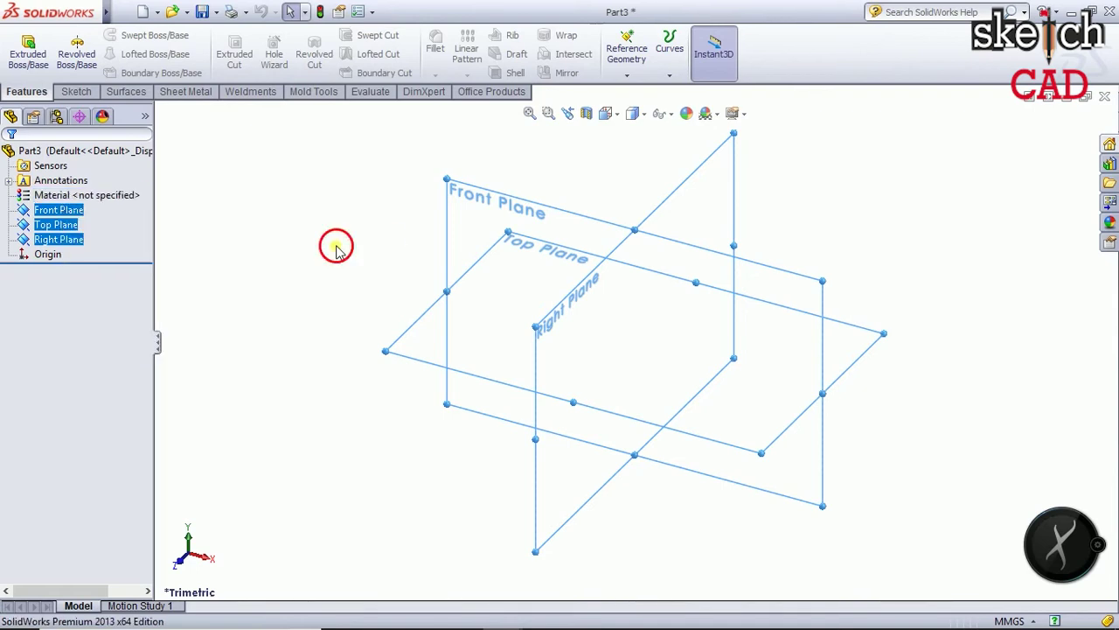
On Front Plane, sketch a radius-18 circle centred on the origin, then exit the sketch
left_click(68, 211)
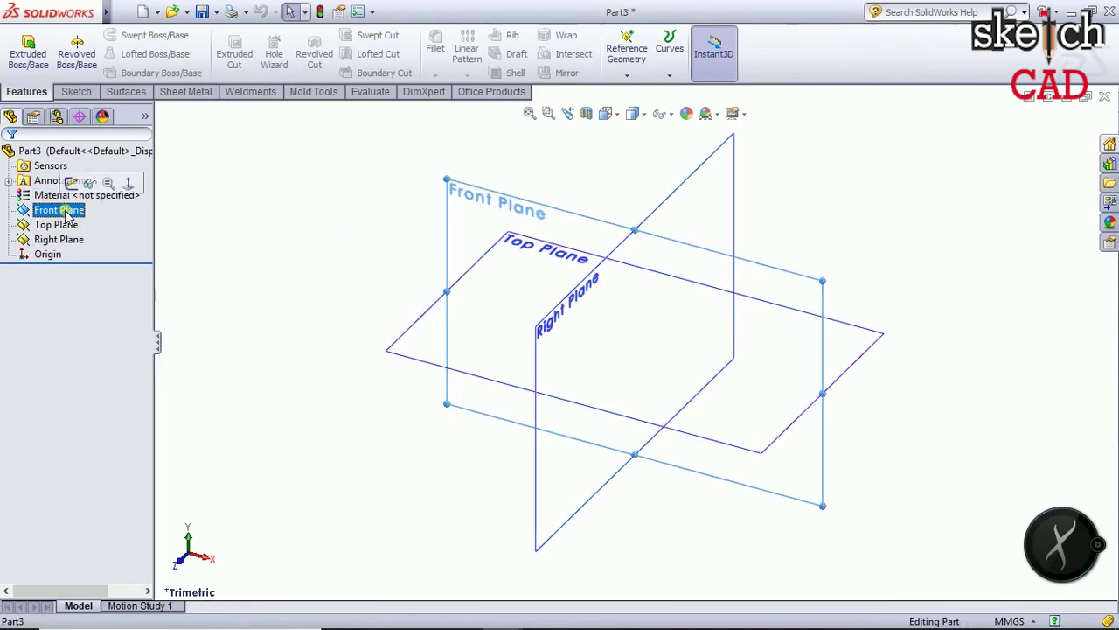
left_click(74, 183)
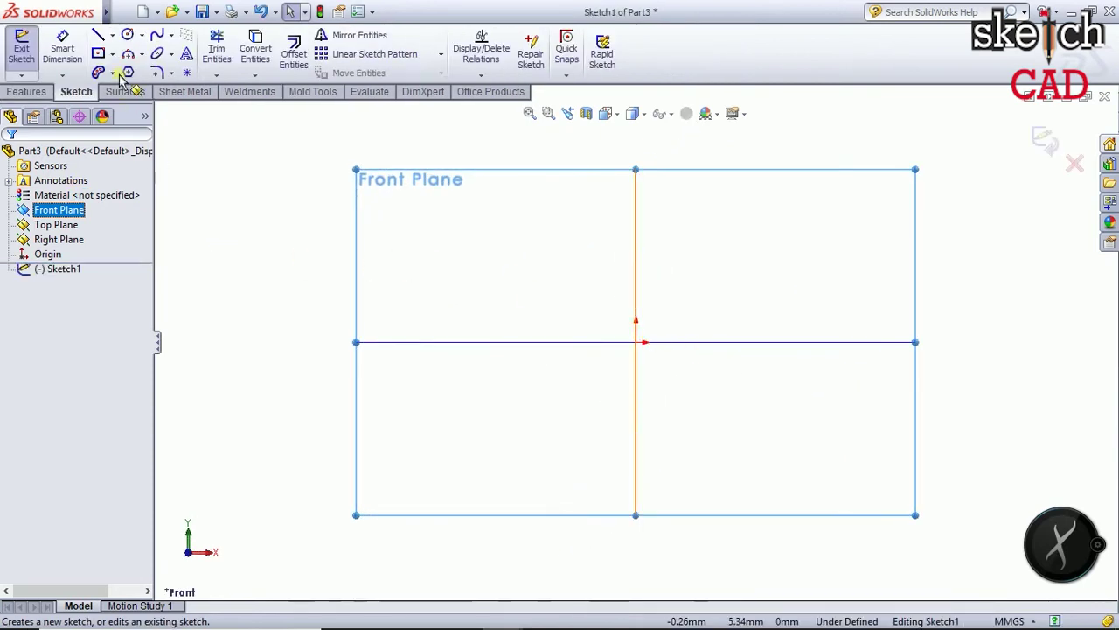
left_click(128, 34)
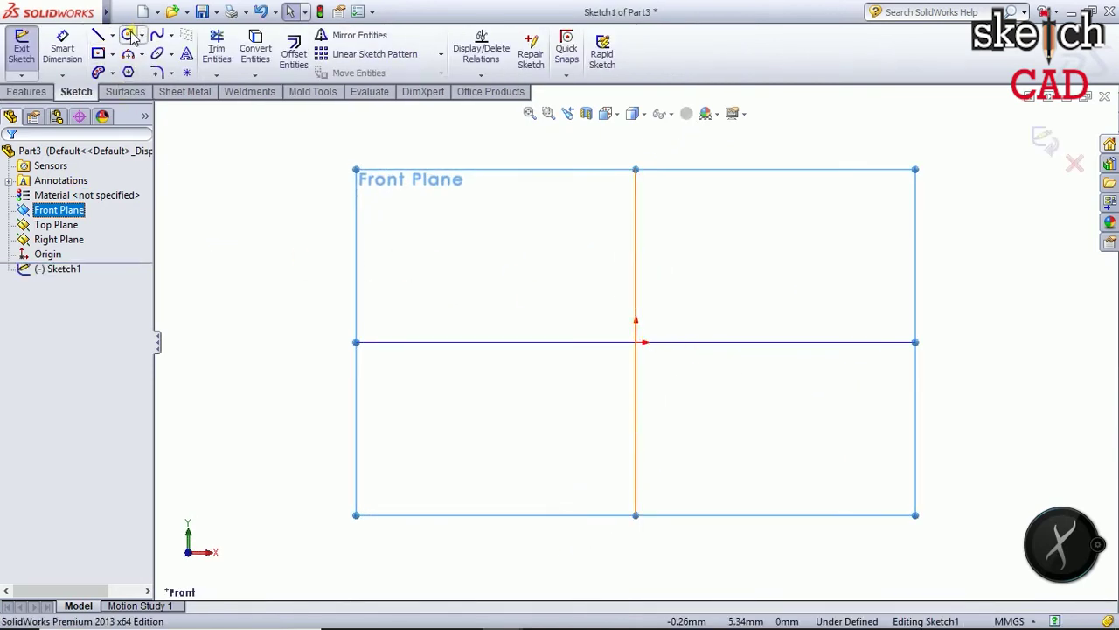
left_click(636, 342)
left_click(738, 276)
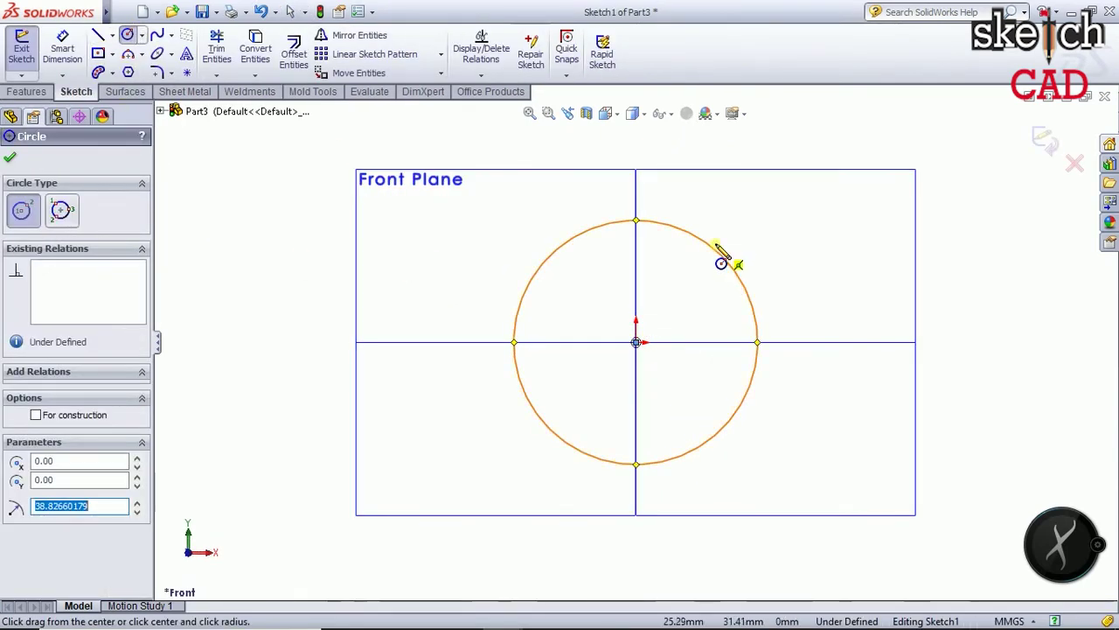
type("3")
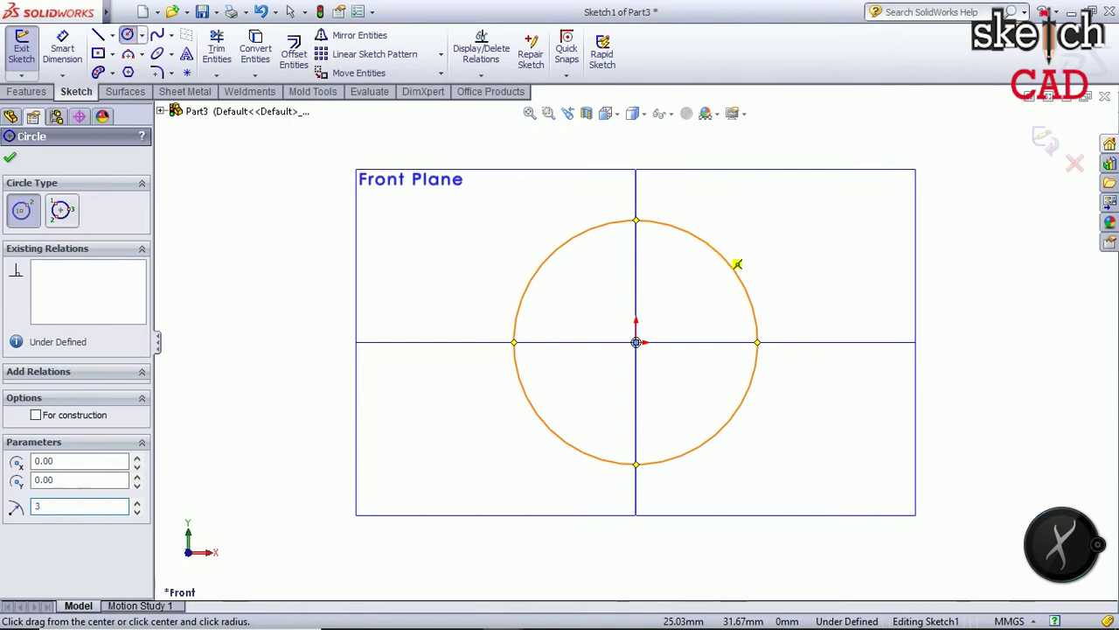
type("/2")
key("Return")
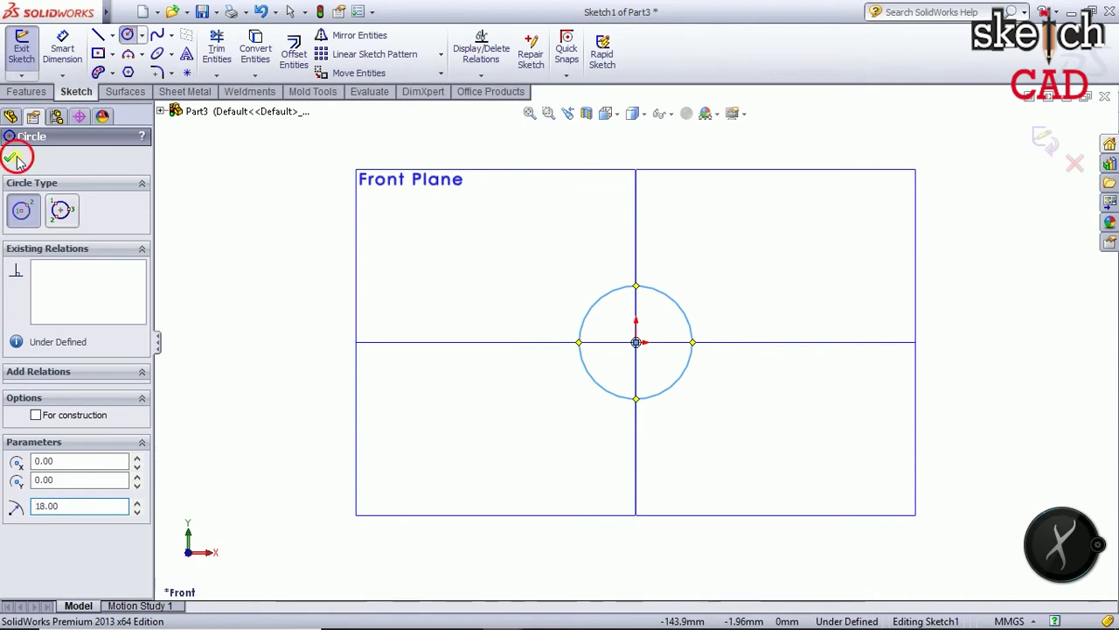
left_click(14, 155)
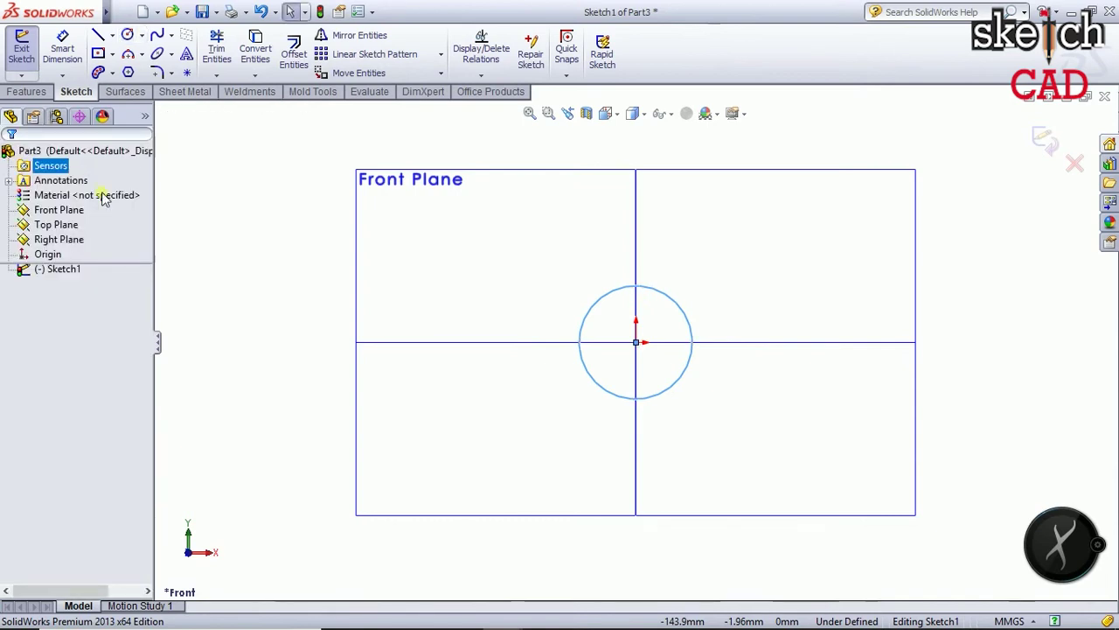
left_click(22, 52)
Begin extruding the circle with a Mid Plane end condition
left_click(27, 51)
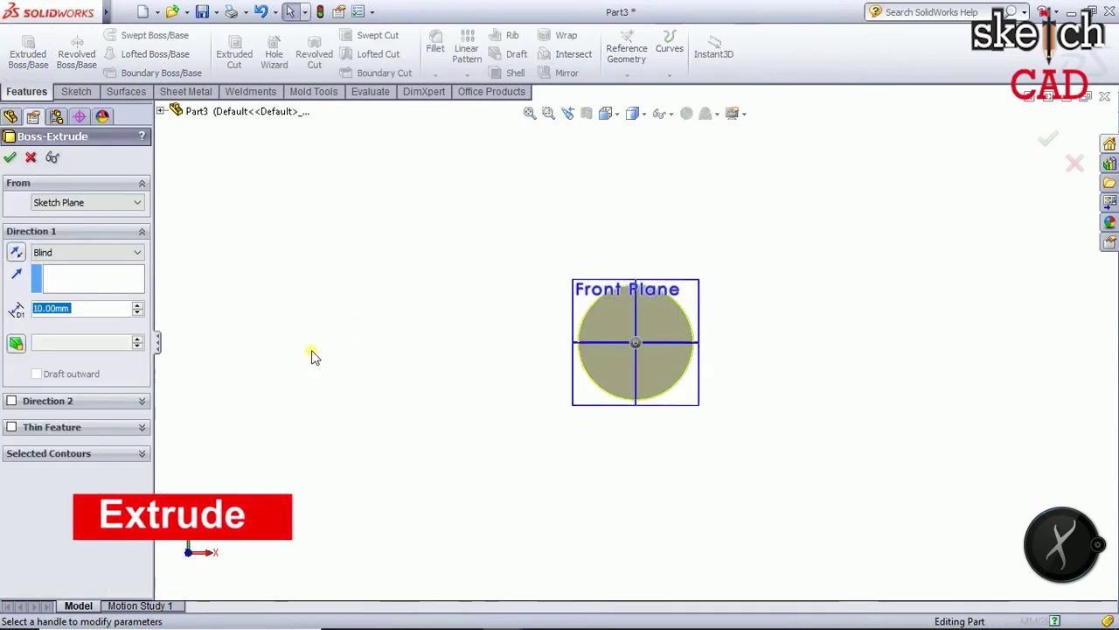
mouse_move(412, 356)
middle_mouse_down()
mouse_move(439, 253)
mouse_move(543, 202)
mouse_move(505, 203)
middle_mouse_up()
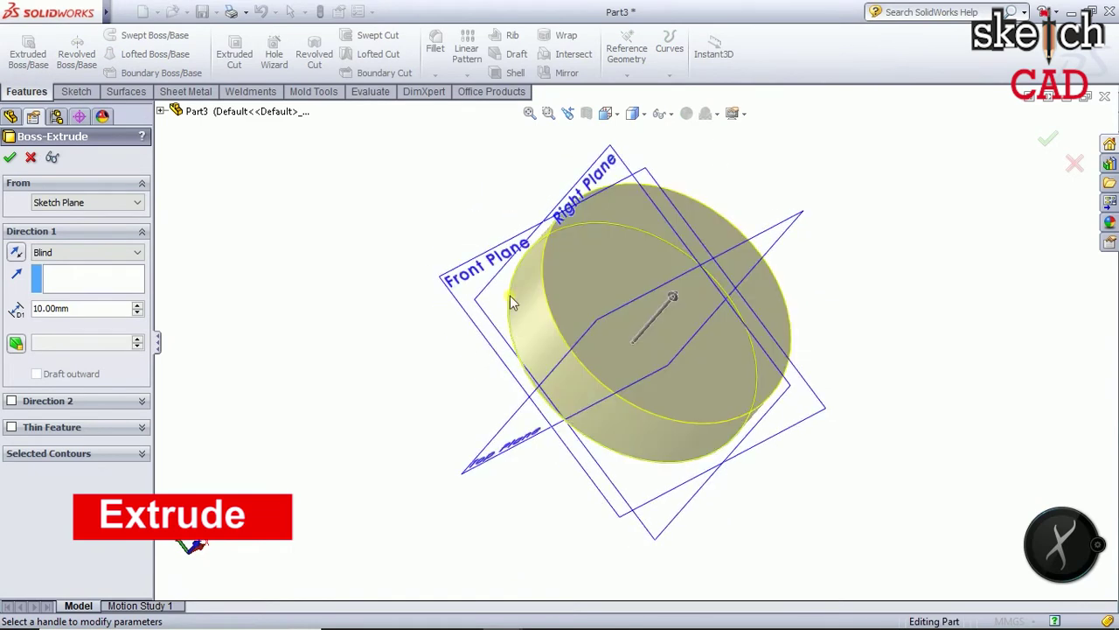
scroll(775, 312, "up", 3)
scroll(775, 312, "down", 2)
mouse_move(775, 312)
middle_mouse_down()
mouse_move(750, 312)
mouse_move(768, 302)
middle_mouse_up()
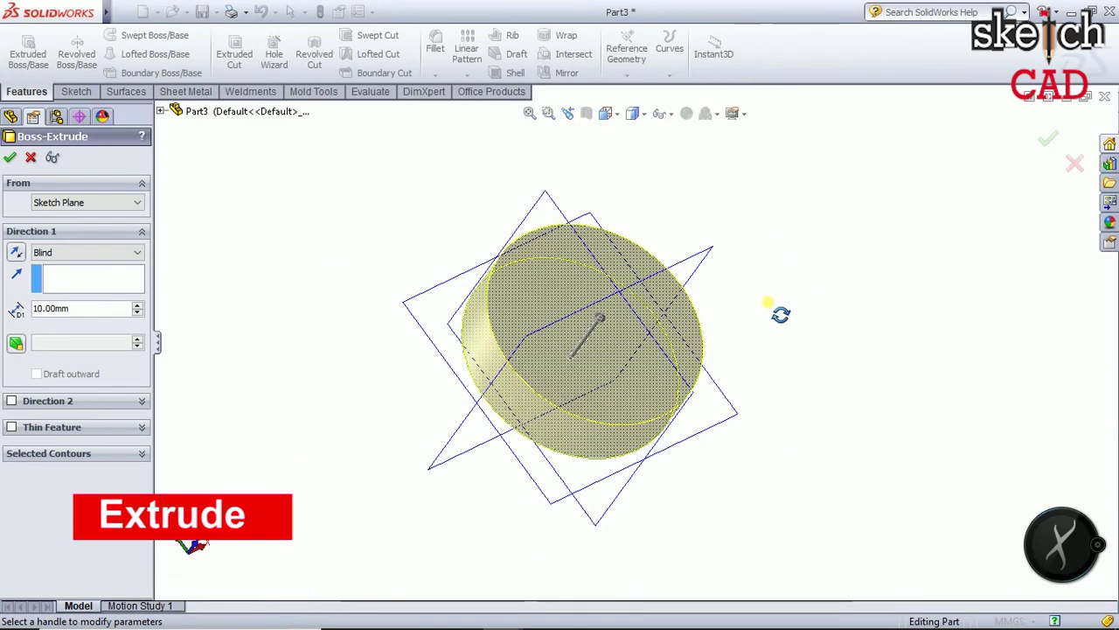
left_click(107, 252)
left_click(74, 313)
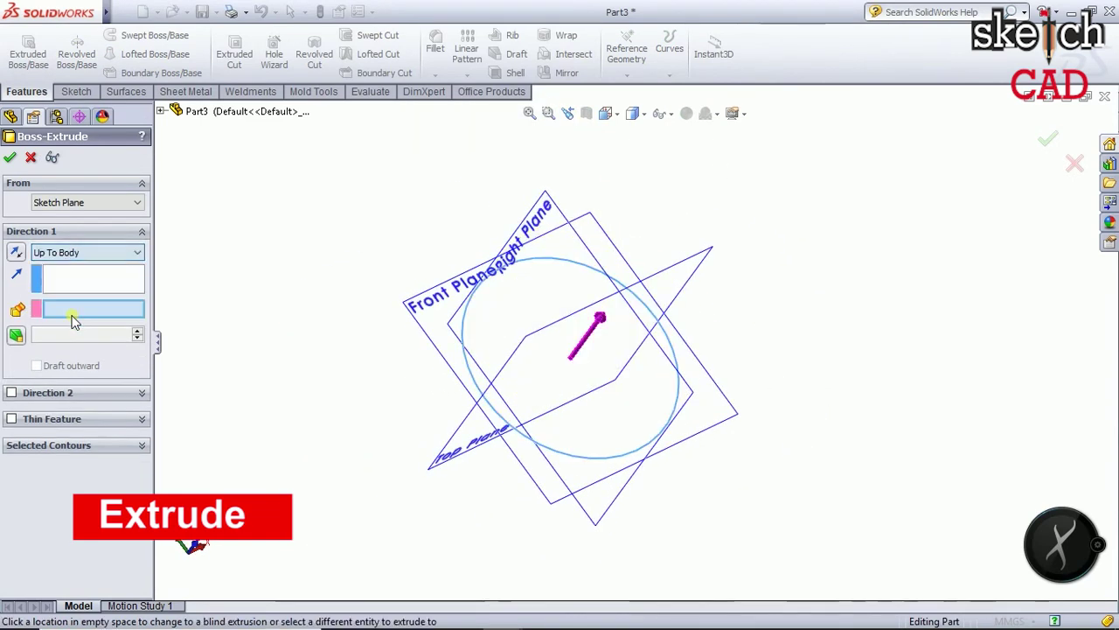
left_click(72, 253)
left_click(44, 321)
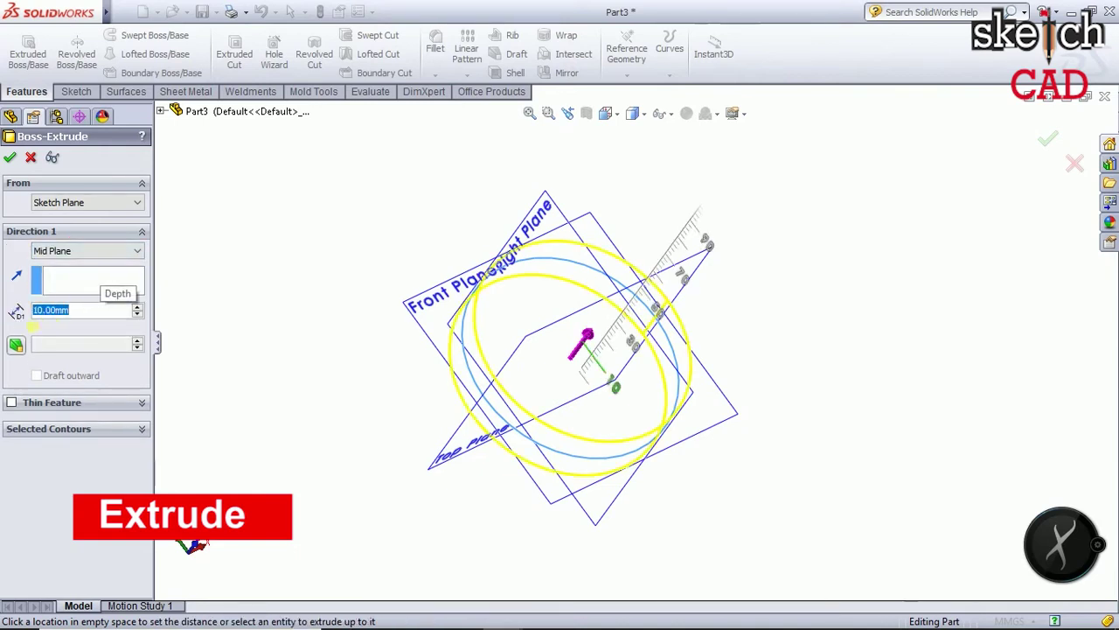
Set the extrusion depth to 1.5 mm, create the disc and view it edge-on
type("1.5")
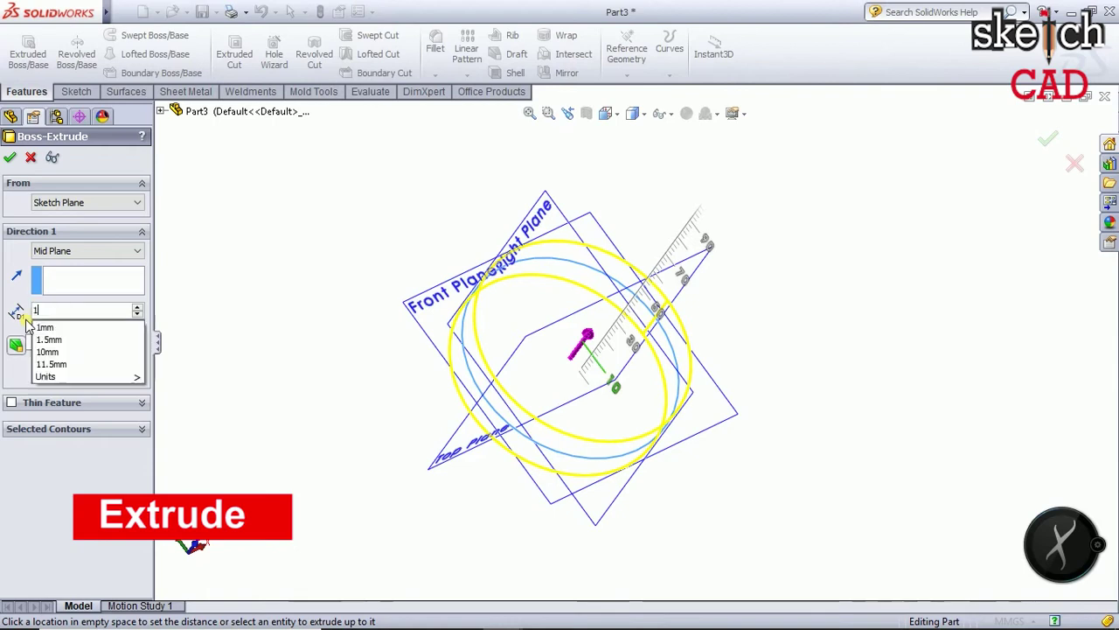
key("Return")
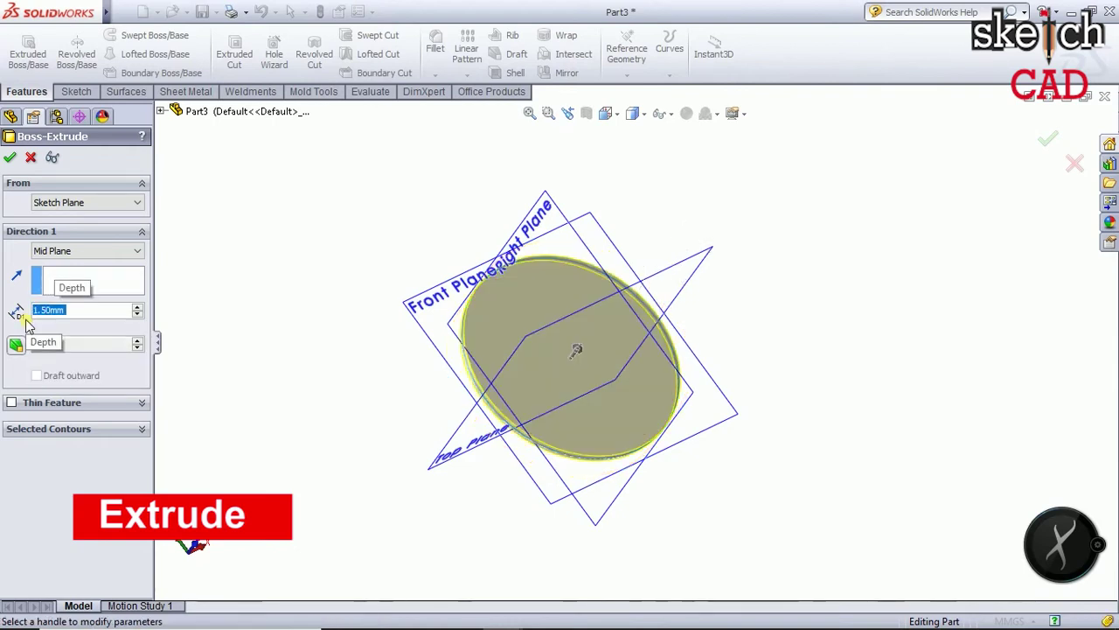
left_click(10, 158)
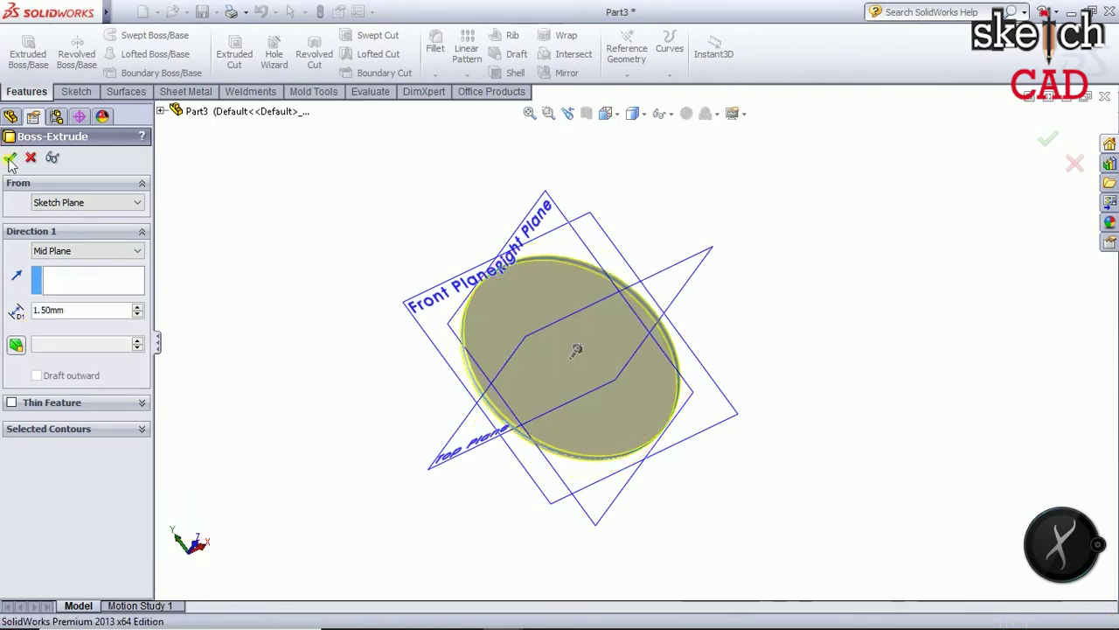
mouse_move(406, 469)
middle_mouse_down()
mouse_move(507, 425)
mouse_move(475, 425)
middle_mouse_up()
scroll(585, 339, "down", 2)
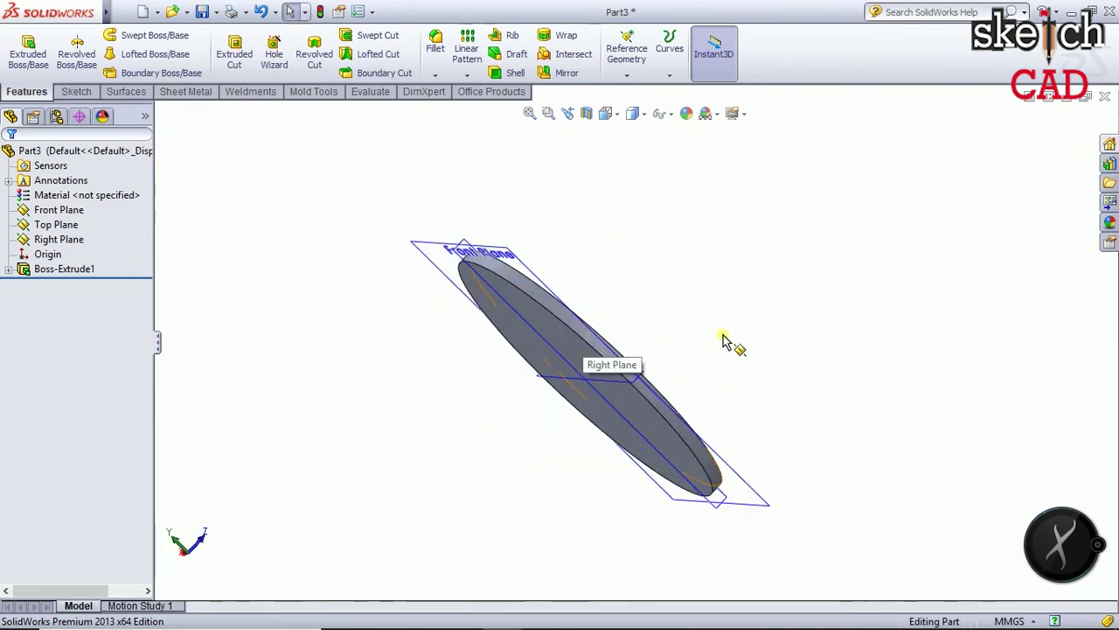
middle_click_drag(705, 345, 711, 324)
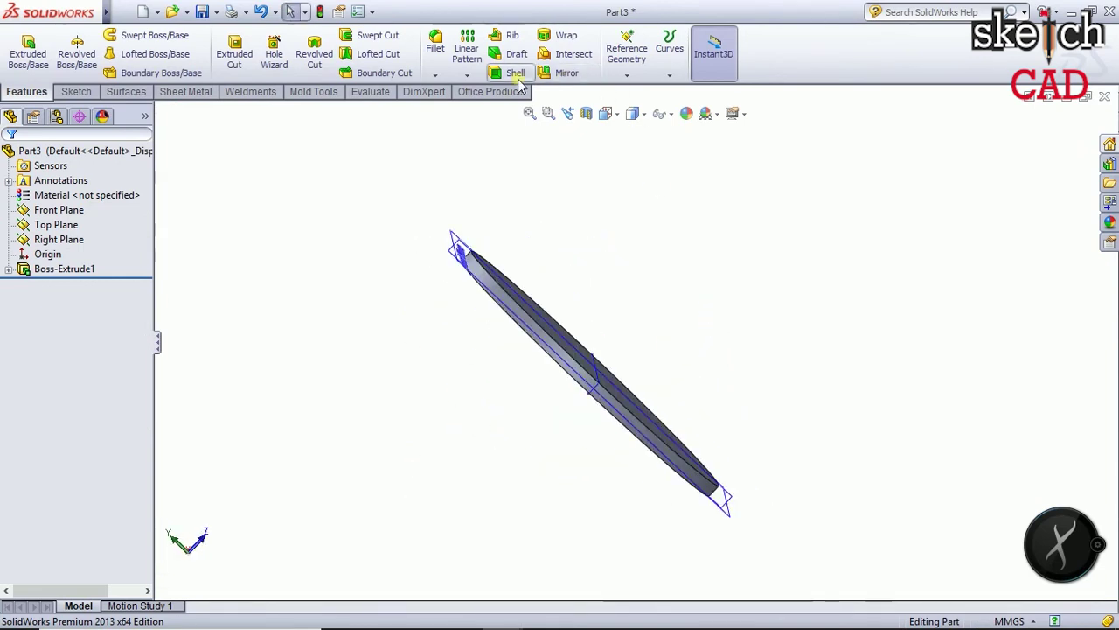
left_click(436, 46)
Fillet the disc's outer circular edge at 0.5 mm radius, after first trying 1 mm
scroll(559, 360, "down", 2)
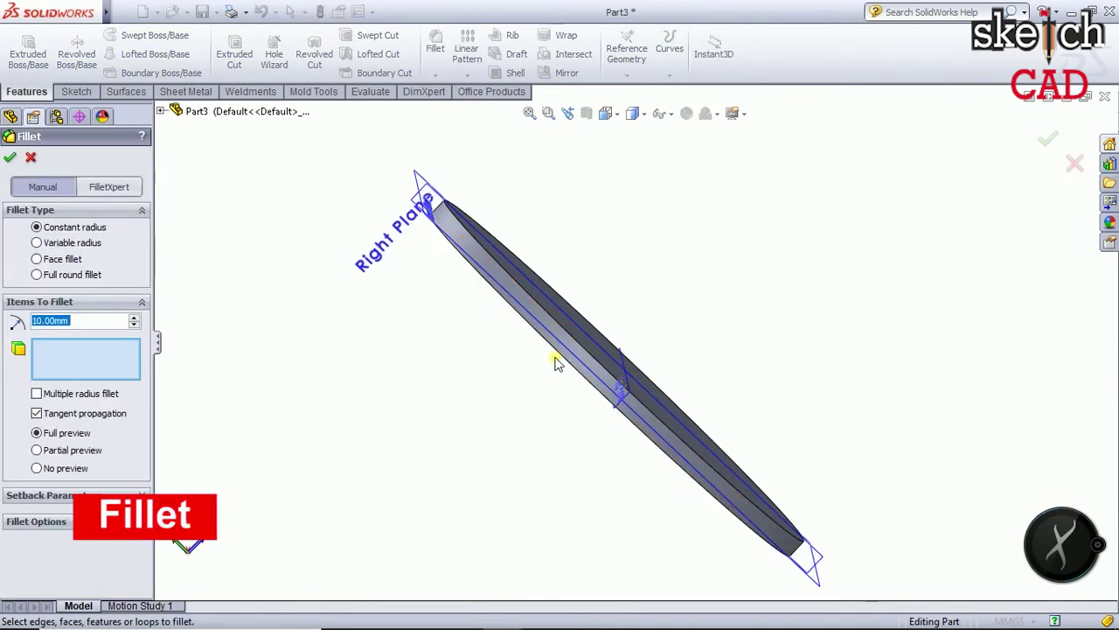
left_click(560, 360)
middle_click_drag(534, 388, 560, 376)
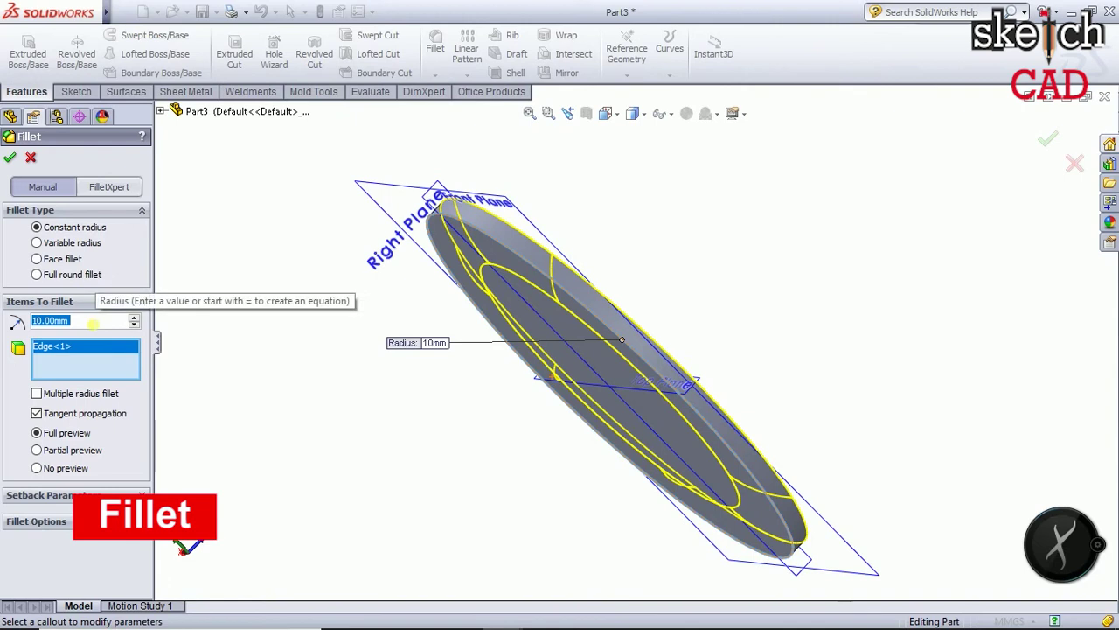
type("1")
key("Return")
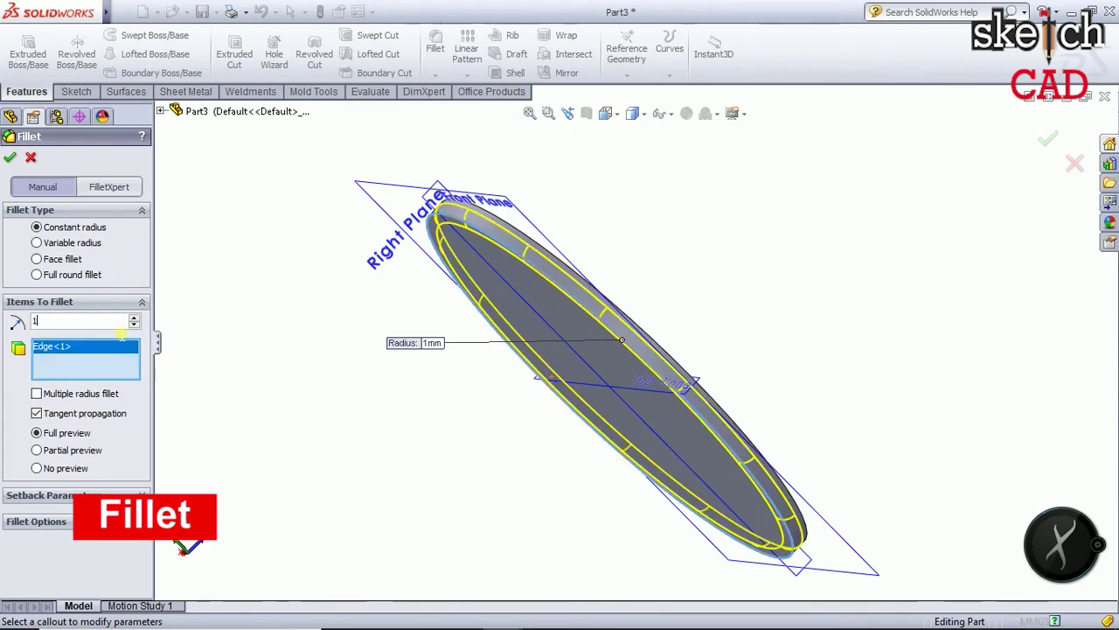
middle_click_drag(317, 383, 342, 388)
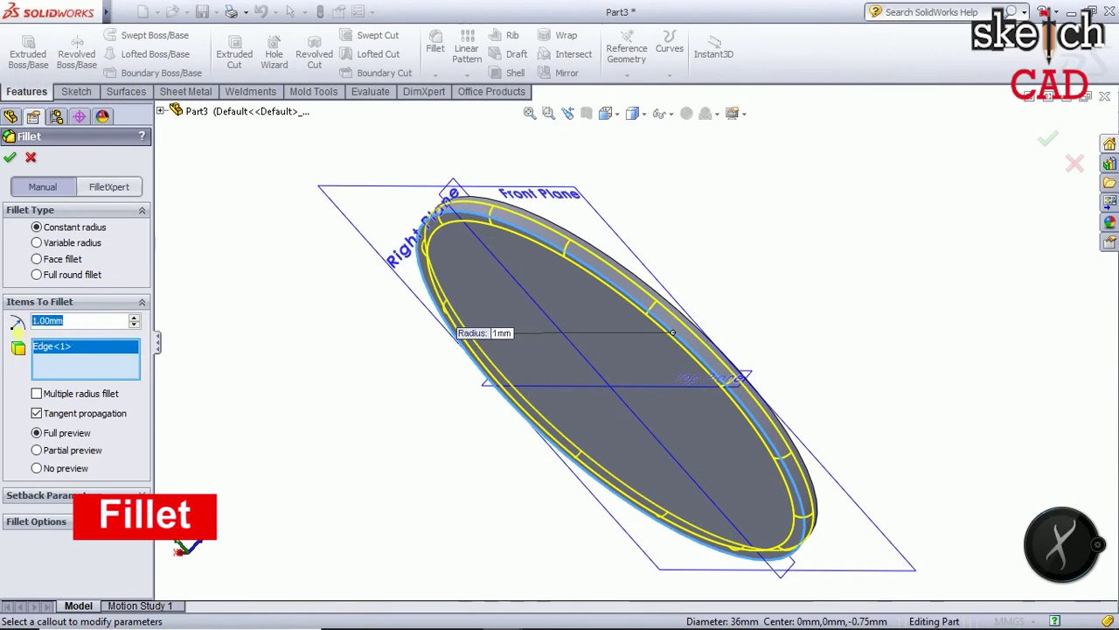
type("0.5")
key("Return")
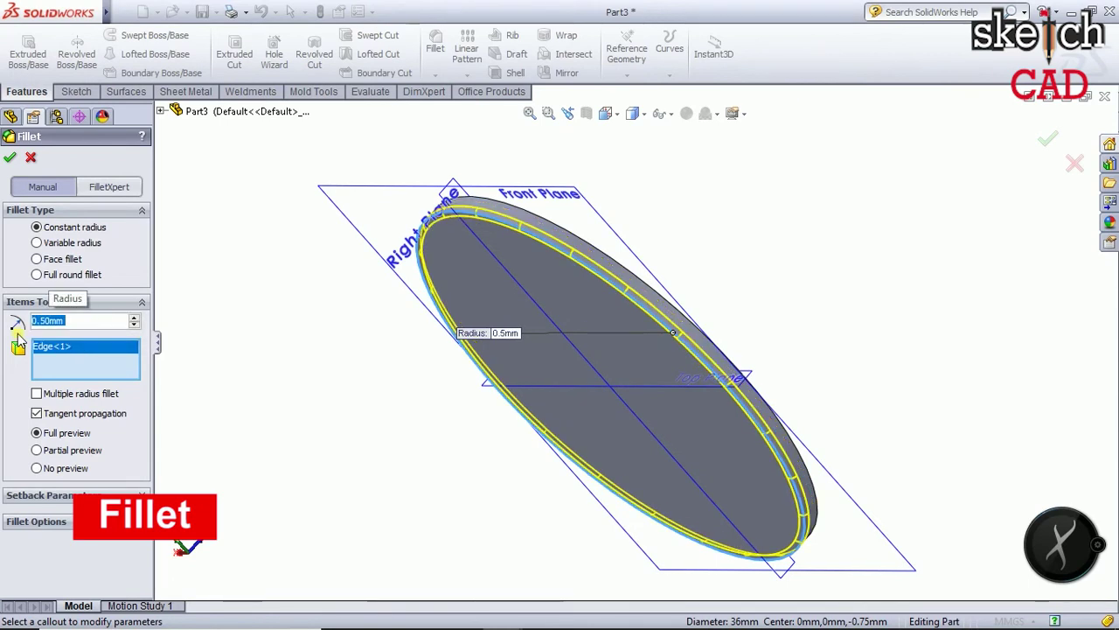
left_click(10, 158)
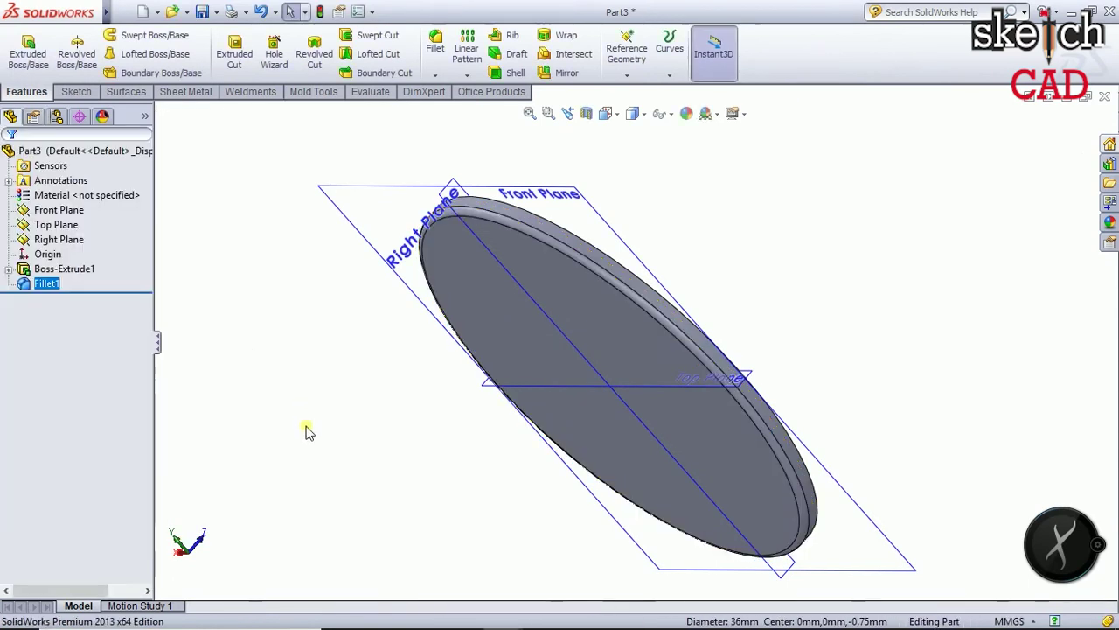
middle_click_drag(373, 419, 315, 460)
middle_click_drag(452, 378, 523, 74)
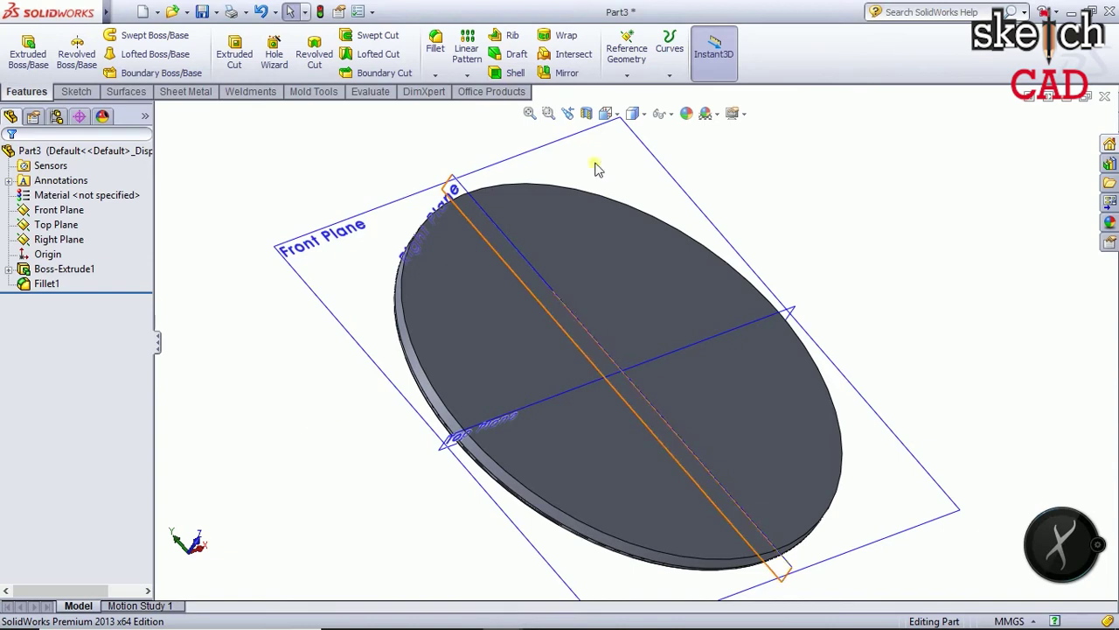
Shell the disc with 0.5 mm walls, removing its top face, and inspect the tray
left_click(505, 74)
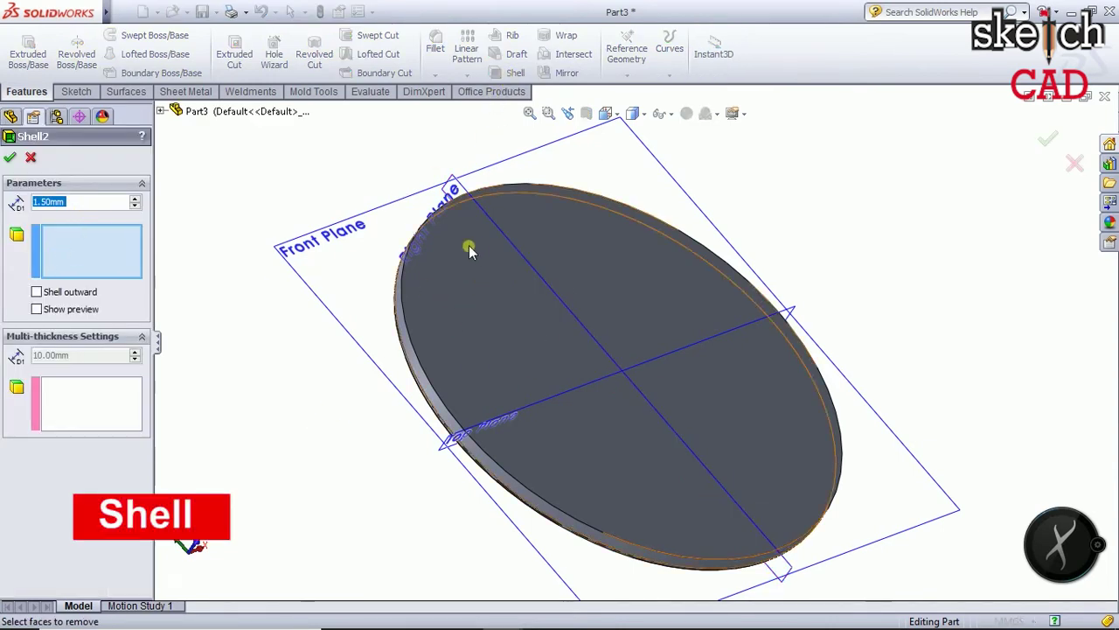
left_click(482, 313)
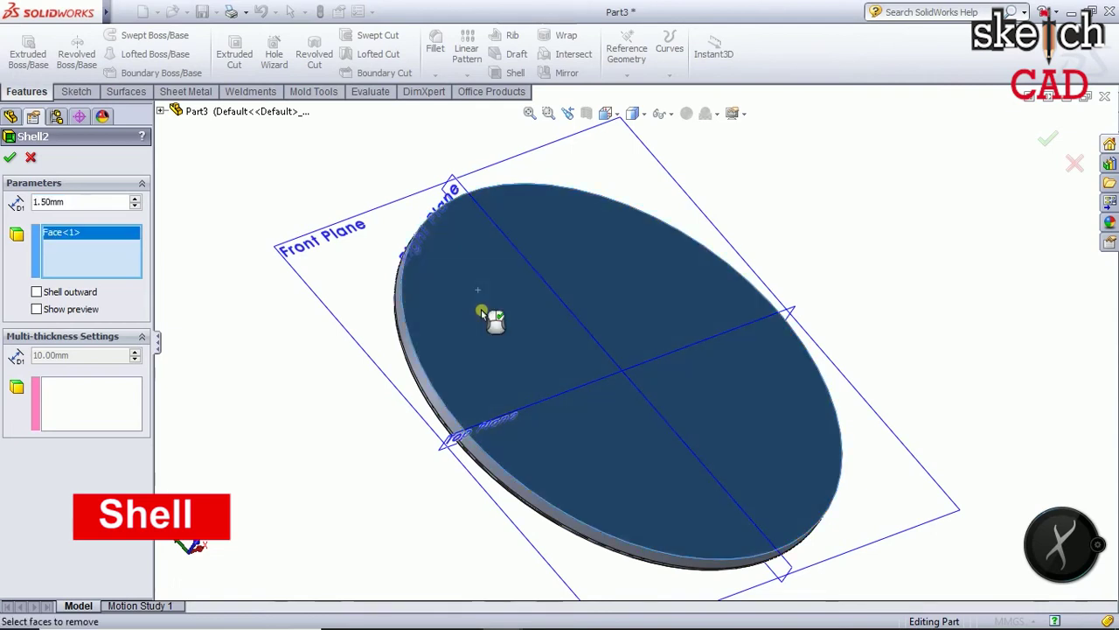
double_click(90, 204)
type("0.5")
key("Return")
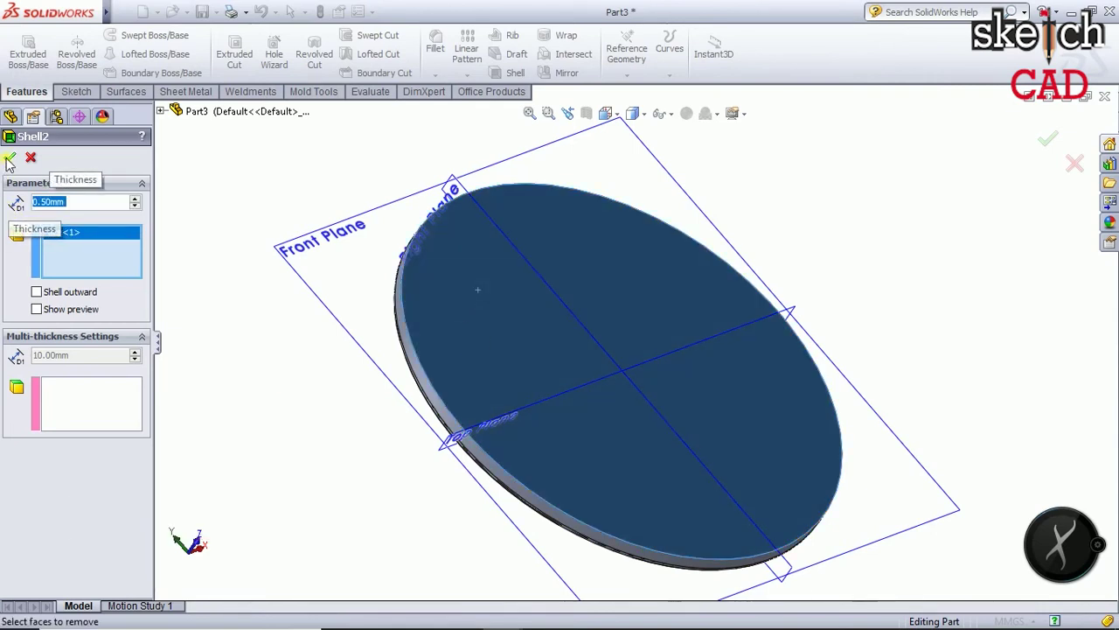
left_click(10, 159)
mouse_move(282, 489)
middle_mouse_down()
mouse_move(318, 495)
mouse_move(393, 465)
mouse_move(353, 475)
mouse_move(282, 463)
mouse_move(283, 355)
mouse_move(210, 350)
mouse_move(292, 380)
mouse_move(383, 373)
middle_mouse_up()
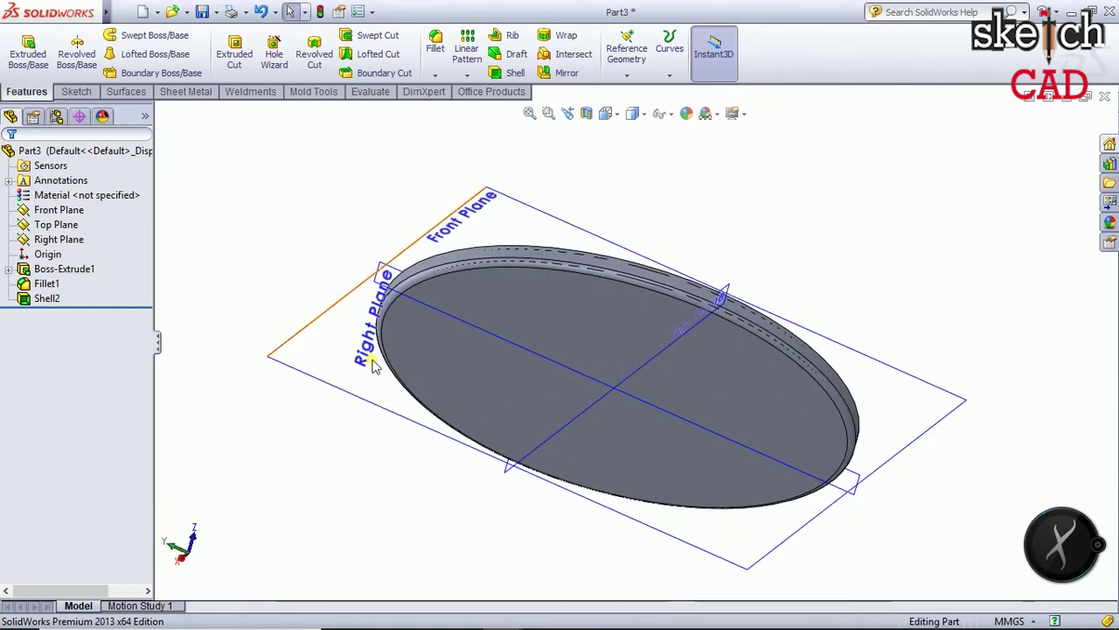
scroll(429, 521, "up", 3)
scroll(580, 495, "up", 2)
mouse_move(579, 495)
middle_mouse_down()
mouse_move(455, 545)
mouse_move(470, 560)
mouse_move(674, 487)
mouse_move(839, 460)
mouse_move(729, 525)
mouse_move(860, 528)
mouse_move(717, 454)
middle_mouse_up()
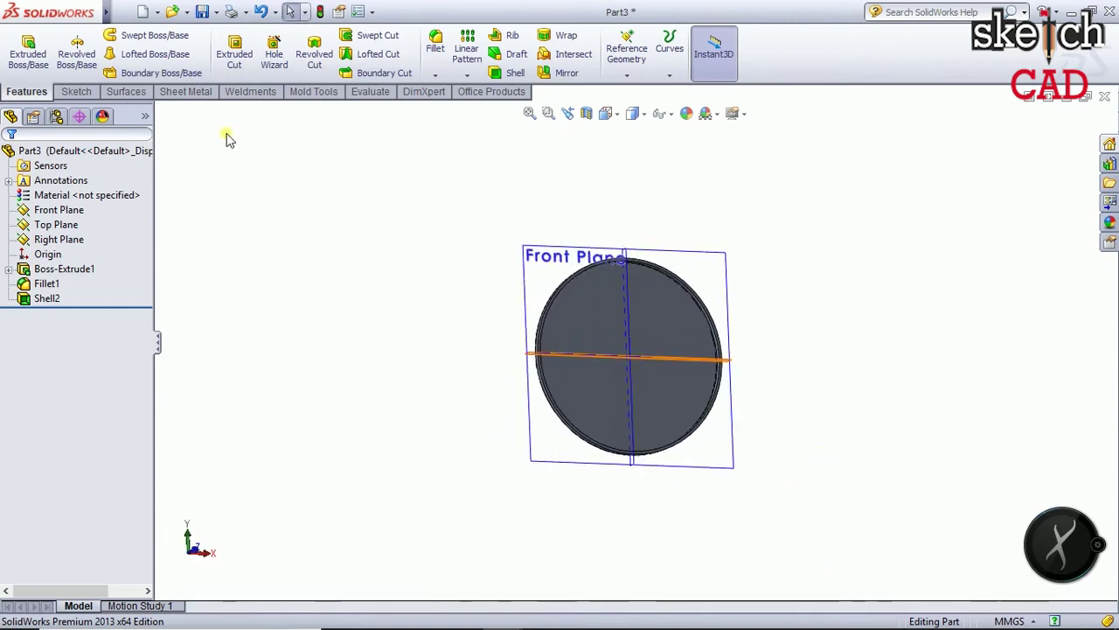
left_click(118, 12)
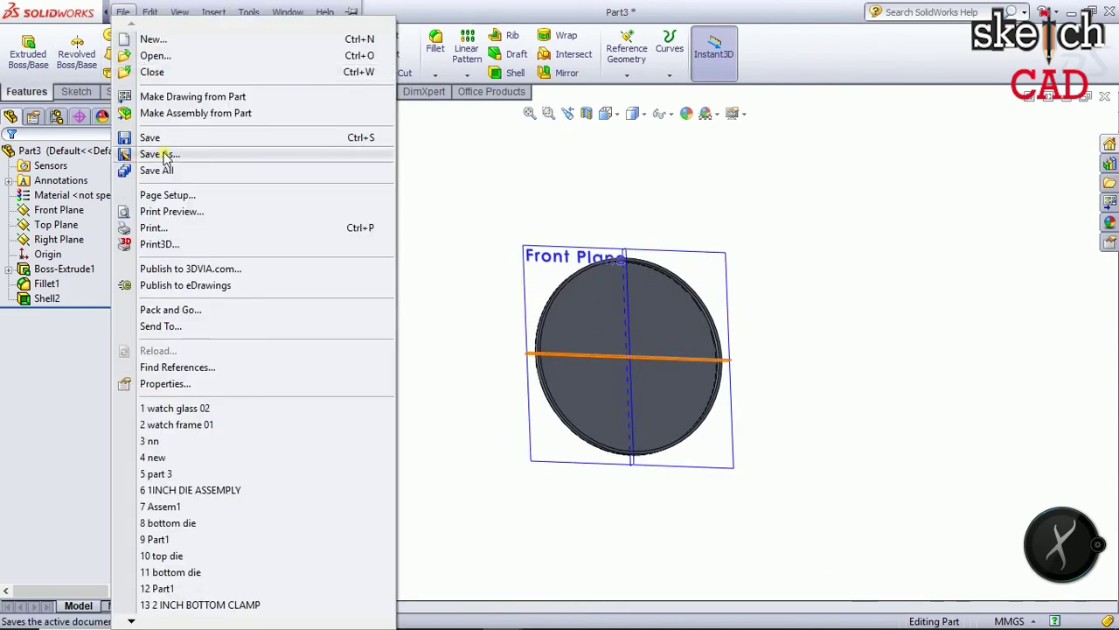
Save the part as 'watch cap 03' and orbit to a tilted view of the cap
left_click(157, 154)
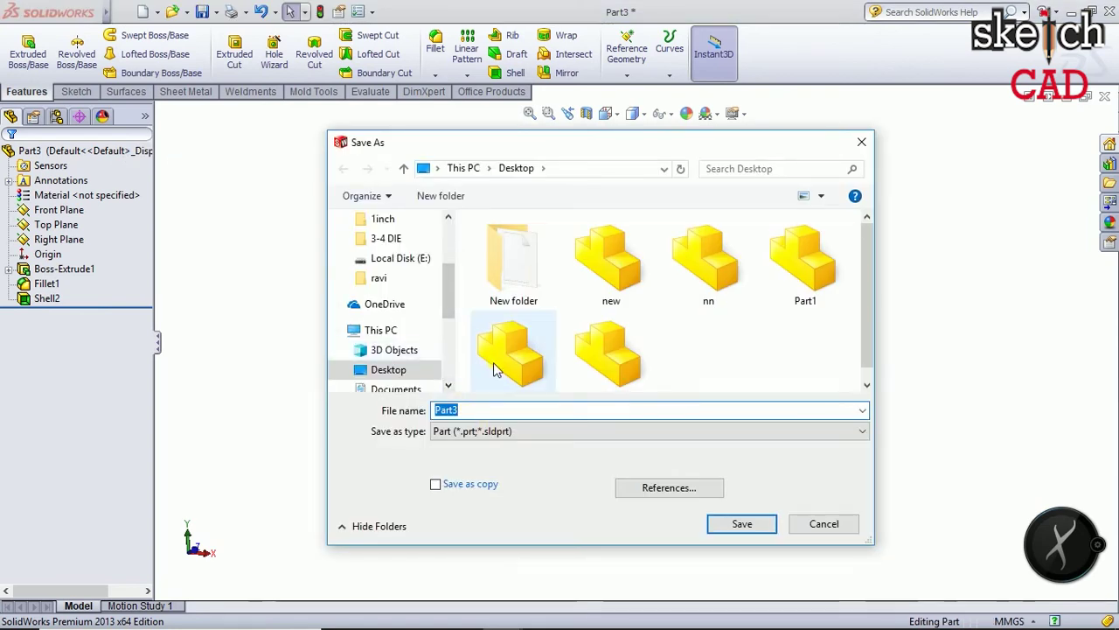
type("watch ")
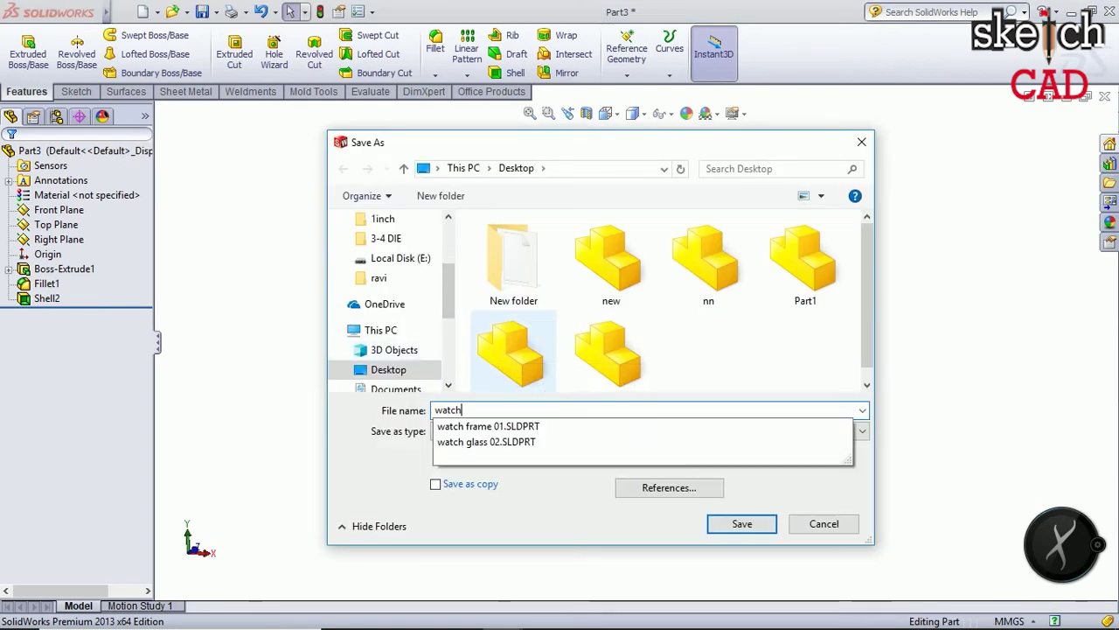
type("cap 03")
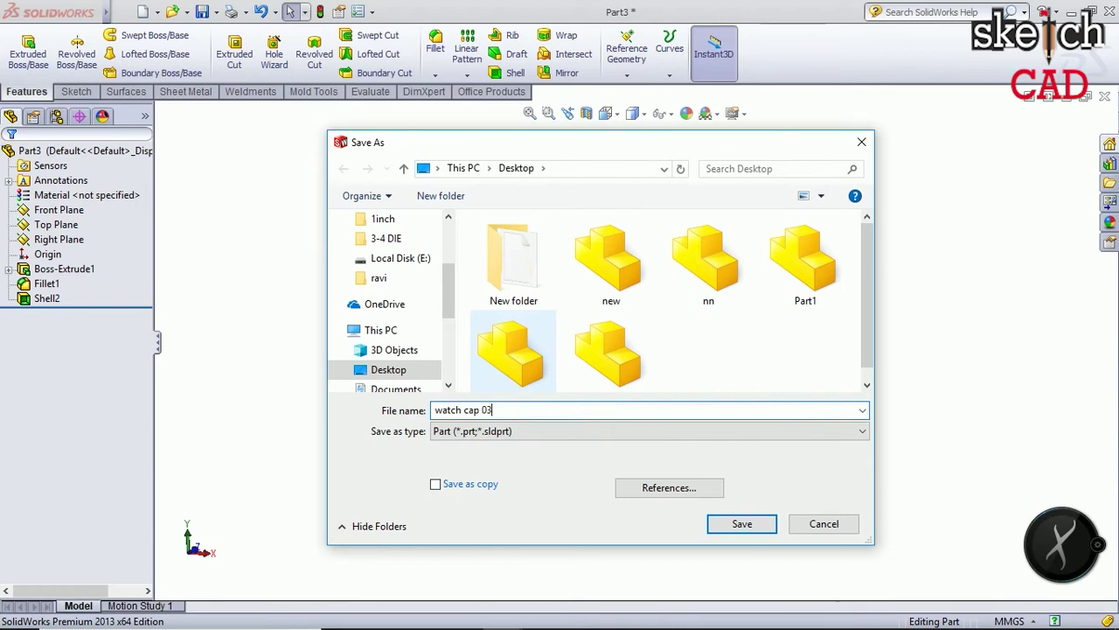
left_click(729, 528)
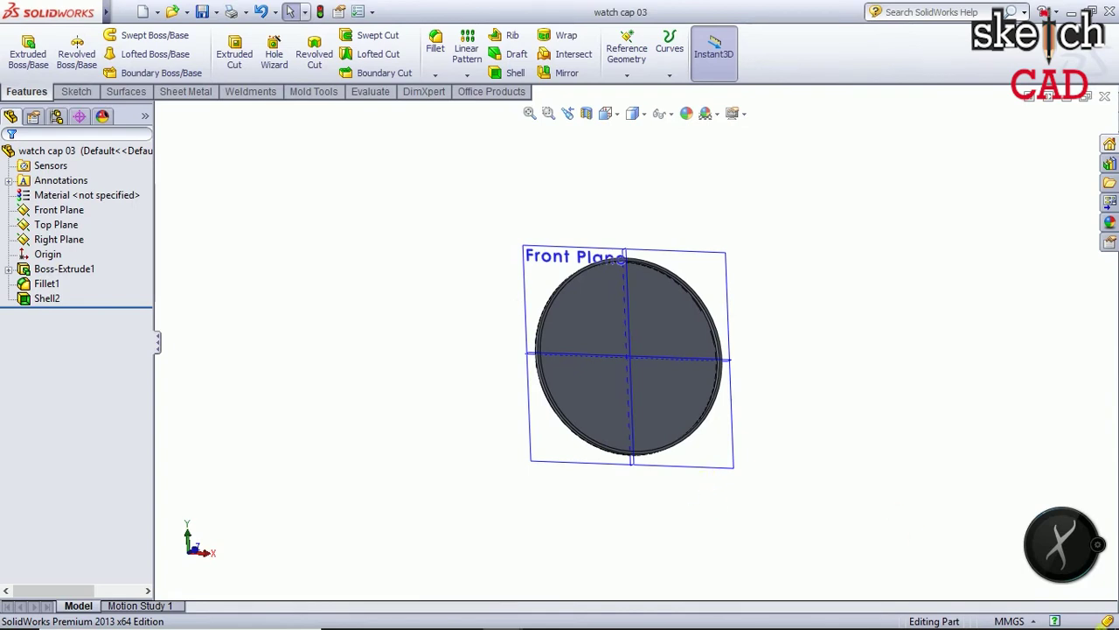
middle_click_drag(847, 499, 863, 500)
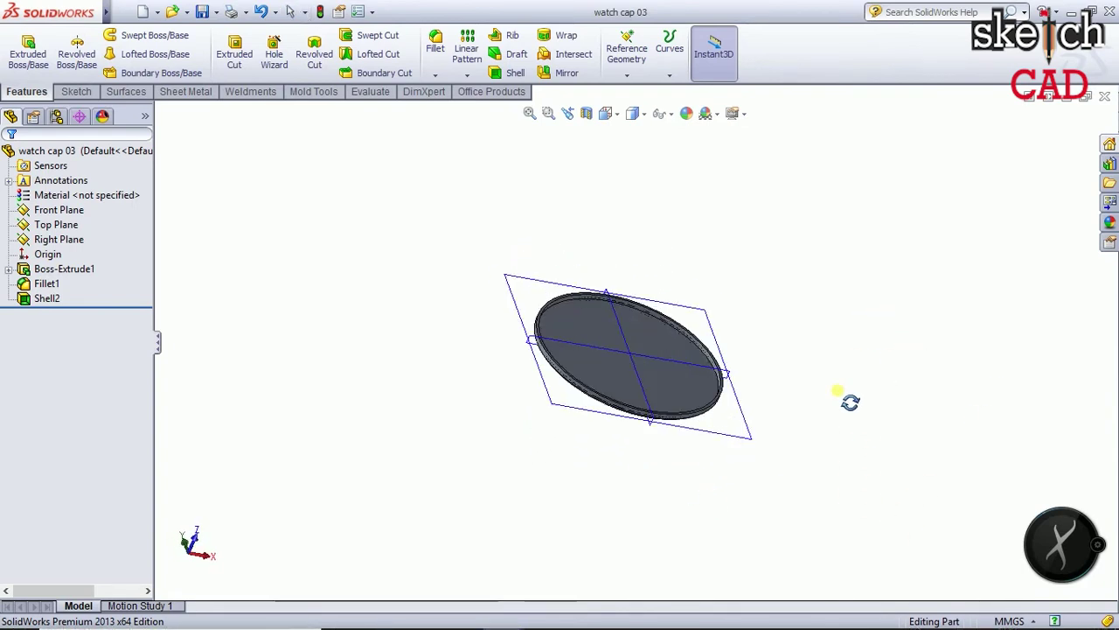
mouse_move(846, 450)
middle_mouse_down()
mouse_move(822, 462)
mouse_move(790, 404)
mouse_move(766, 438)
middle_mouse_up()
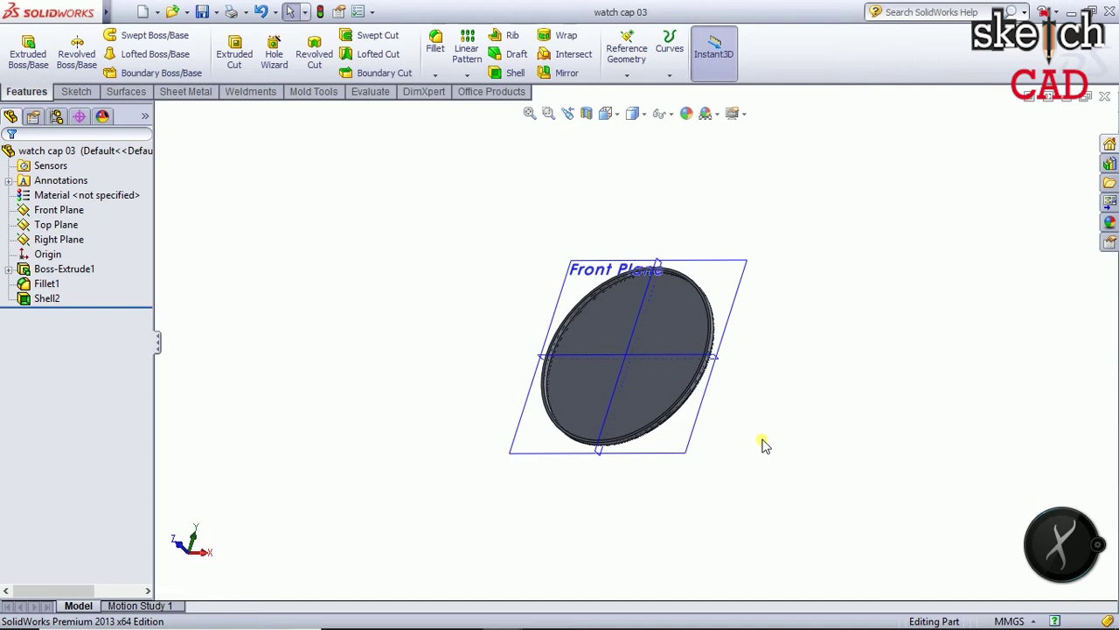
left_click(123, 13)
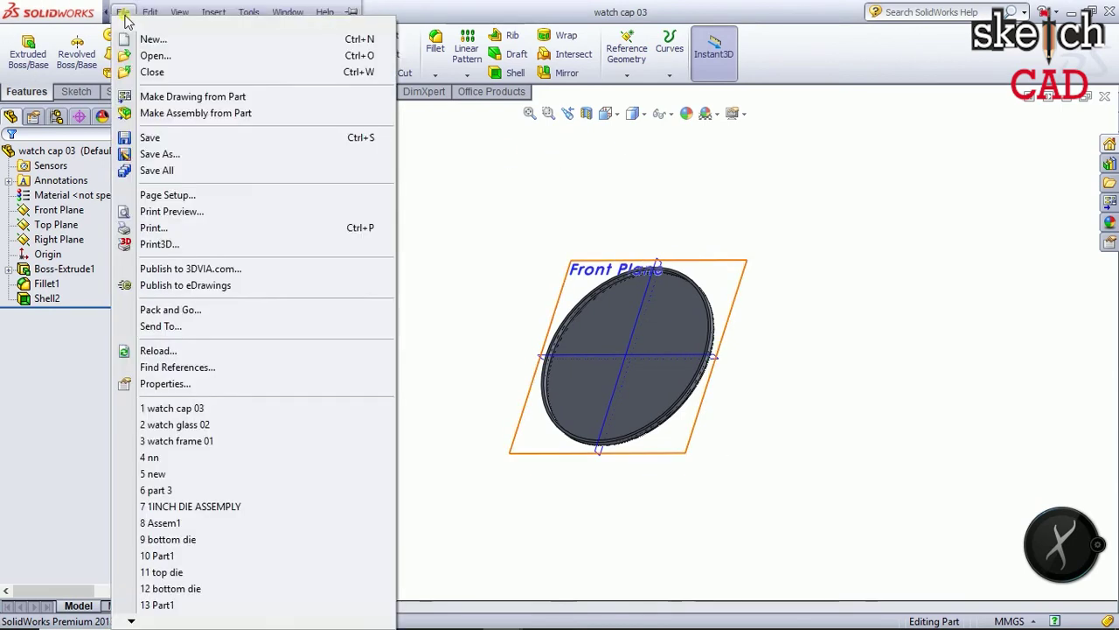
Create a new Part document and make its three reference planes visible
left_click(153, 39)
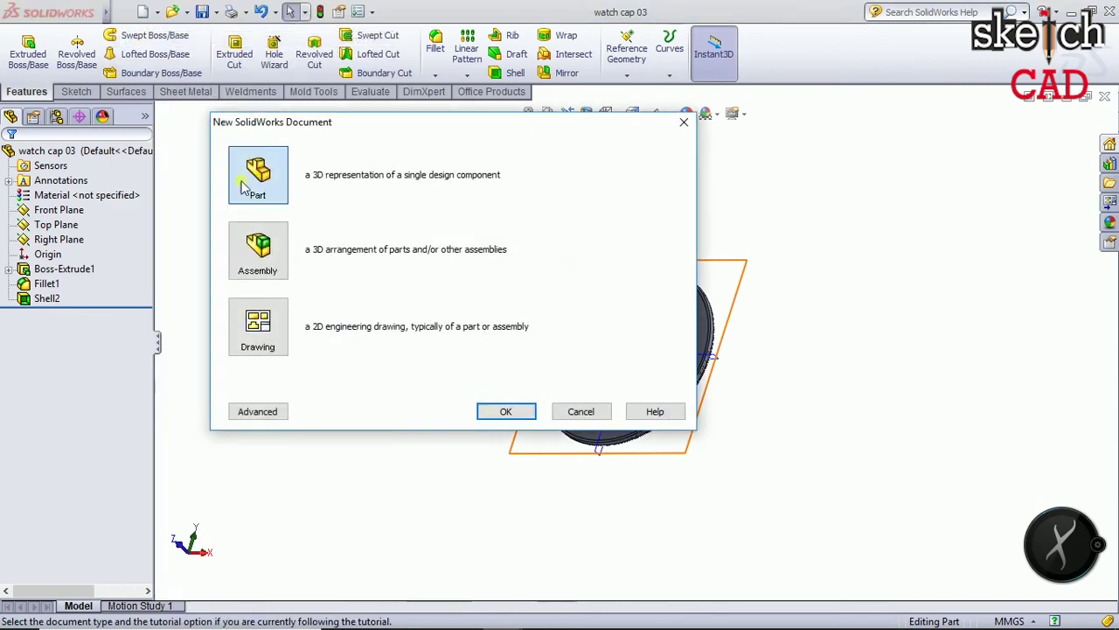
left_click(491, 418)
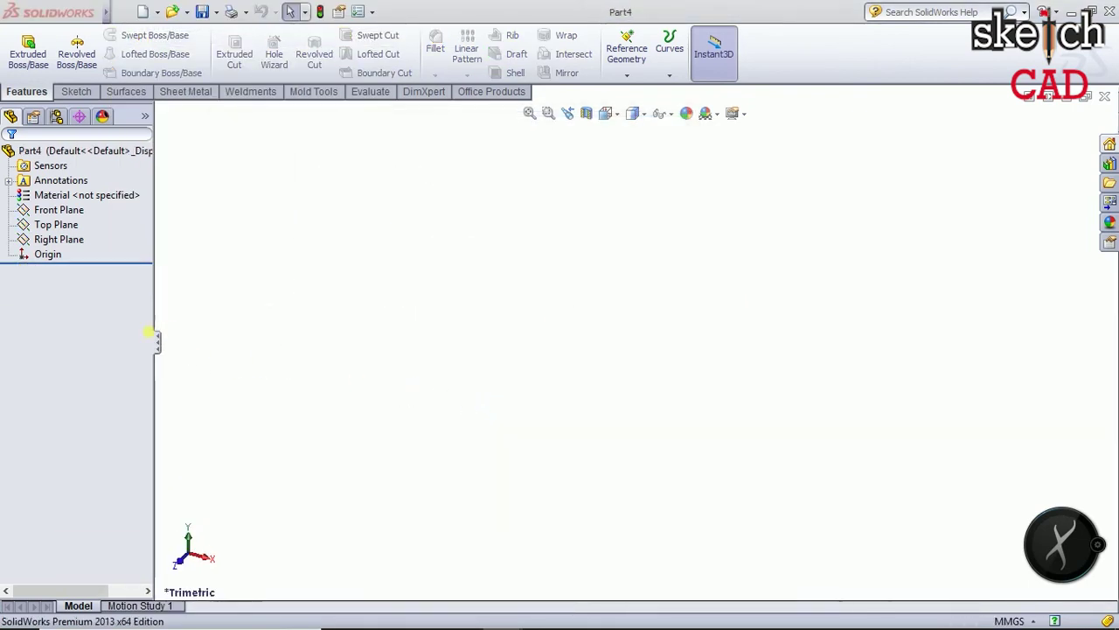
left_click(66, 213, "shift")
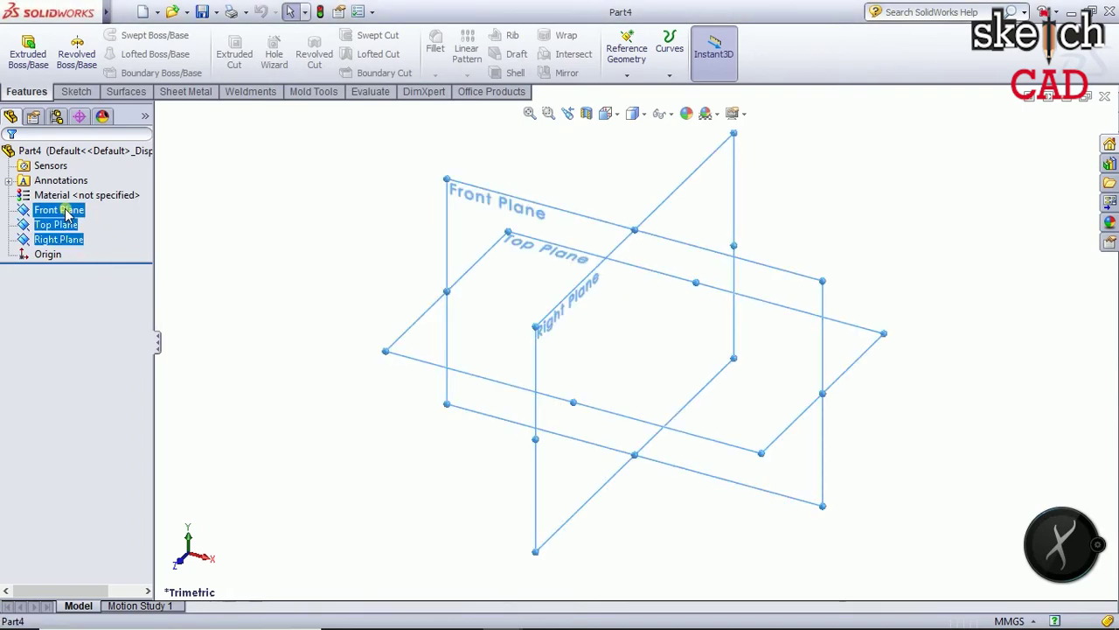
right_click(66, 212)
left_click(77, 184)
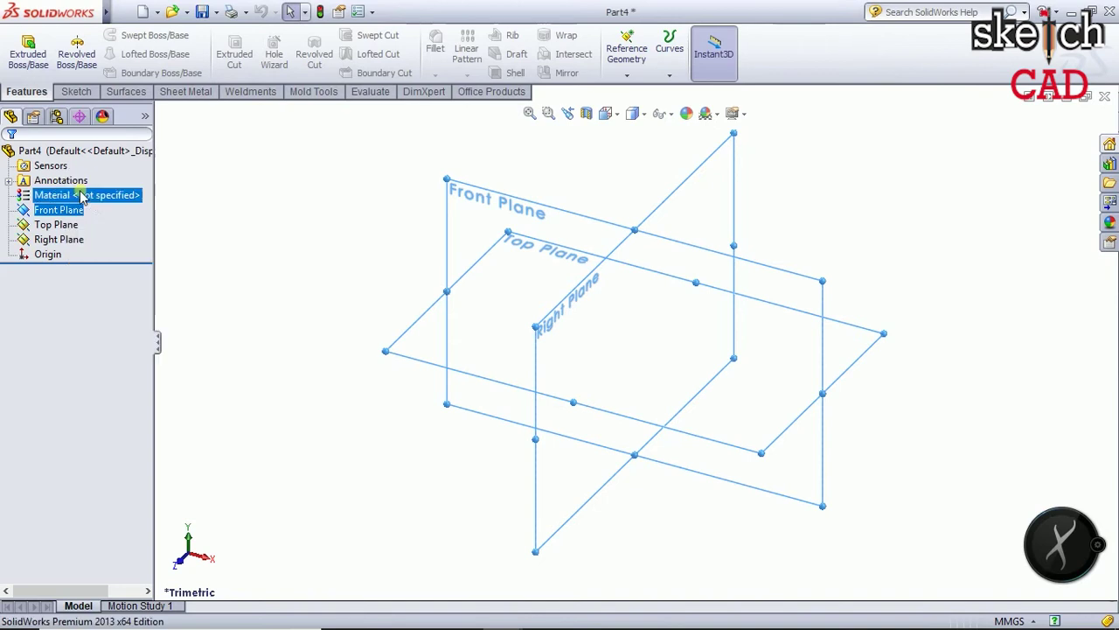
Select Front Plane and start a new sketch on it
left_click(74, 214)
right_click(75, 214)
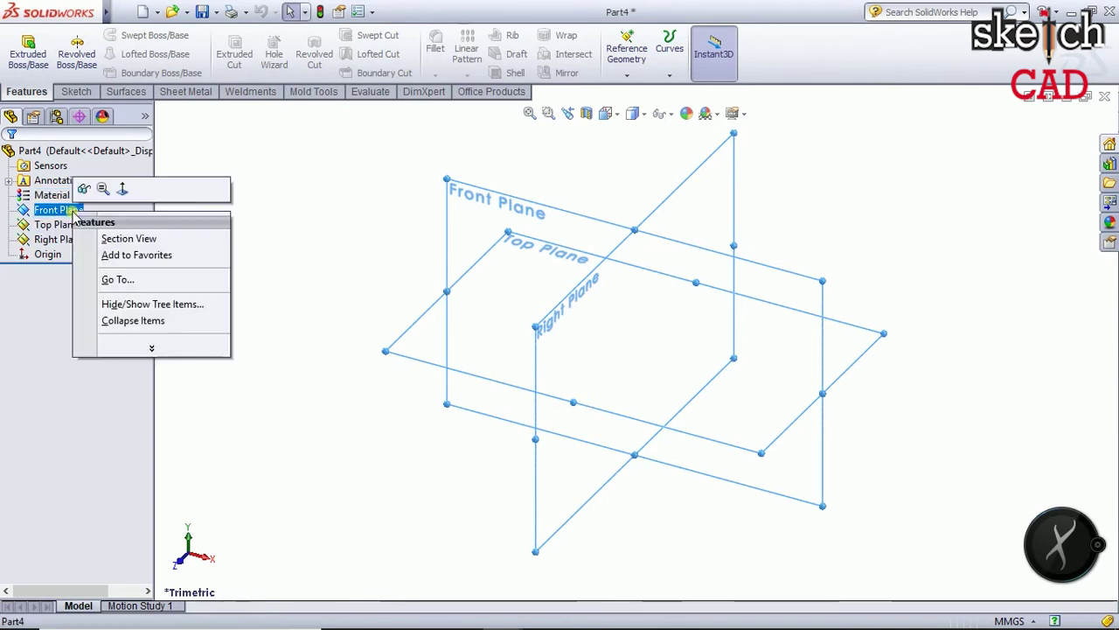
left_click(79, 186)
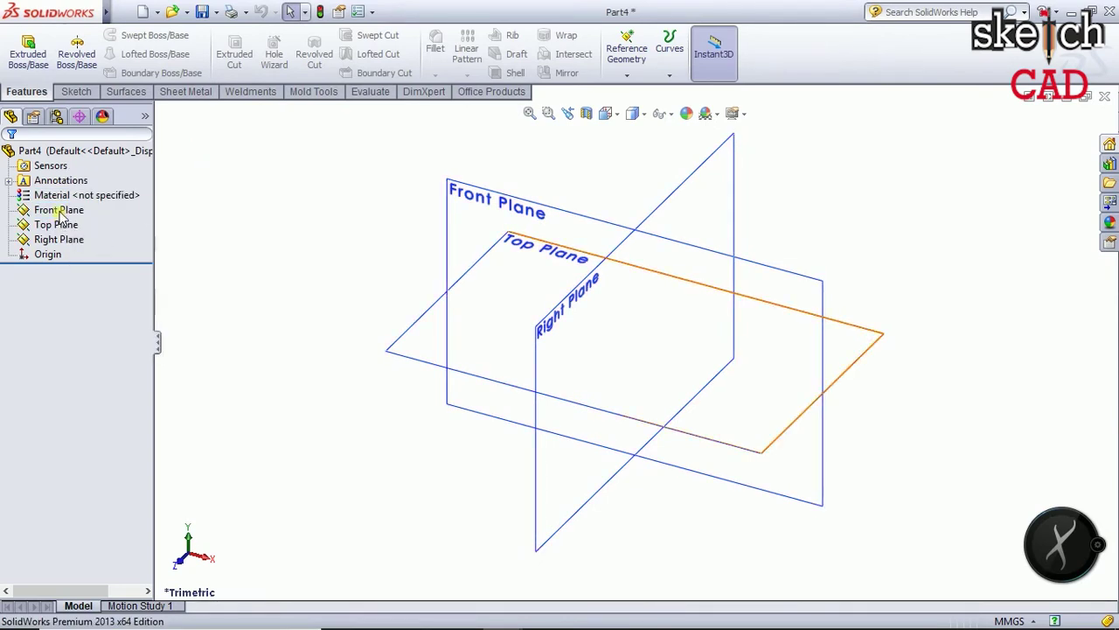
left_click(38, 53)
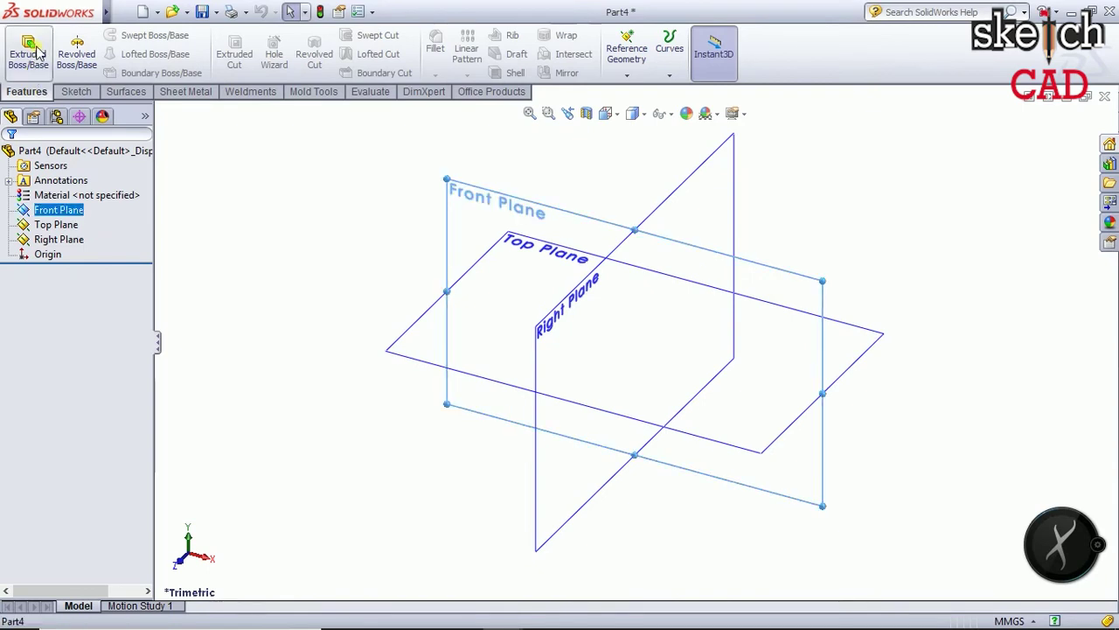
left_click(56, 74)
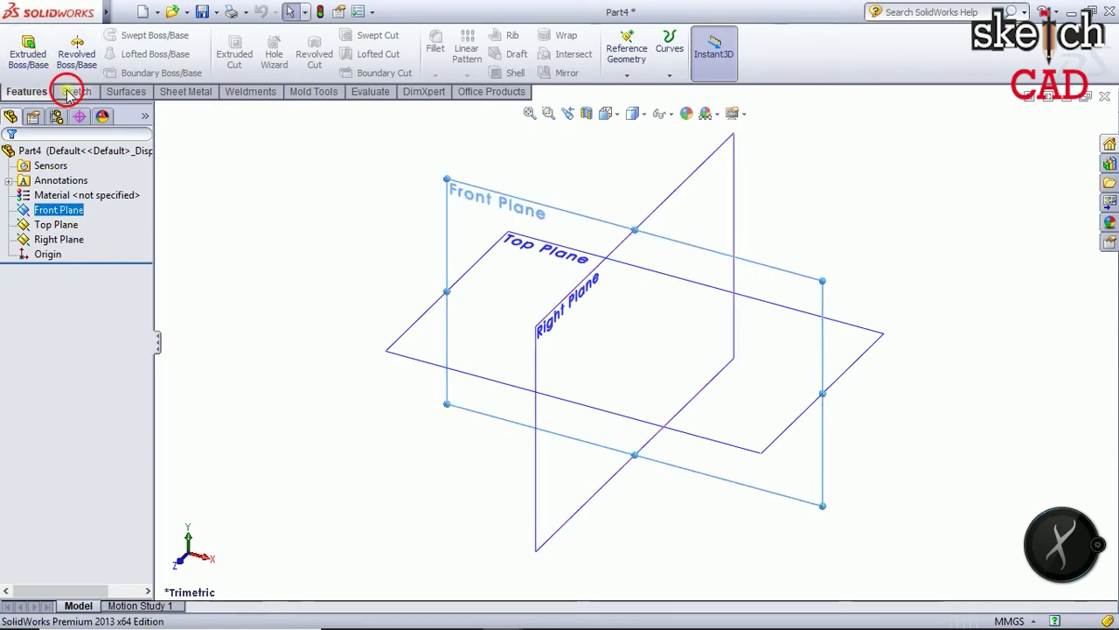
Draw a tall, narrow center rectangle centred on the origin on Front Plane
left_click(249, 315)
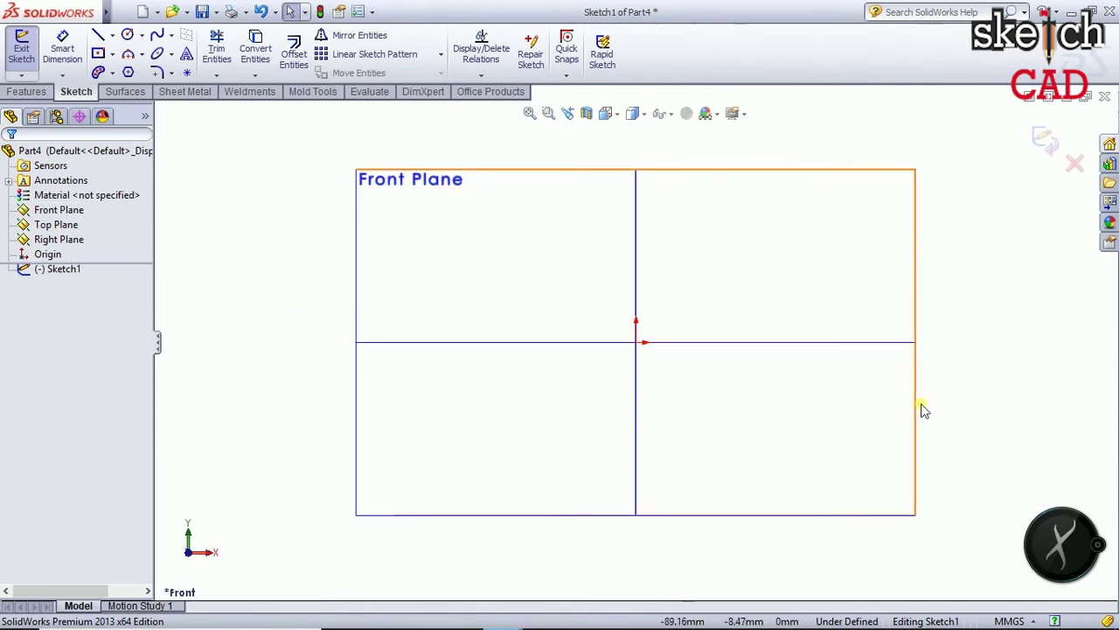
left_click(68, 170)
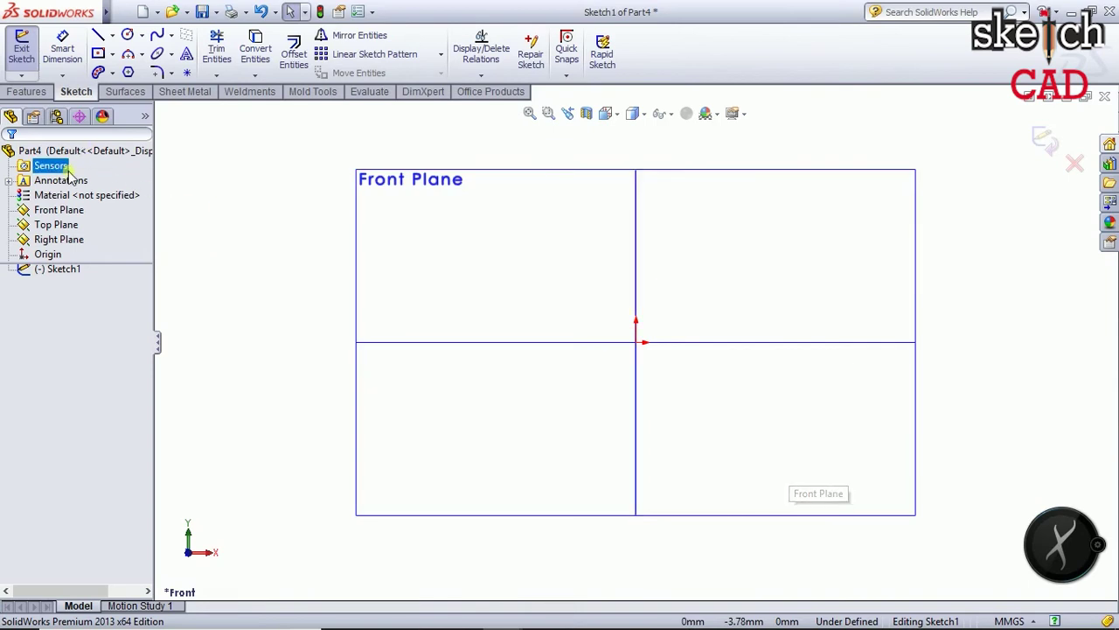
left_click(98, 53)
left_click(635, 342)
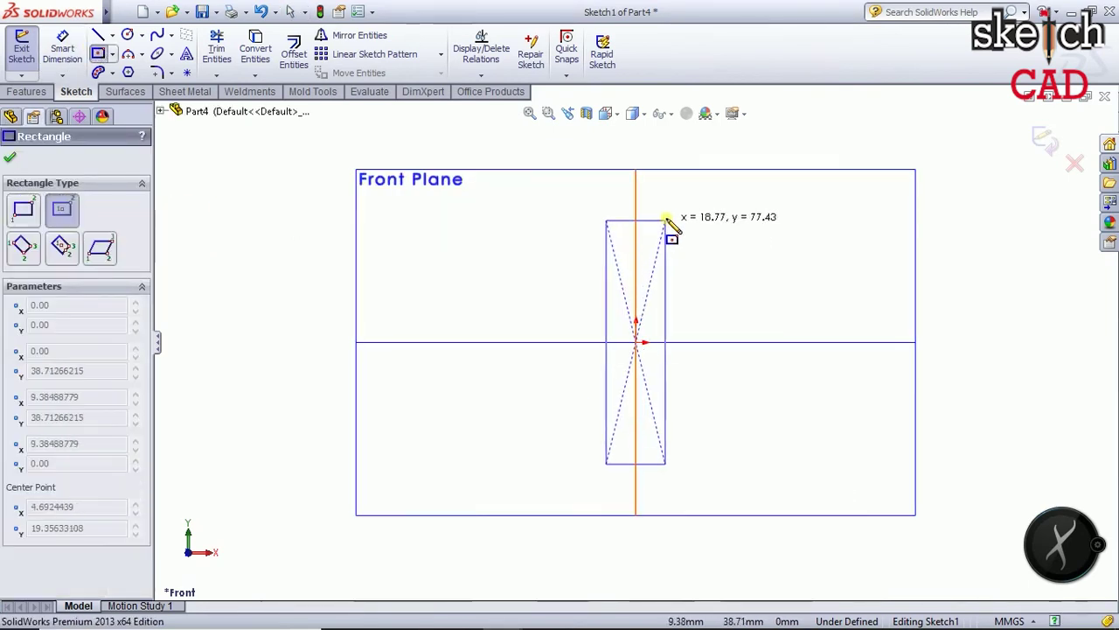
left_click(668, 202)
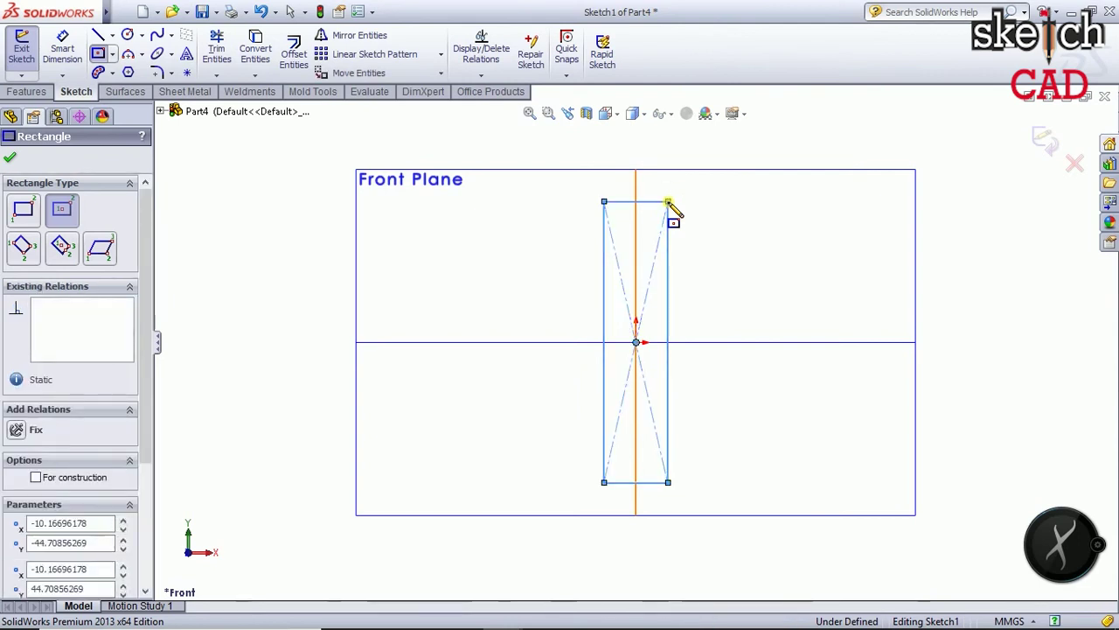
left_click(10, 158)
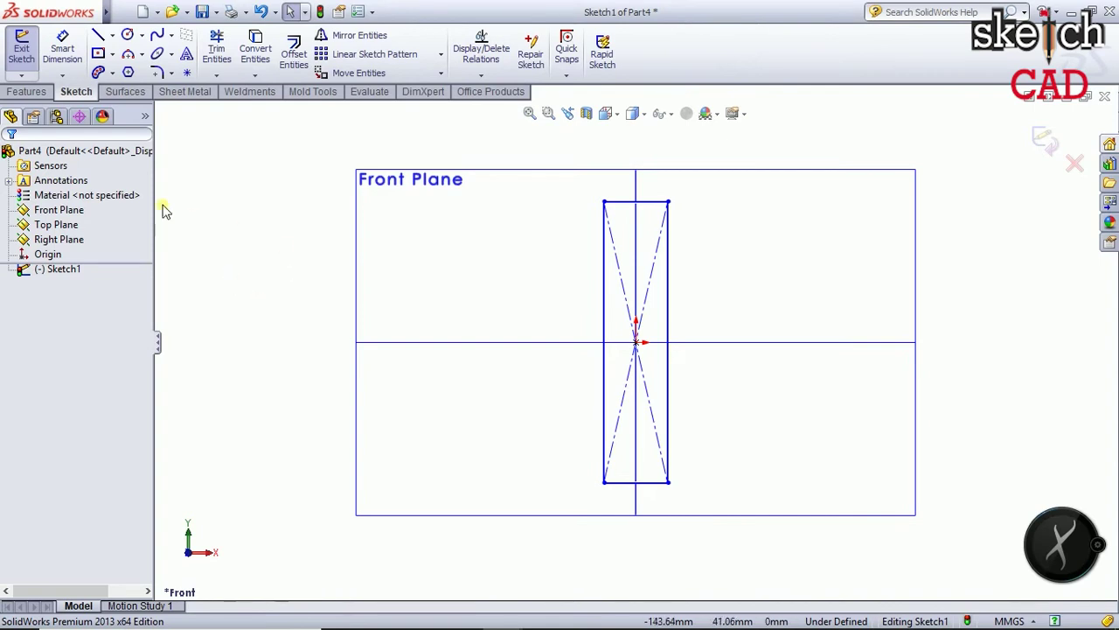
left_click(62, 48)
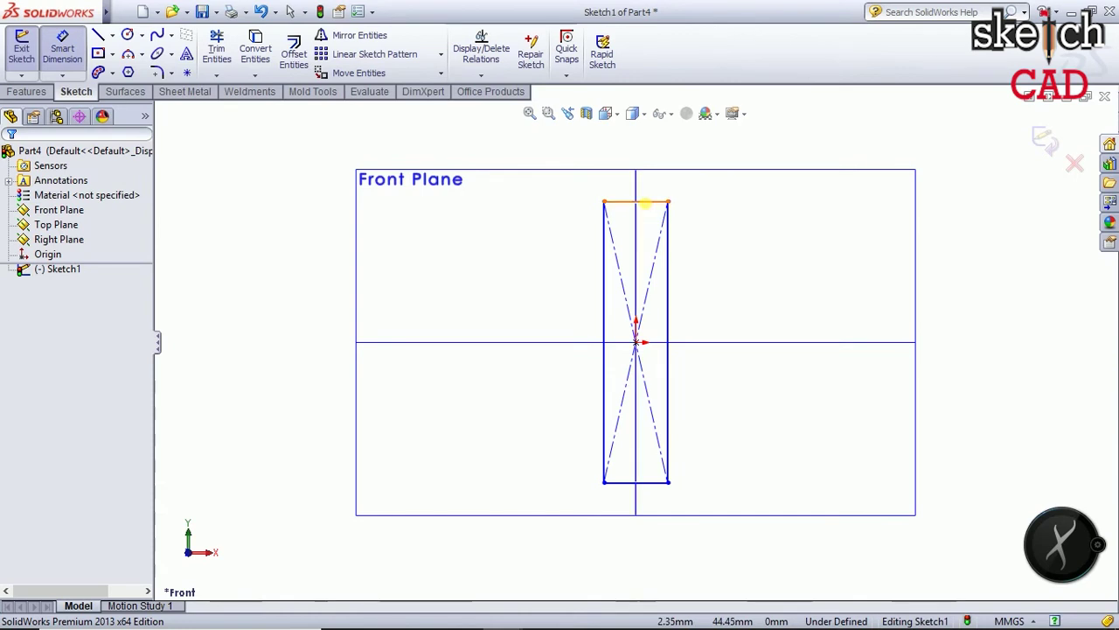
Dimension the rectangle's top edge to 23 mm and its right edge to 110 mm
left_click(644, 202)
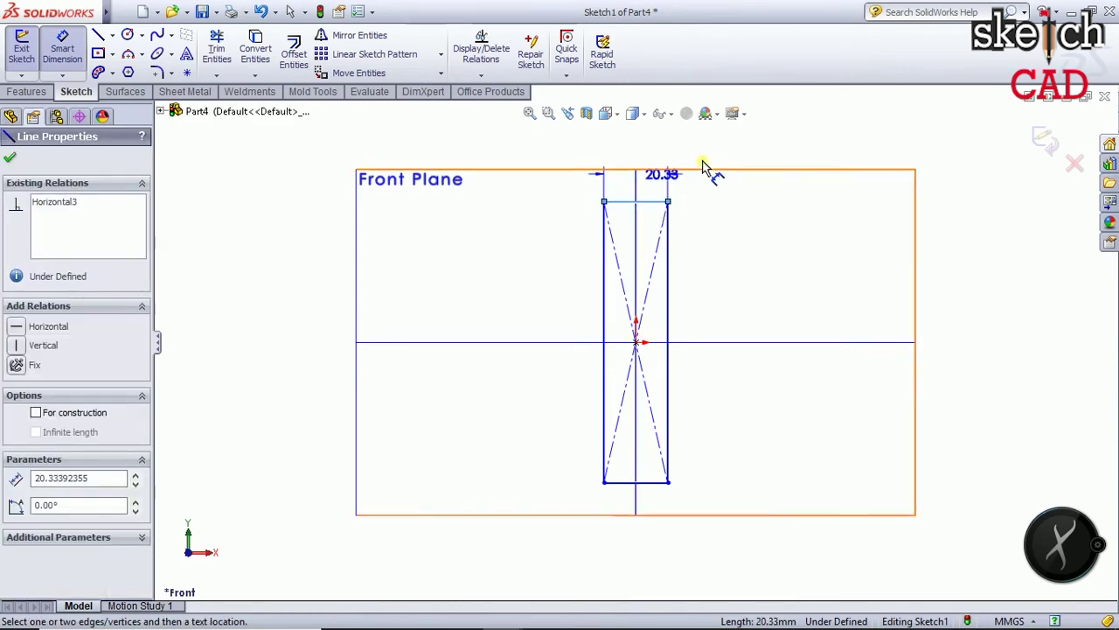
left_click(705, 168)
type("23")
key("Return")
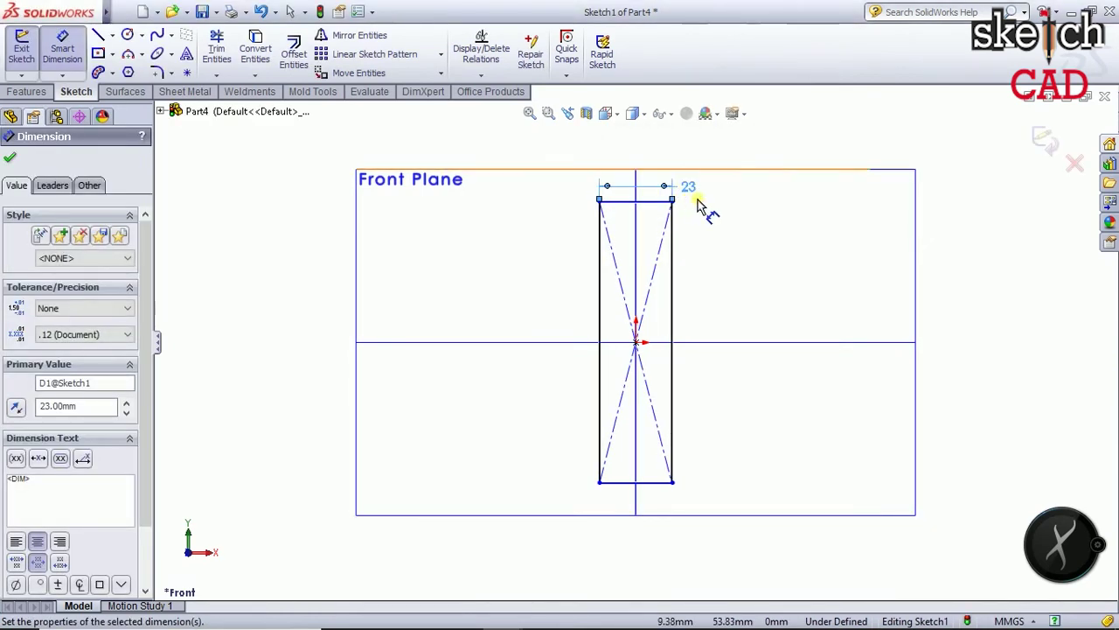
left_click(680, 274)
left_click(748, 280)
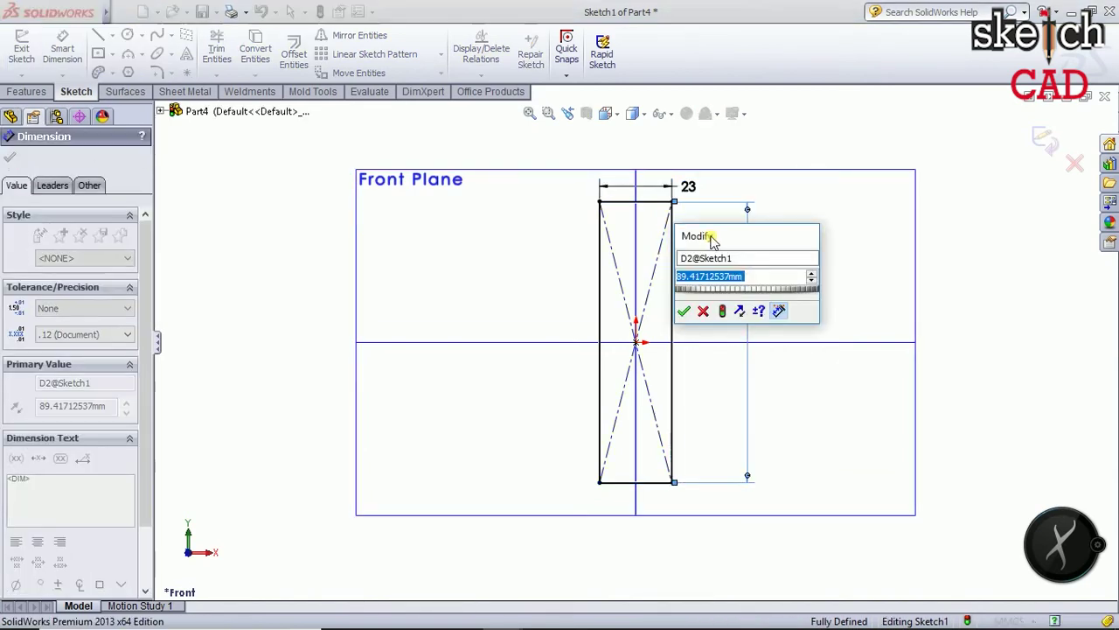
type("110")
key("Return")
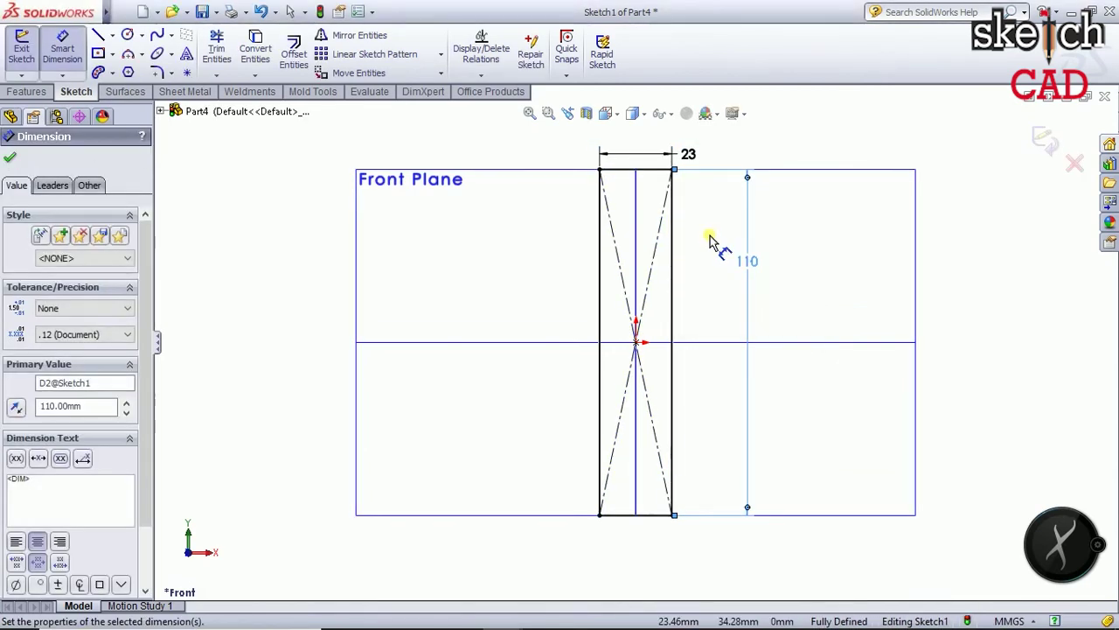
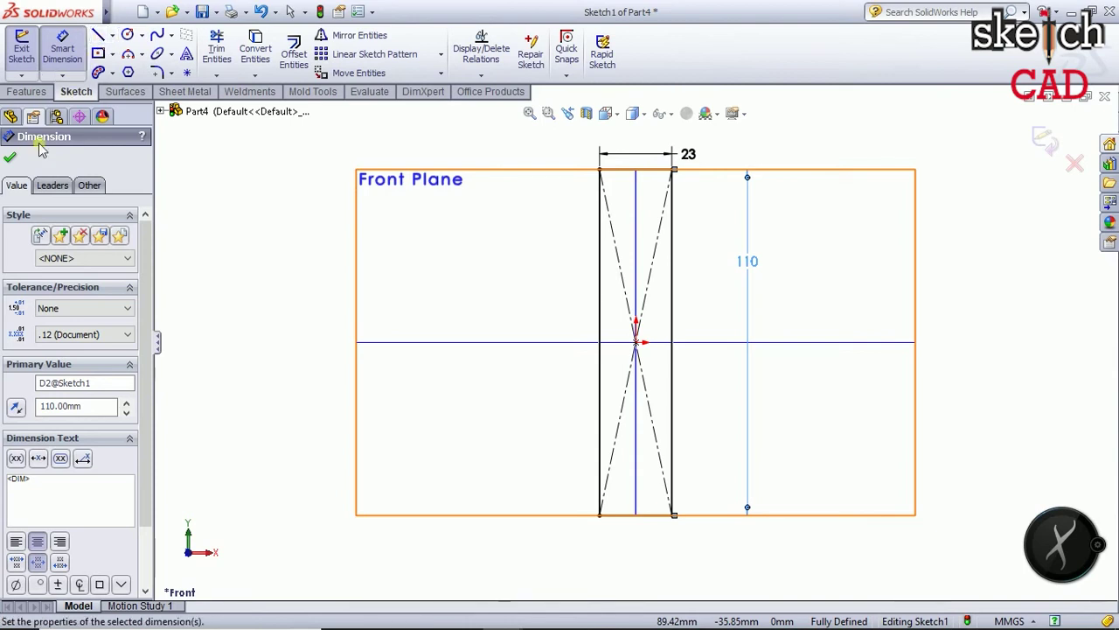
Draw a spline from the bottom edge up to the left line to round the lower-left corner
left_click(156, 36)
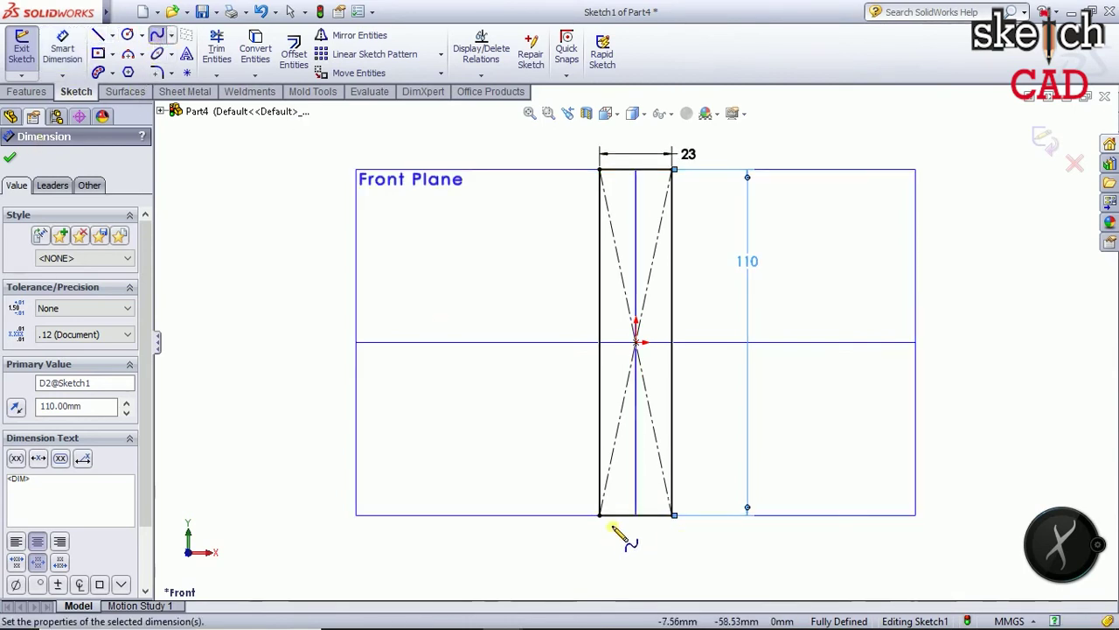
left_click(636, 514)
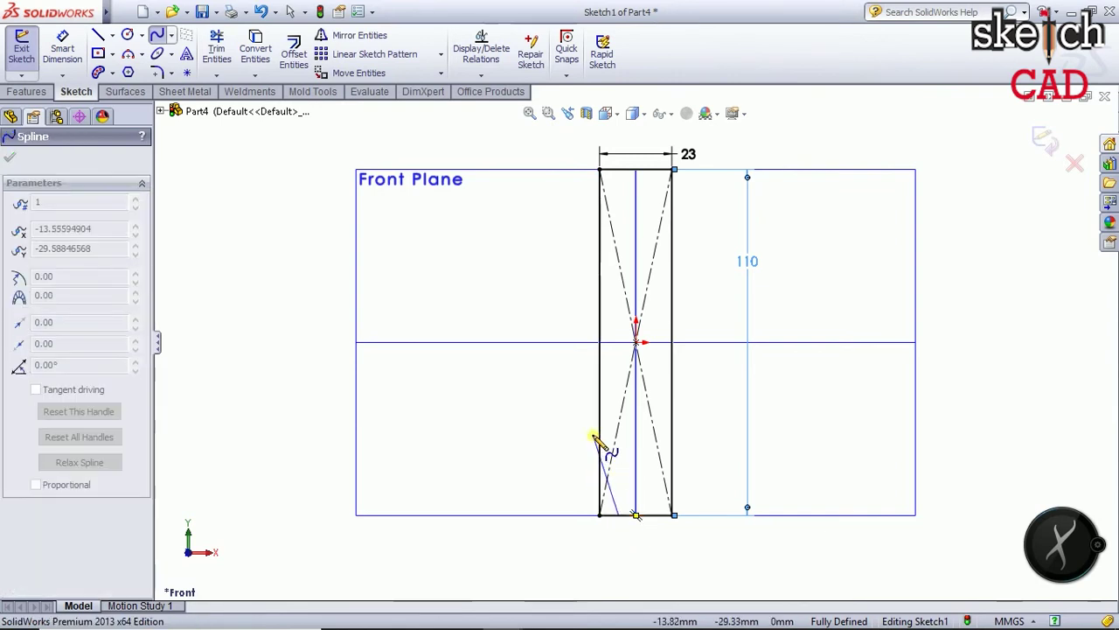
left_click(607, 479)
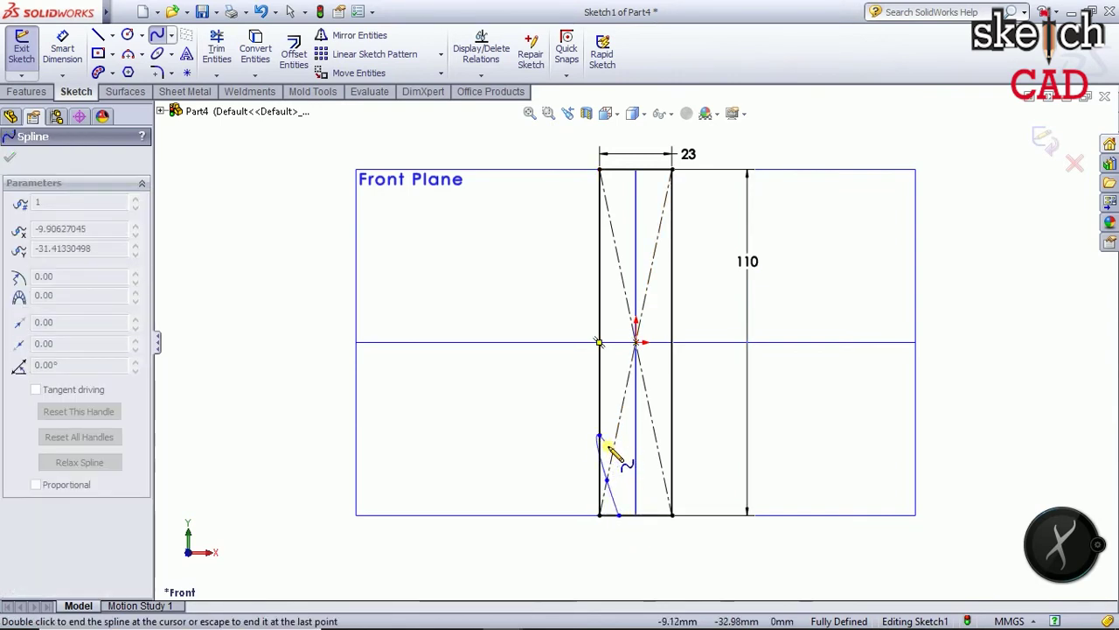
double_click(600, 435)
Power-trim the leftover left-line and bottom-edge stubs outside the curve
left_click(221, 51)
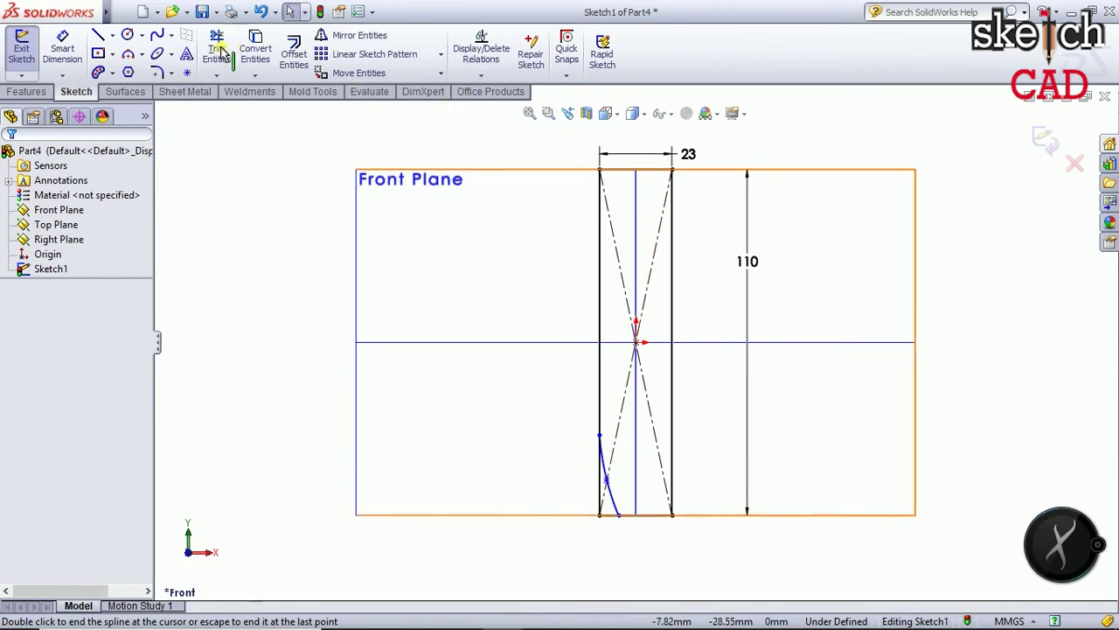
left_click_drag(577, 453, 598, 489)
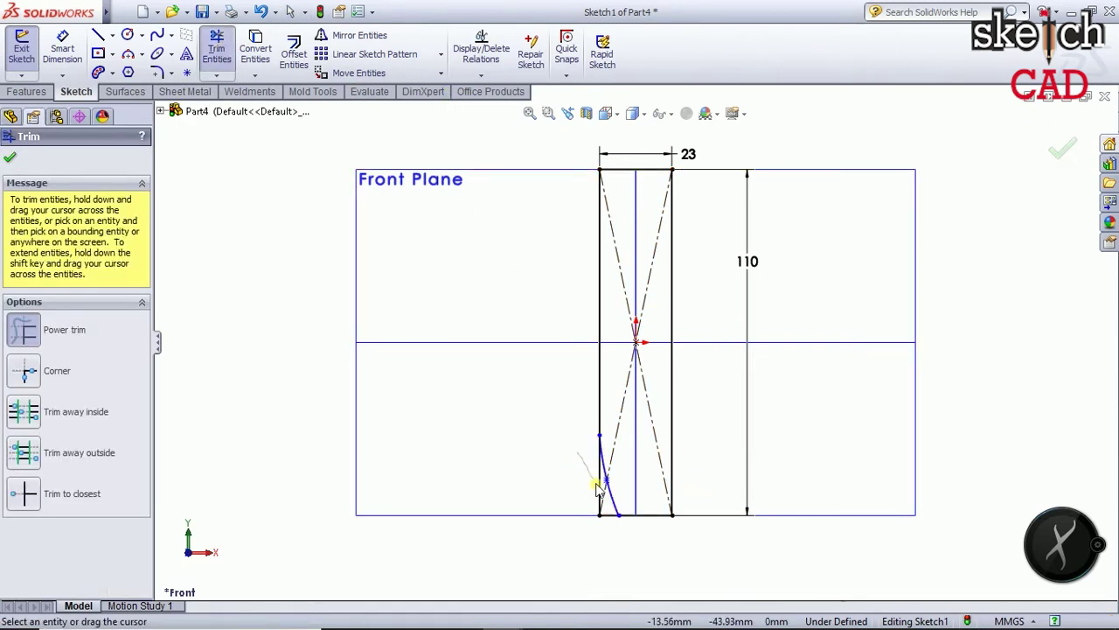
left_click_drag(612, 531, 554, 499)
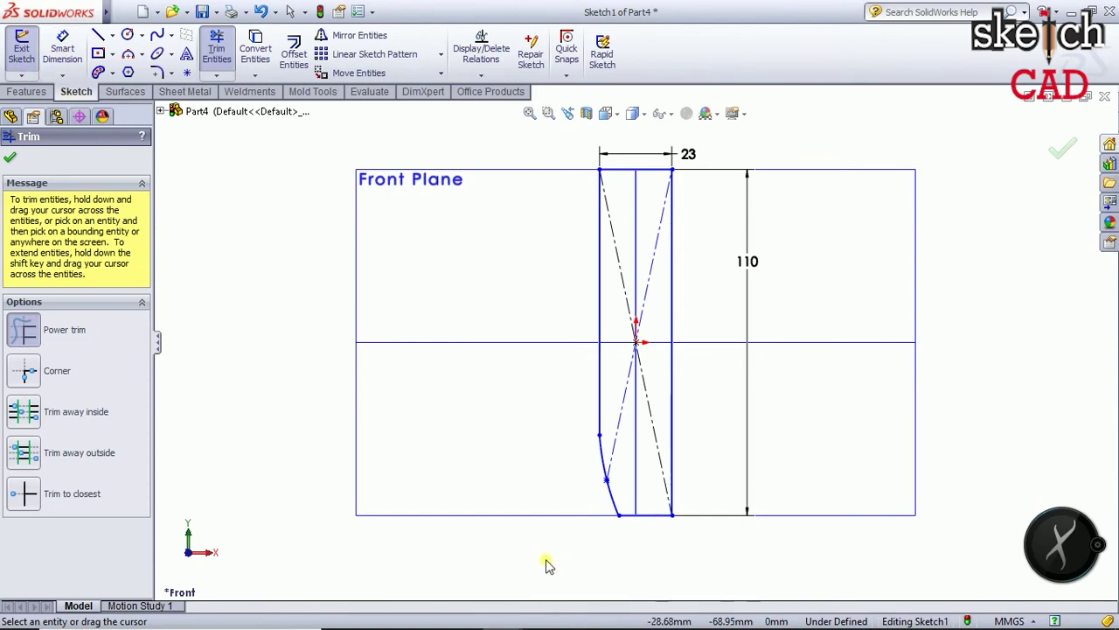
Draw a vertical centerline from the top edge midpoint to the bottom edge midpoint
left_click(115, 35)
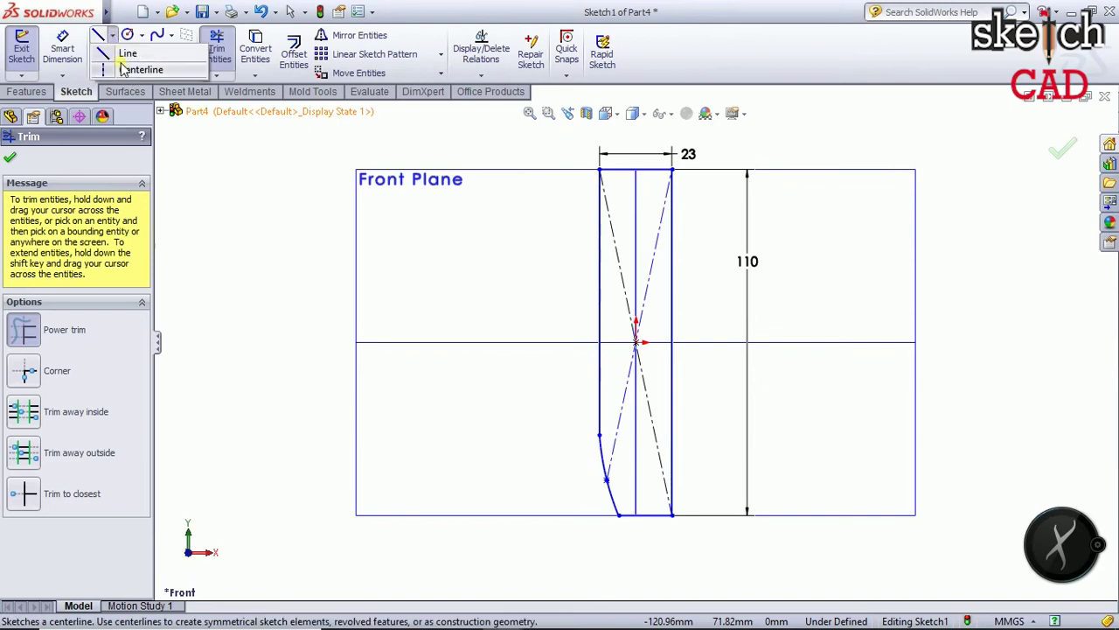
left_click(140, 69)
left_click(636, 169)
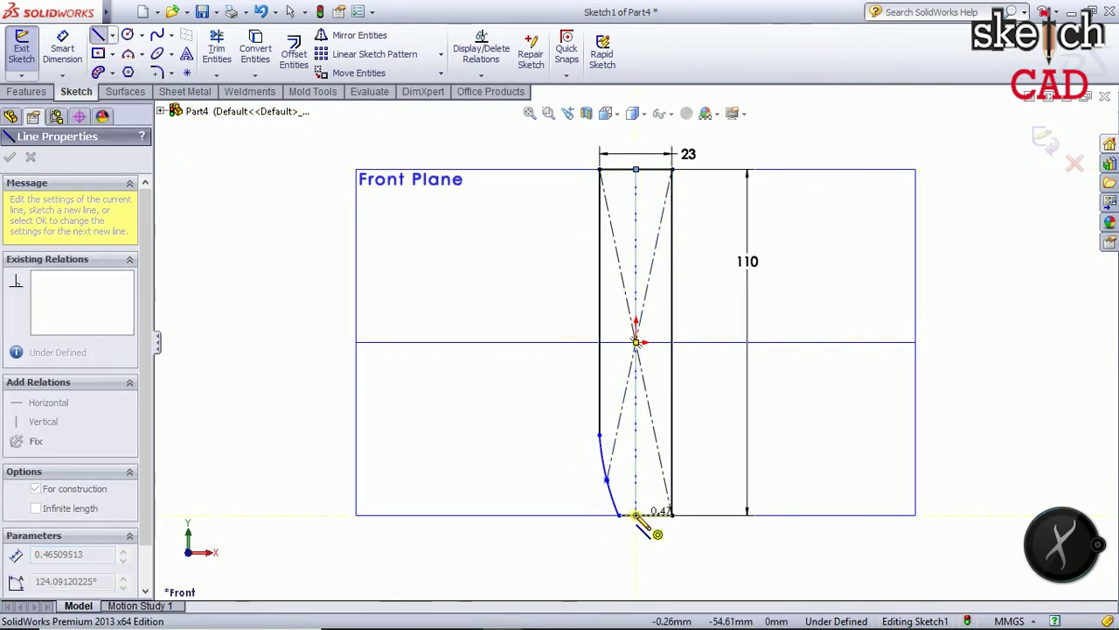
left_click(636, 514)
key("Escape")
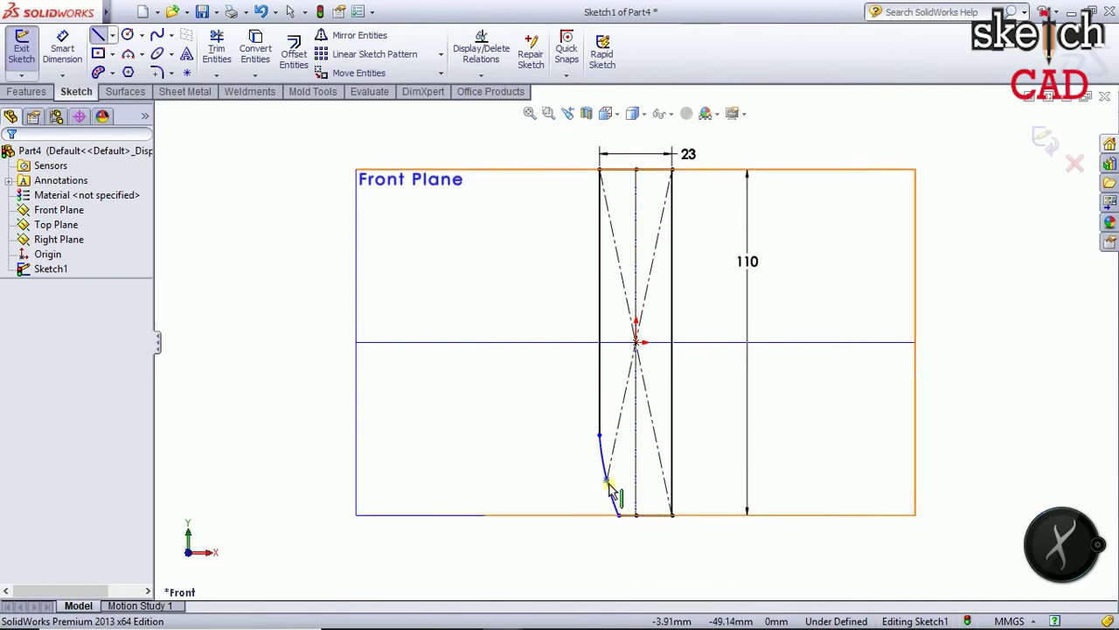
key("Escape")
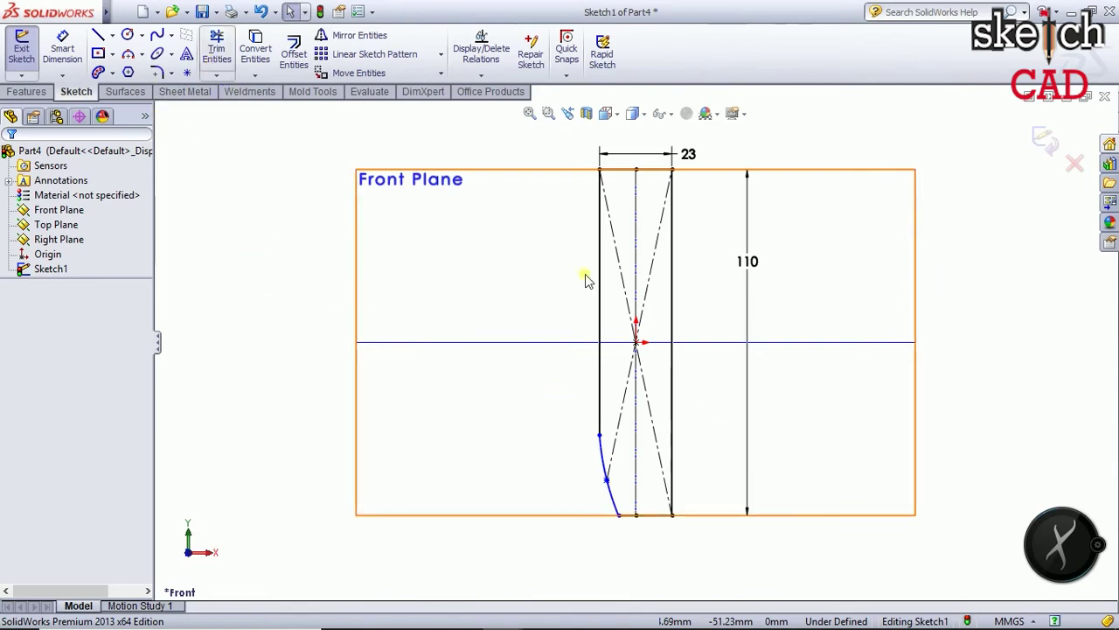
Delete the right side line and mirror the corner spline about the left line
left_click(671, 258)
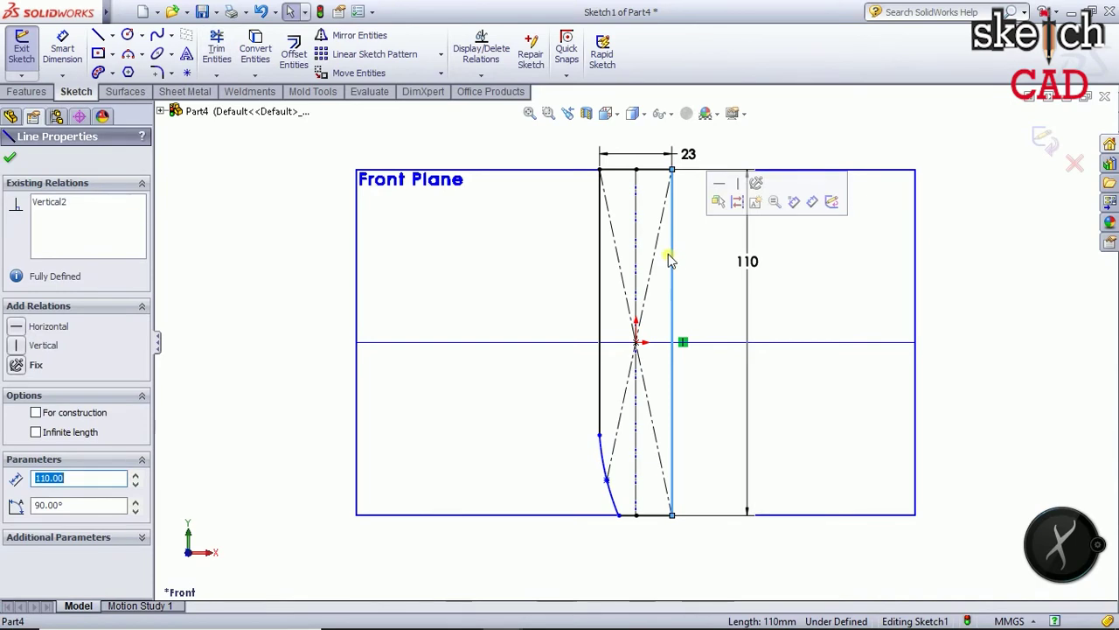
key("Delete")
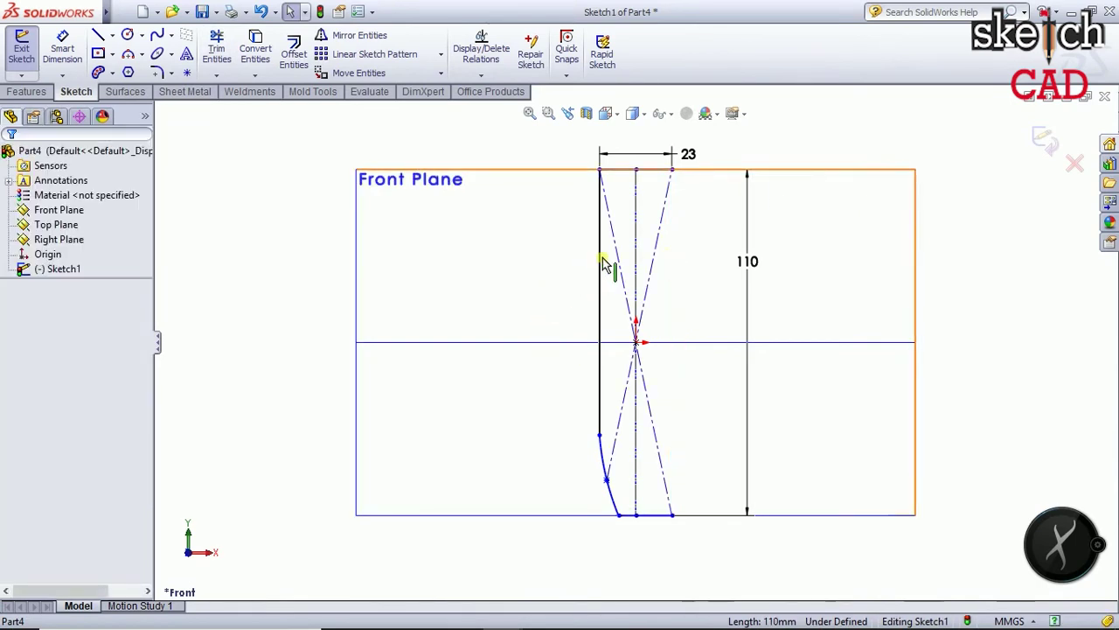
left_click(600, 263)
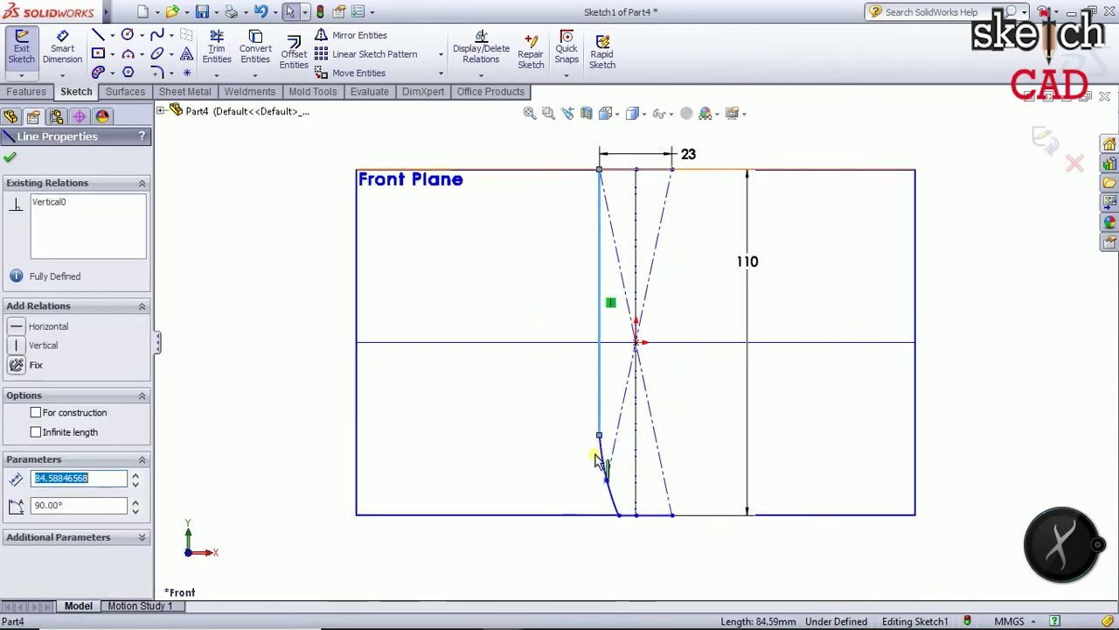
left_click(609, 477, "ctrl")
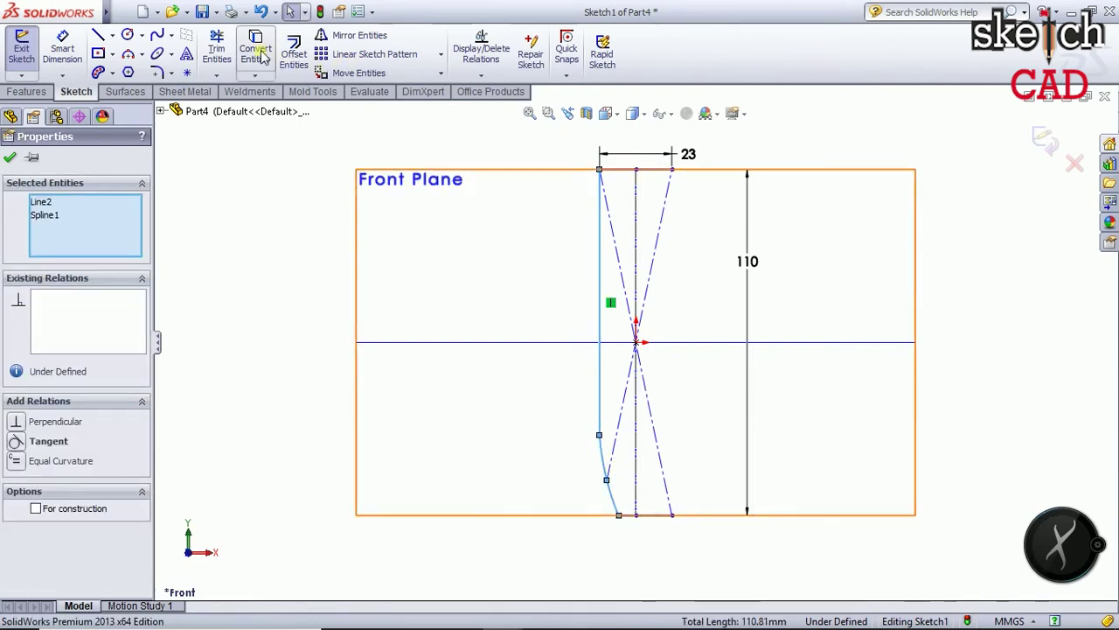
left_click(441, 75)
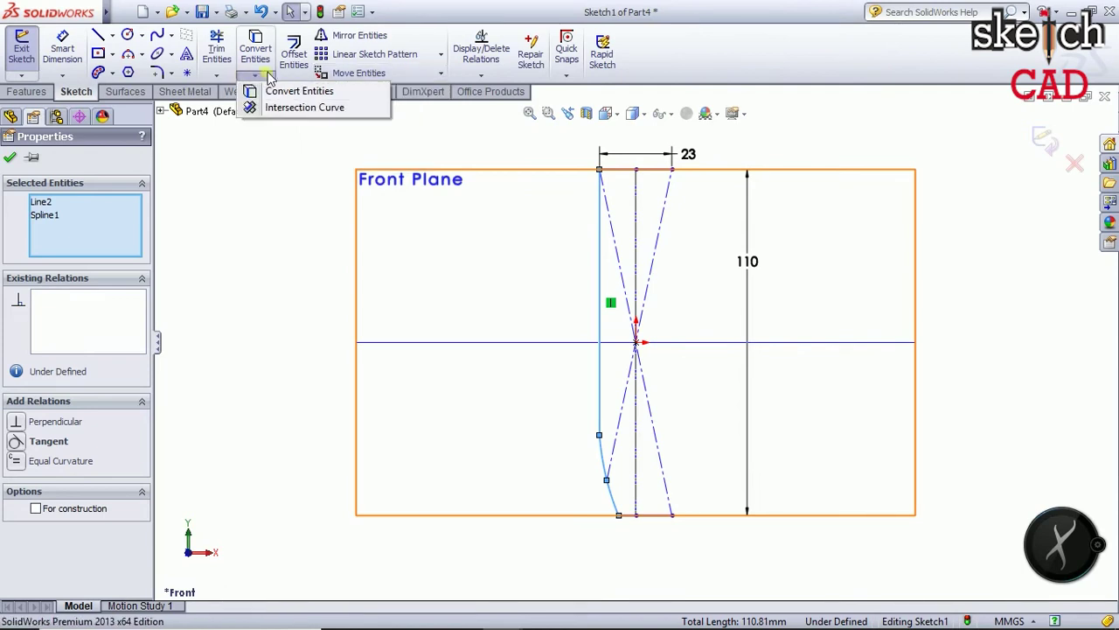
left_click(344, 35)
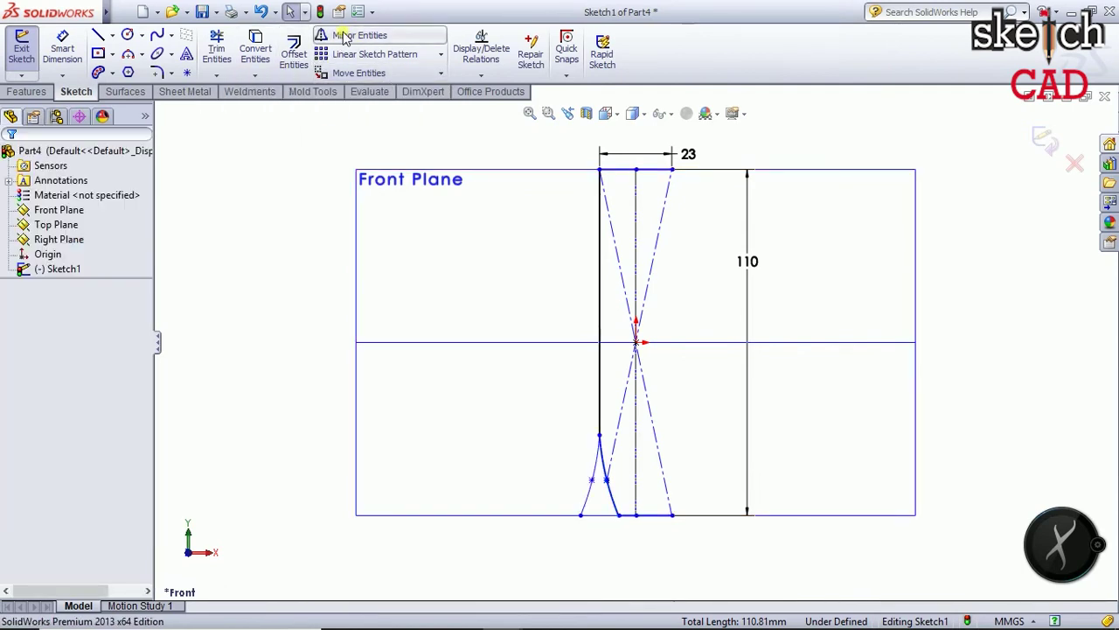
left_click(335, 54)
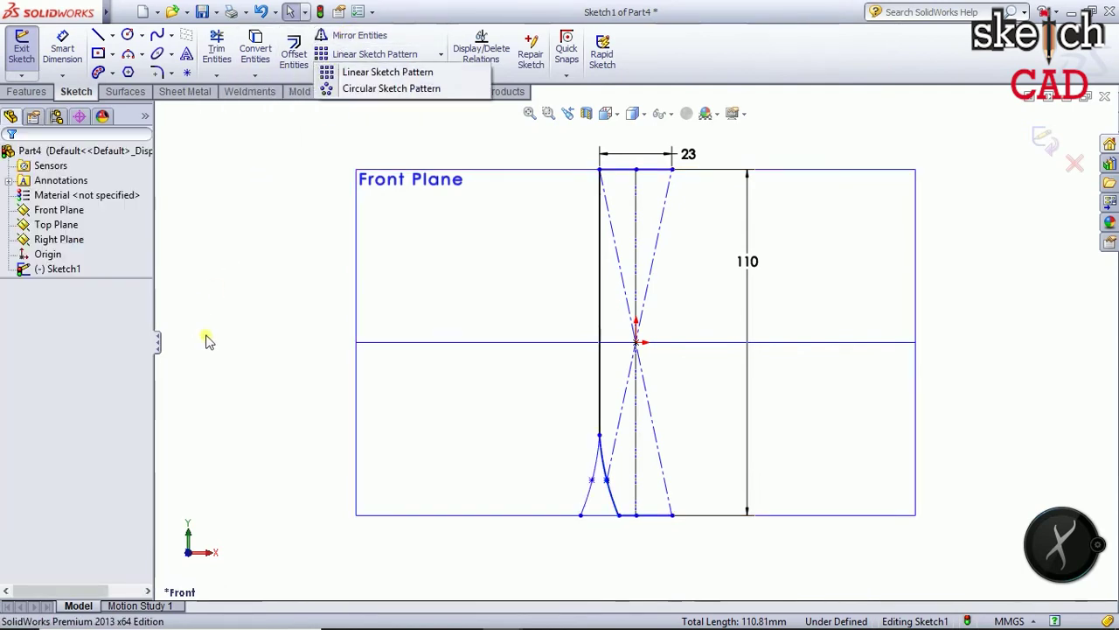
Mirror the corner spline and left side line across the vertical centerline
left_click(359, 35)
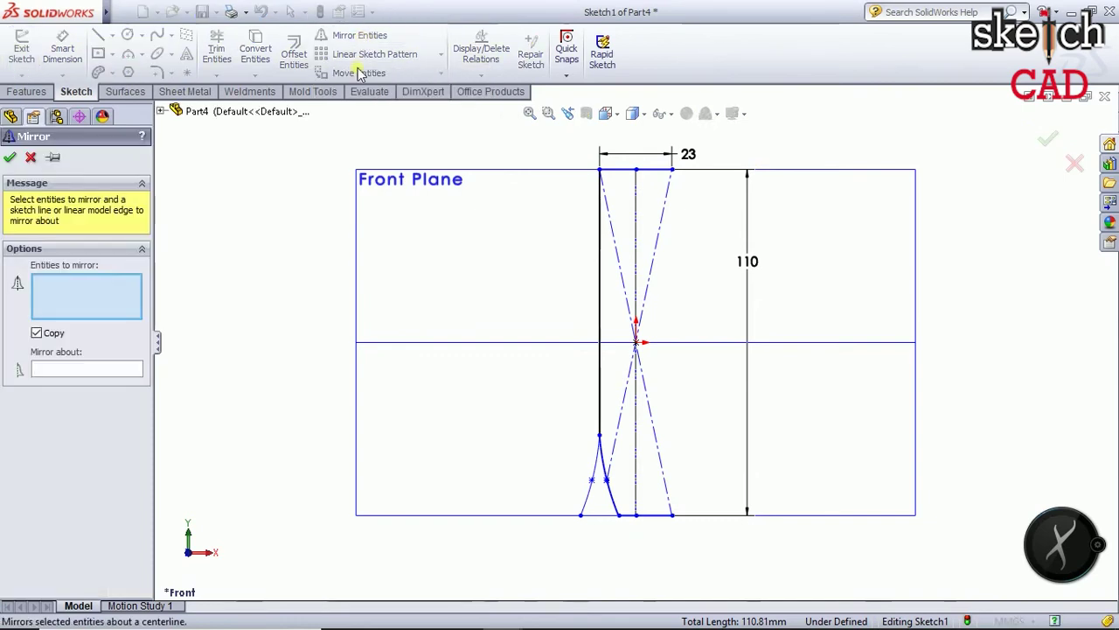
left_click(611, 496)
left_click(601, 383)
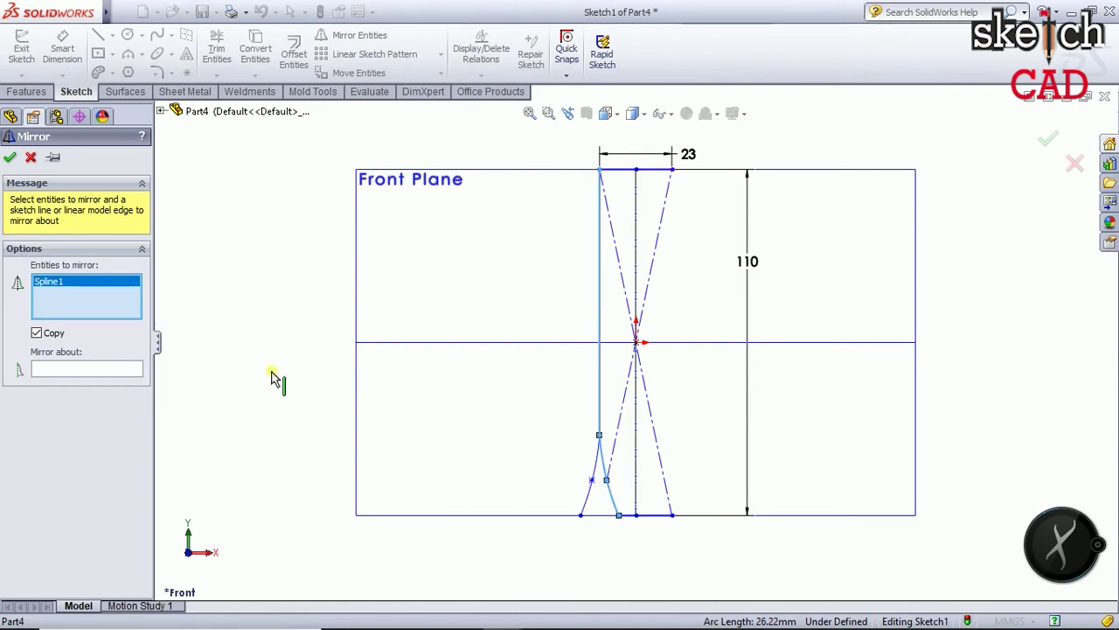
left_click(70, 369)
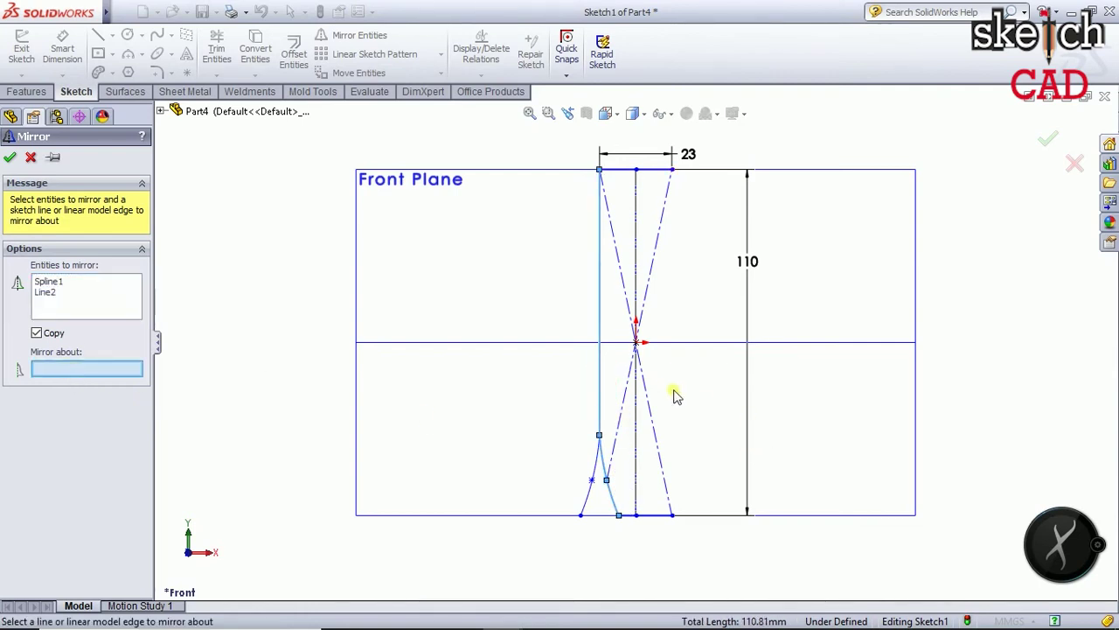
left_click(635, 423)
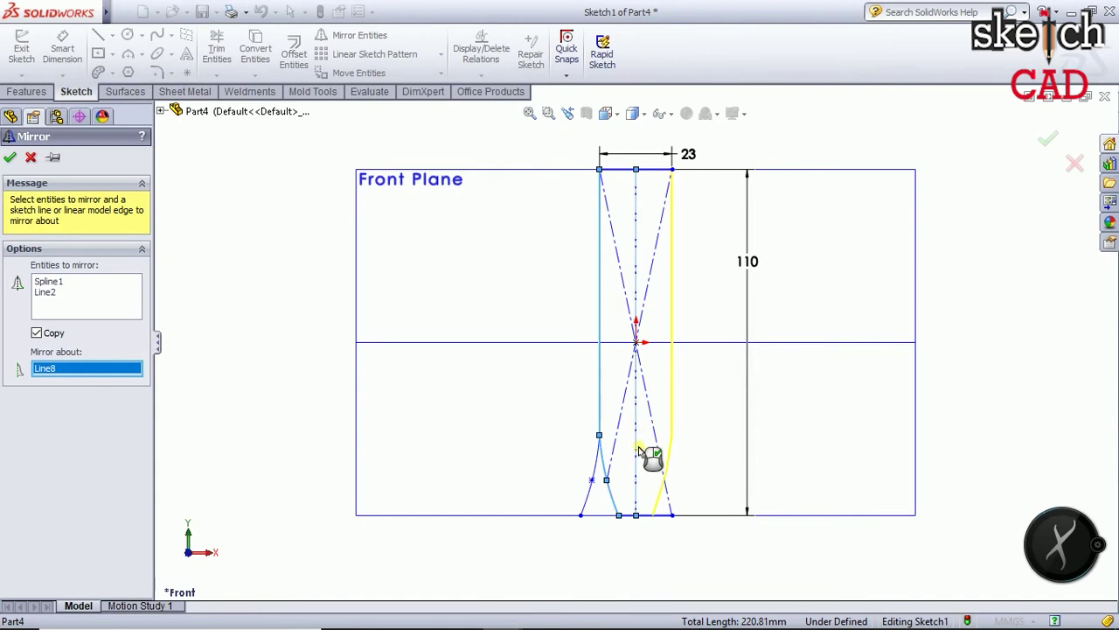
left_click(8, 158)
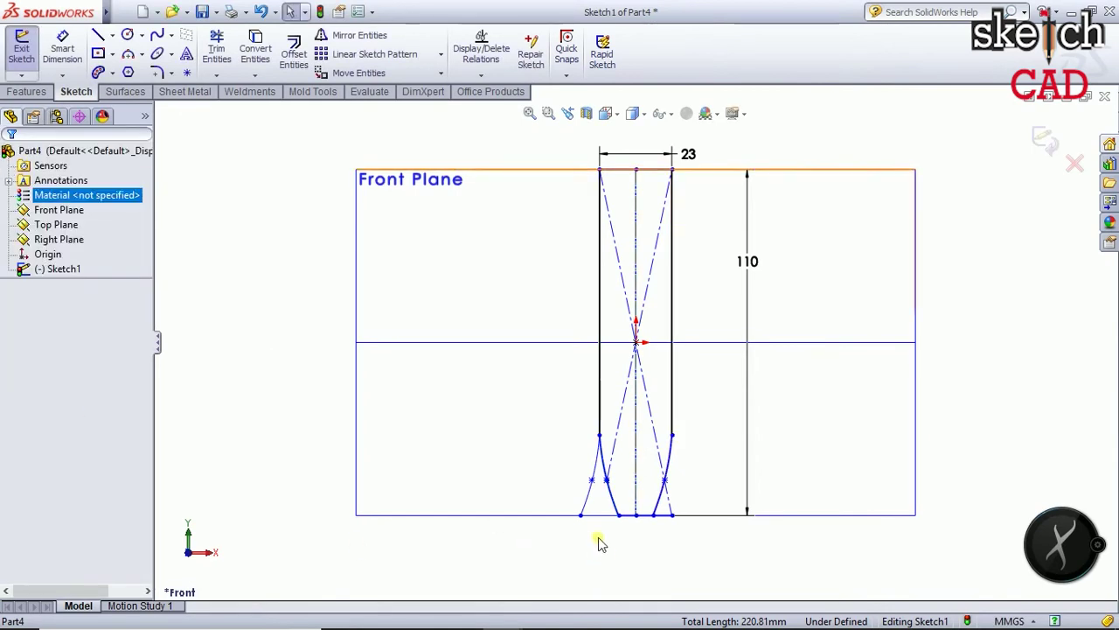
Trim the stray lower-left and lower-right curves, then exit the sketch
left_click(218, 48)
left_click_drag(567, 459, 611, 517)
left_click_drag(688, 494, 663, 543)
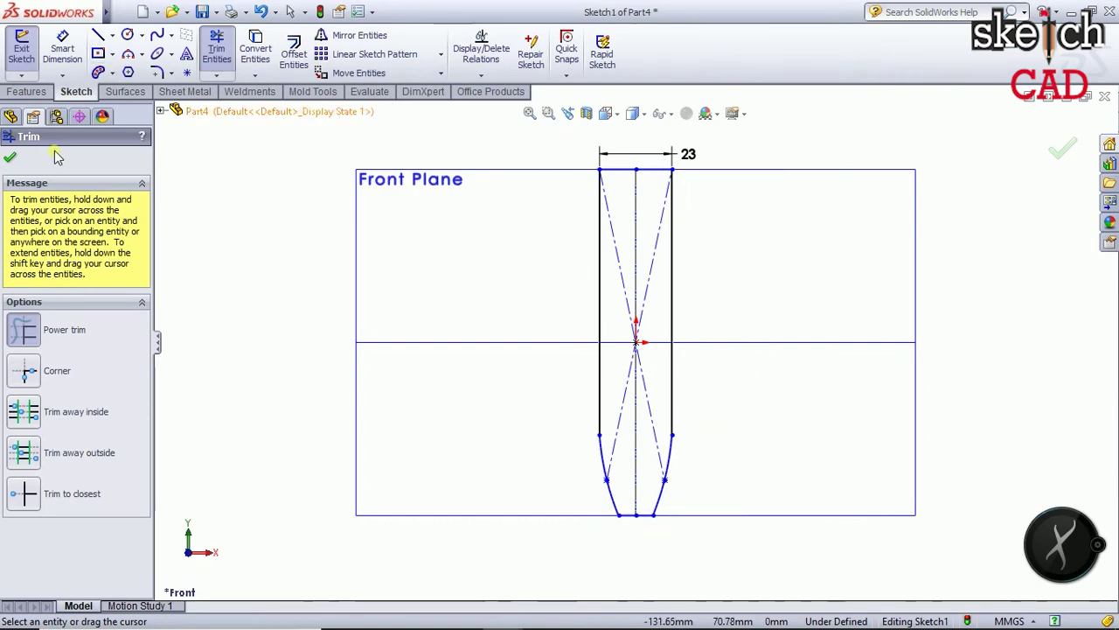
left_click(9, 160)
left_click(23, 54)
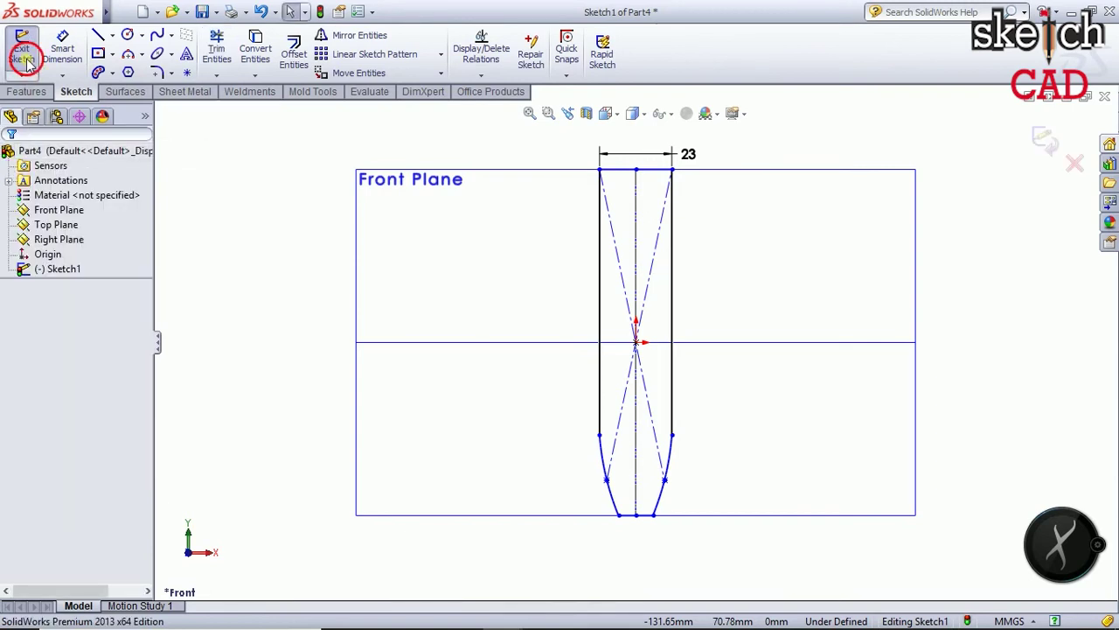
Extrude Sketch1 symmetrically about its plane to 2 mm as the strap body
mouse_move(802, 394)
middle_mouse_down()
mouse_move(824, 292)
mouse_move(862, 325)
mouse_move(851, 355)
middle_mouse_up()
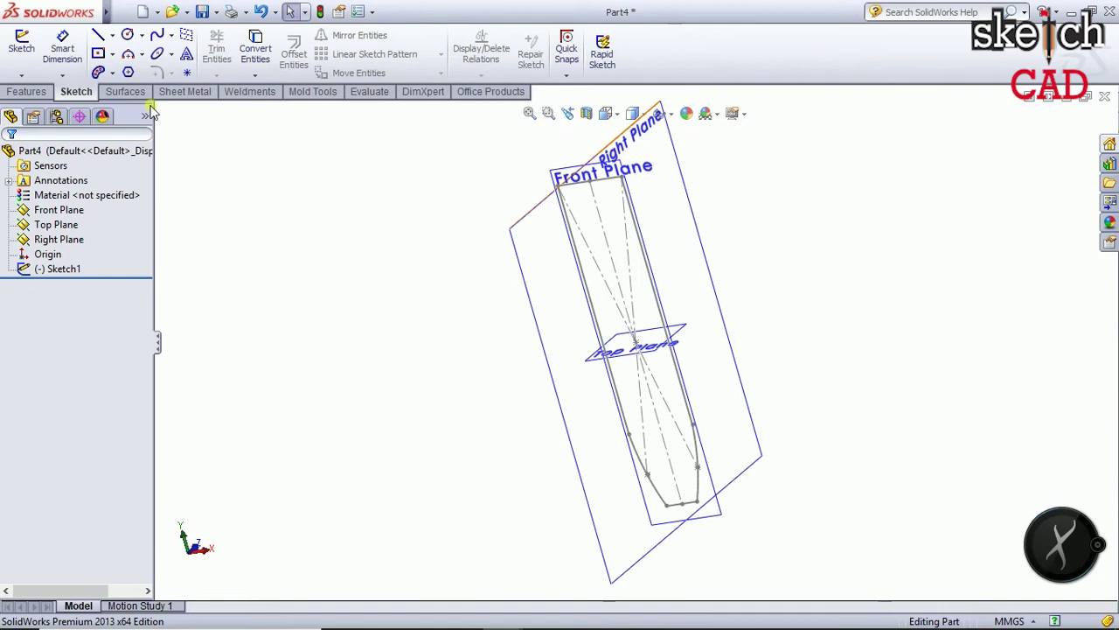
left_click(26, 91)
left_click(28, 53)
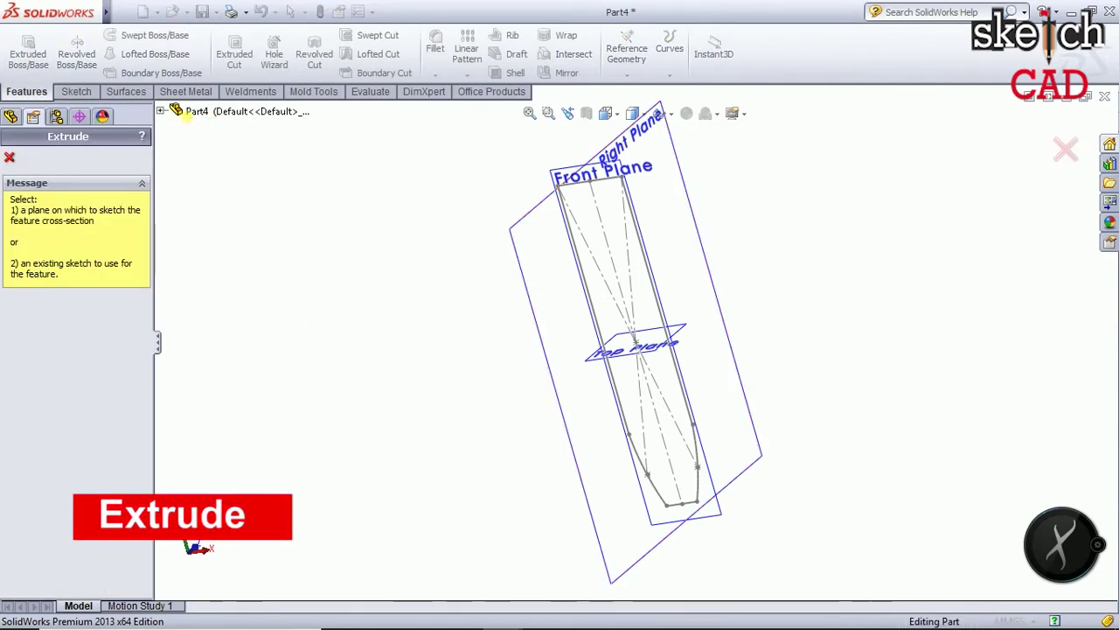
left_click(162, 112)
left_click(220, 232)
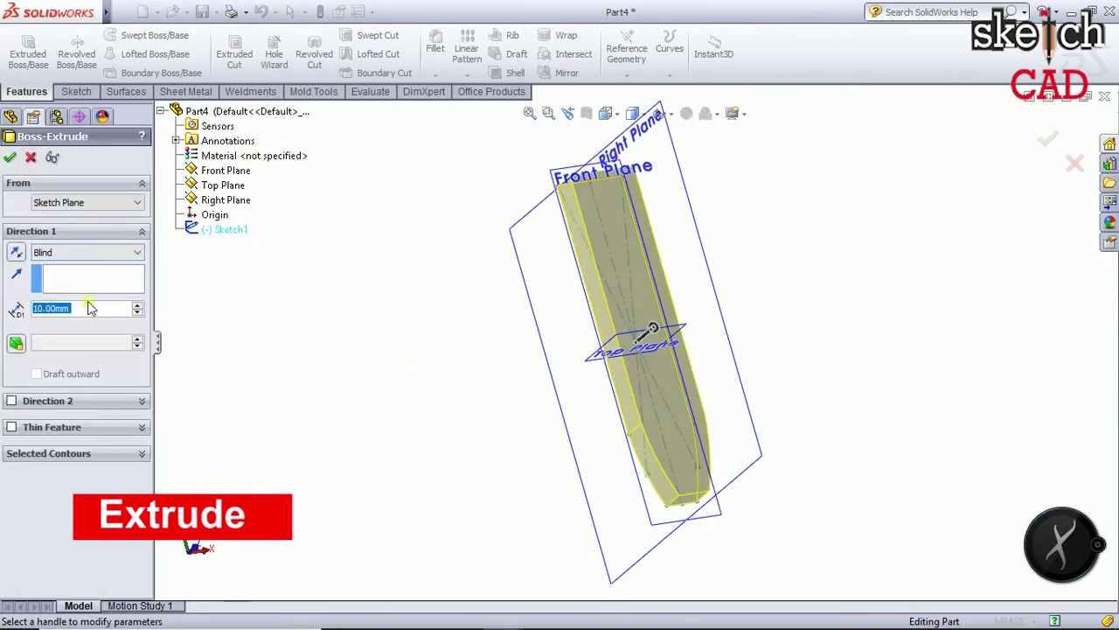
type("2")
left_click(87, 251)
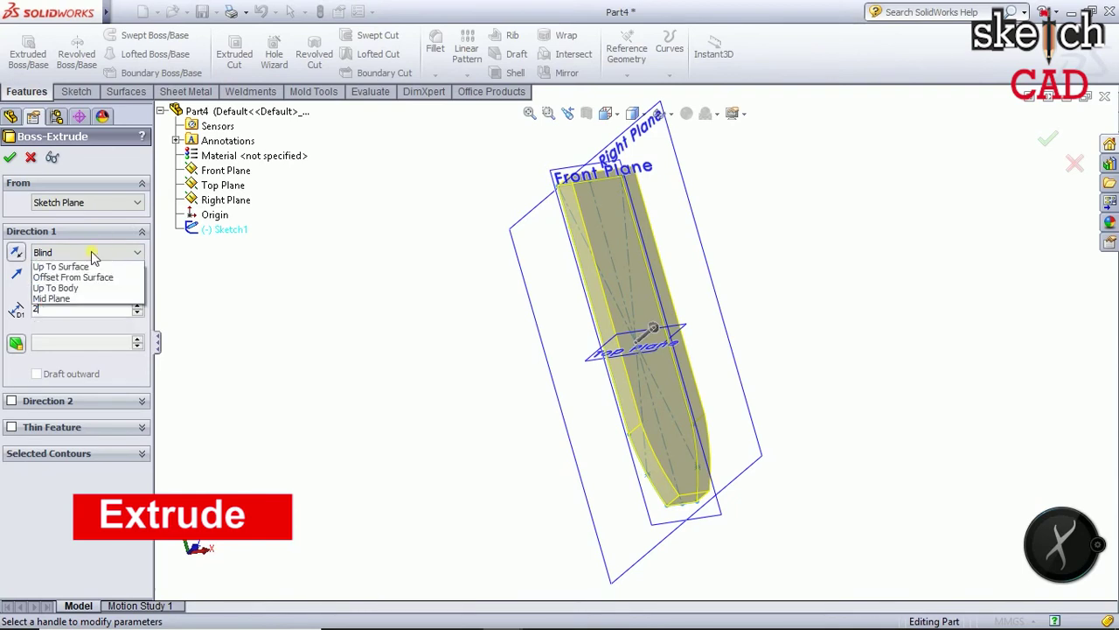
left_click(55, 320)
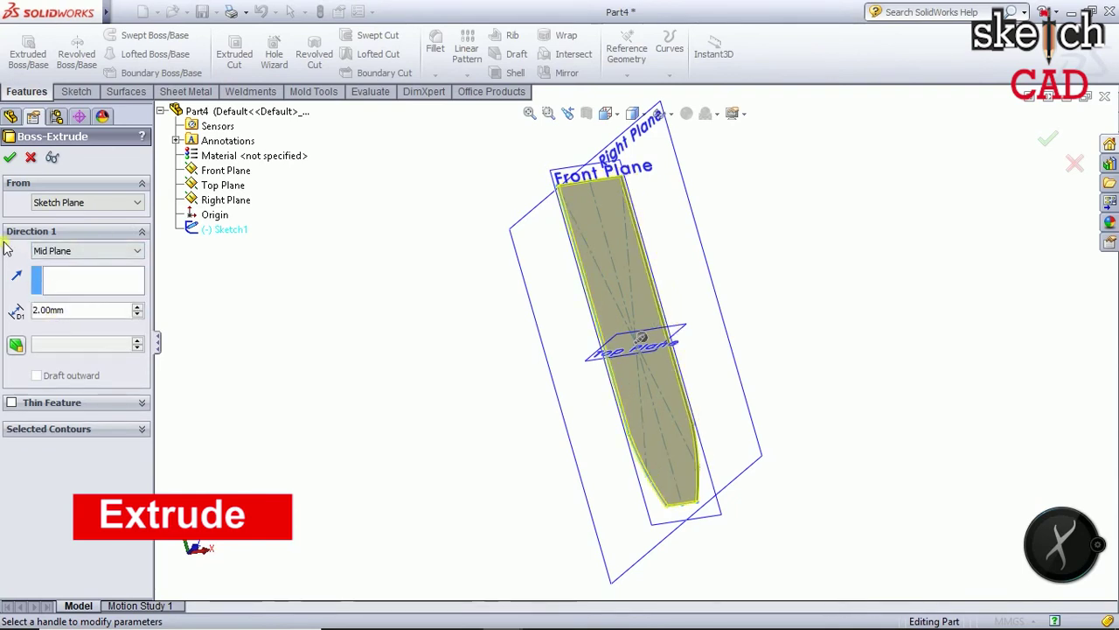
left_click(9, 158)
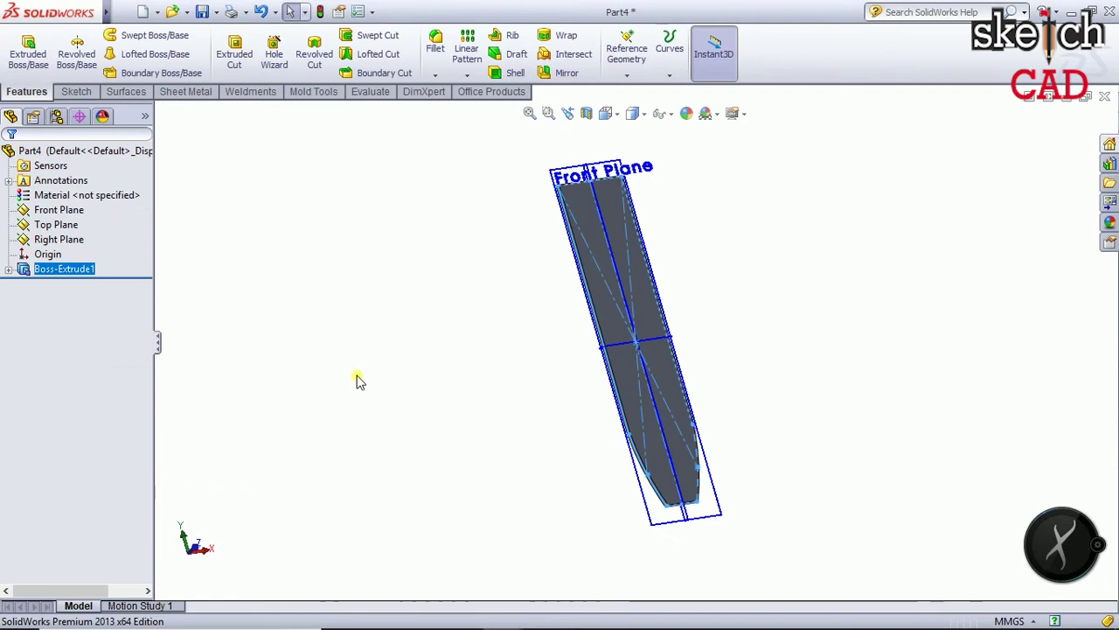
Open a new sketch on the strap's front face
mouse_move(751, 429)
middle_mouse_down()
mouse_move(682, 452)
mouse_move(814, 446)
mouse_move(794, 452)
middle_mouse_up()
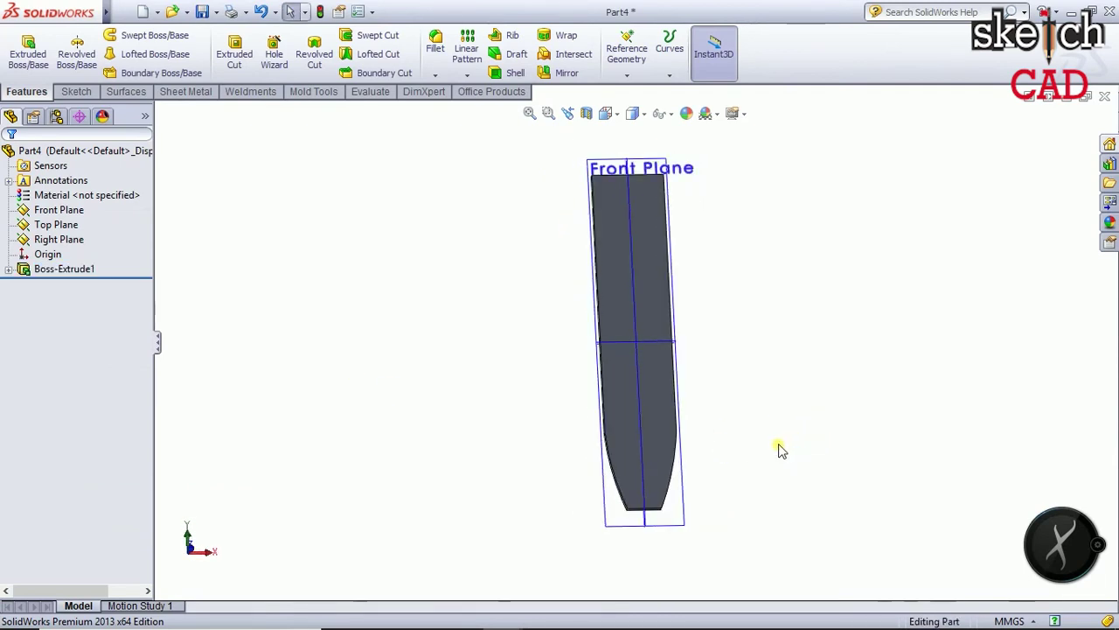
middle_click_drag(739, 391, 723, 392, "ctrl")
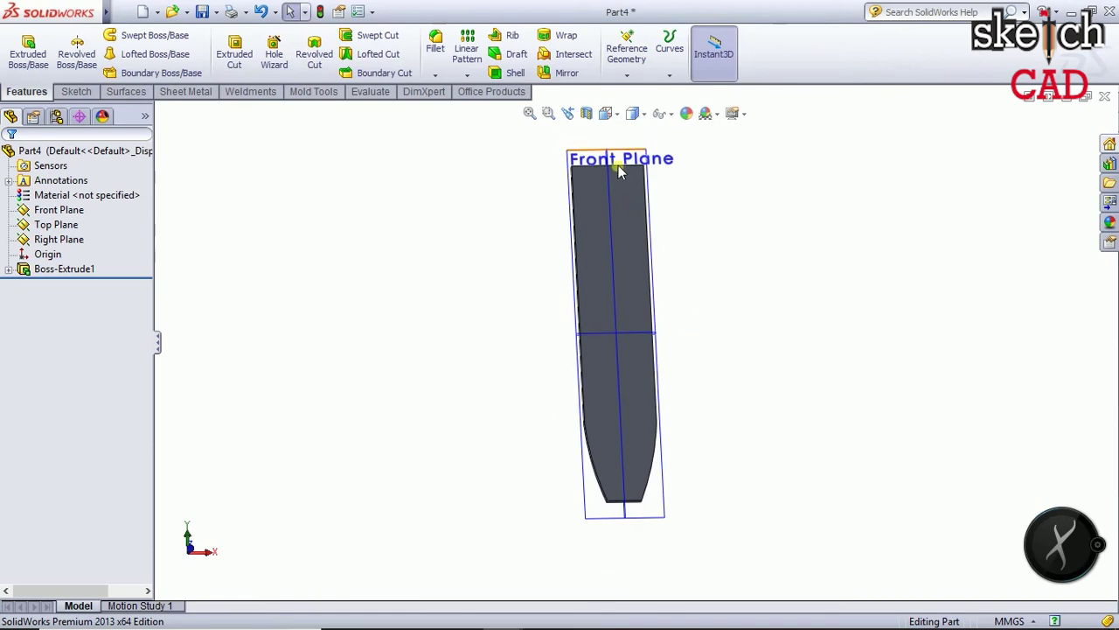
mouse_move(676, 222)
middle_mouse_down()
mouse_move(720, 305)
mouse_move(773, 285)
mouse_move(724, 360)
middle_mouse_up()
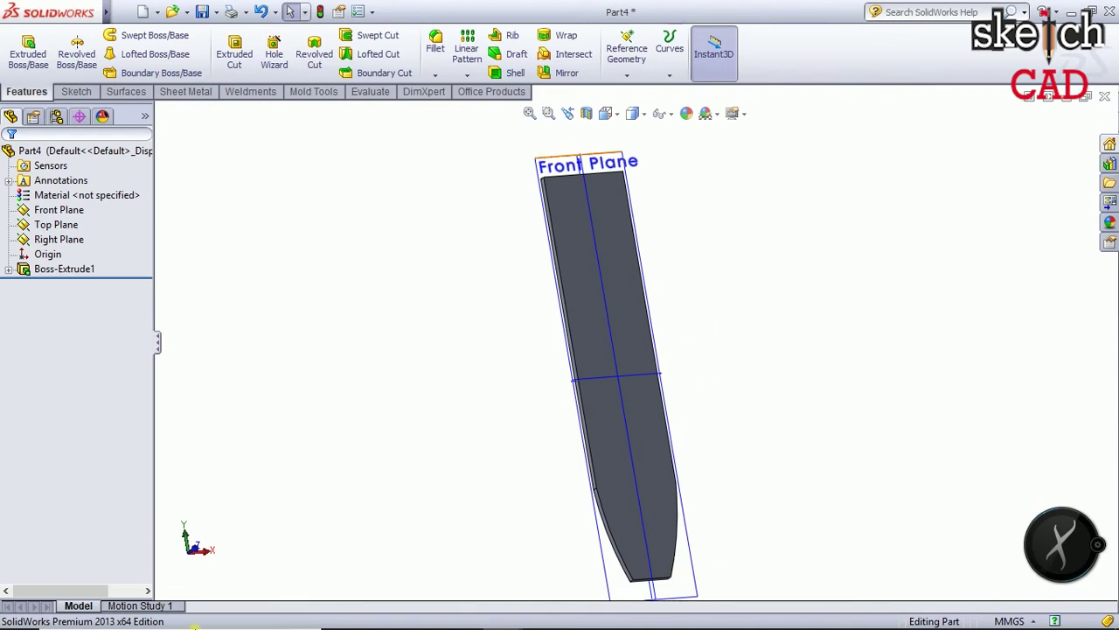
left_click(615, 258)
left_click(683, 211)
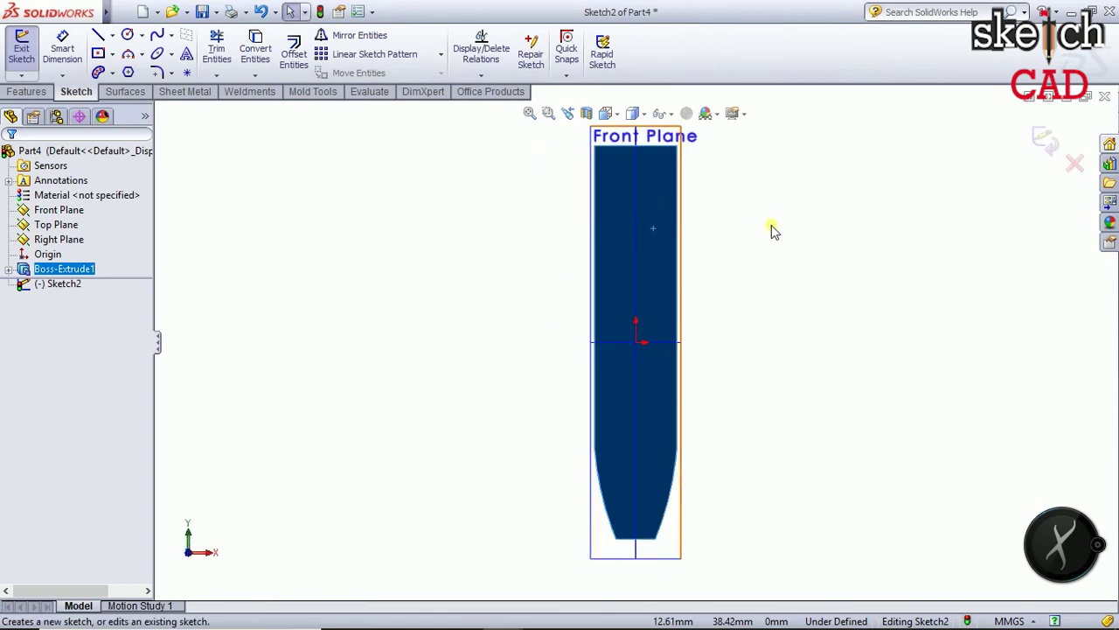
Draw a small circle centred on the strap's centreline
left_click(1029, 194)
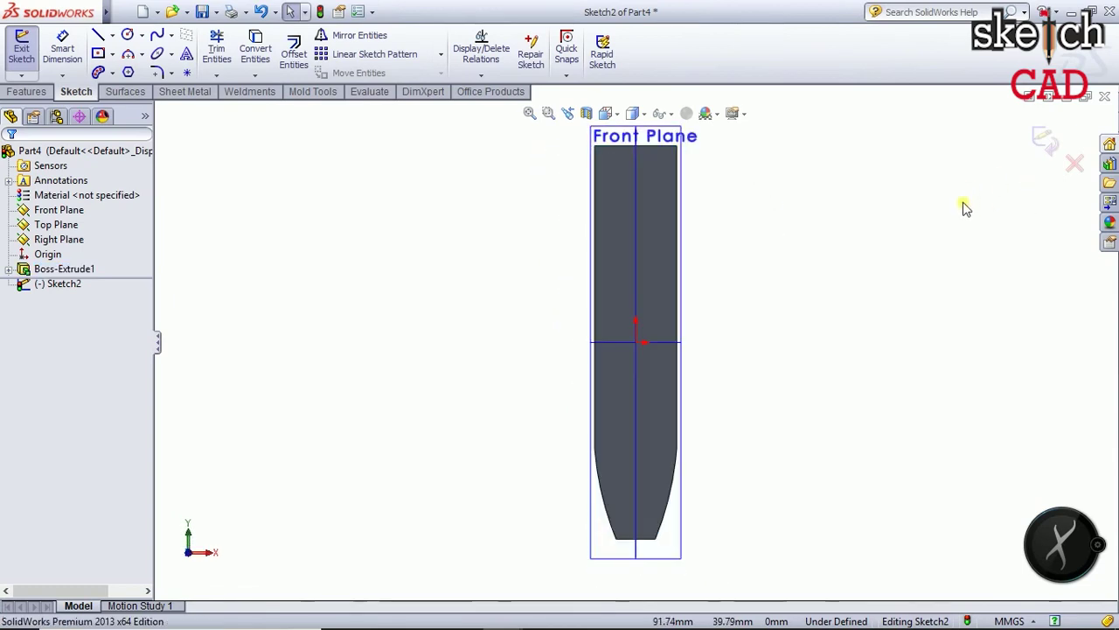
left_click(127, 35)
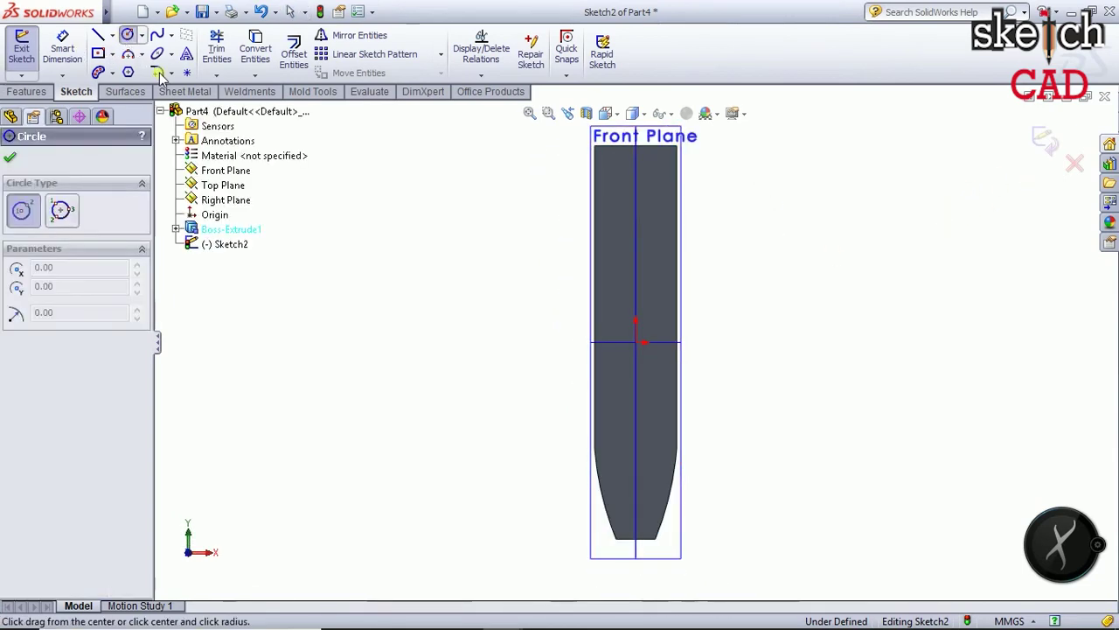
left_click(636, 296)
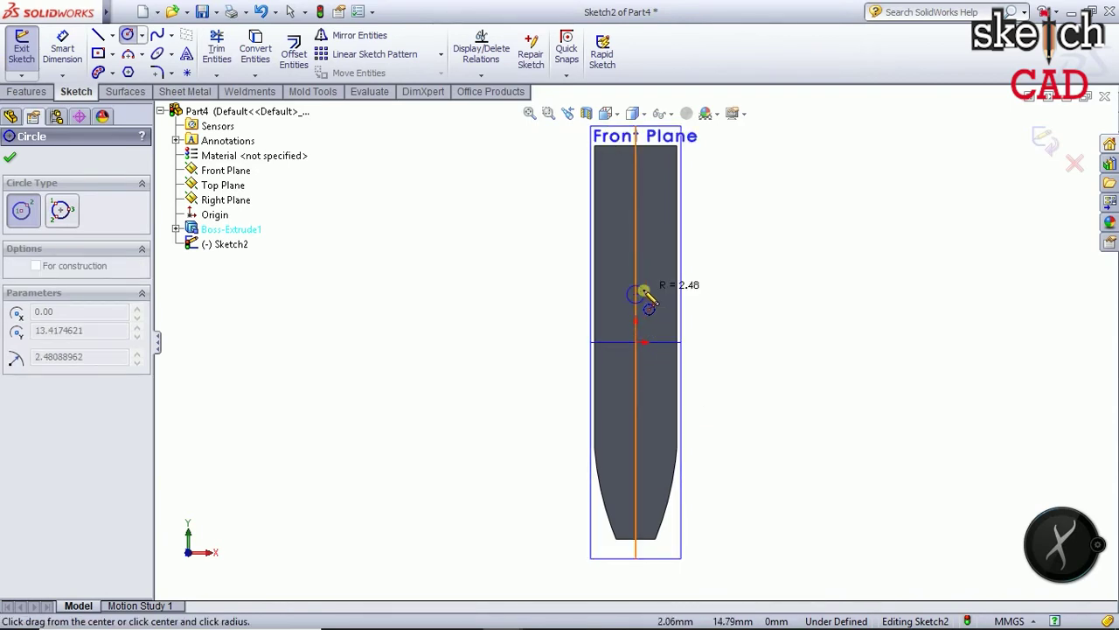
left_click(643, 291)
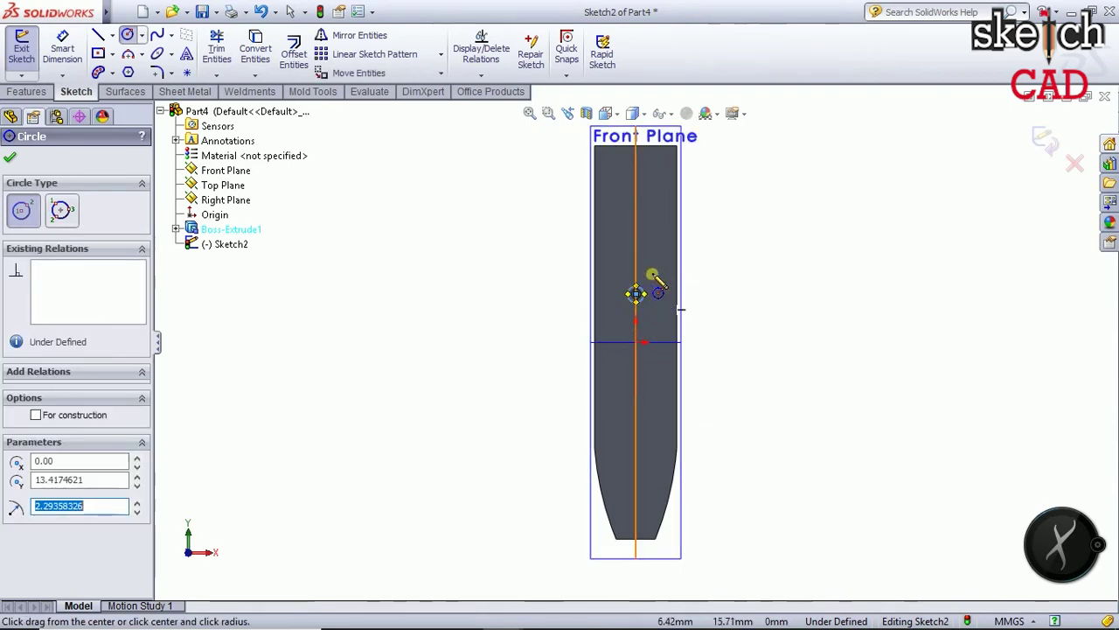
left_click(11, 160)
Dimension the circle centre 45 mm below the strap's top edge
left_click(62, 48)
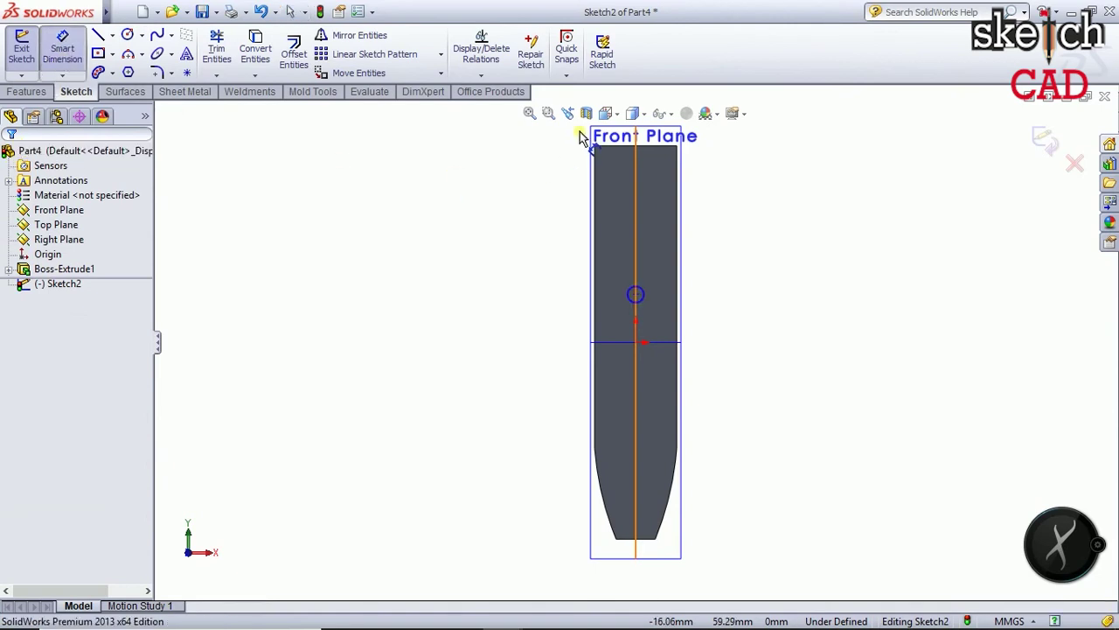
left_click(624, 147)
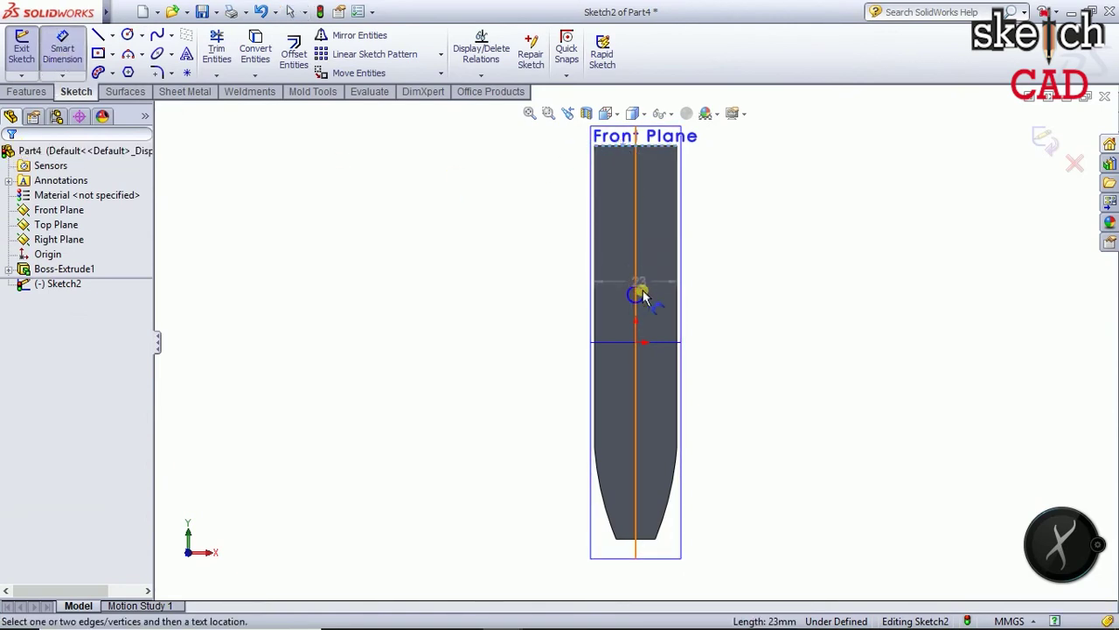
left_click(636, 295)
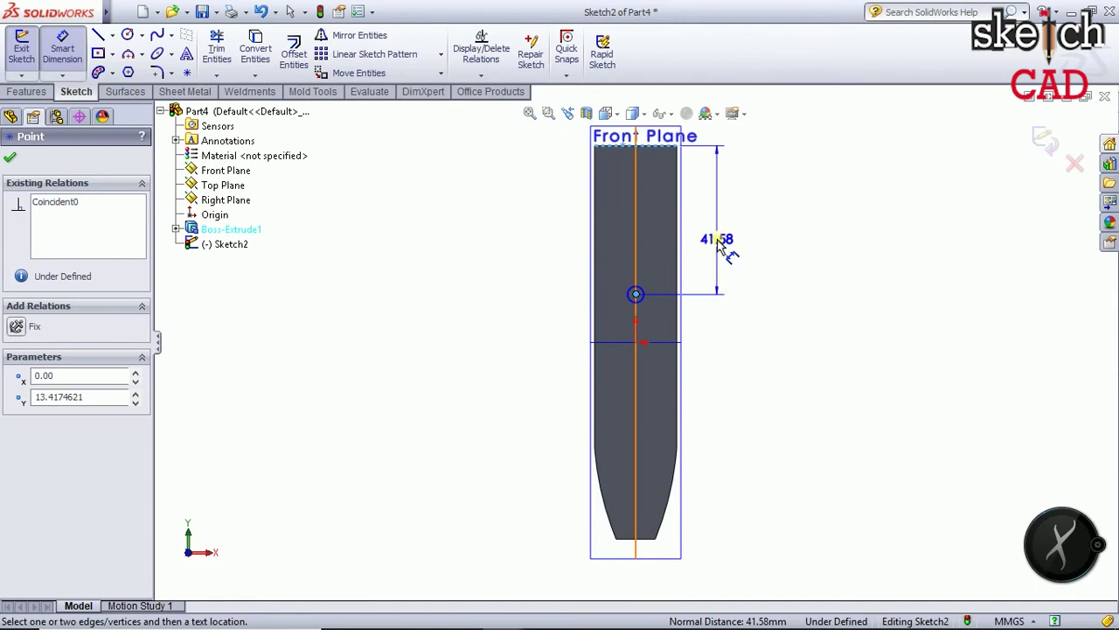
left_click(750, 238)
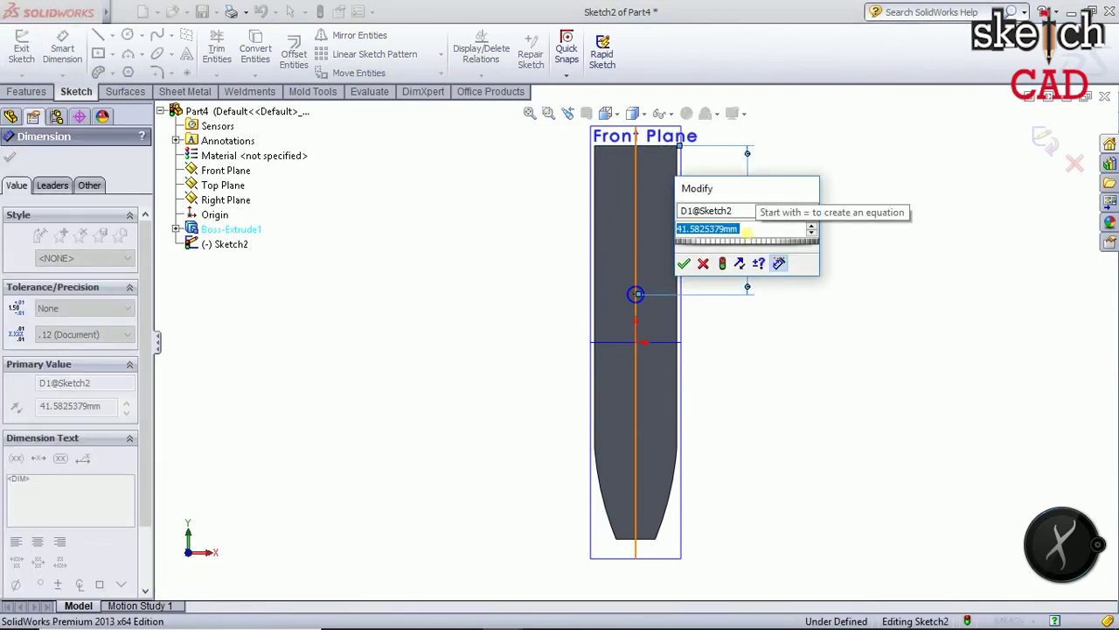
left_click(704, 228)
type("45")
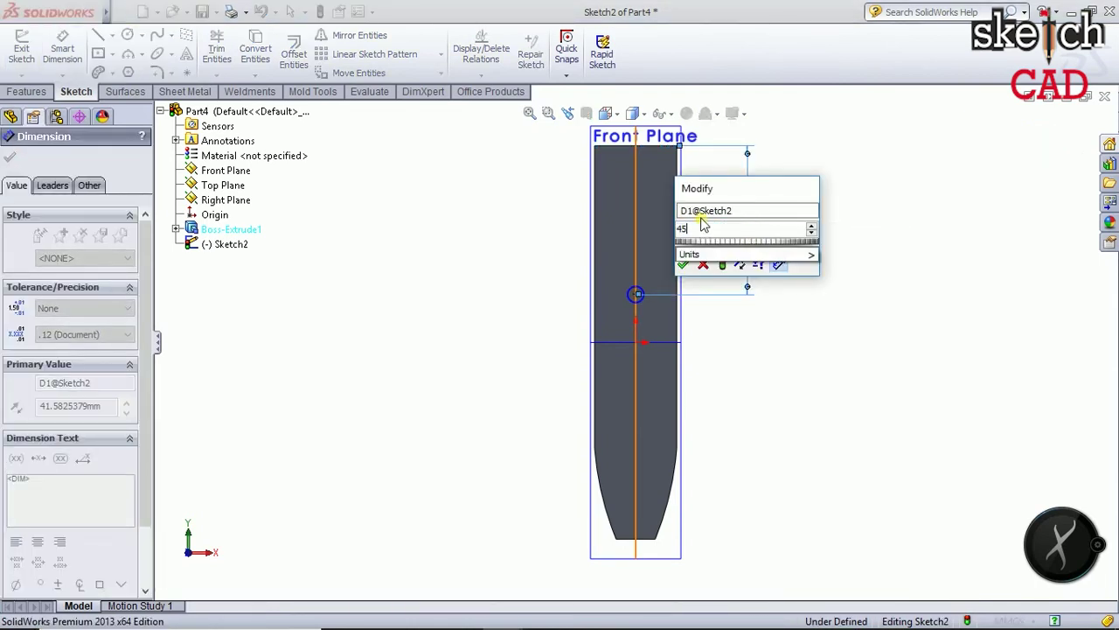
key("Return")
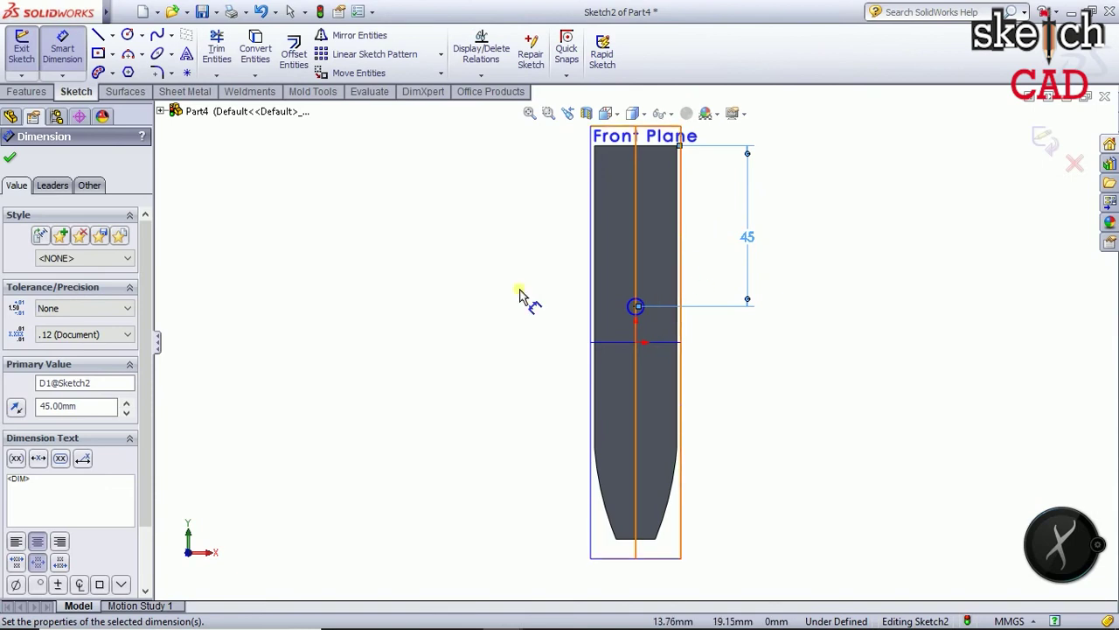
Give the circle a 2 mm diameter, correcting the initial 1.5, and exit the sketch
left_click(636, 308)
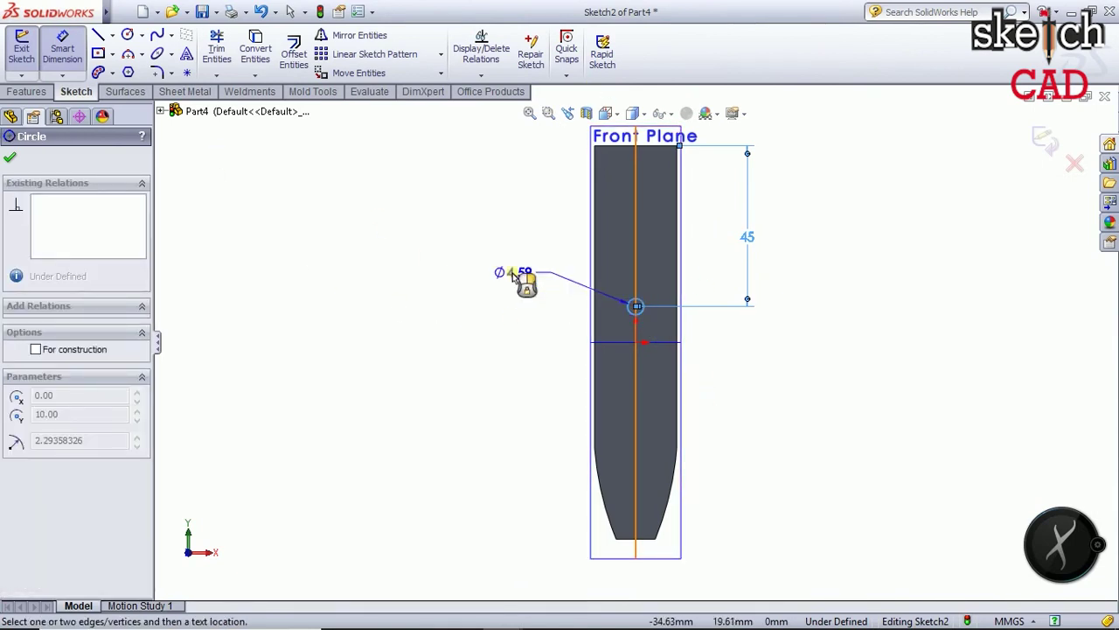
left_click(518, 277)
type("1.5")
key("Return")
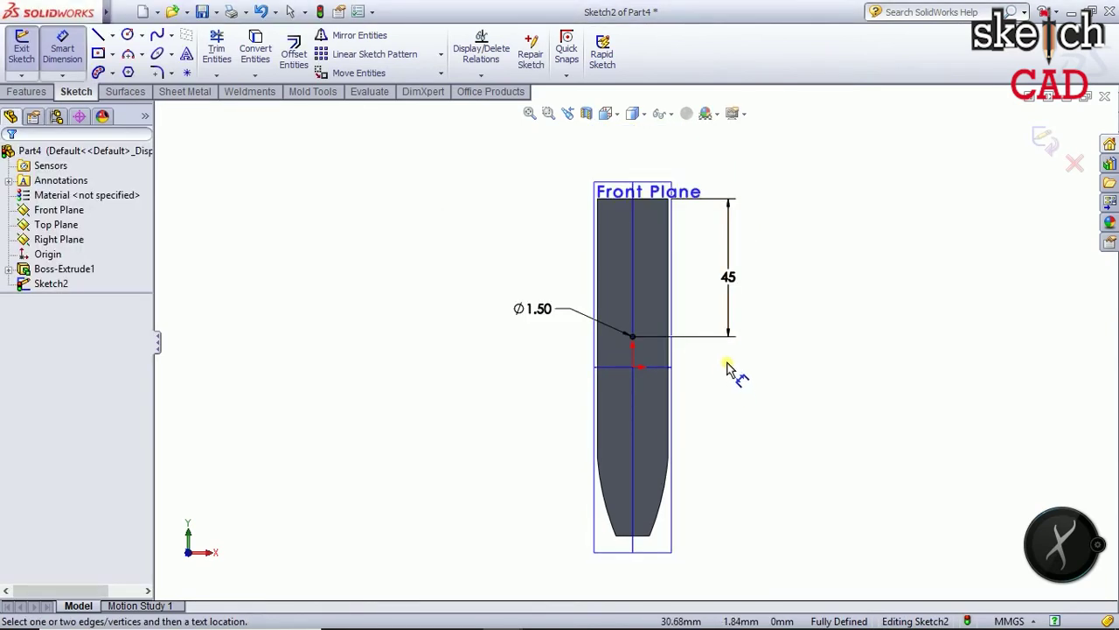
double_click(560, 315)
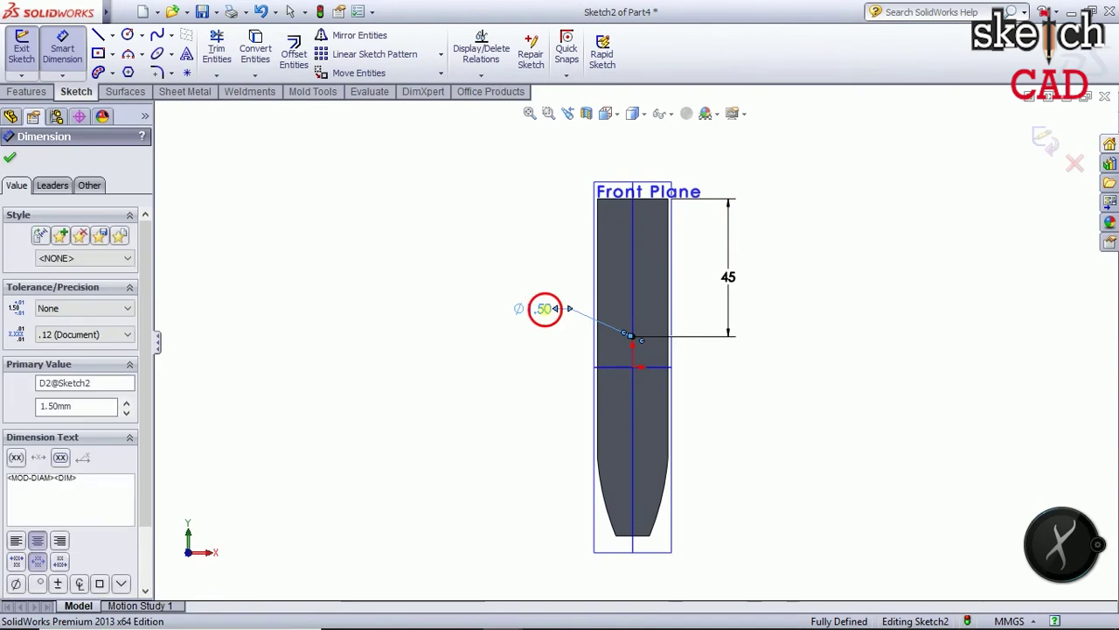
type("2")
key("Return")
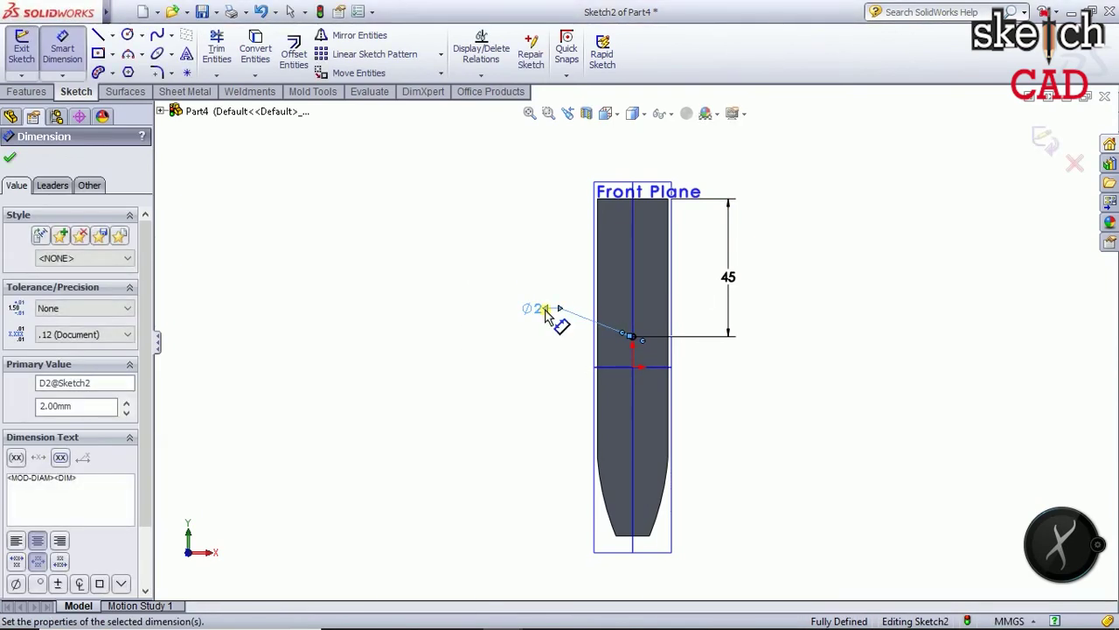
left_click(10, 157)
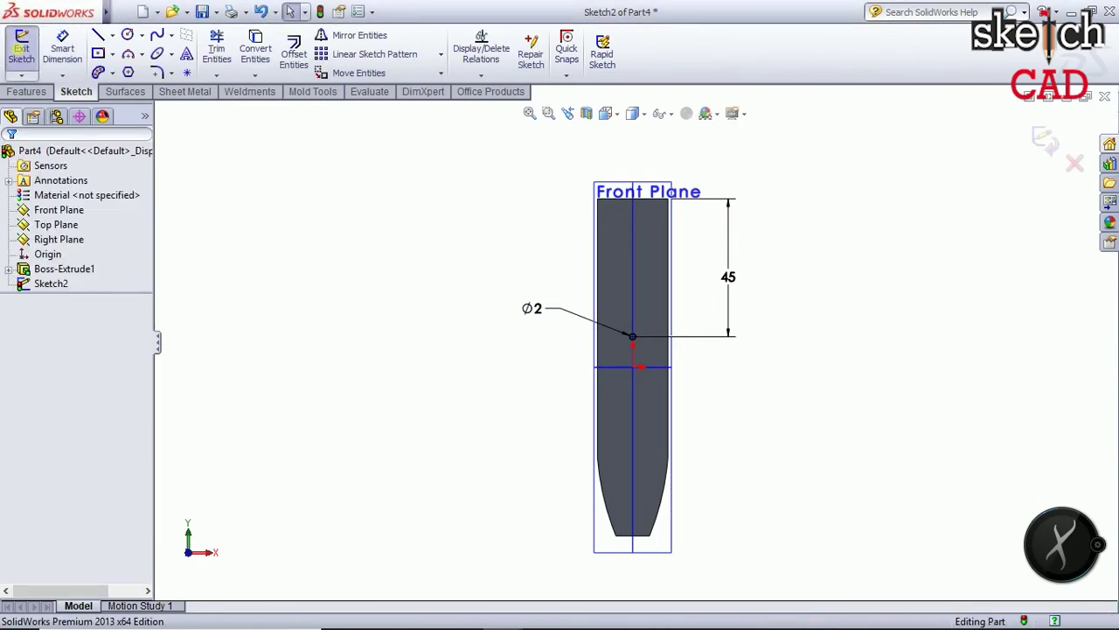
left_click(19, 54)
left_click(234, 54)
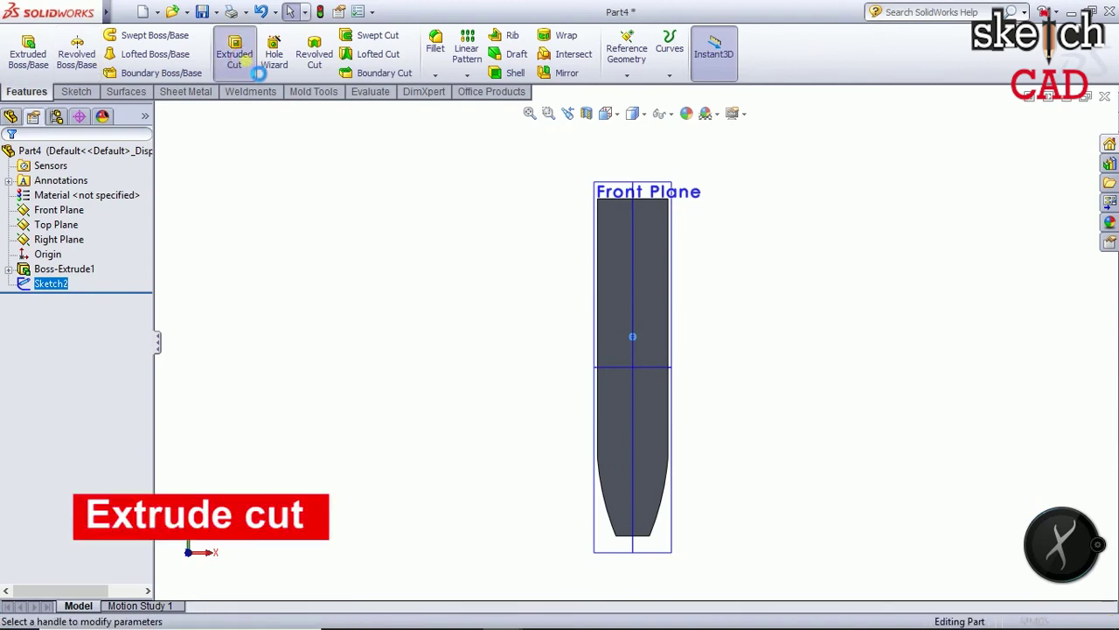
Cut the 2 mm circle Through All to create Cut-Extrude1
left_click(75, 253)
left_click(67, 274)
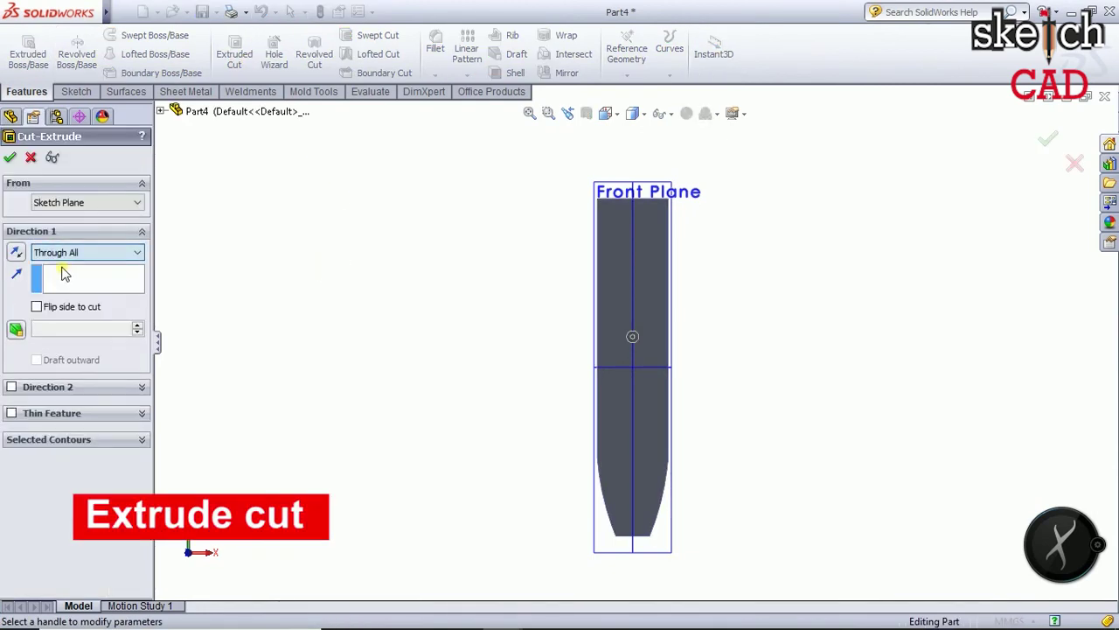
left_click(11, 158)
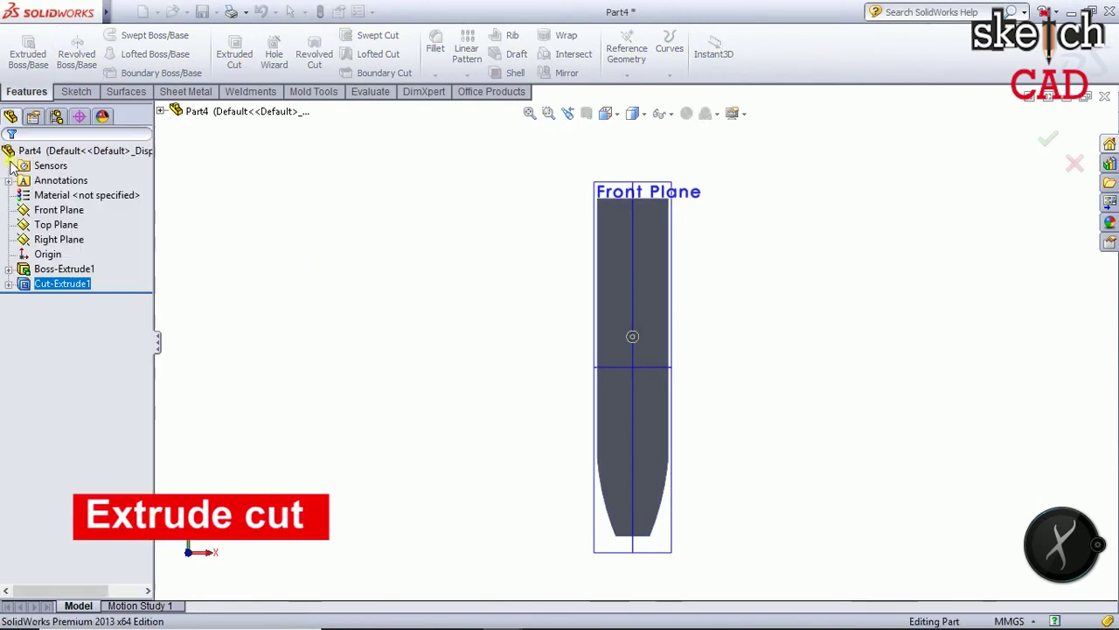
mouse_move(372, 384)
middle_mouse_down()
mouse_move(423, 398)
mouse_move(388, 363)
mouse_move(370, 316)
mouse_move(388, 409)
mouse_move(376, 304)
mouse_move(440, 355)
middle_mouse_up()
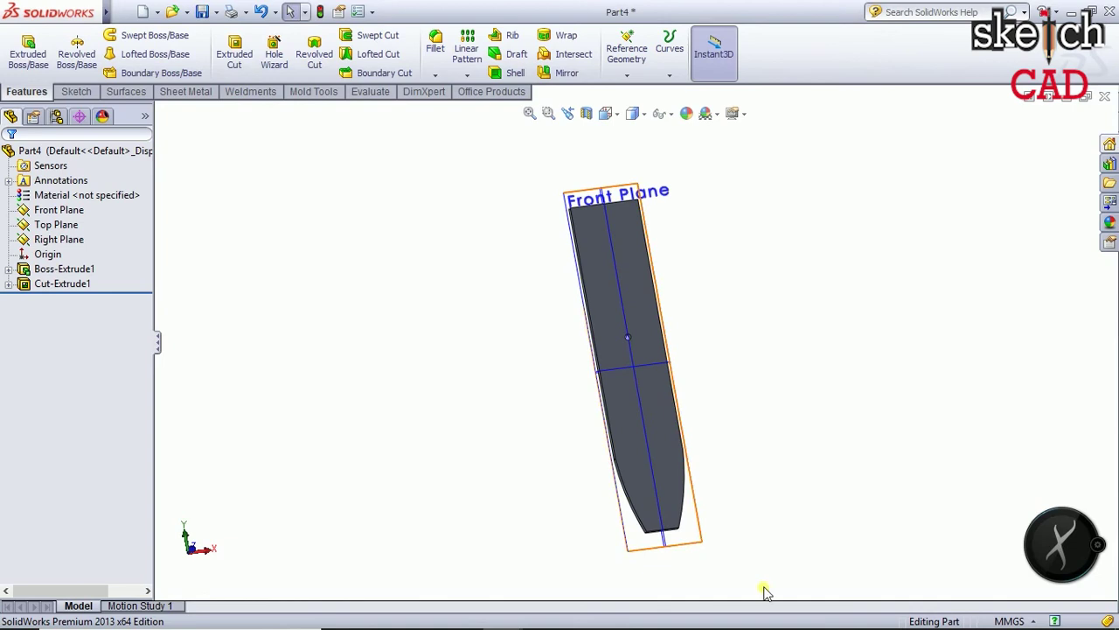
Start a linear pattern along the strap's long edge with 5 mm spacing
left_click(468, 79)
left_click(481, 88)
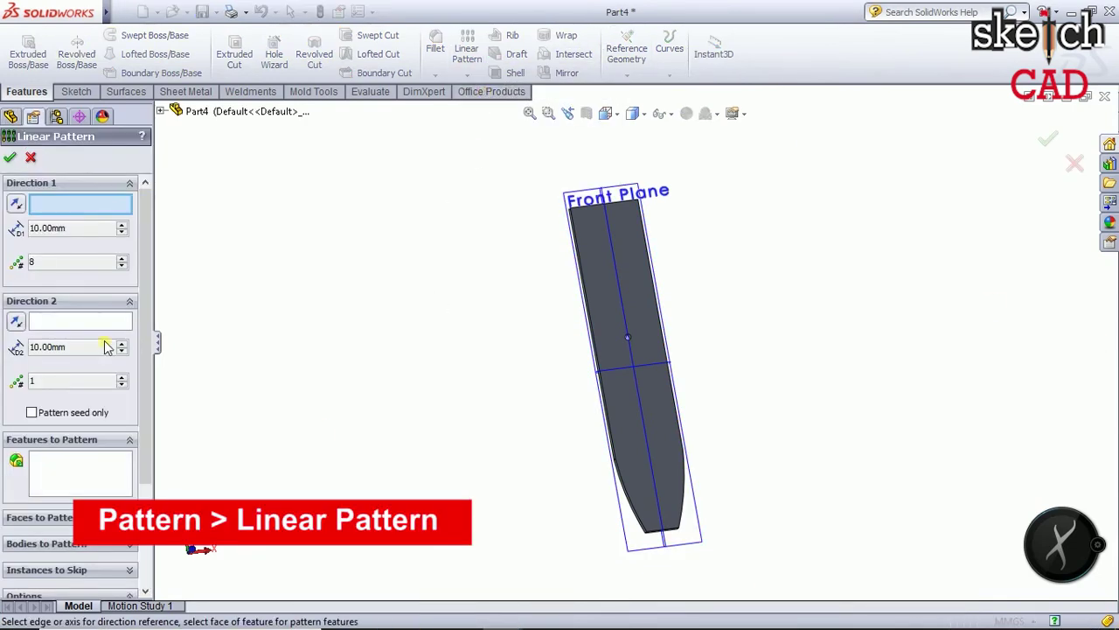
left_click(592, 319)
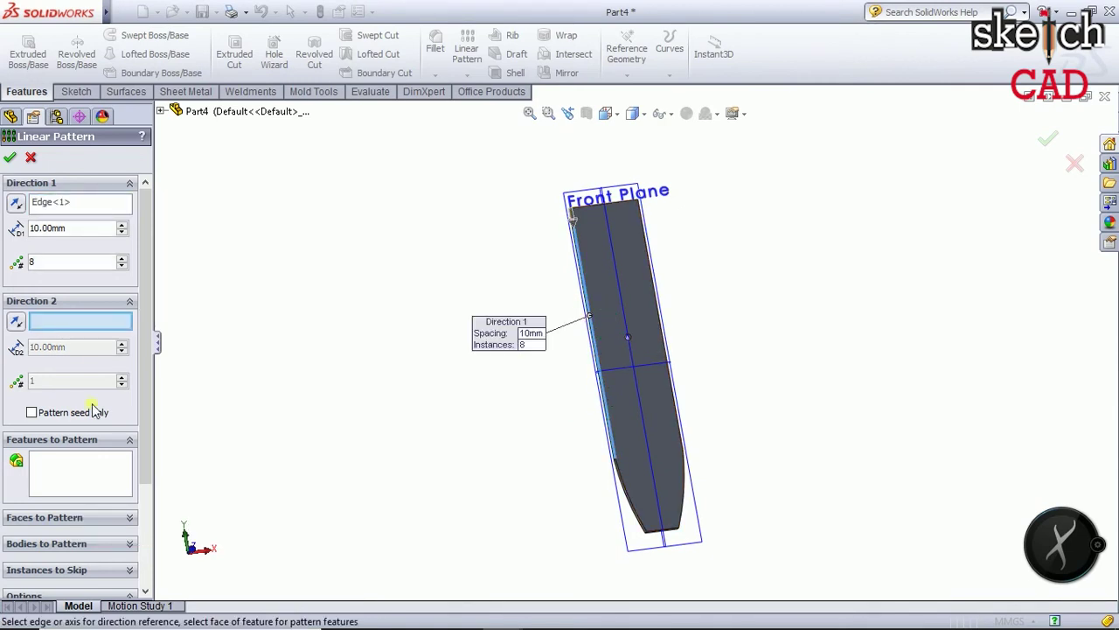
left_click(46, 267)
double_click(42, 271)
left_click(77, 229)
type("5")
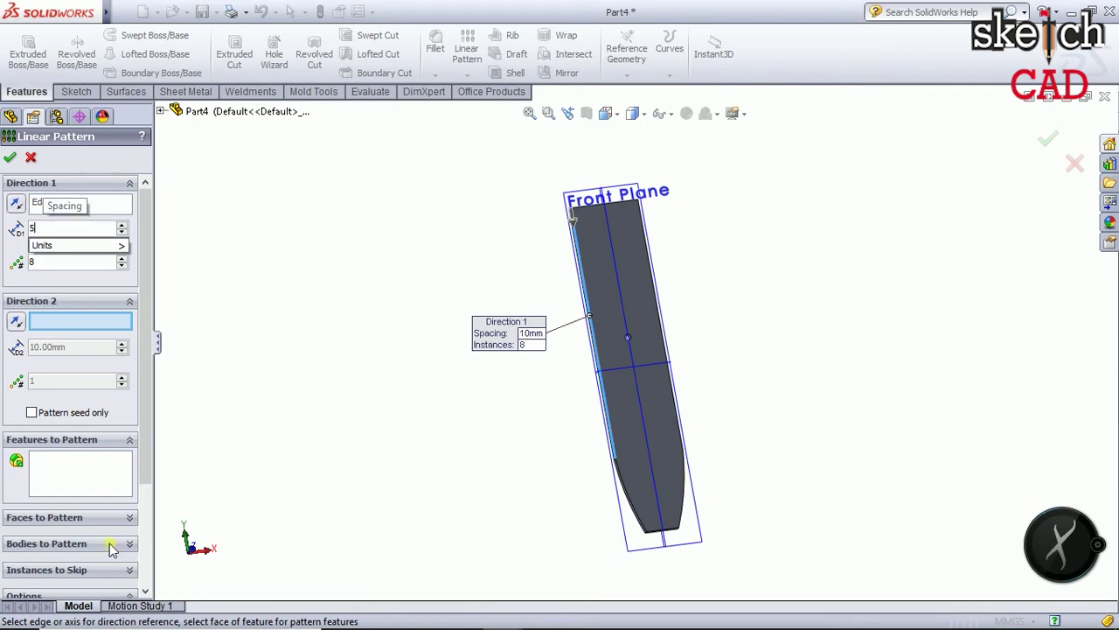
scroll(79, 536, "down", 3)
Pattern Cut-Extrude1 with 9 instances and finish LPattern1
left_click(77, 320)
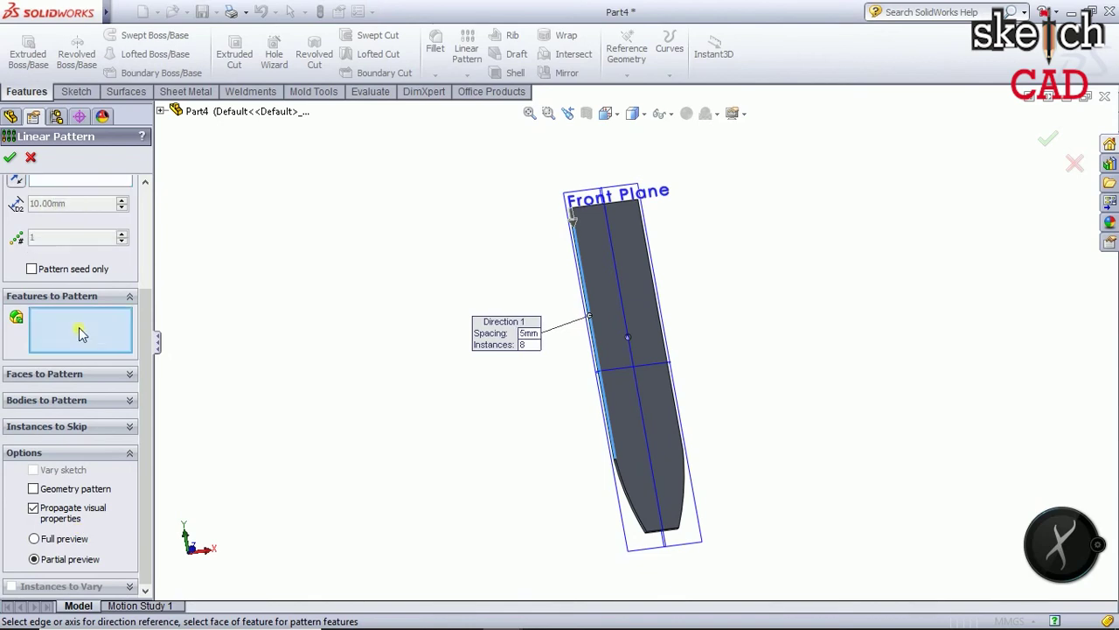
left_click(162, 111)
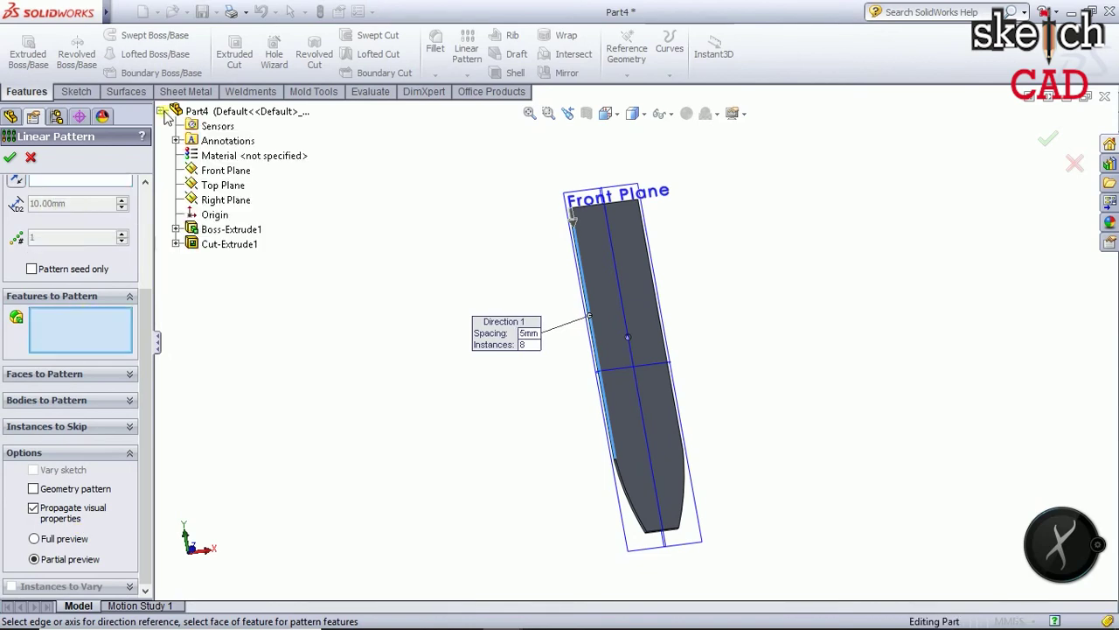
left_click(198, 247)
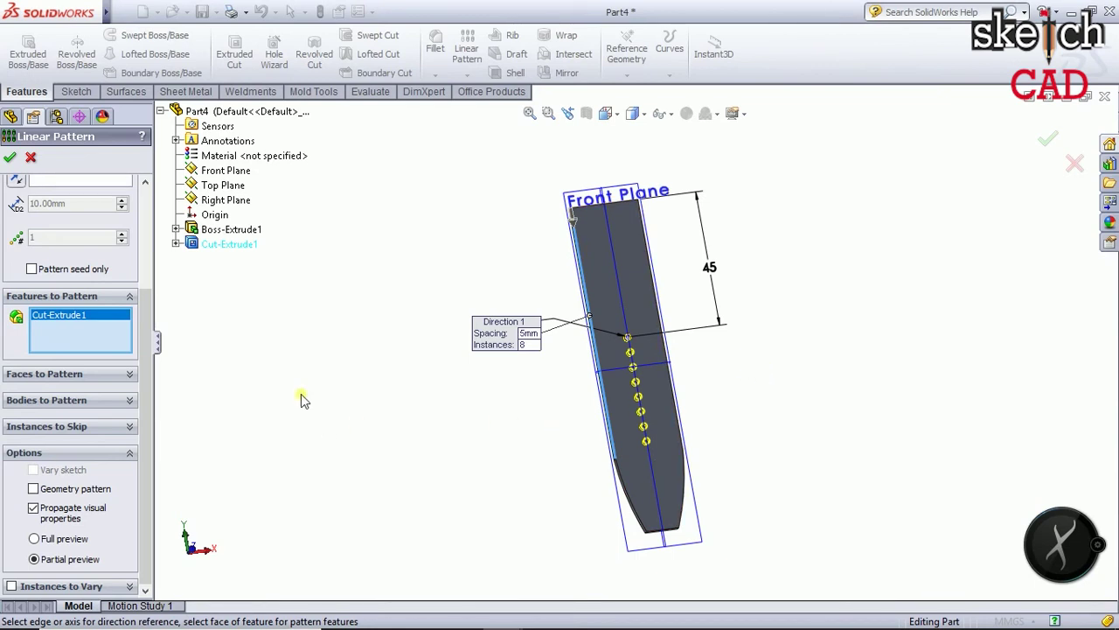
scroll(74, 239, "up", 3)
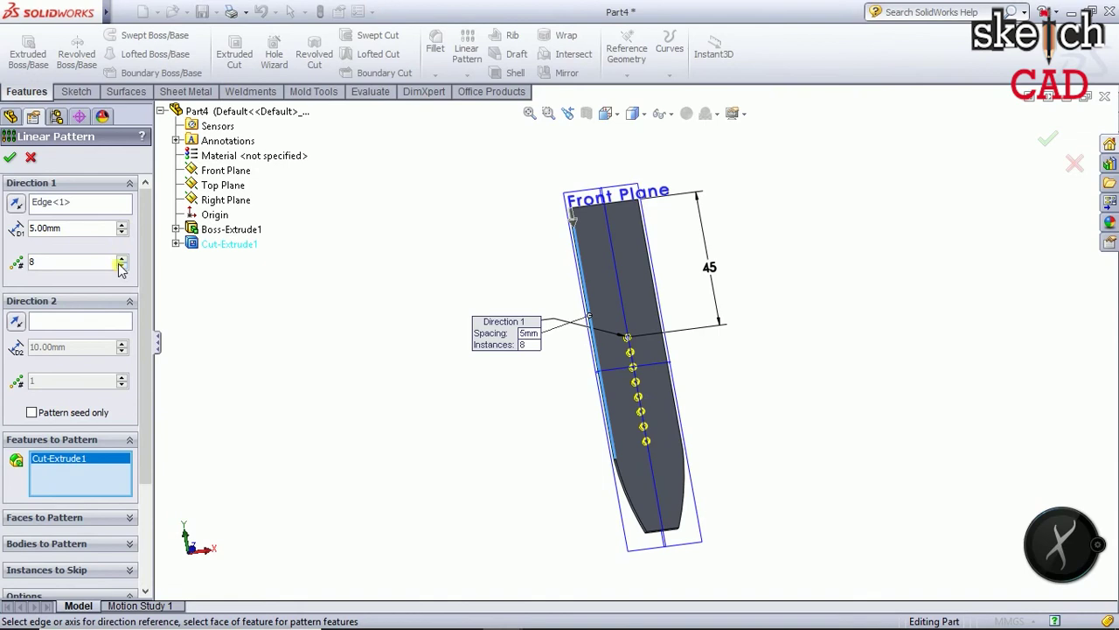
left_click(121, 259)
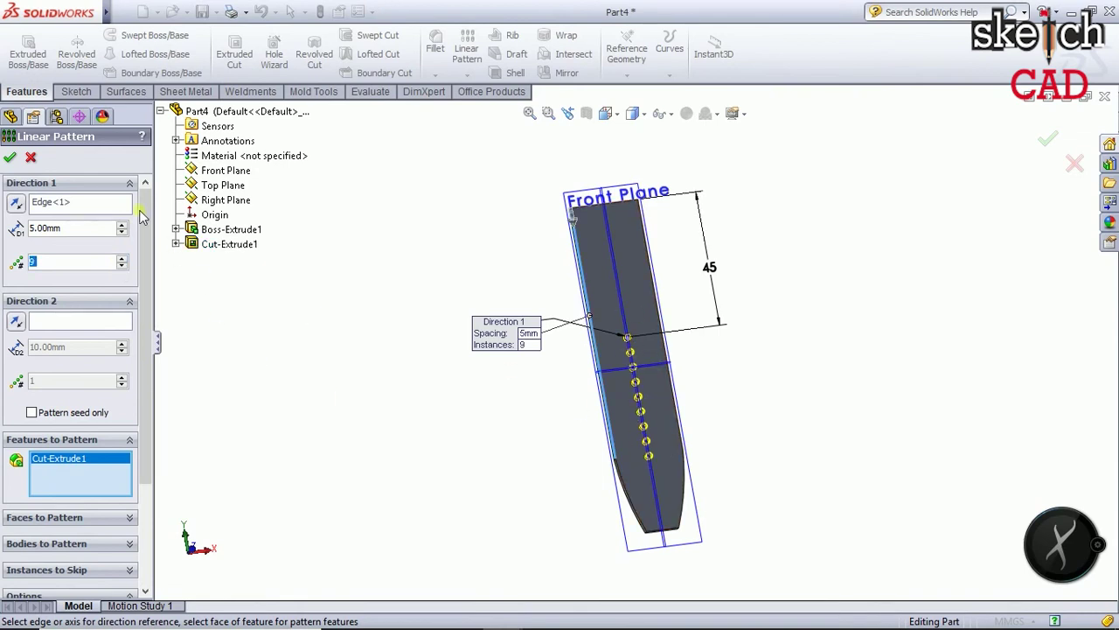
left_click(10, 158)
left_click(123, 12)
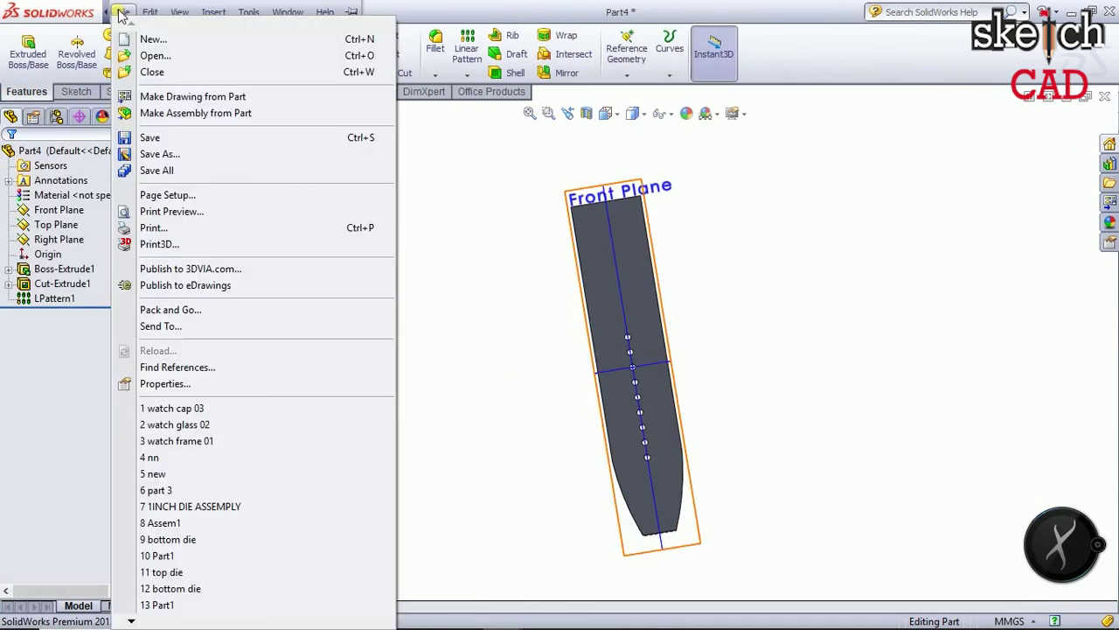
Save the part to the Desktop as 'watch belt 01'
left_click(160, 153)
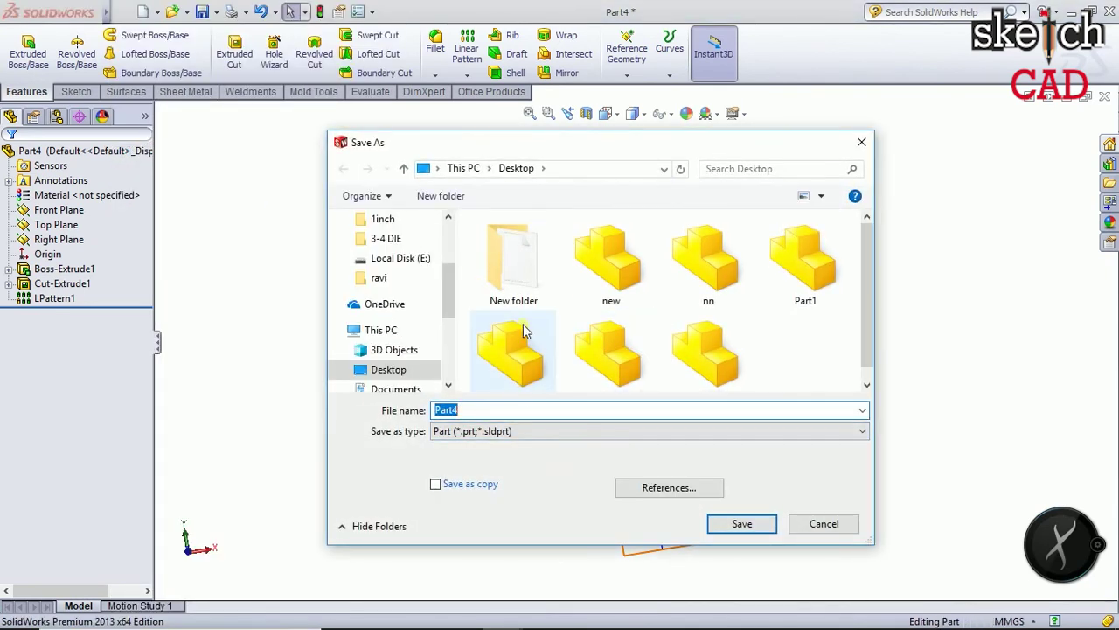
type("at")
key("BackSpace")
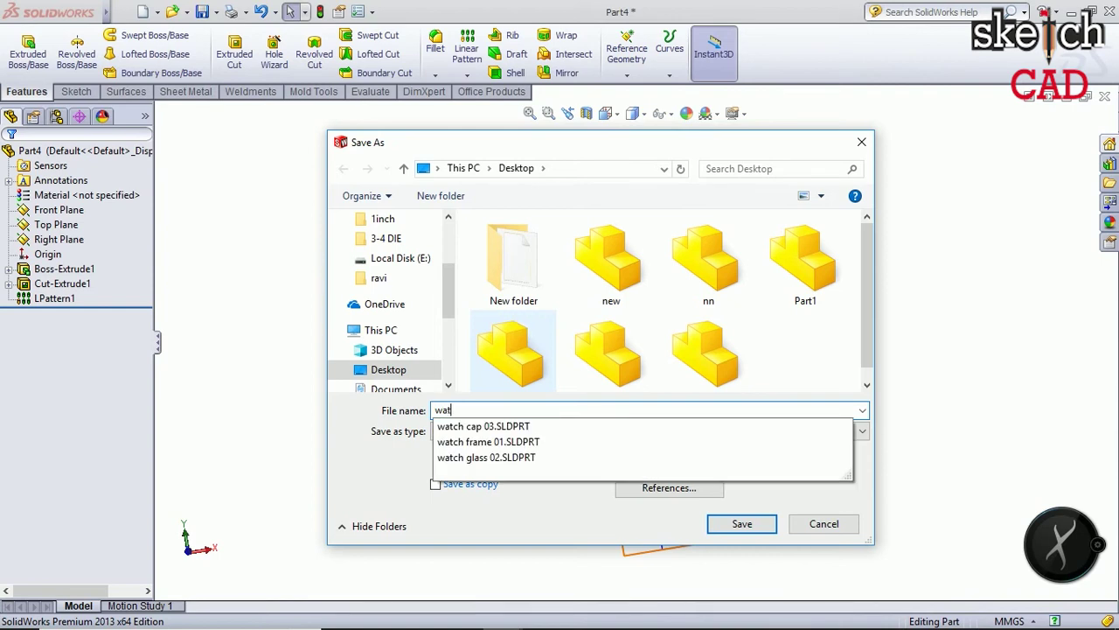
type("h belt 01")
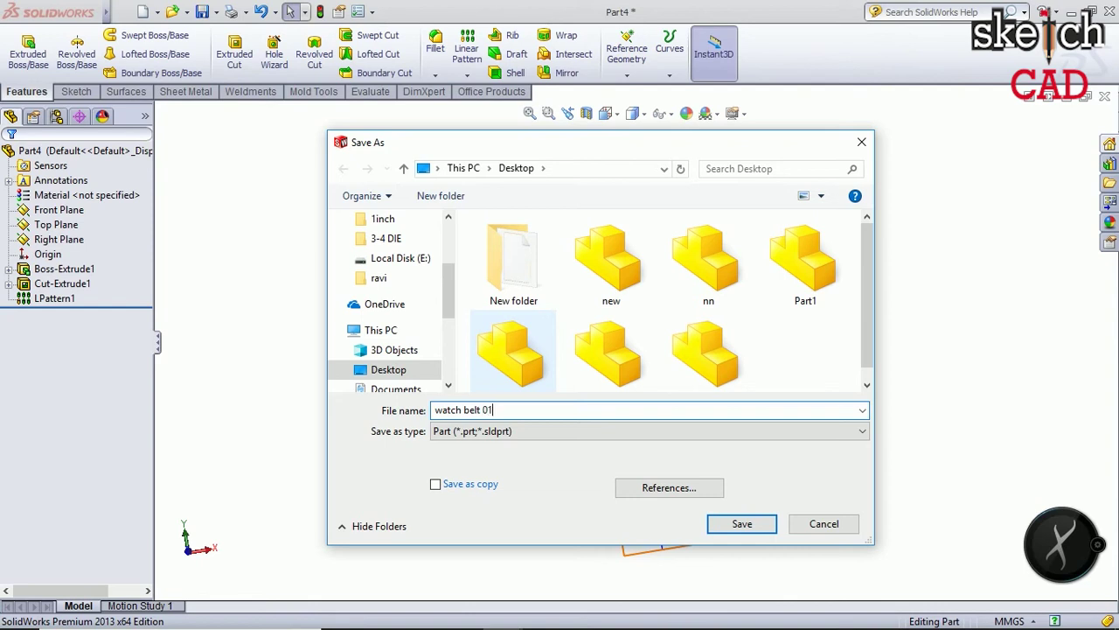
left_click(744, 525)
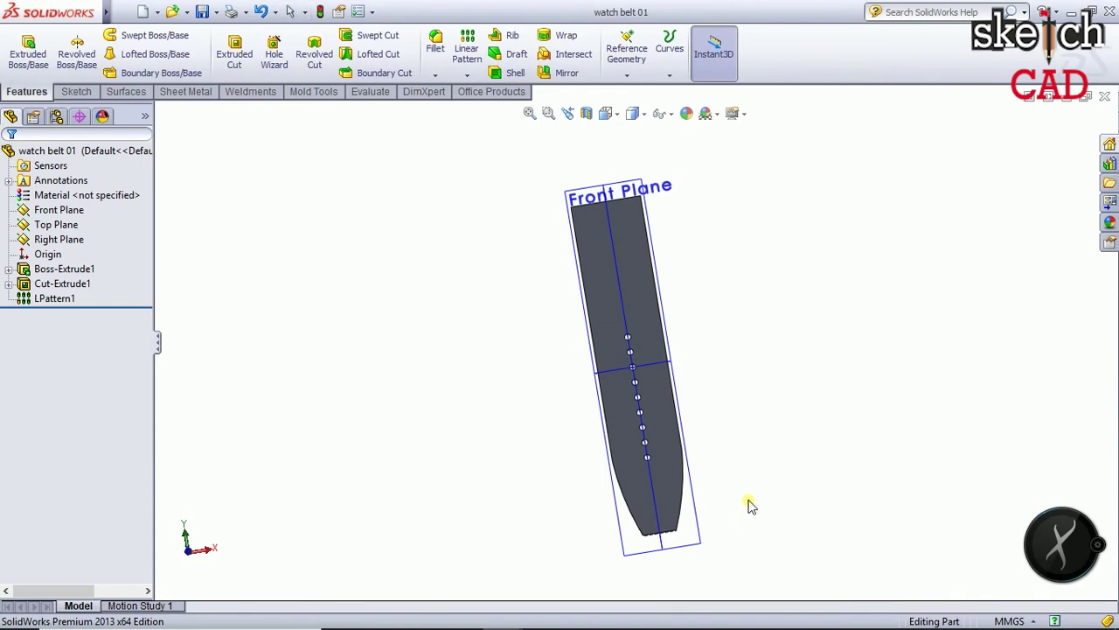
middle_click_drag(749, 506, 737, 408)
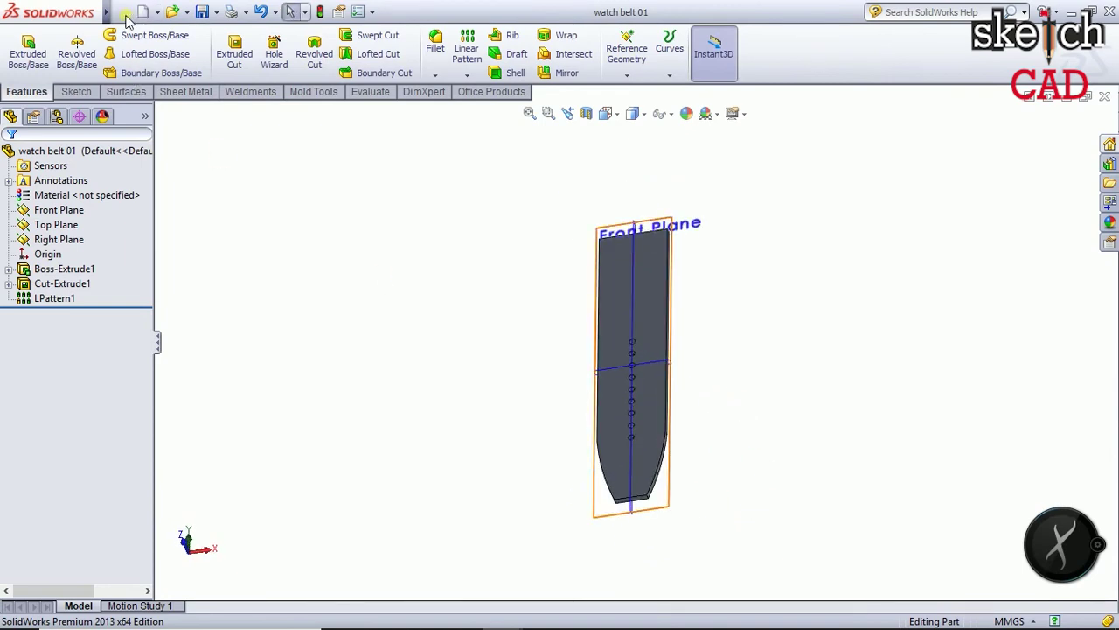
Create a new part and display its Front, Top and Right planes
left_click(123, 13)
left_click(149, 38)
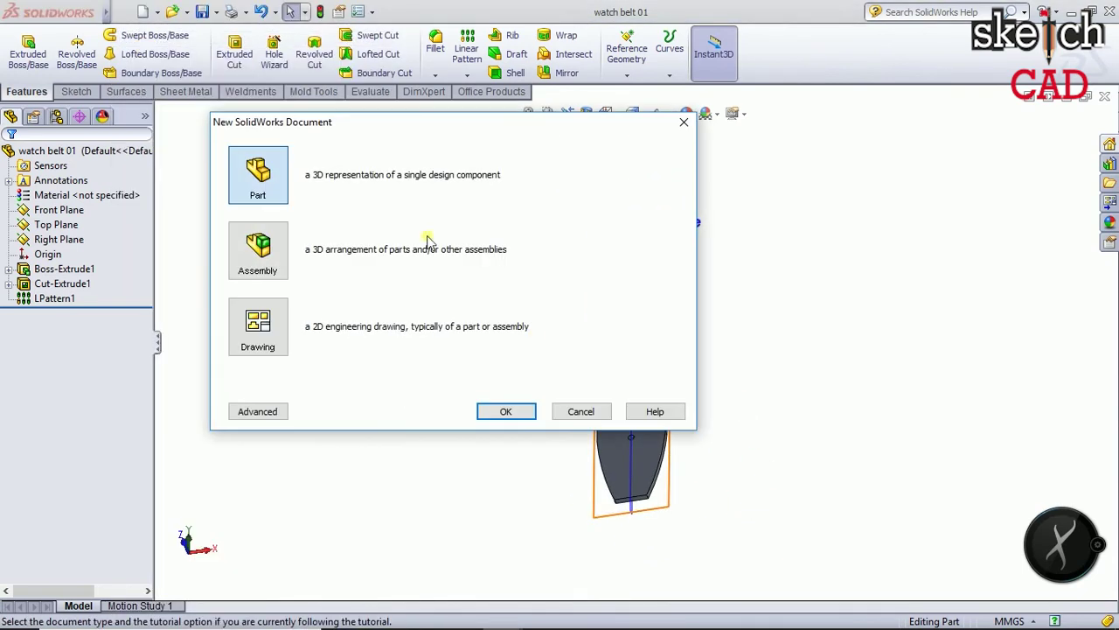
left_click(508, 411)
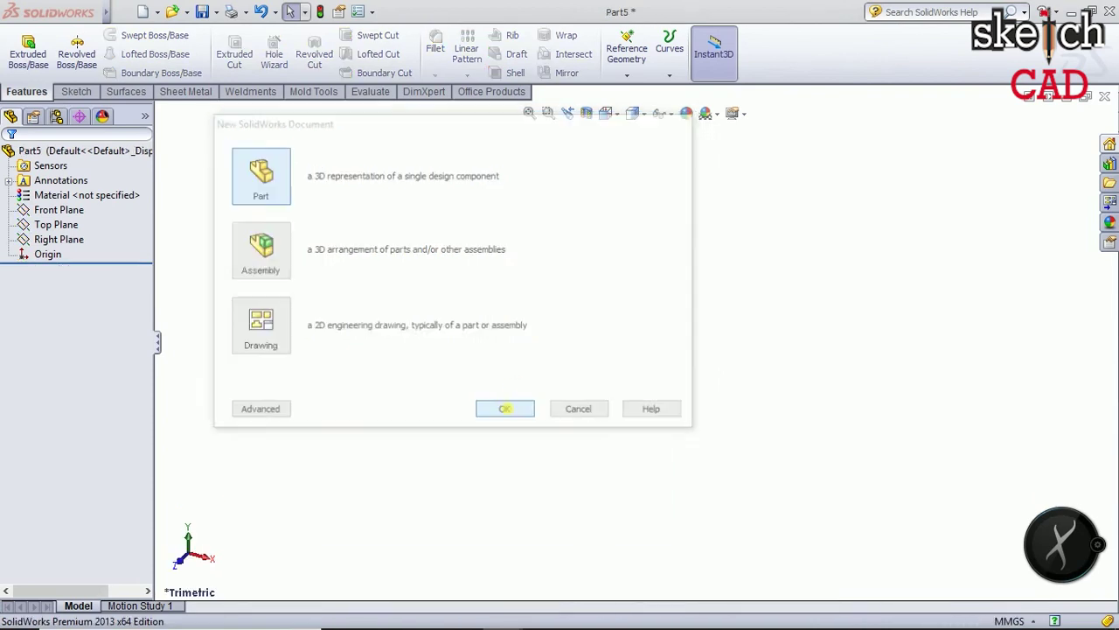
left_click(72, 239)
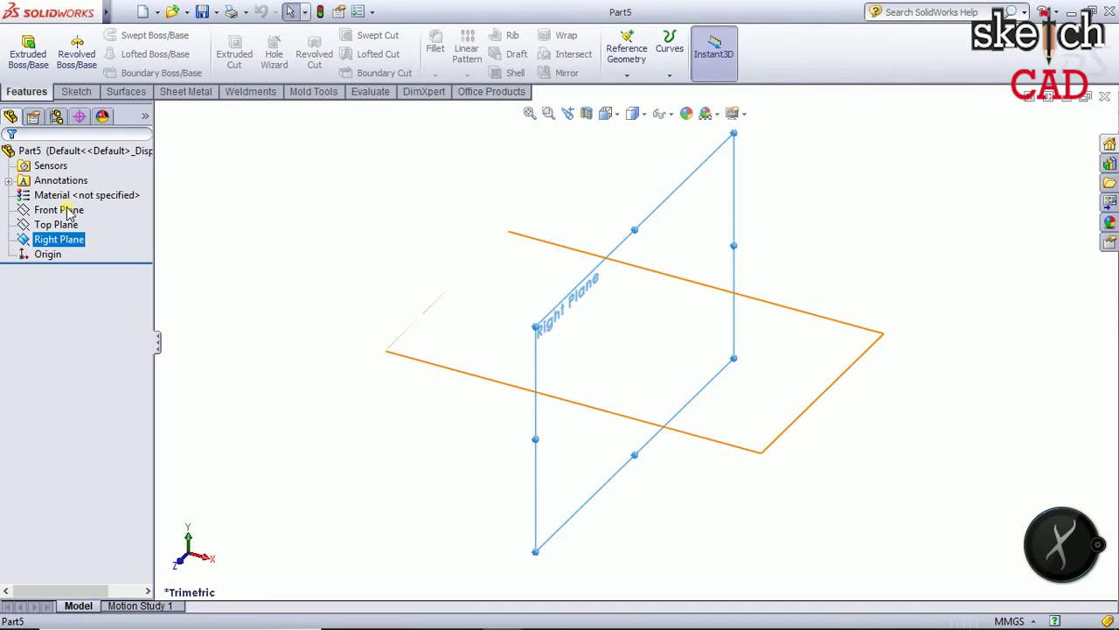
left_click(67, 224)
left_click(69, 210, "ctrl")
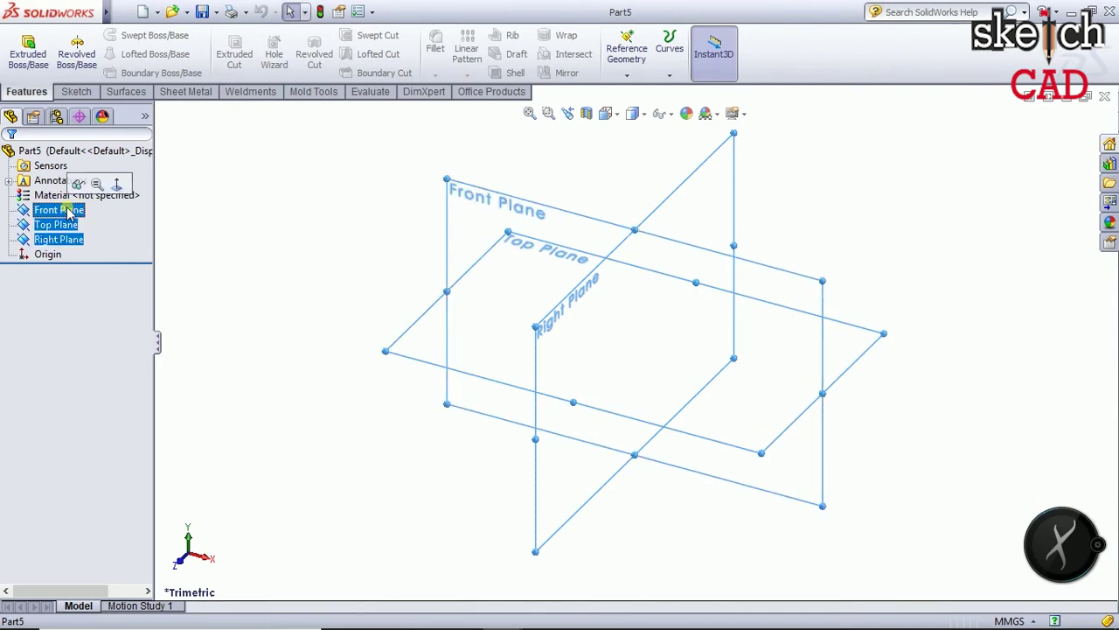
left_click(79, 195, "ctrl")
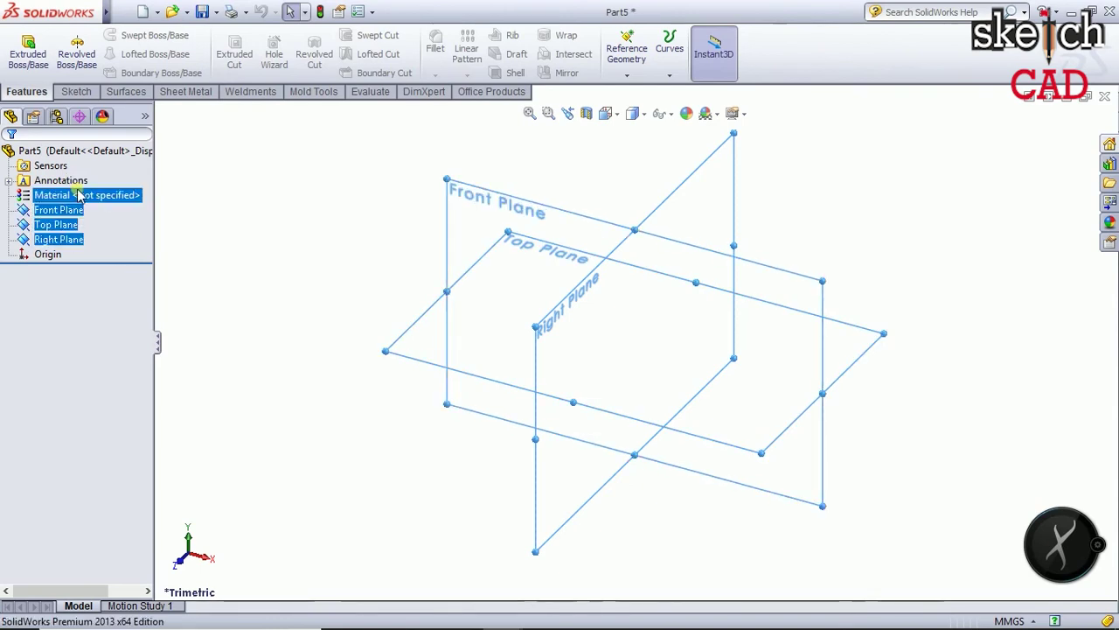
Start a sketch on the Front Plane
left_click(75, 91)
key("Escape")
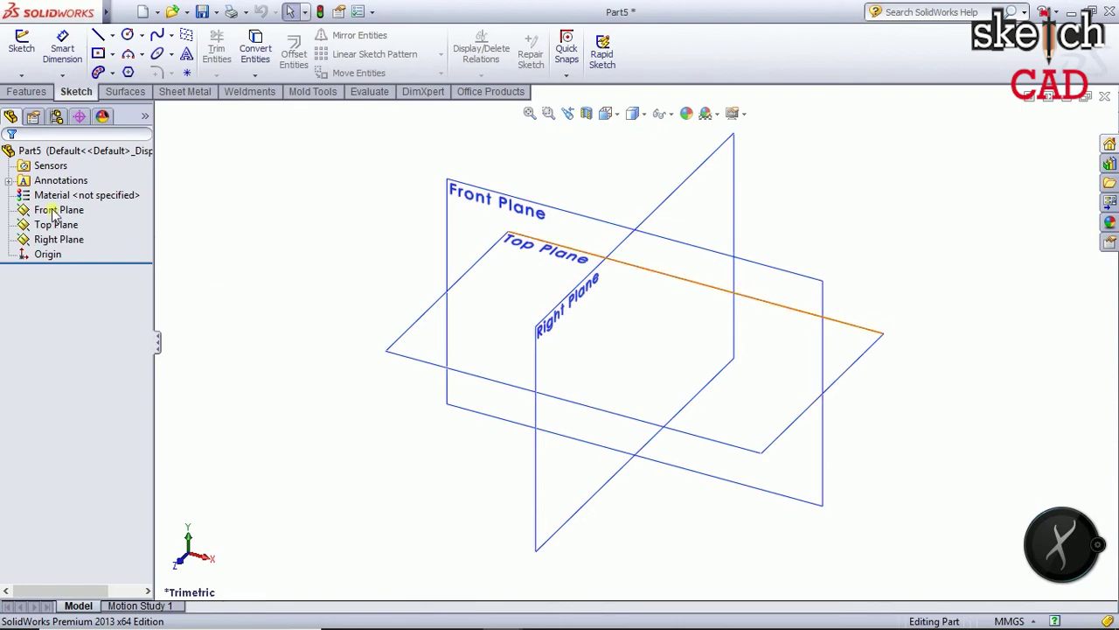
left_click(55, 211)
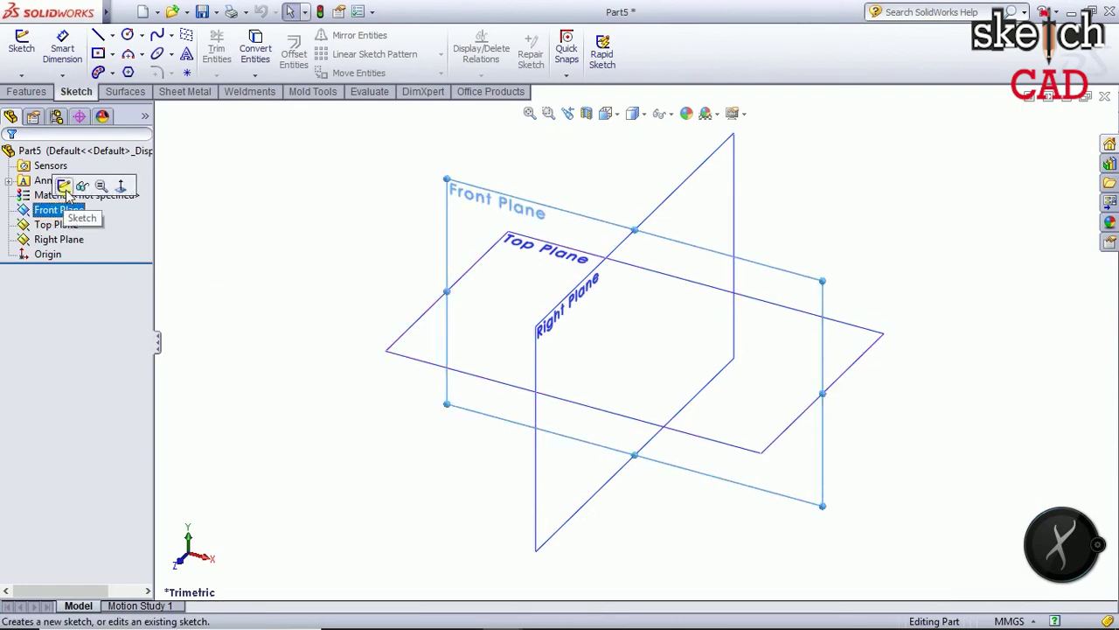
left_click(64, 186)
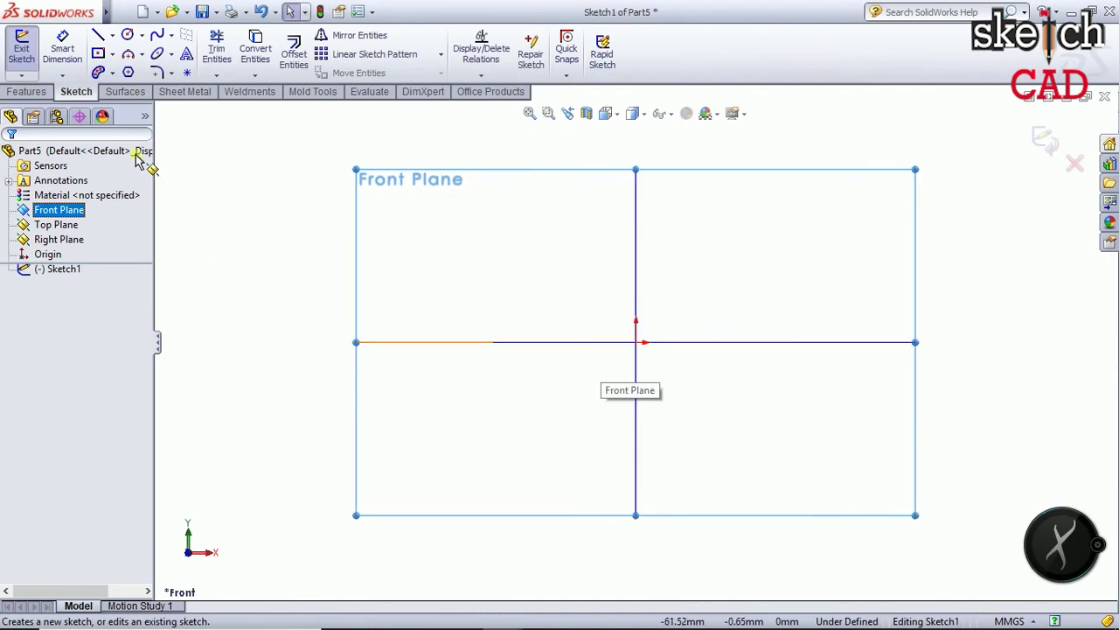
Draw a center rectangle at the origin and dimension its height to 85 mm
left_click(98, 54)
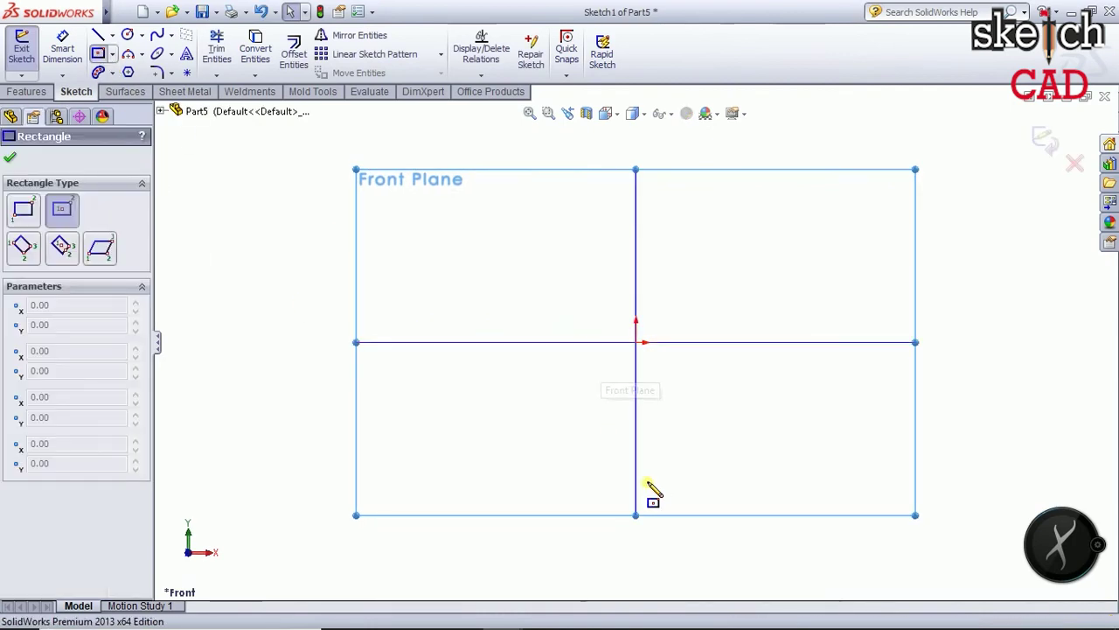
left_click(636, 407)
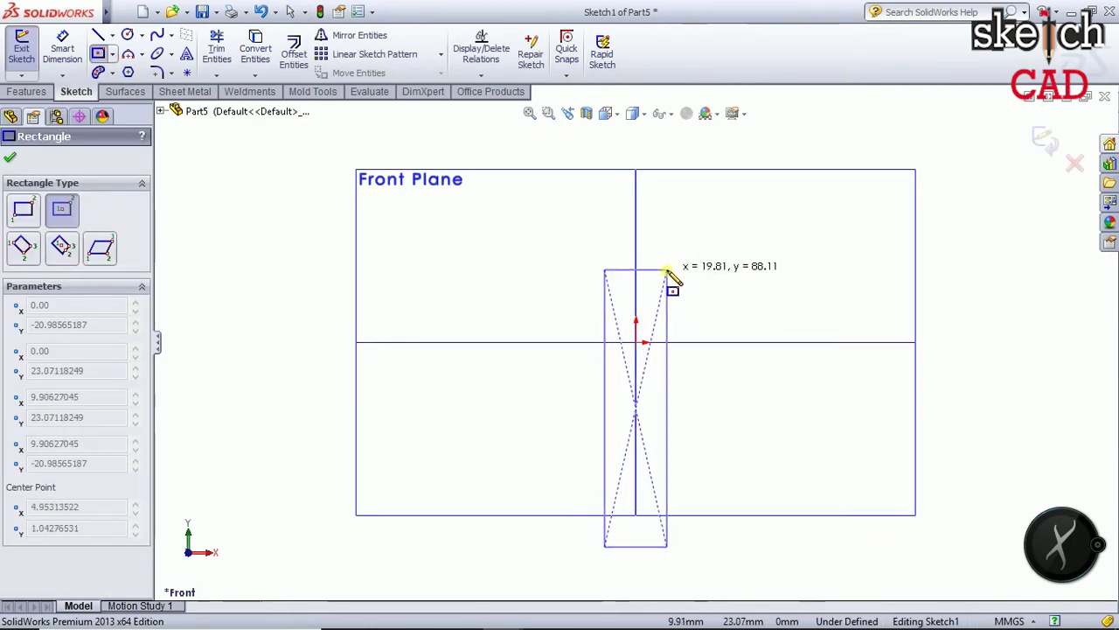
left_click(667, 269)
left_click(62, 48)
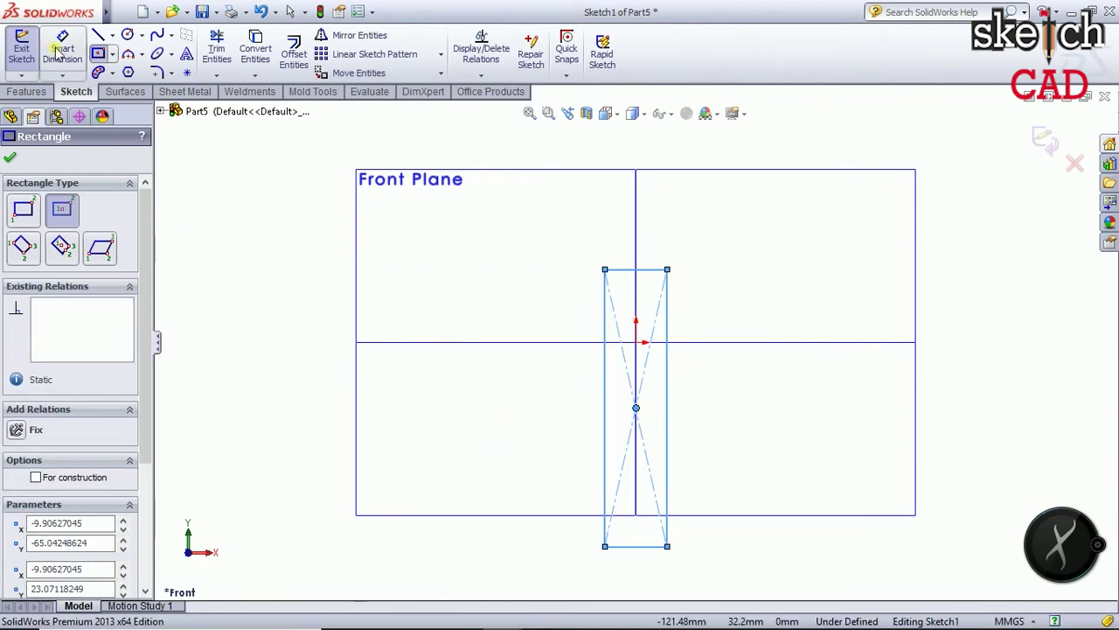
left_click(605, 438)
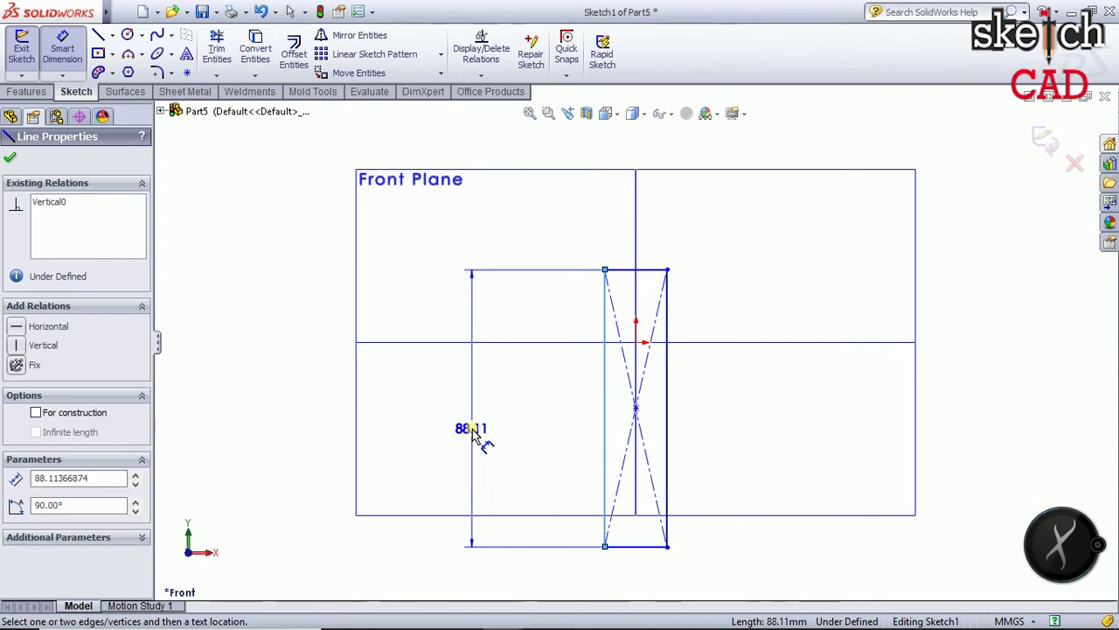
left_click(472, 429)
type("85")
key("Return")
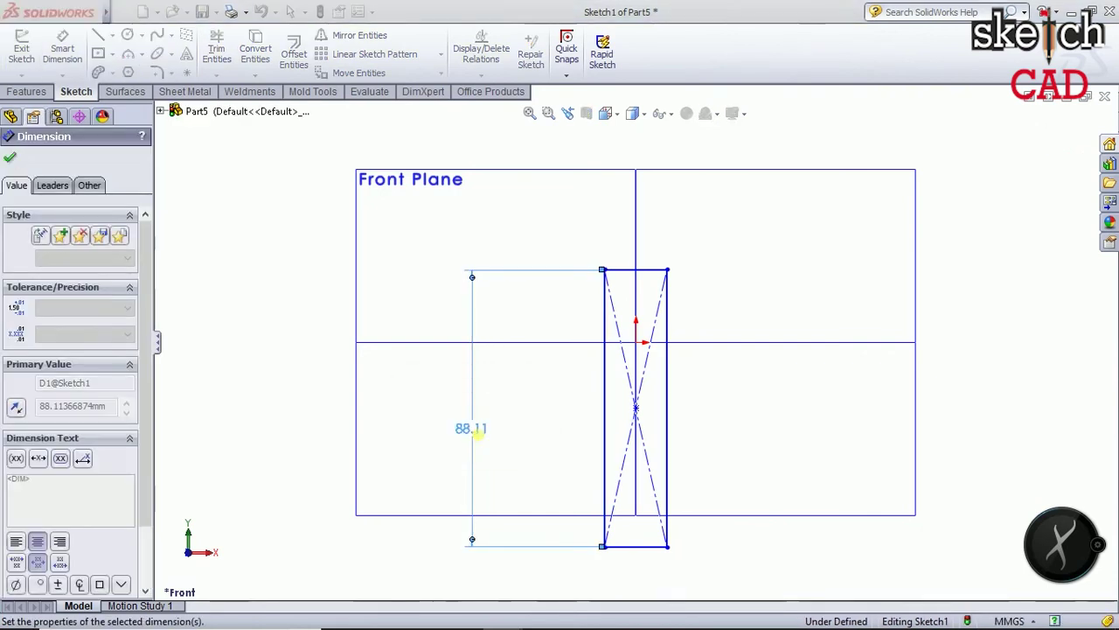
Dimension the rectangle's width to 23 mm and exit the sketch
left_click(662, 275)
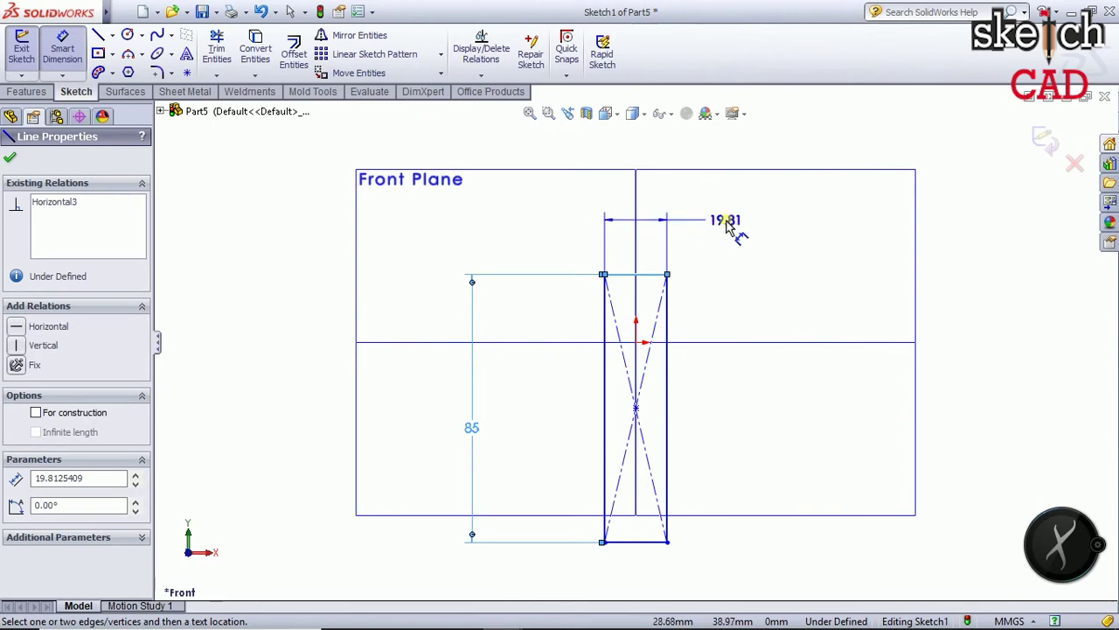
left_click(726, 223)
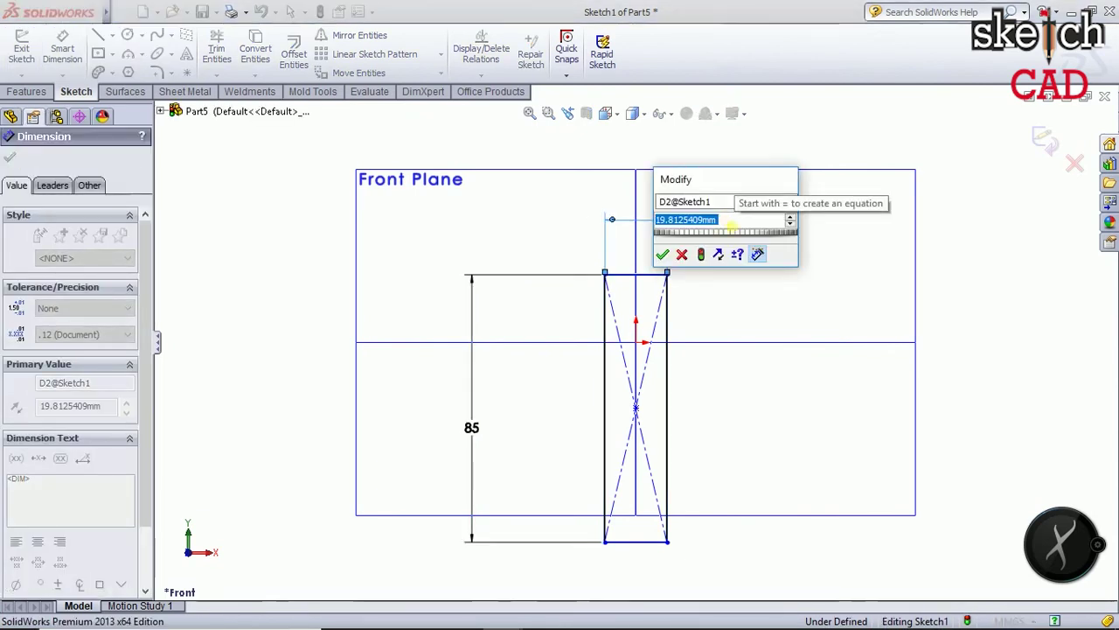
type("23")
key("Return")
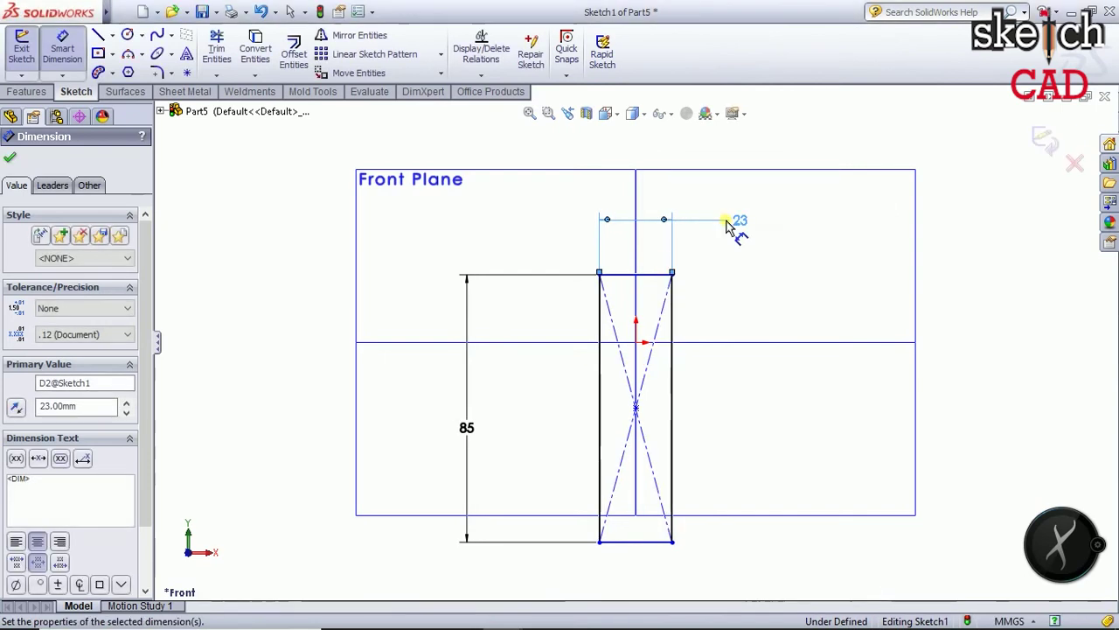
left_click(749, 283)
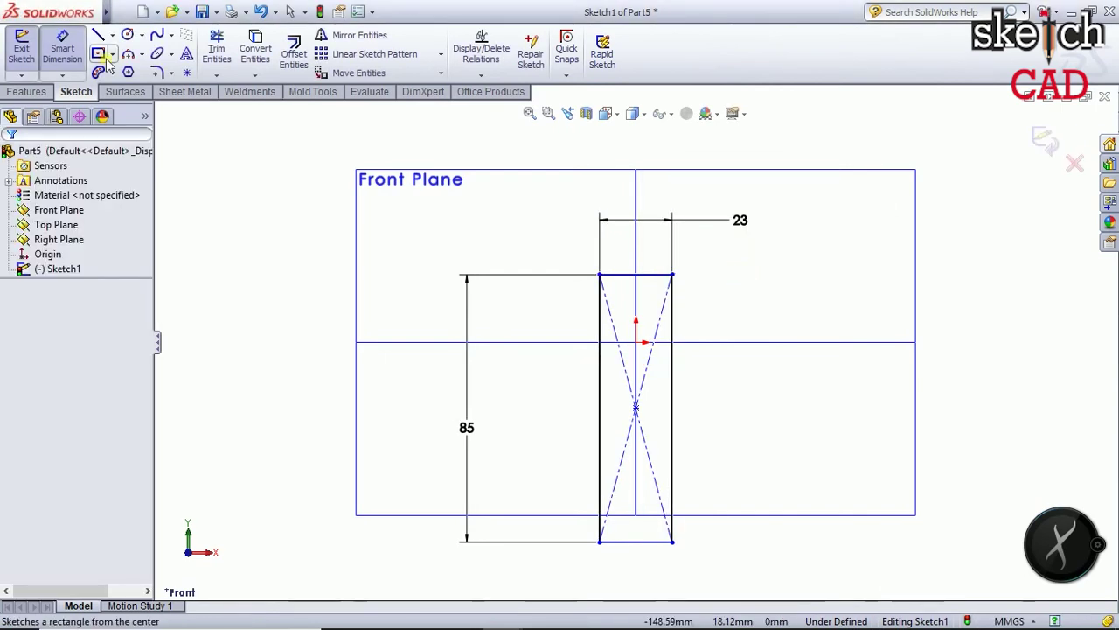
left_click(21, 46)
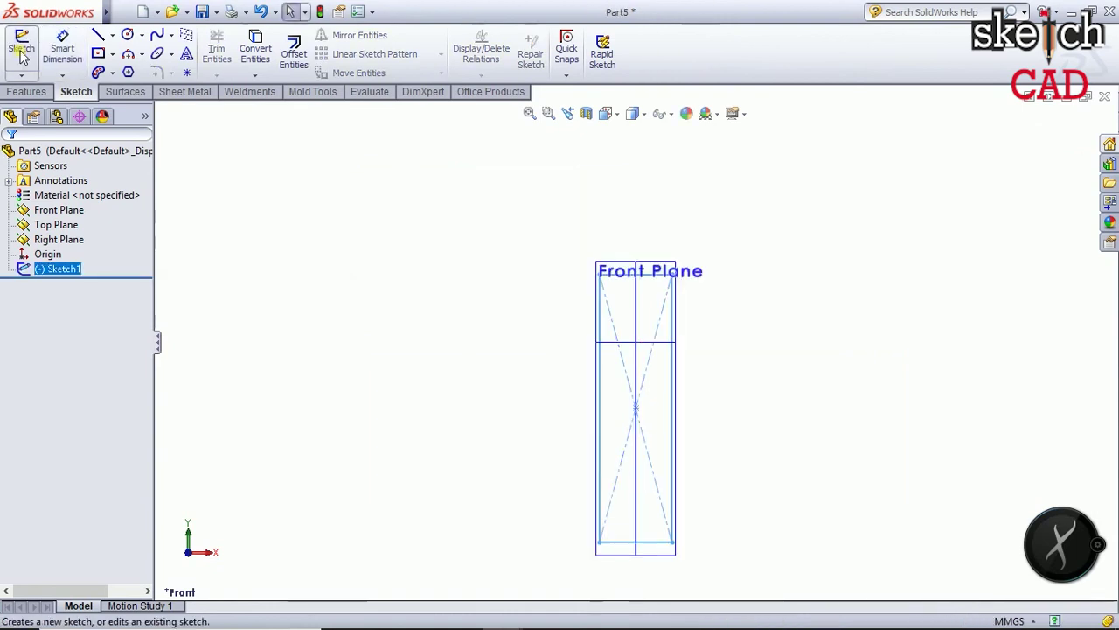
Extrude the 23 × 85 mm rectangle Mid Plane to a 2 mm depth
left_click(35, 92)
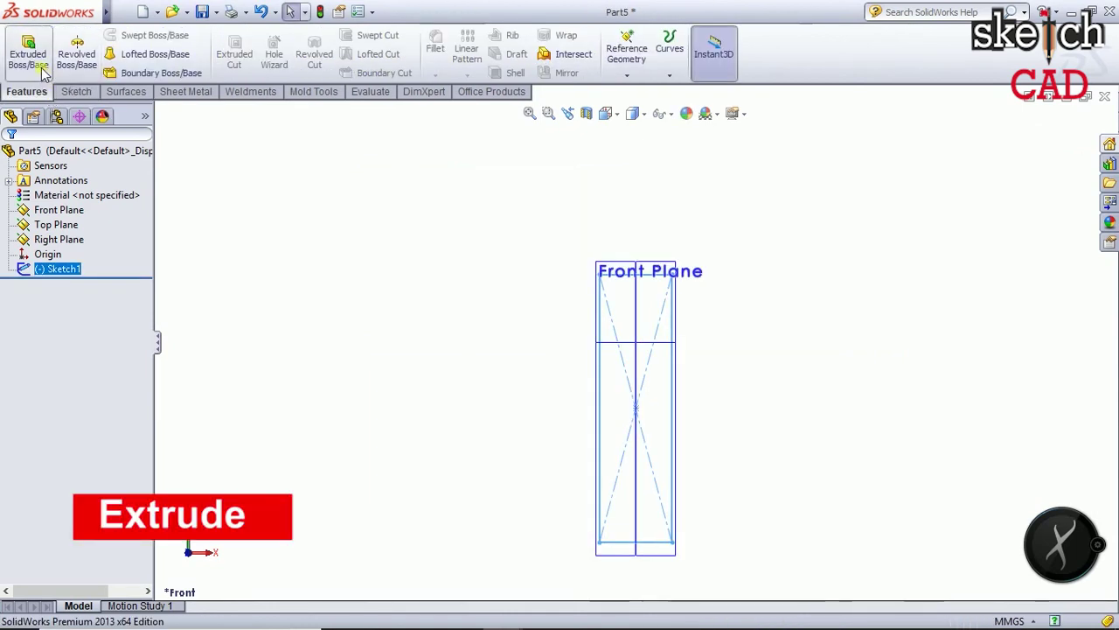
left_click(28, 53)
left_click(108, 252)
left_click(91, 322)
left_click(87, 320)
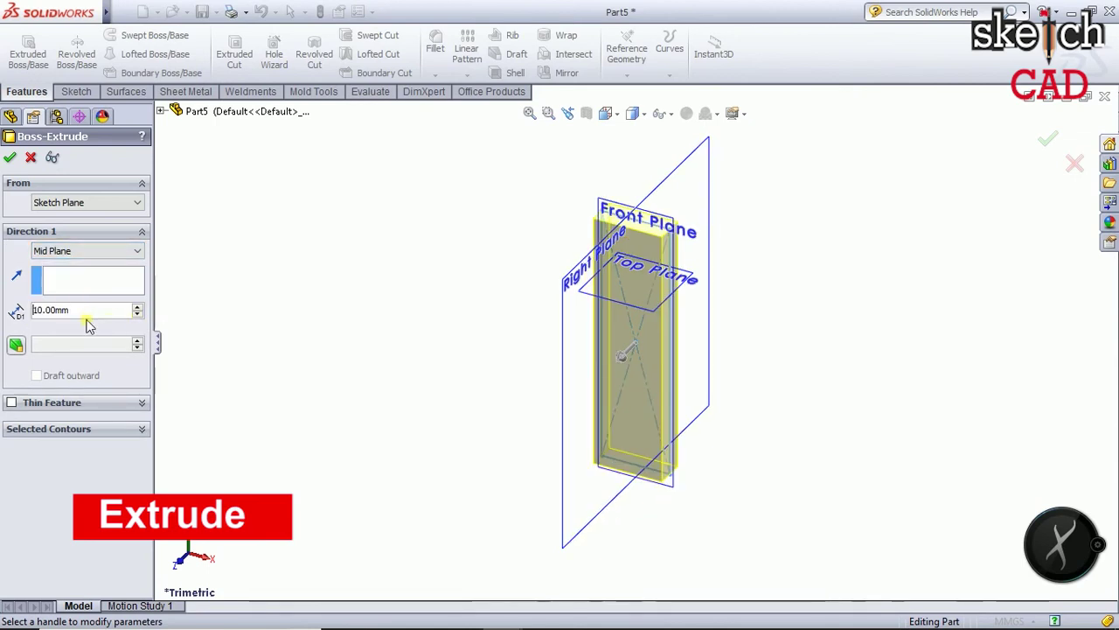
type("2")
key("Return")
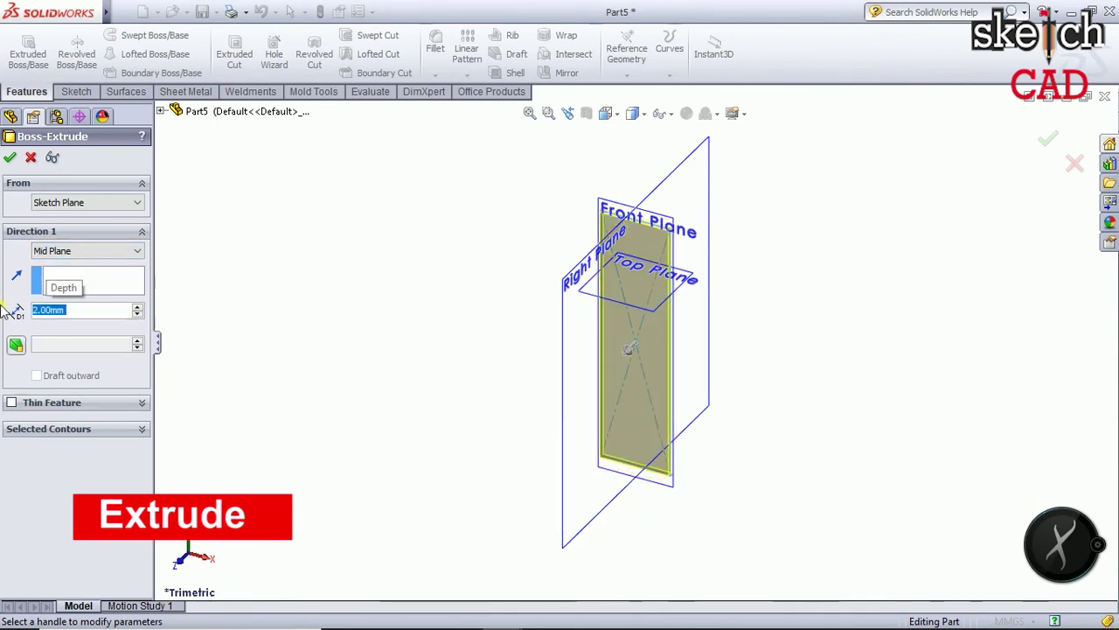
left_click(11, 160)
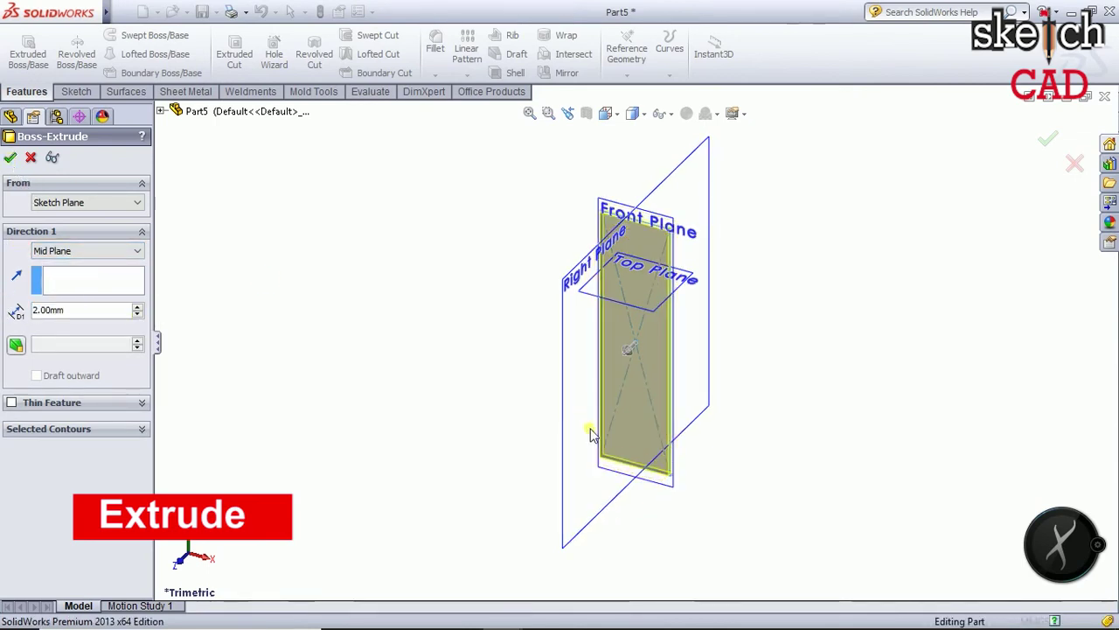
Start a new sketch on the strap's front face
mouse_move(784, 566)
middle_mouse_down()
mouse_move(775, 512)
mouse_move(929, 383)
mouse_move(892, 335)
mouse_move(855, 460)
mouse_move(867, 462)
mouse_move(862, 475)
middle_mouse_up()
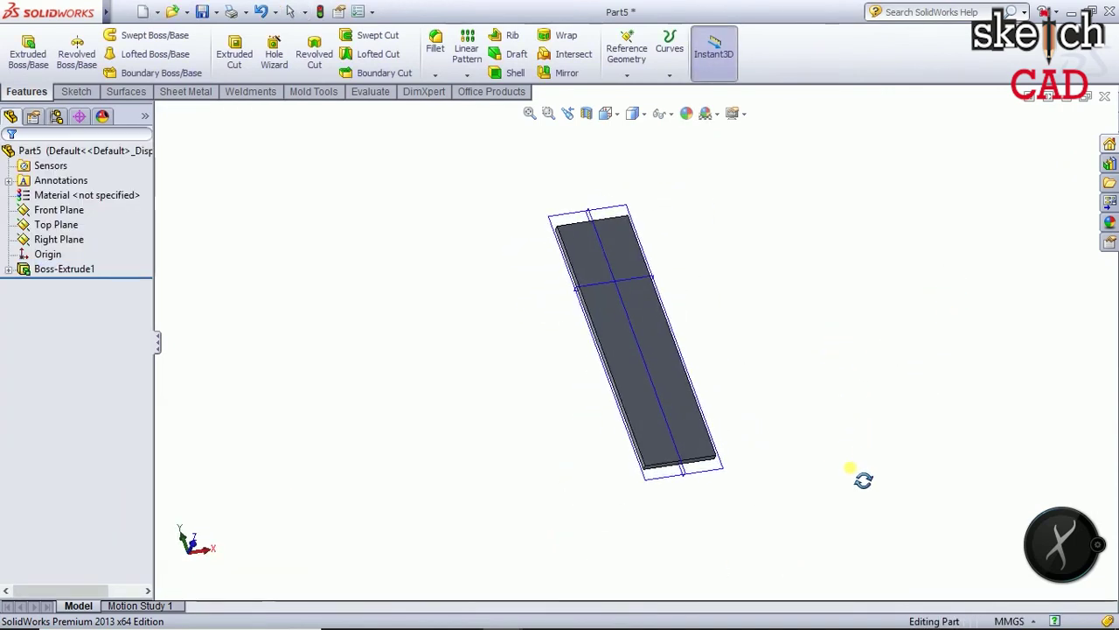
left_click(625, 280)
left_click(663, 254)
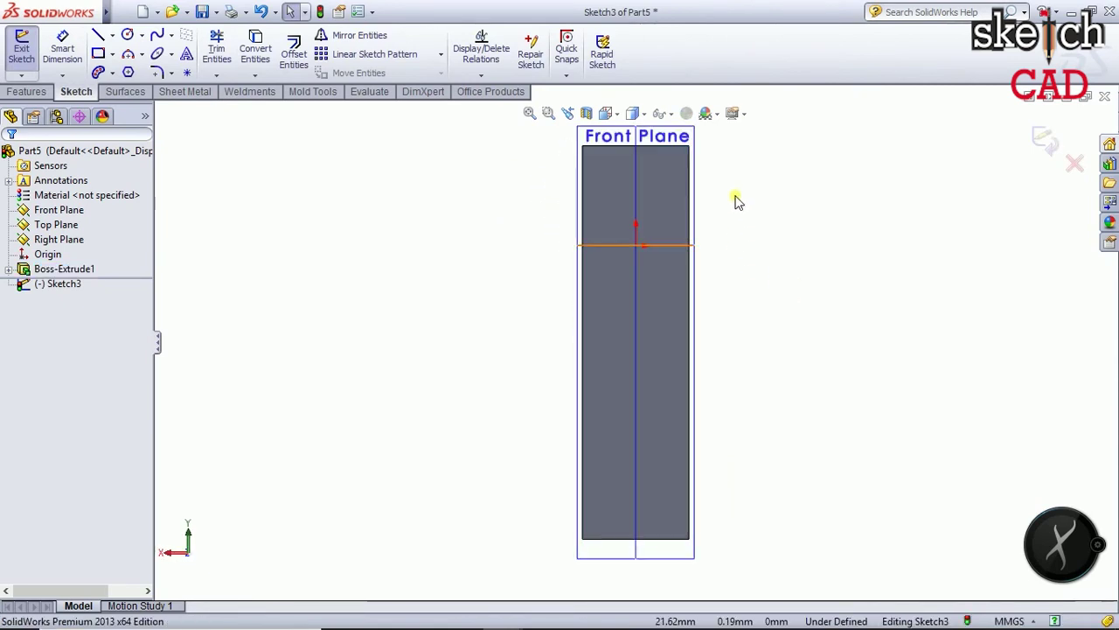
Draw a corner rectangle spanning the strap from its left edge to its right edge
scroll(736, 202, "down", 1)
scroll(699, 169, "down", 2)
scroll(525, 195, "down", 2)
scroll(347, 166, "down", 1)
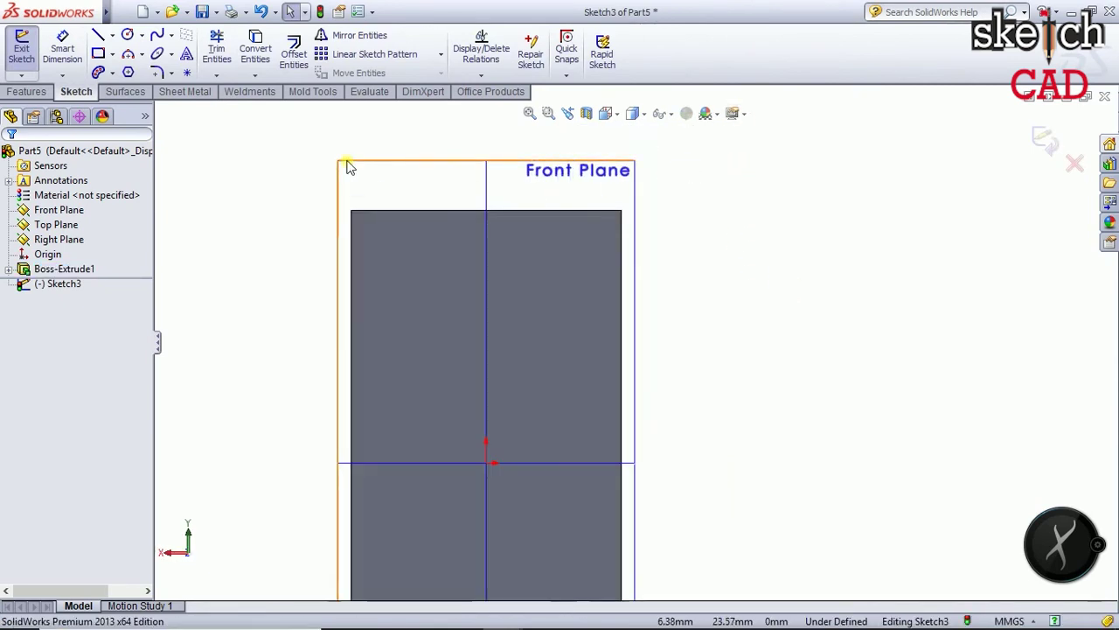
scroll(347, 166, "down", 1)
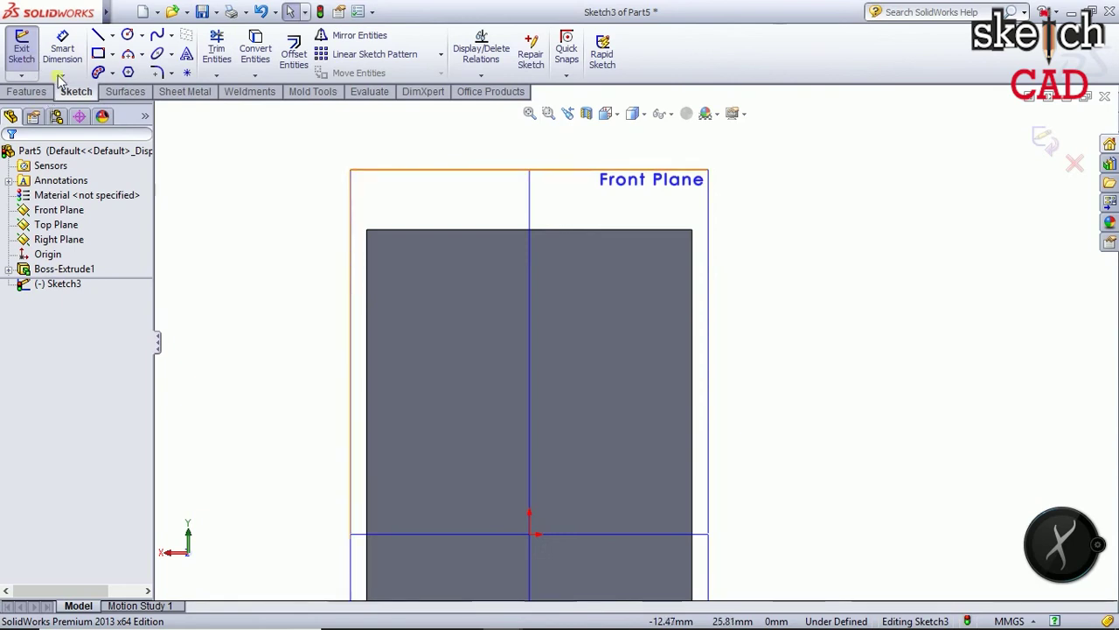
left_click(98, 54)
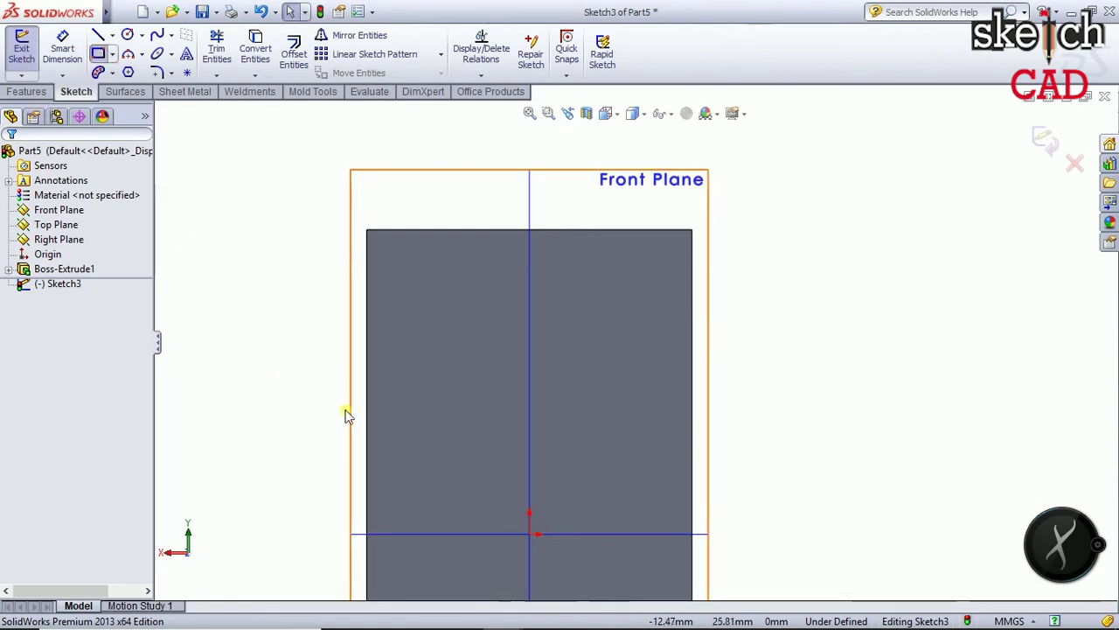
left_click(368, 358)
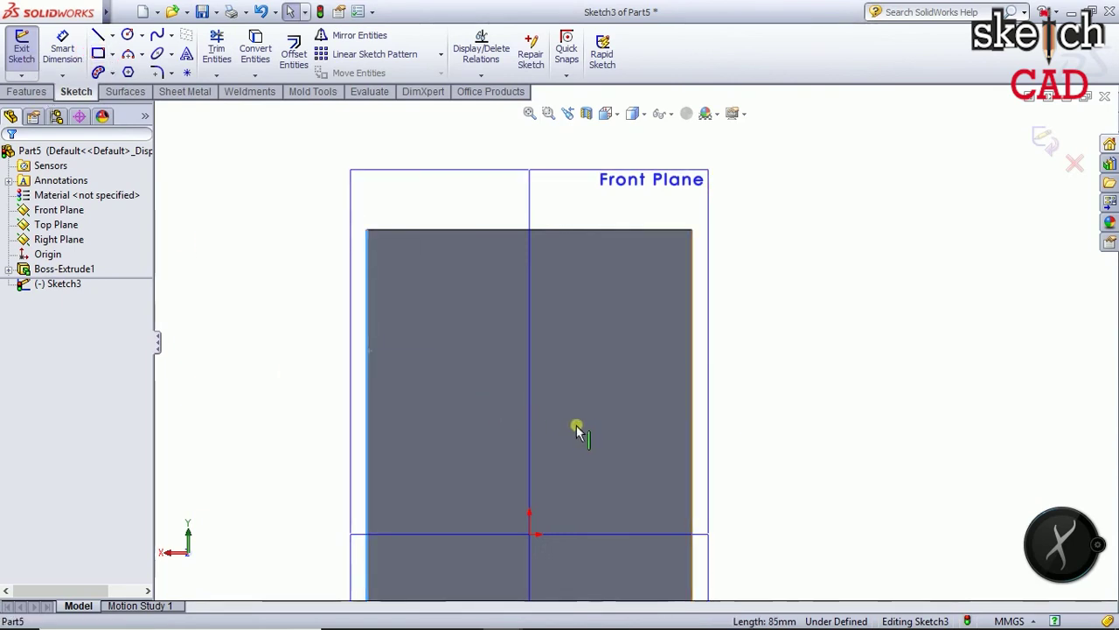
left_click(96, 54)
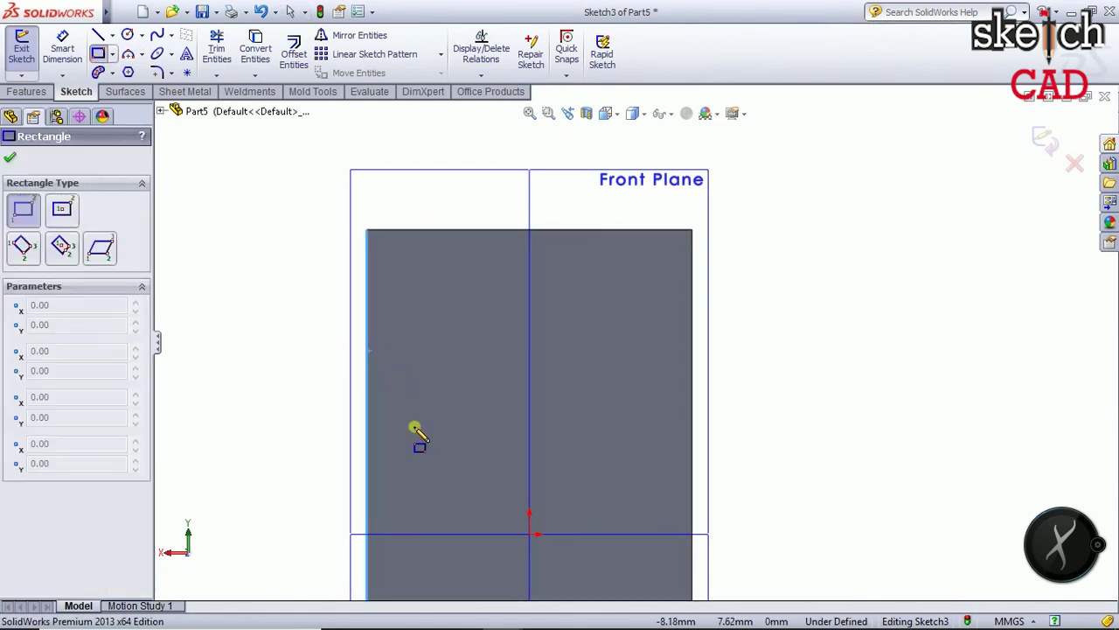
left_click(368, 340)
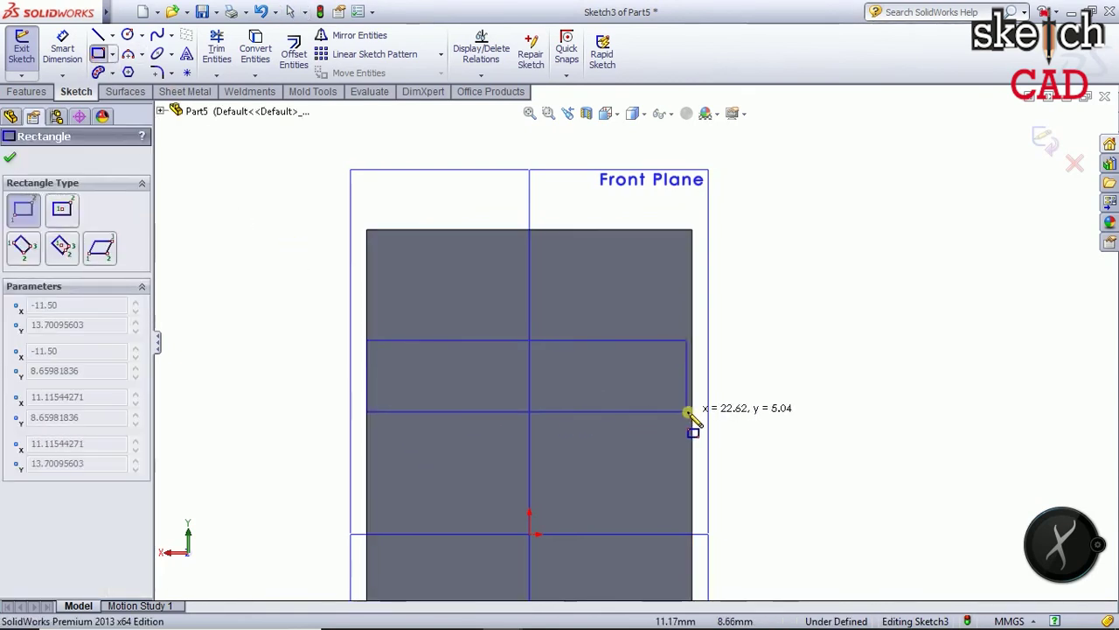
left_click(692, 411)
Dimension the band 10 mm below the top edge and 5 mm tall, then exit the sketch
left_click(62, 49)
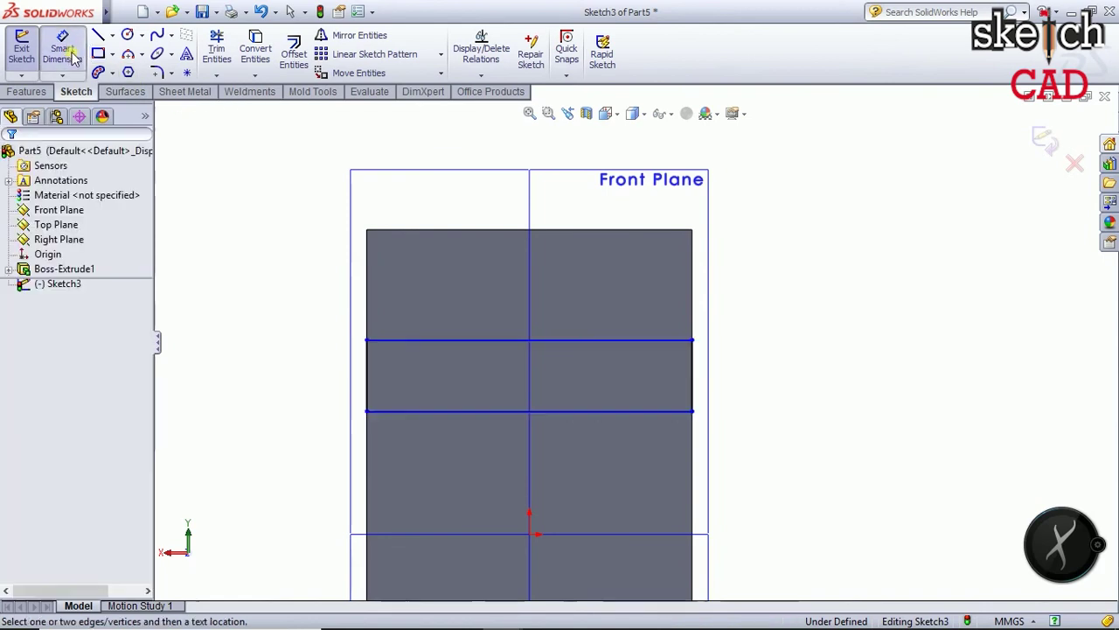
left_click(473, 230)
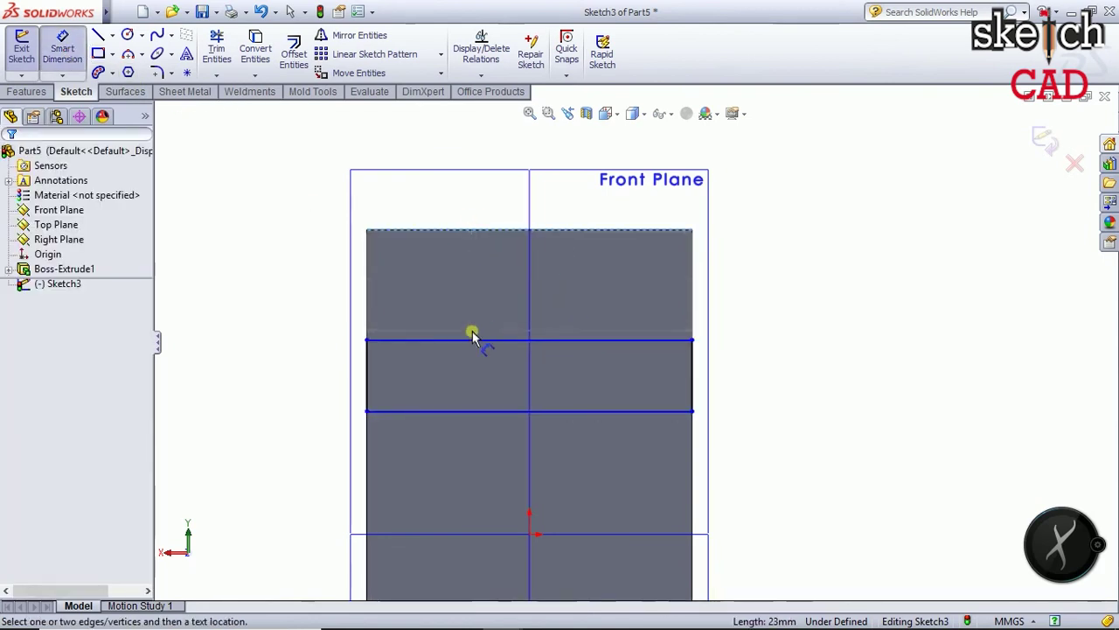
left_click(455, 339)
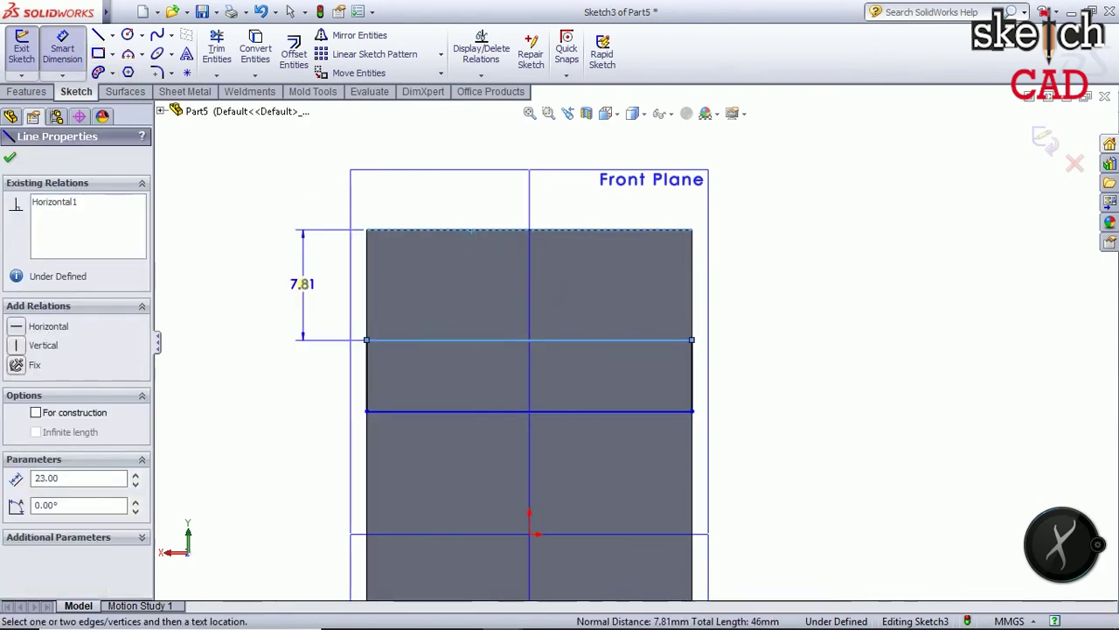
left_click(272, 282)
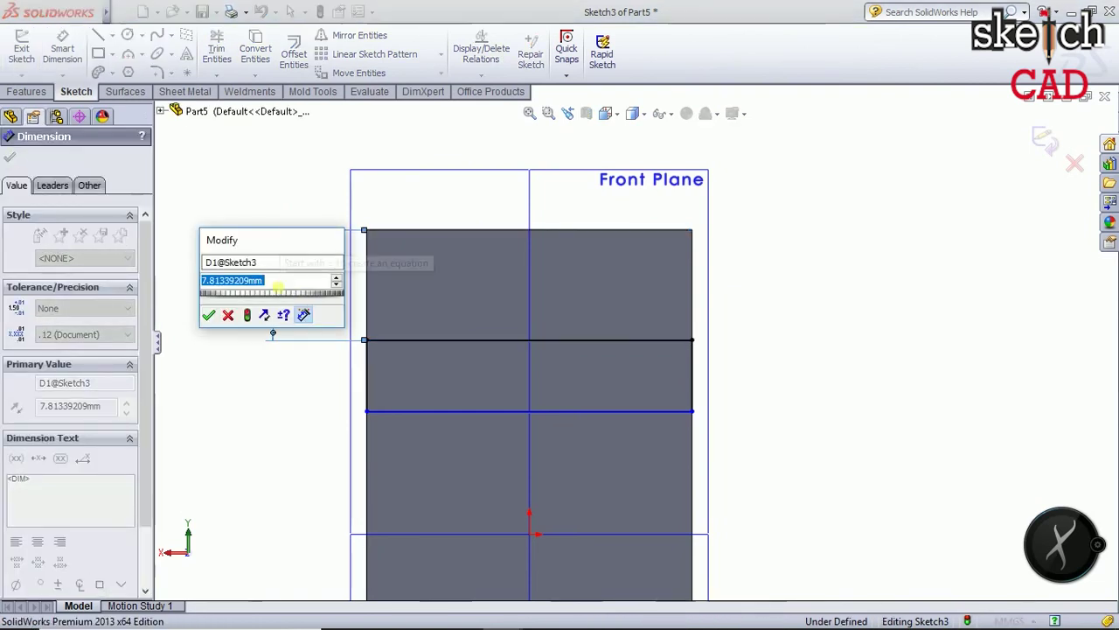
key("Escape")
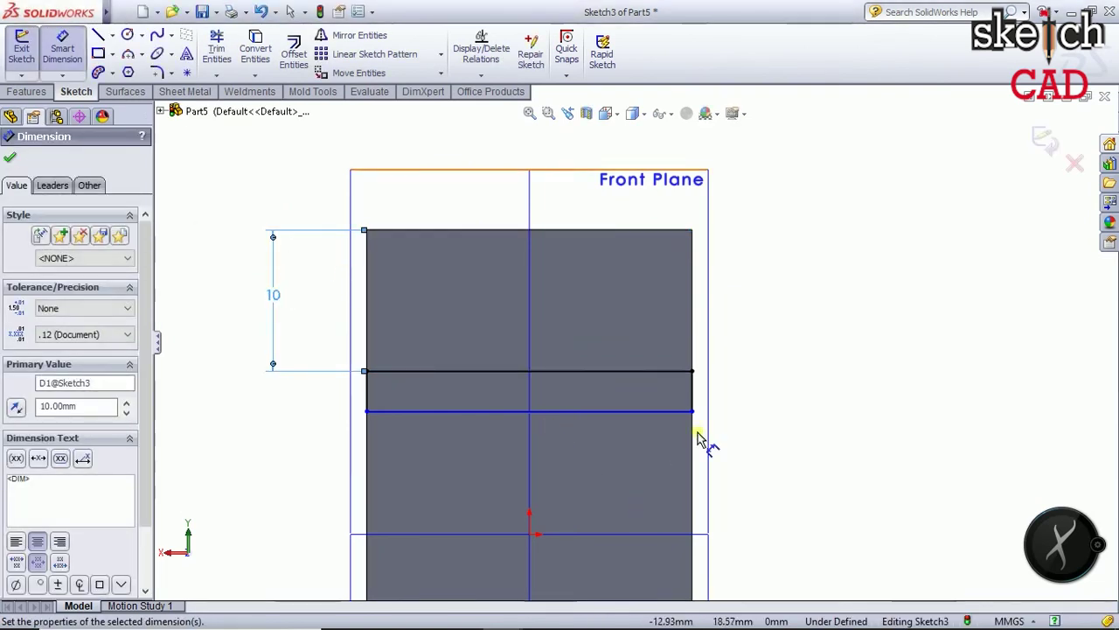
left_click(692, 391)
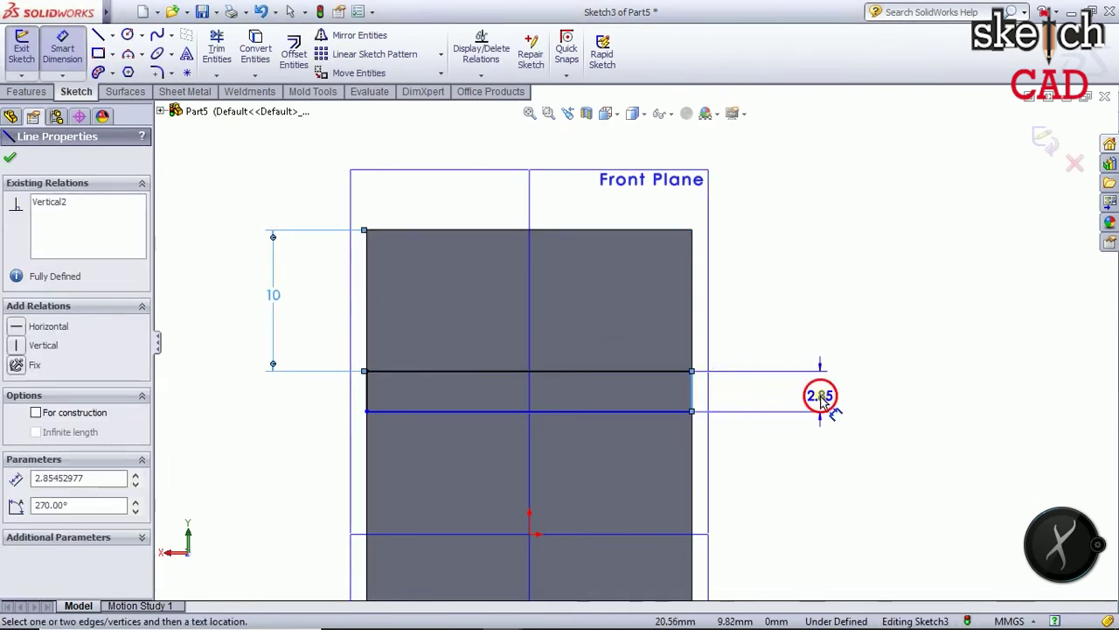
left_click(819, 398)
type("5")
key("Return")
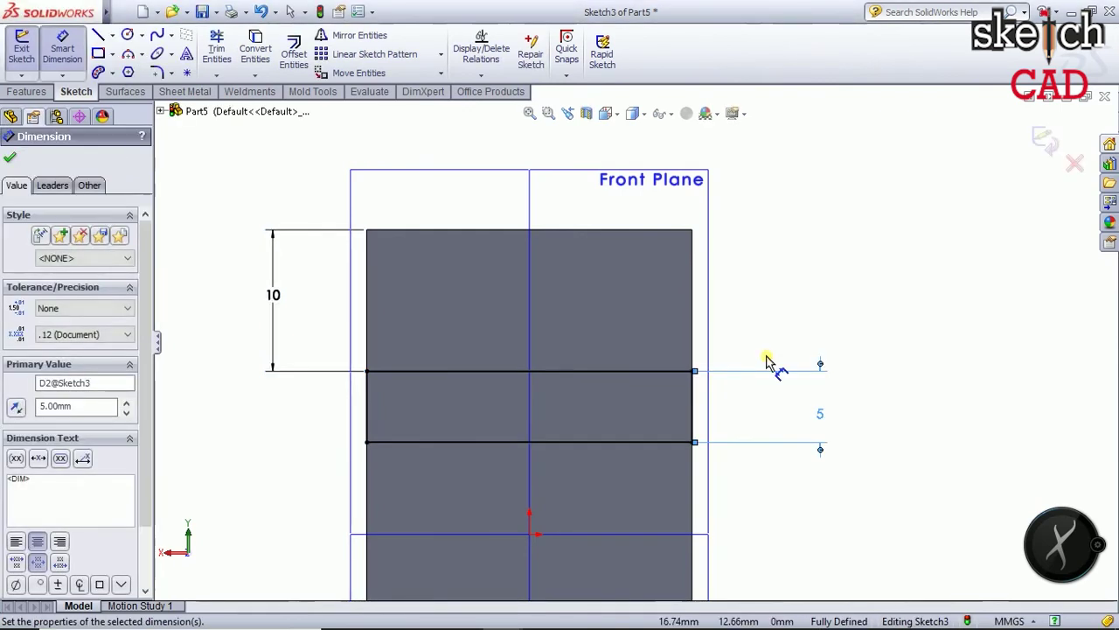
left_click(11, 156)
left_click(21, 48)
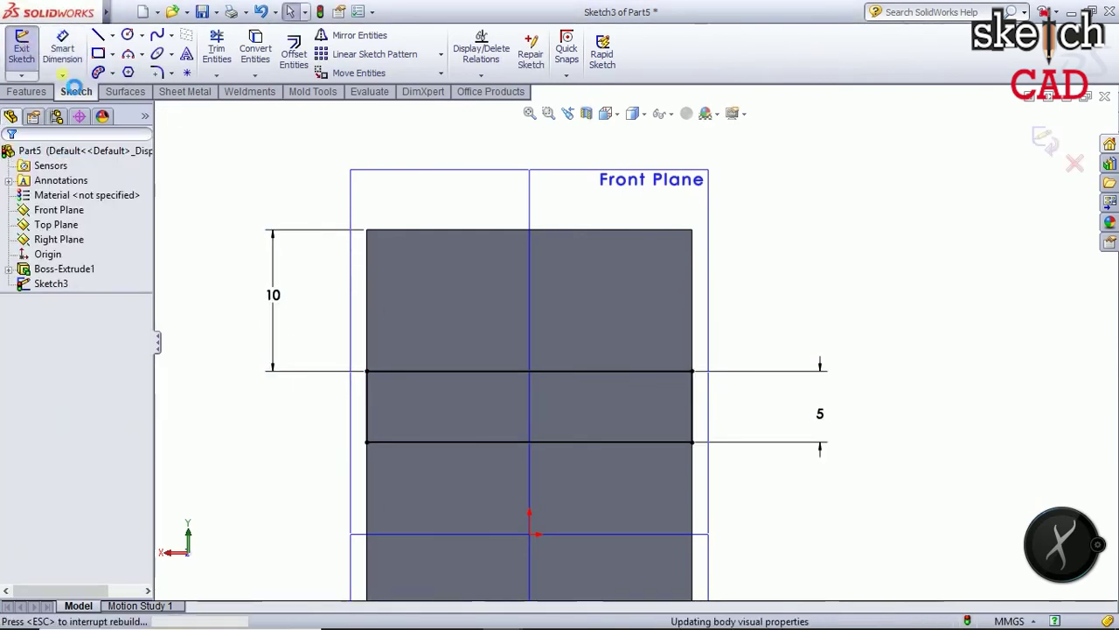
middle_click_drag(839, 347, 900, 440)
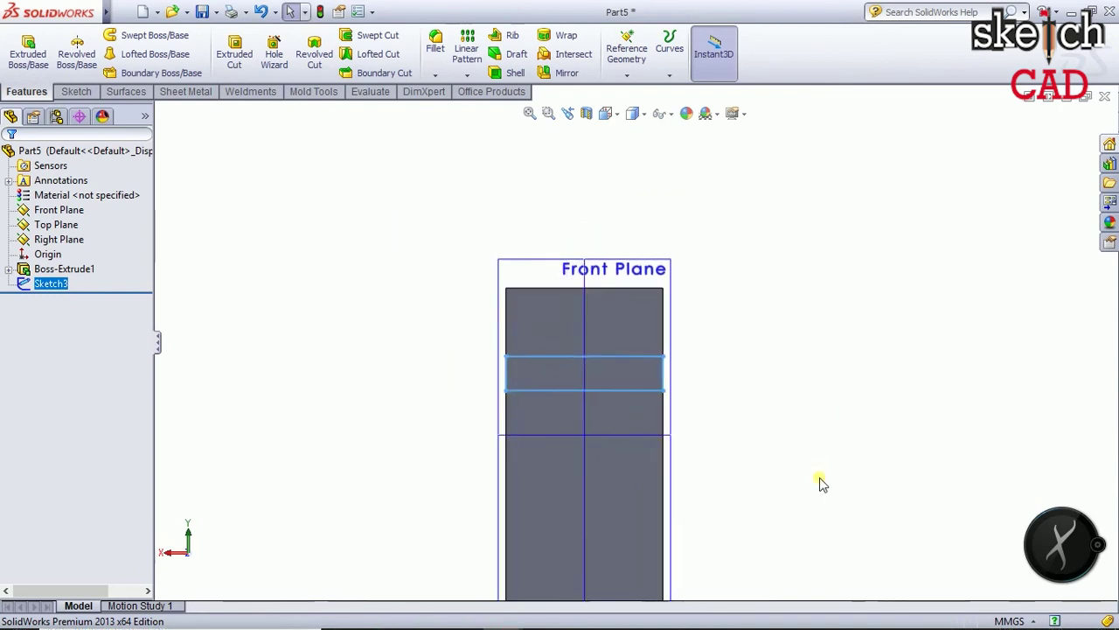
Extrude the band sketch Blind 5 mm out from the strap face as Boss-Extrude2
left_click(28, 48)
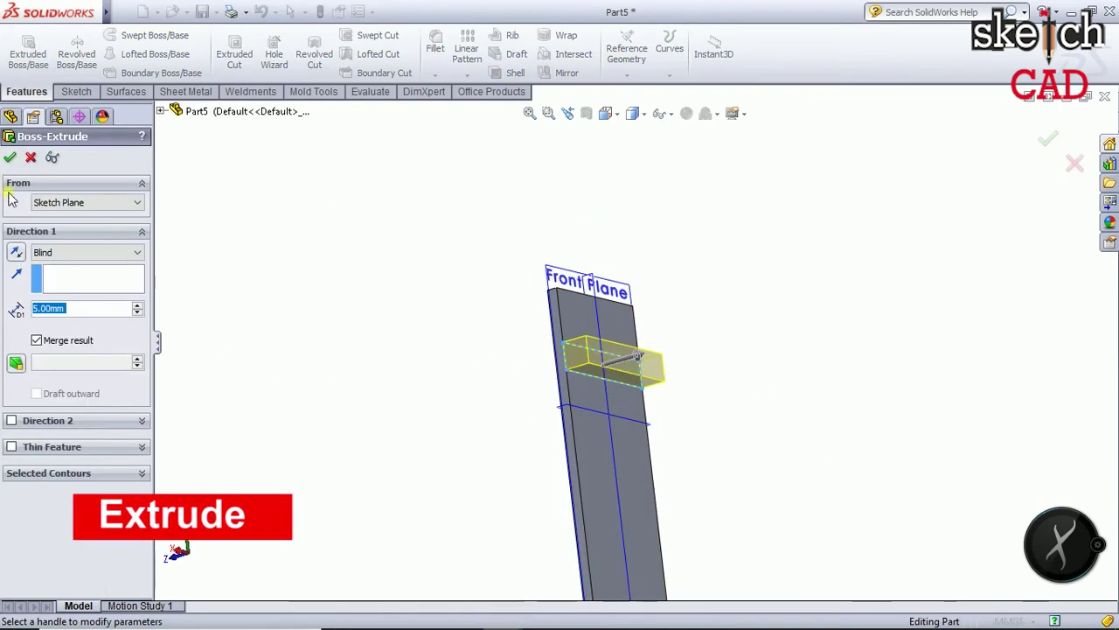
left_click(10, 157)
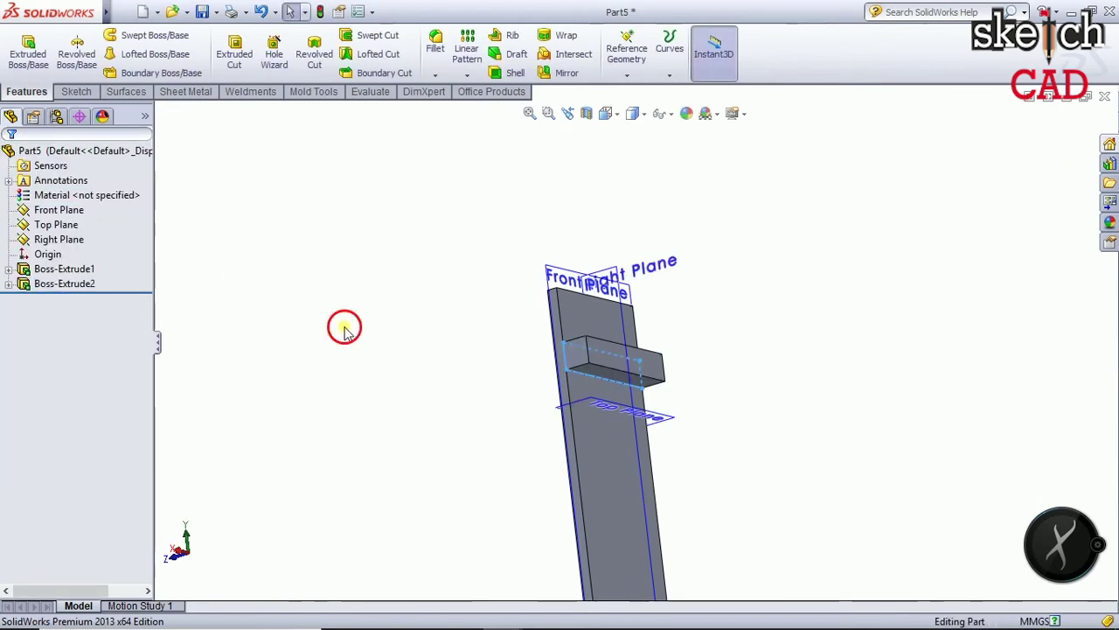
mouse_move(862, 507)
middle_mouse_down()
mouse_move(853, 326)
mouse_move(859, 352)
mouse_move(851, 360)
mouse_move(844, 292)
mouse_move(849, 316)
mouse_move(819, 320)
mouse_move(814, 305)
middle_mouse_up()
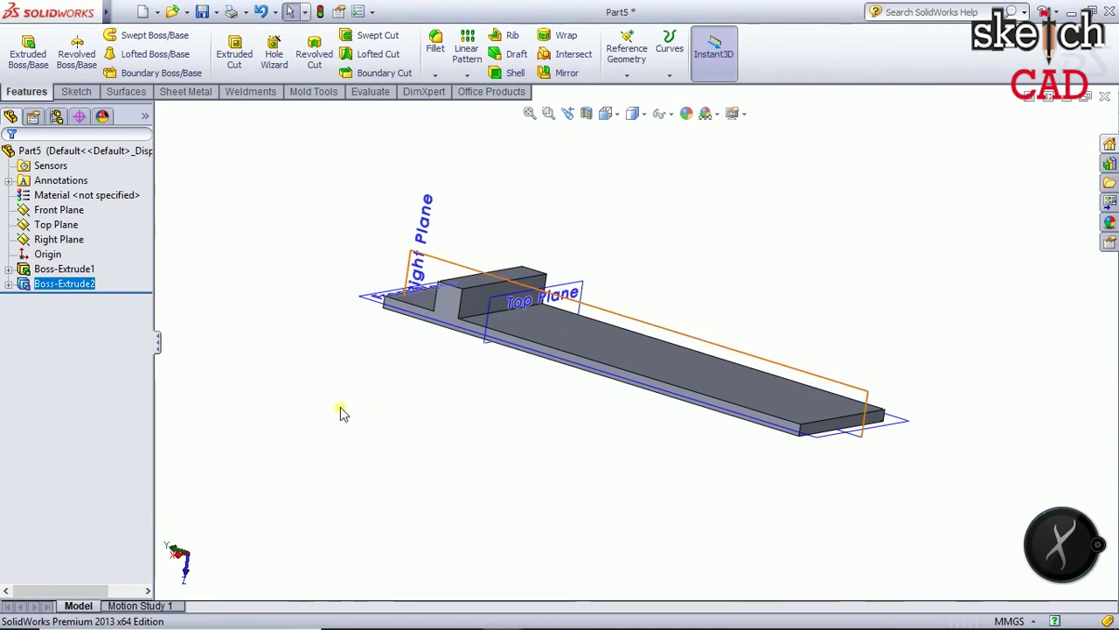
left_click(343, 389)
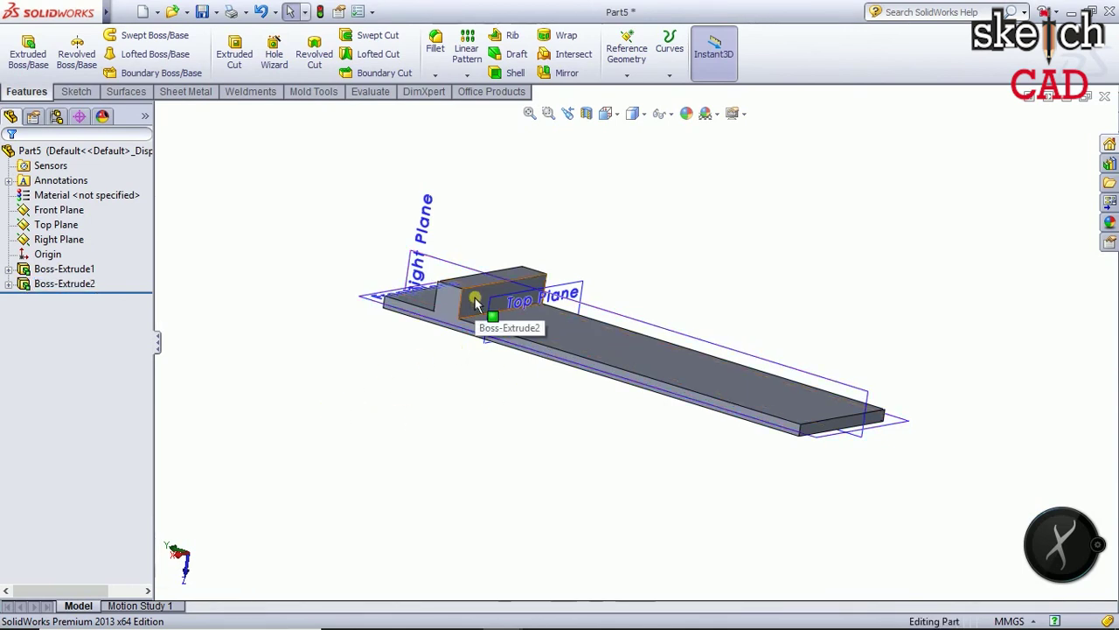
Shell the part at 0.2 mm, removing the block's front and top faces to form the keeper loop
left_click(509, 74)
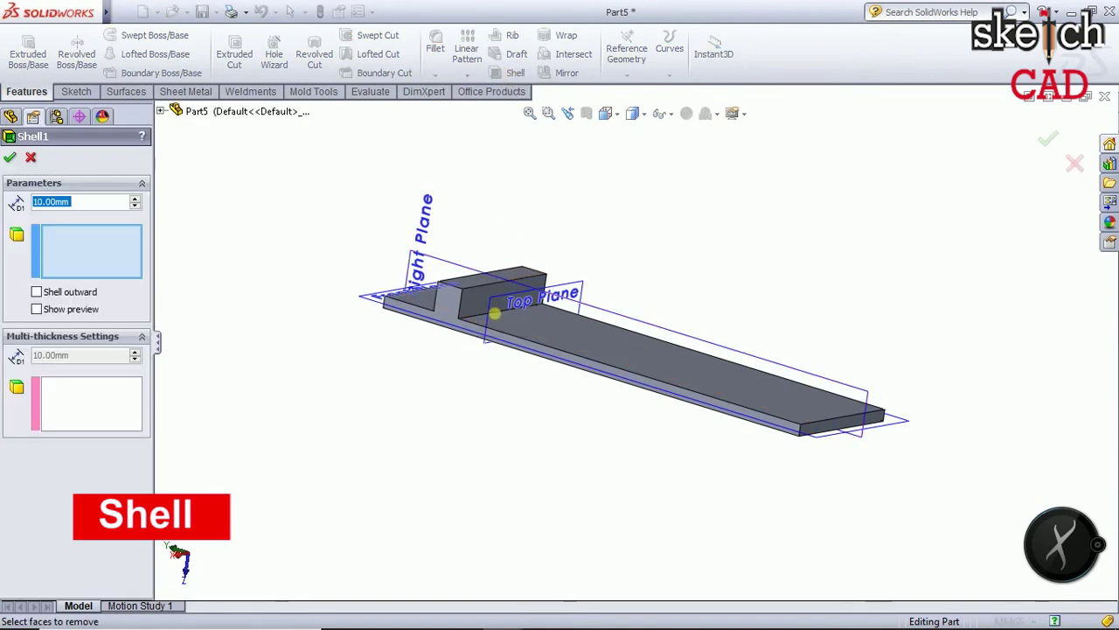
left_click(477, 300)
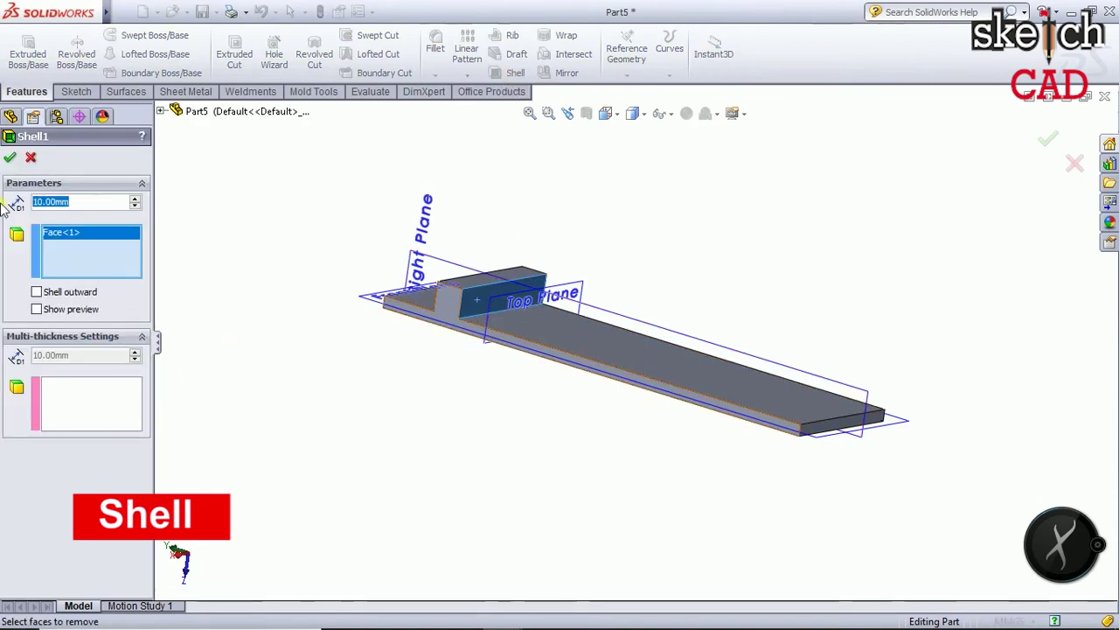
type("2")
key("BackSpace")
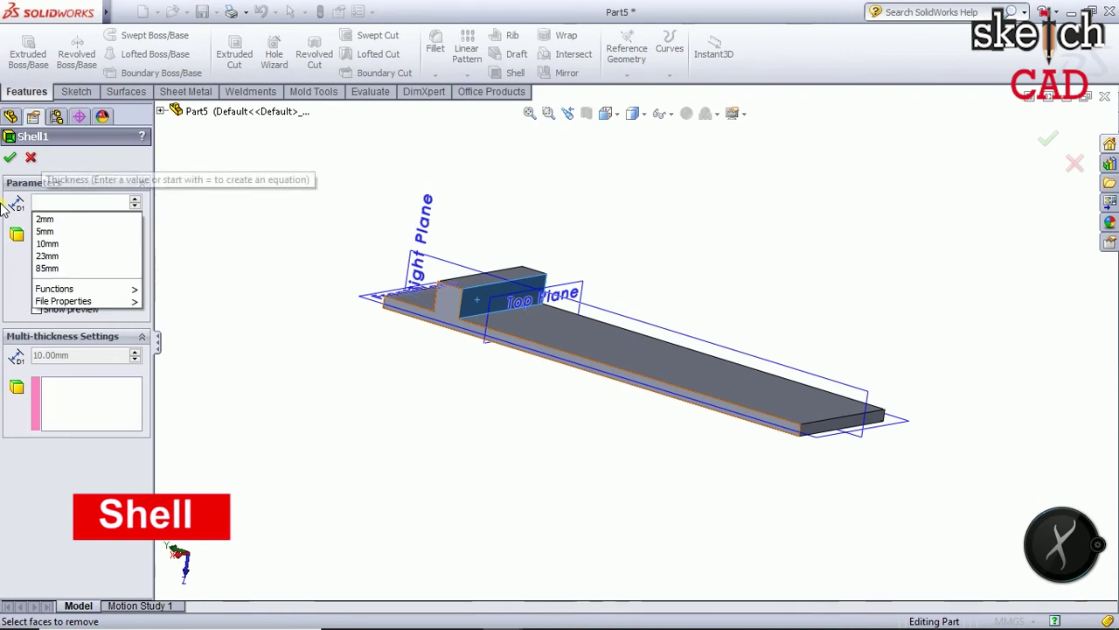
type(".2")
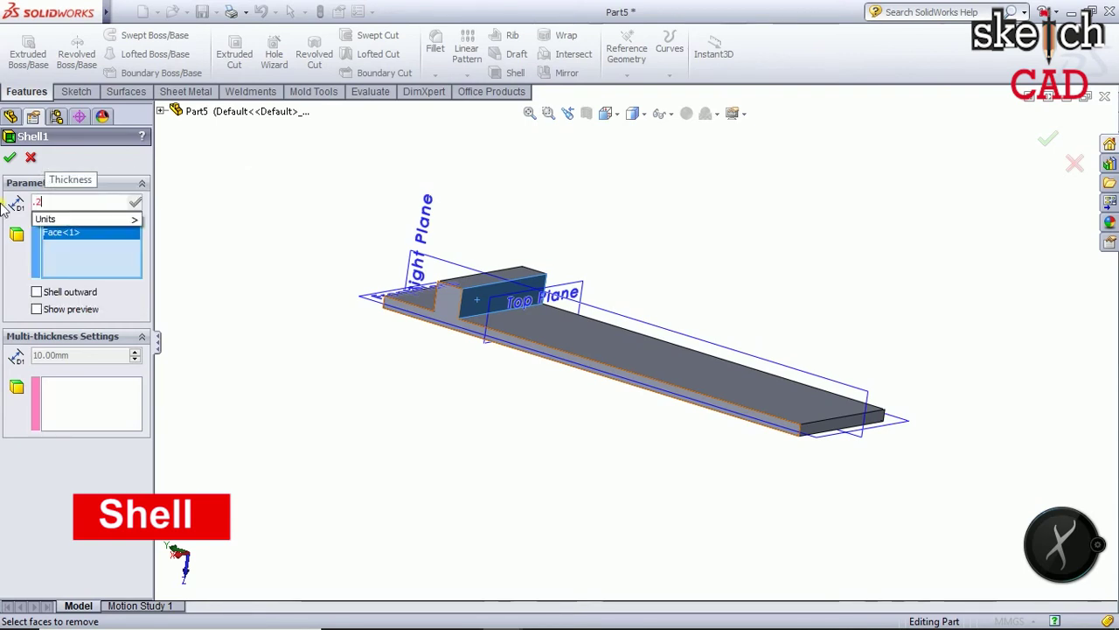
left_click(11, 160)
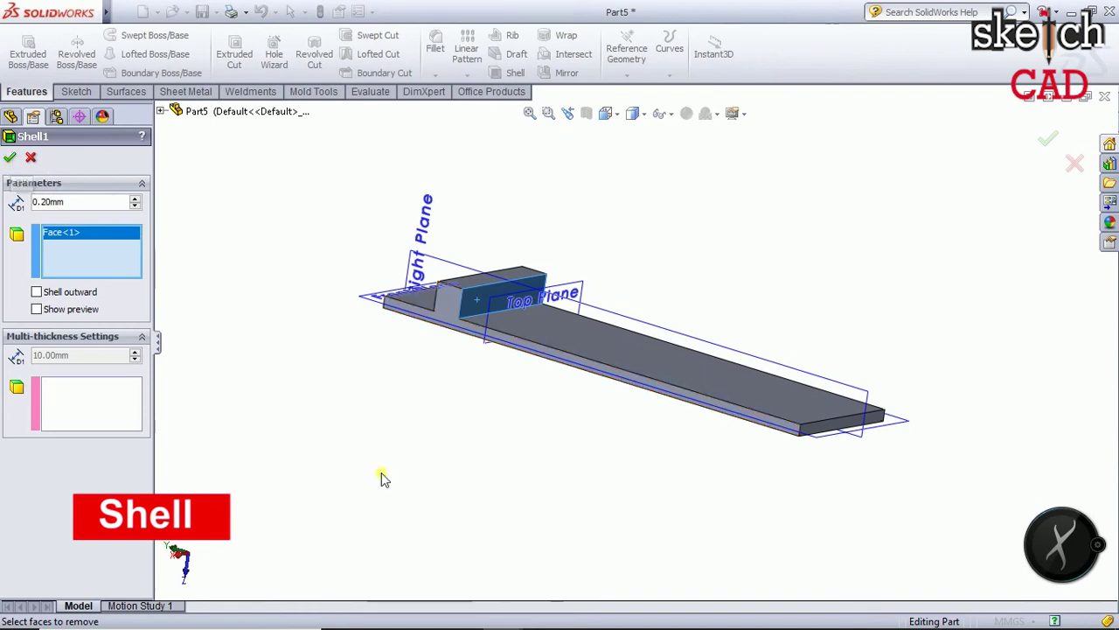
middle_click_drag(382, 474, 500, 507)
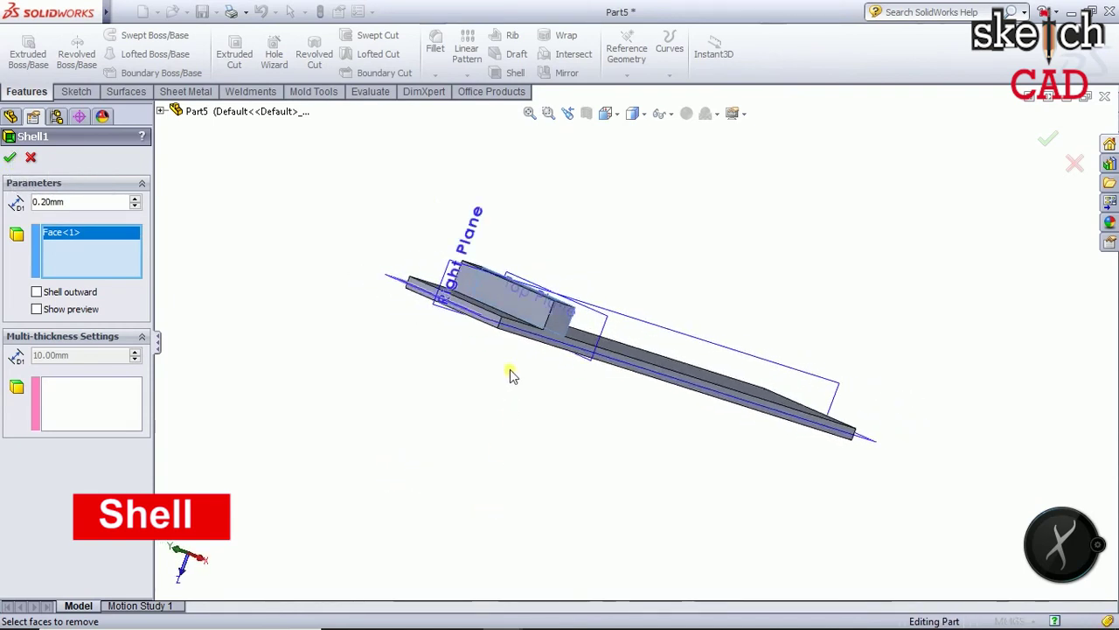
left_click(507, 291)
mouse_move(507, 291)
middle_mouse_down()
mouse_move(574, 417)
mouse_move(470, 413)
middle_mouse_up()
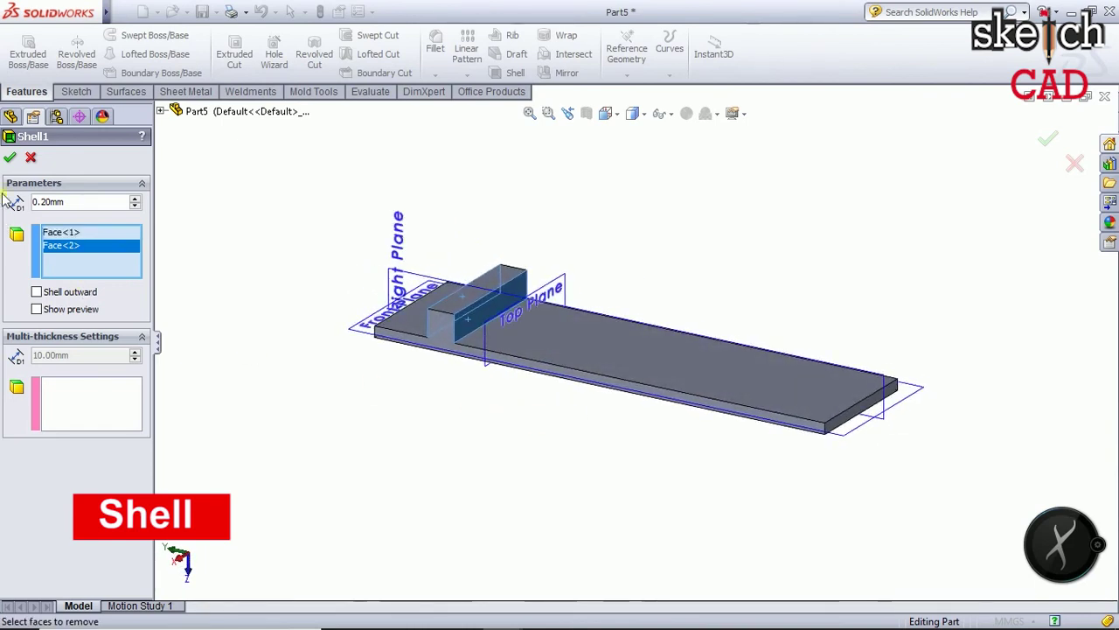
left_click(9, 159)
mouse_move(411, 450)
middle_mouse_down()
mouse_move(312, 464)
mouse_move(437, 462)
mouse_move(426, 456)
middle_mouse_up()
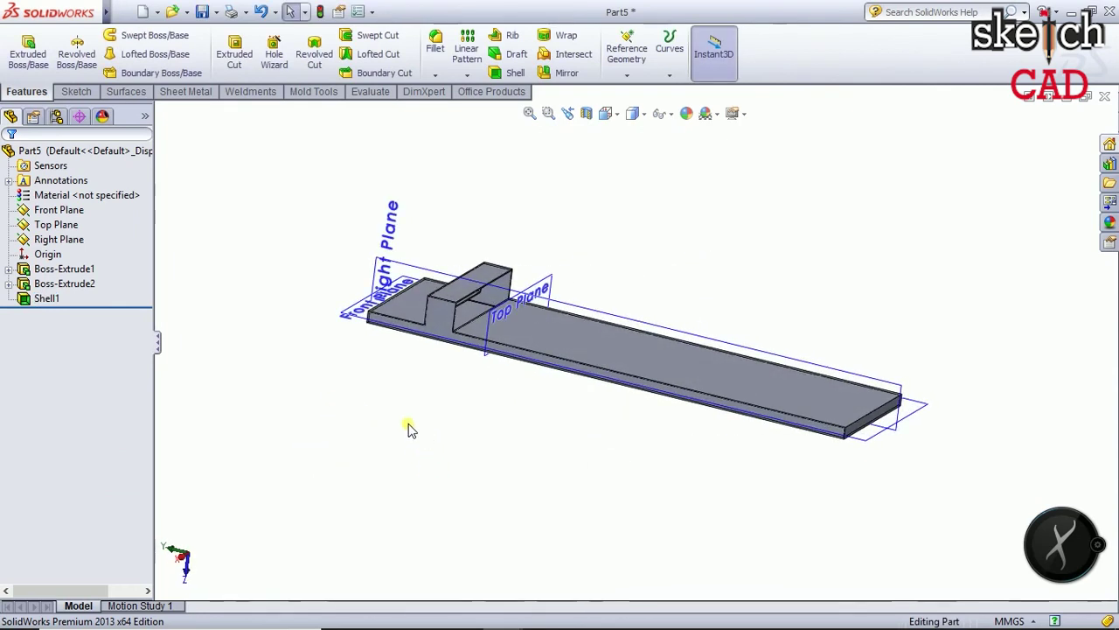
mouse_move(409, 427)
middle_mouse_down()
mouse_move(440, 445)
mouse_move(661, 311)
mouse_move(676, 357)
mouse_move(662, 348)
mouse_move(685, 260)
mouse_move(662, 270)
mouse_move(667, 244)
mouse_move(622, 308)
mouse_move(739, 507)
middle_mouse_up()
Open a new sketch on the Front Plane
scroll(682, 305, "down", 3)
left_click(711, 453)
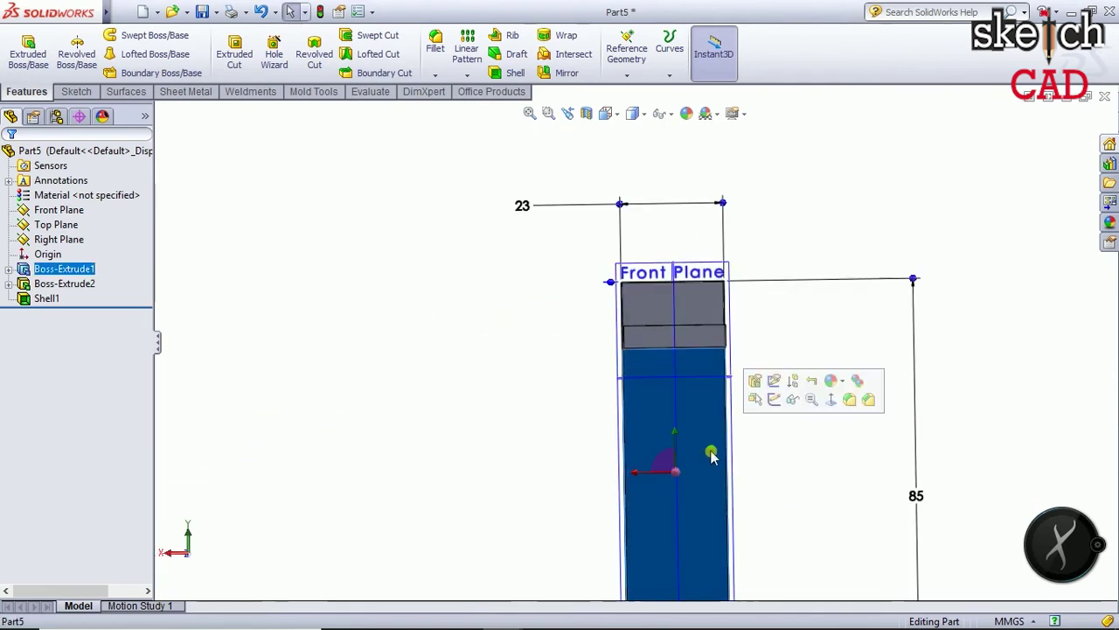
left_click(805, 485)
mouse_move(804, 482)
middle_mouse_down()
mouse_move(770, 531)
mouse_move(732, 367)
middle_mouse_up()
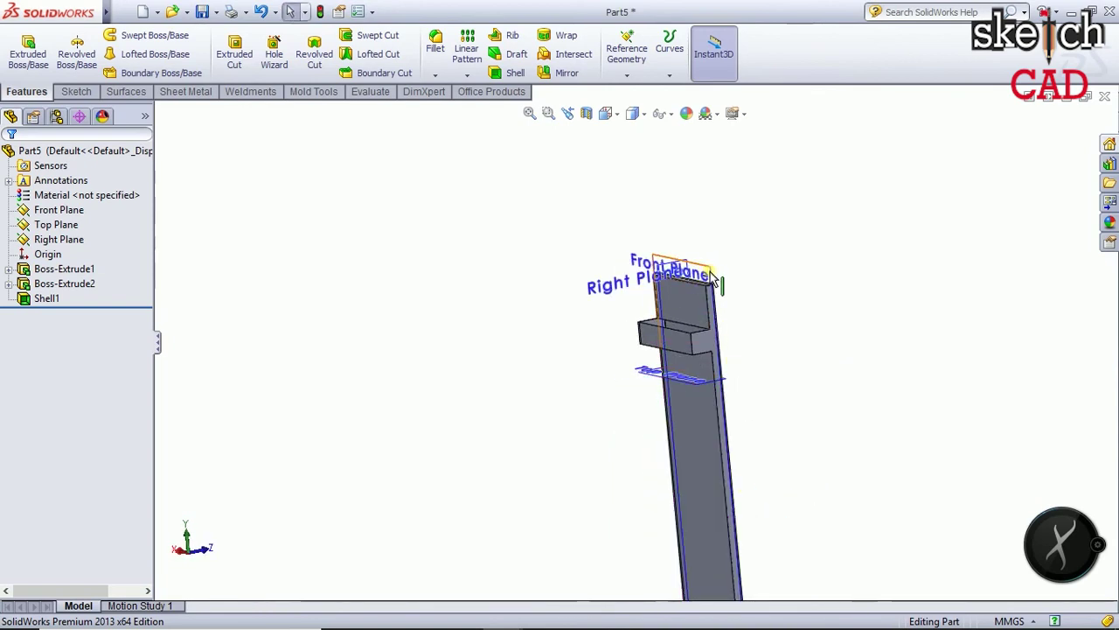
left_click(715, 275)
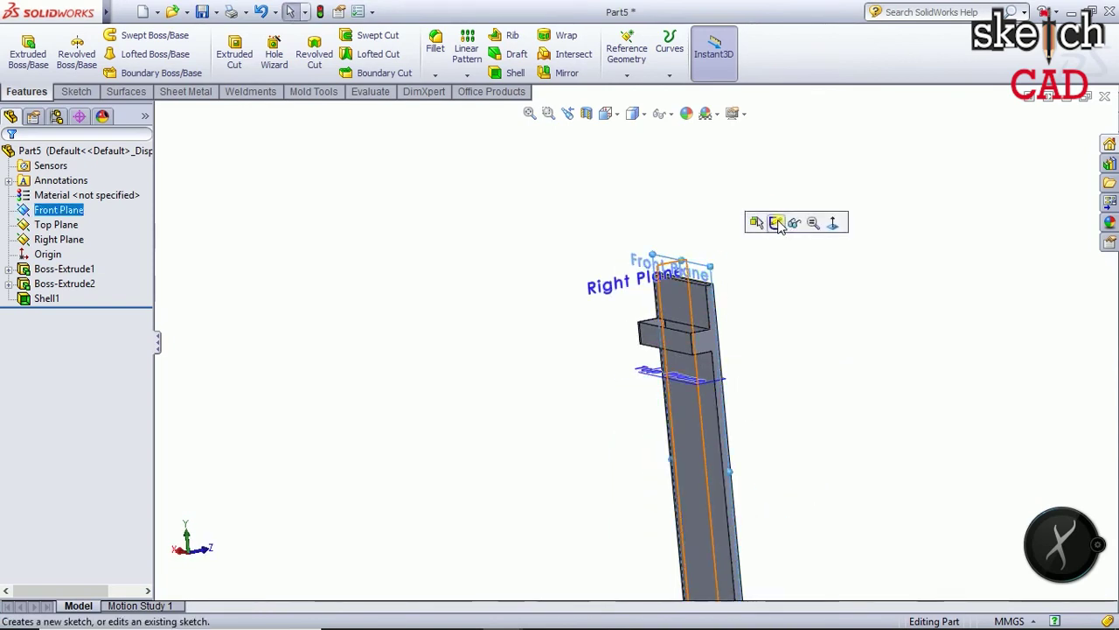
left_click(777, 223)
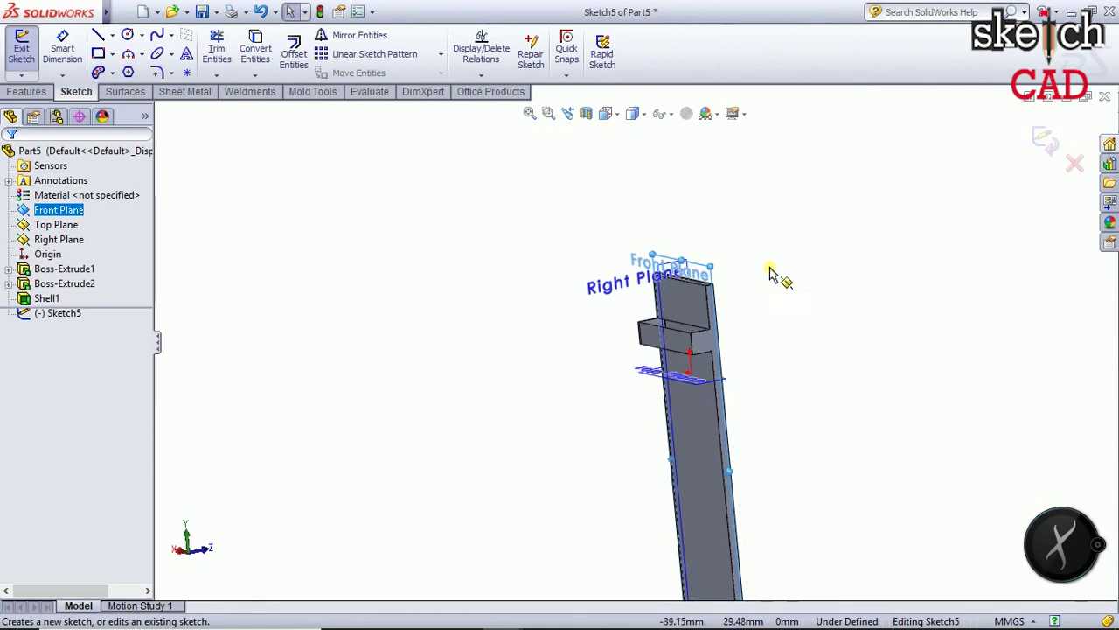
Switch to the Back view and zoom in on the part's top end
key("ctrl+8")
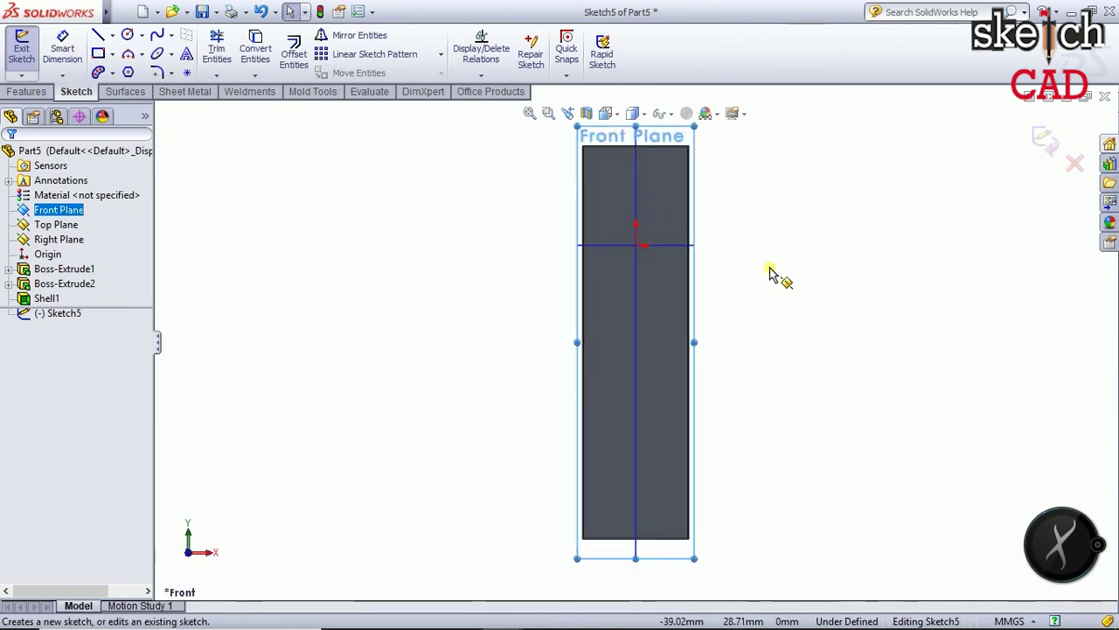
key("ctrl+2")
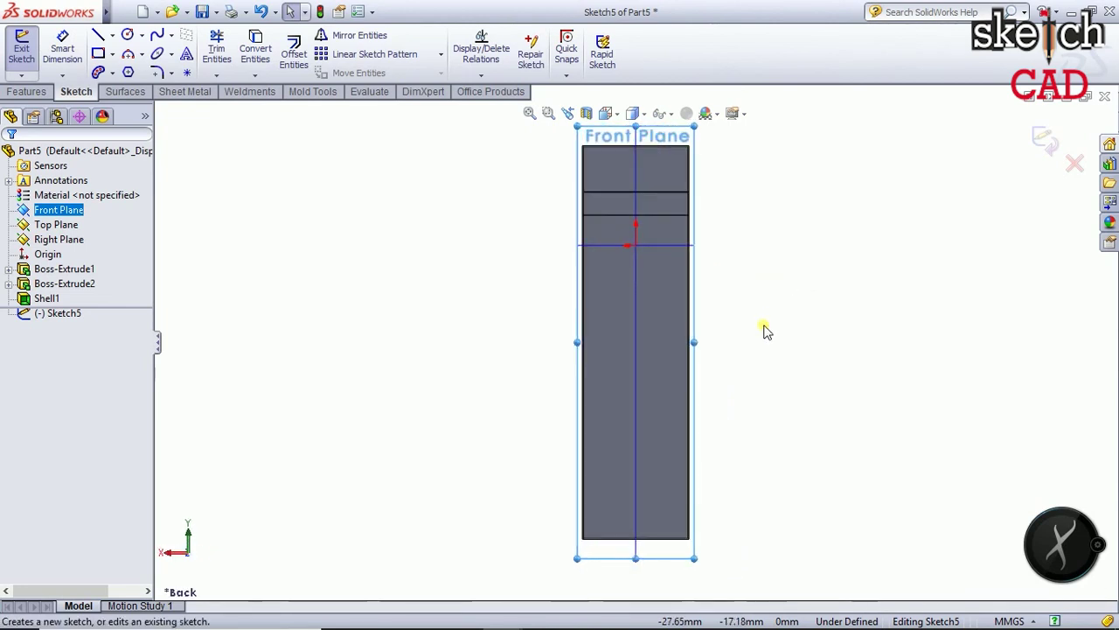
key("z")
scroll(613, 260, "down", 3)
scroll(585, 331, "down", 2)
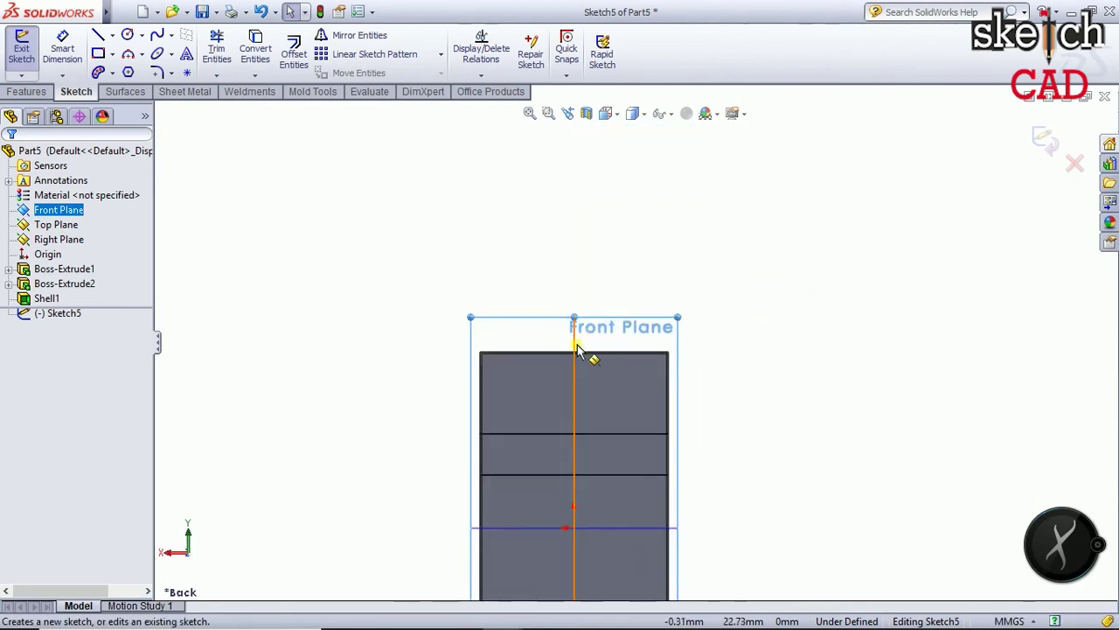
scroll(577, 348, "down", 1)
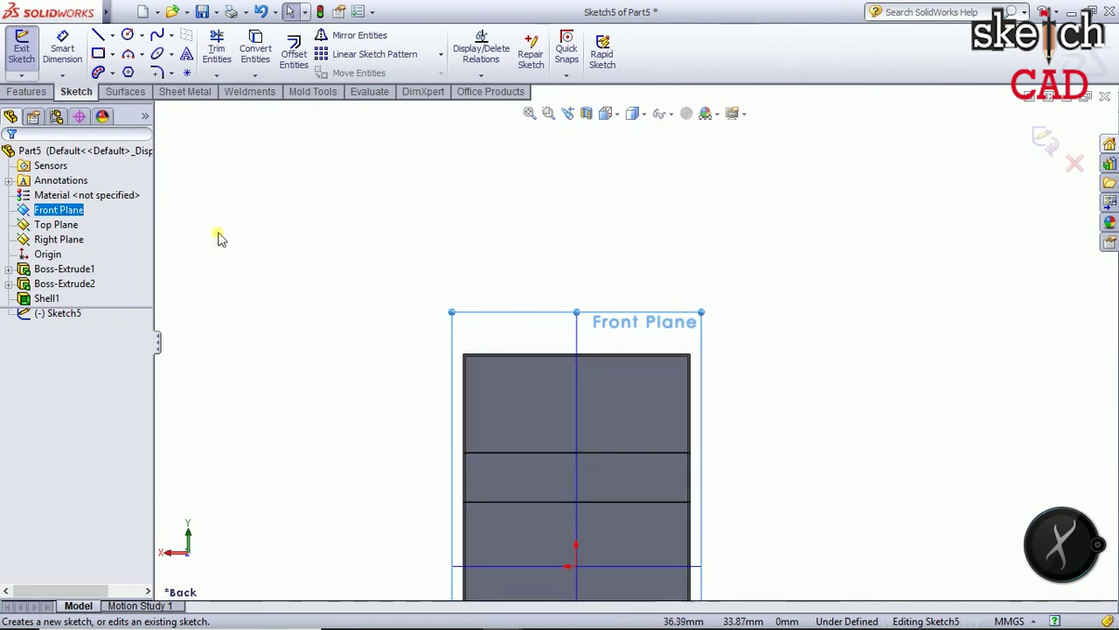
Draw a strap-wide corner rectangle from the top edge upward and dimension its height 20 mm
left_click(98, 53)
left_click(466, 355)
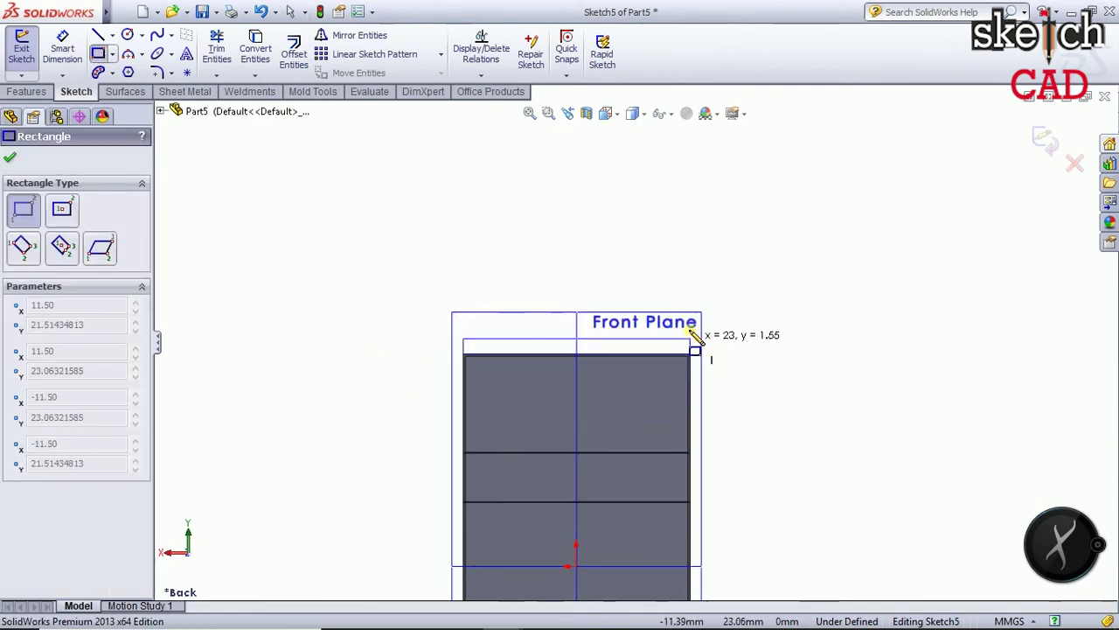
left_click(690, 203)
left_click(77, 53)
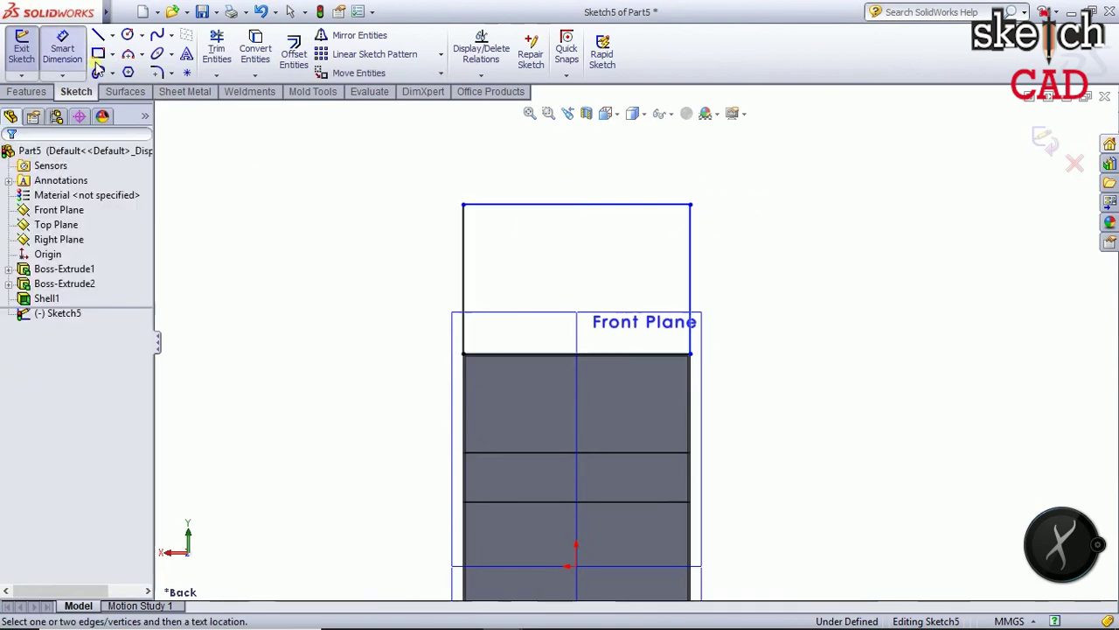
left_click(464, 274)
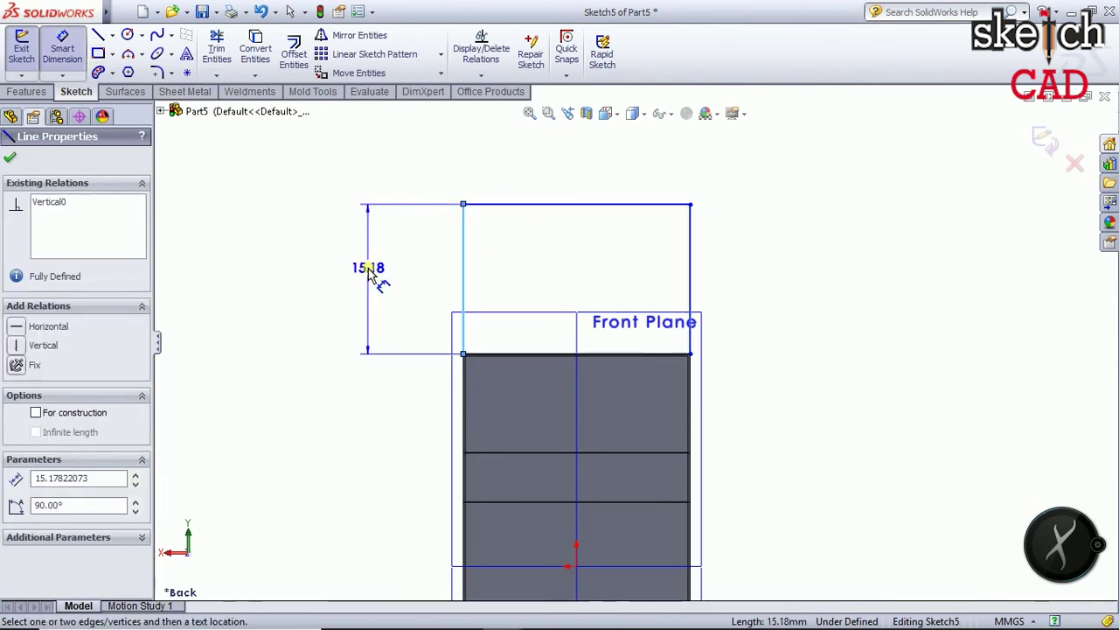
left_click(370, 274)
type("20")
key("Return")
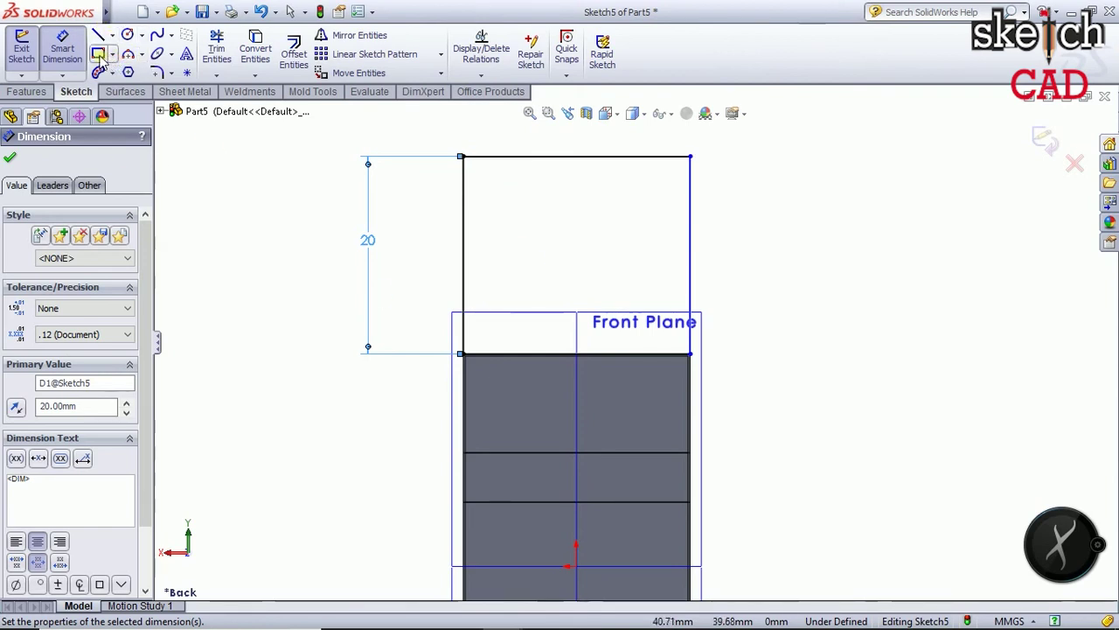
Offset the rectangle's edges 2 mm inward, with Reverse checked, to create an inner rectangle
left_click(294, 53)
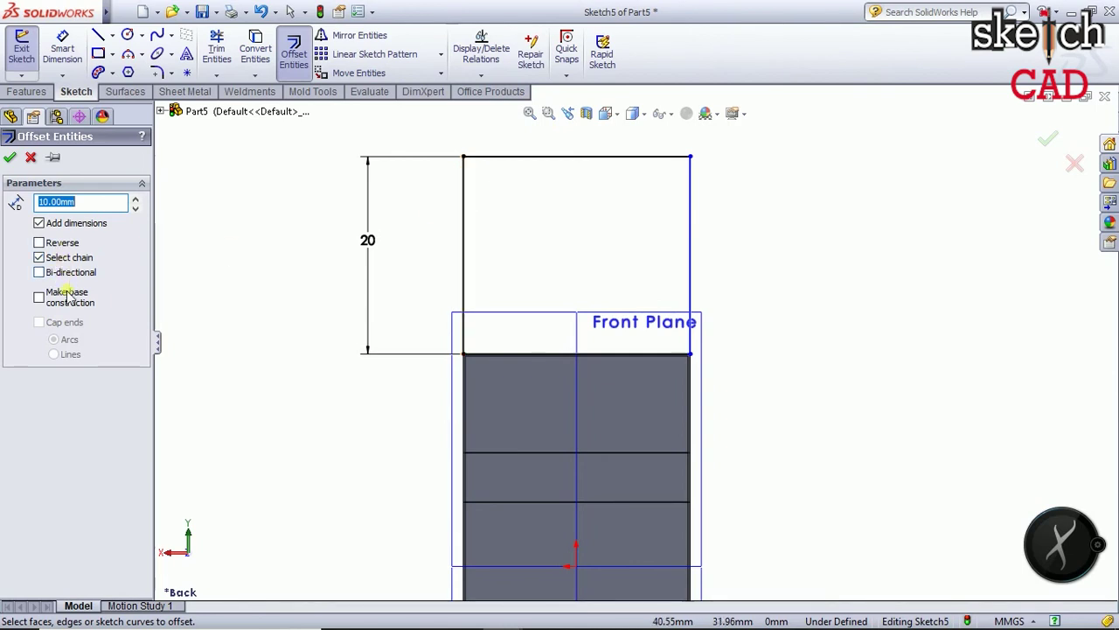
left_click(50, 276)
left_click(464, 197)
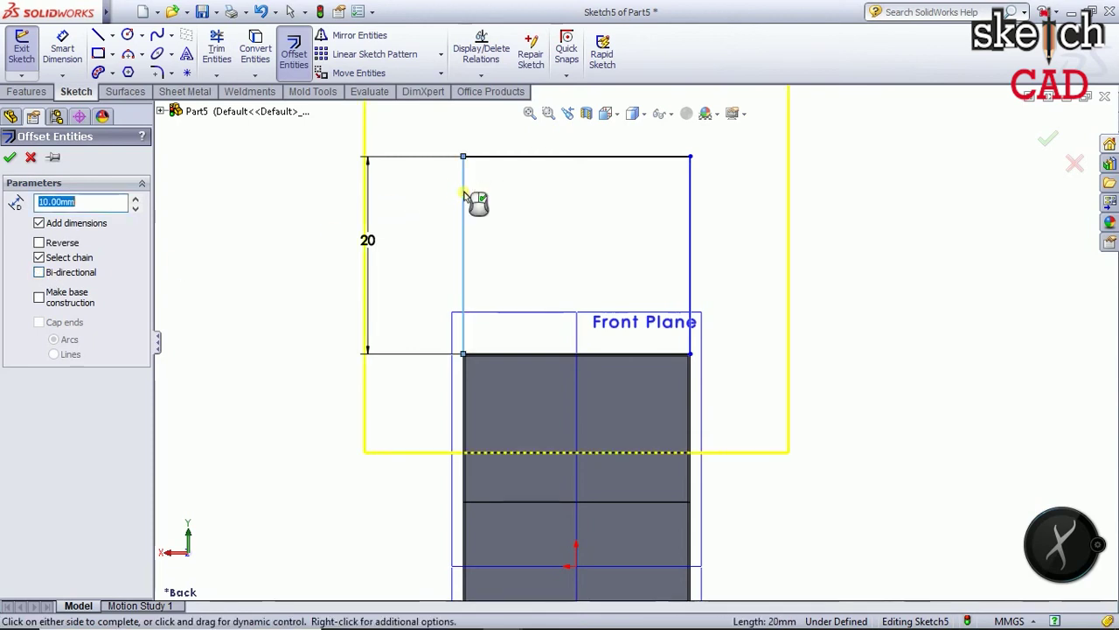
left_click(62, 244)
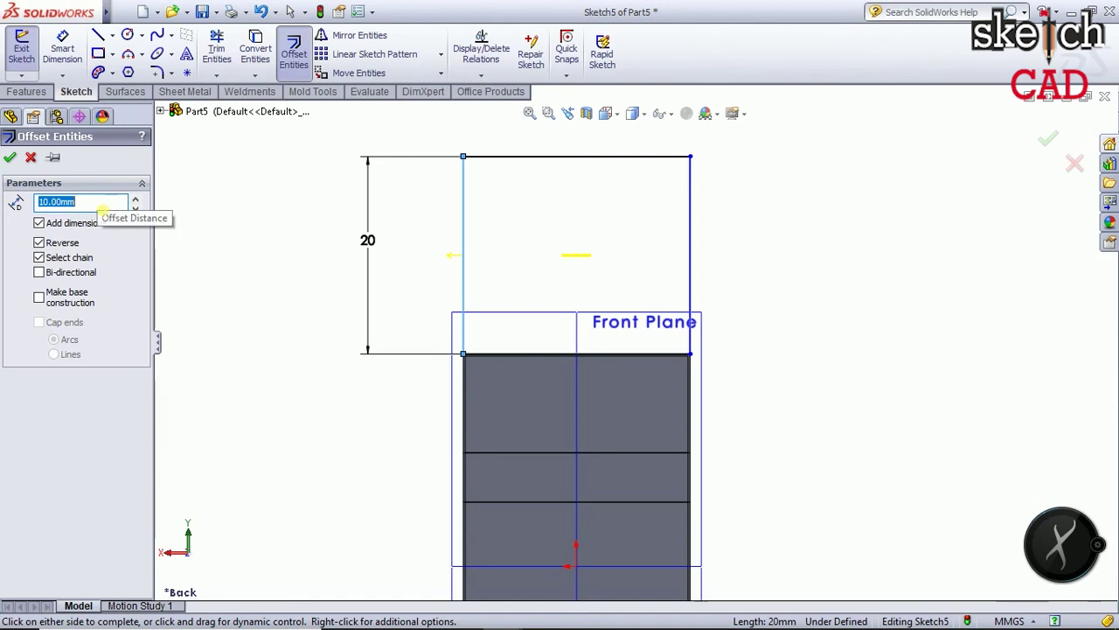
type("1.5")
key("Return")
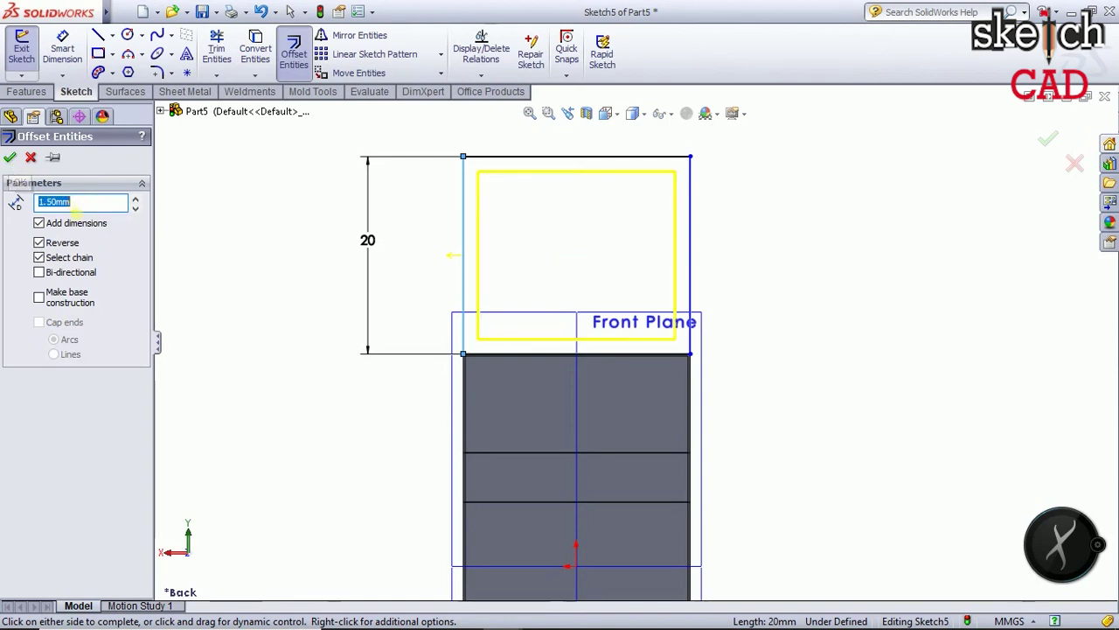
type("2")
key("Return")
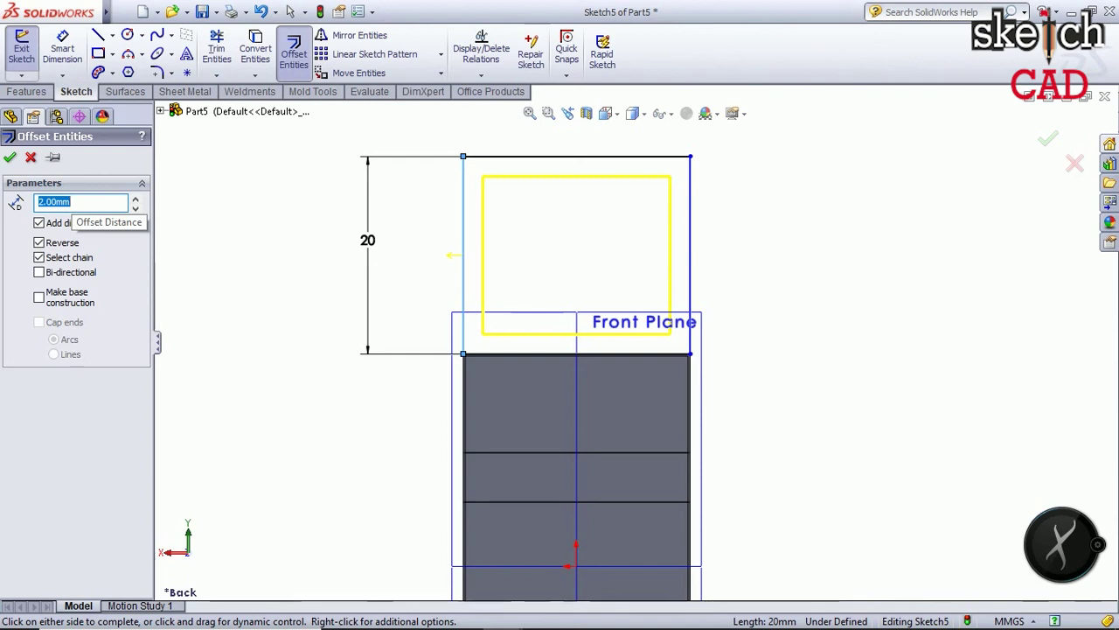
left_click(10, 157)
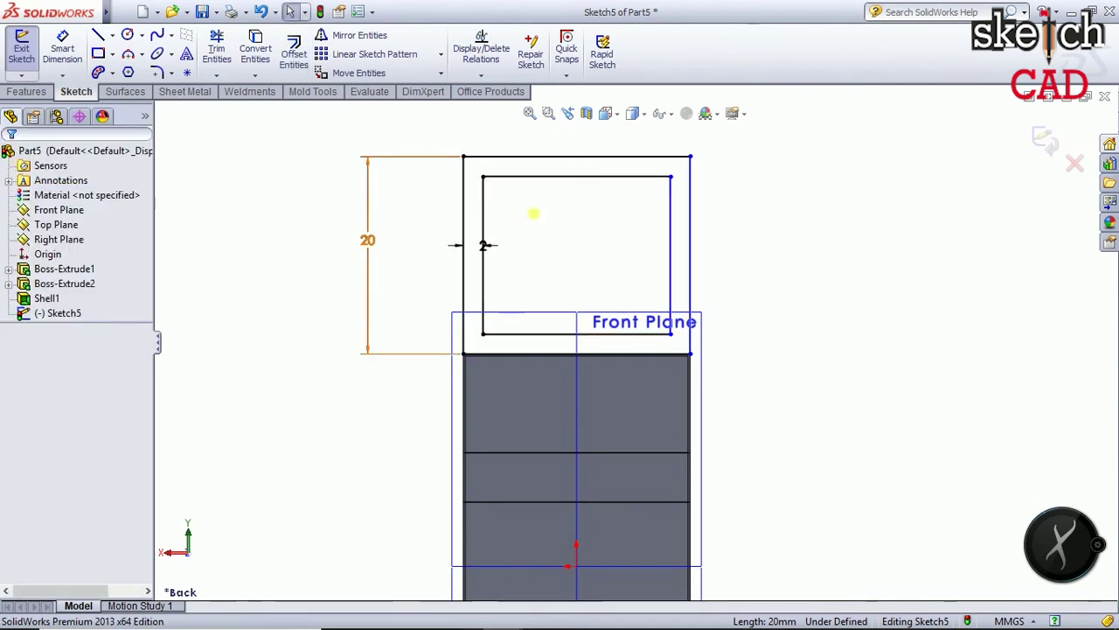
Replace the inner rectangle's top line with a lower horizontal line and trim the leftover stub
left_click(554, 177)
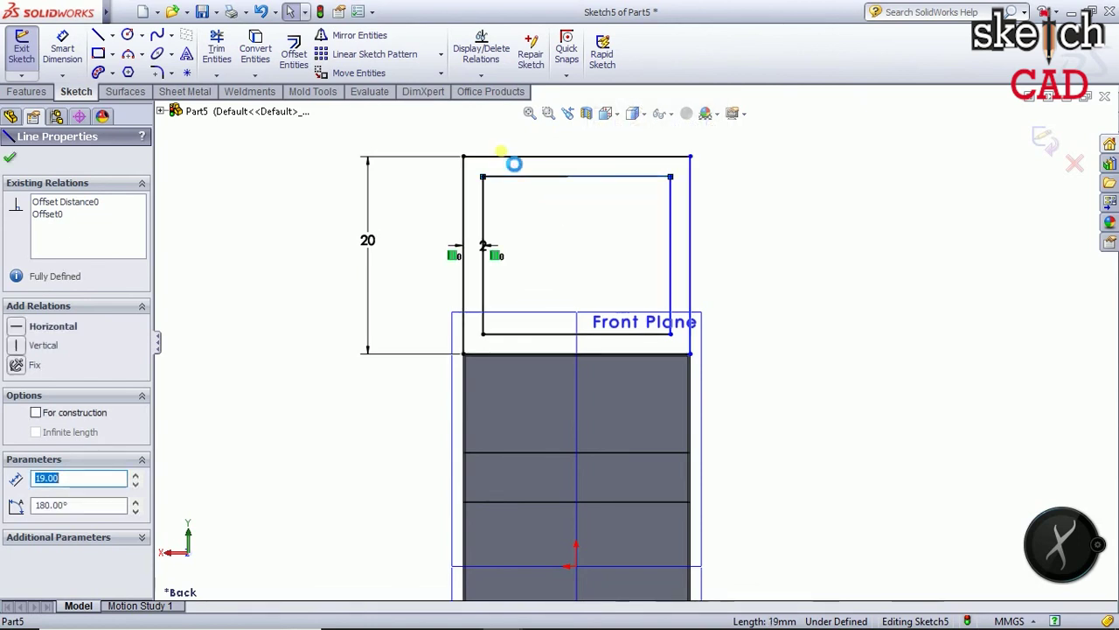
key("Delete")
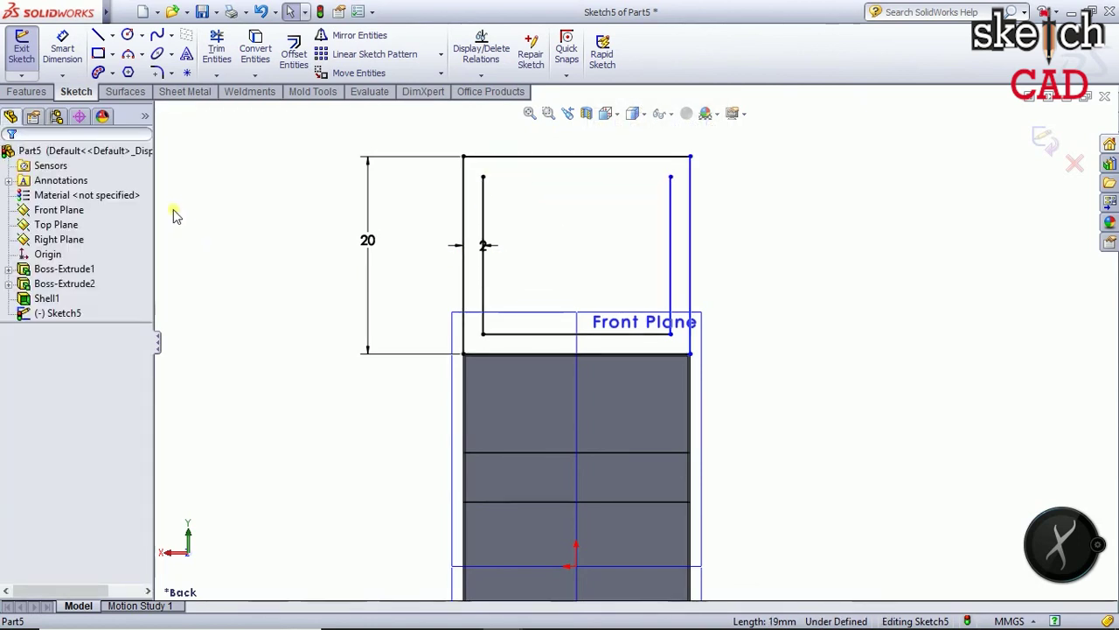
left_click(98, 35)
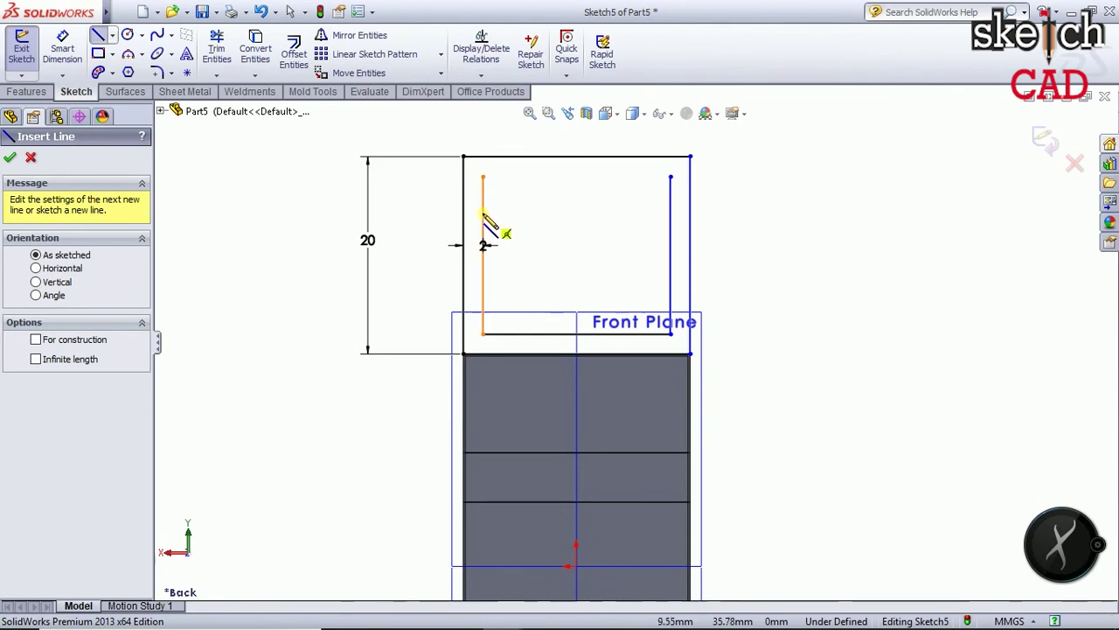
left_click(483, 251)
left_click(671, 211)
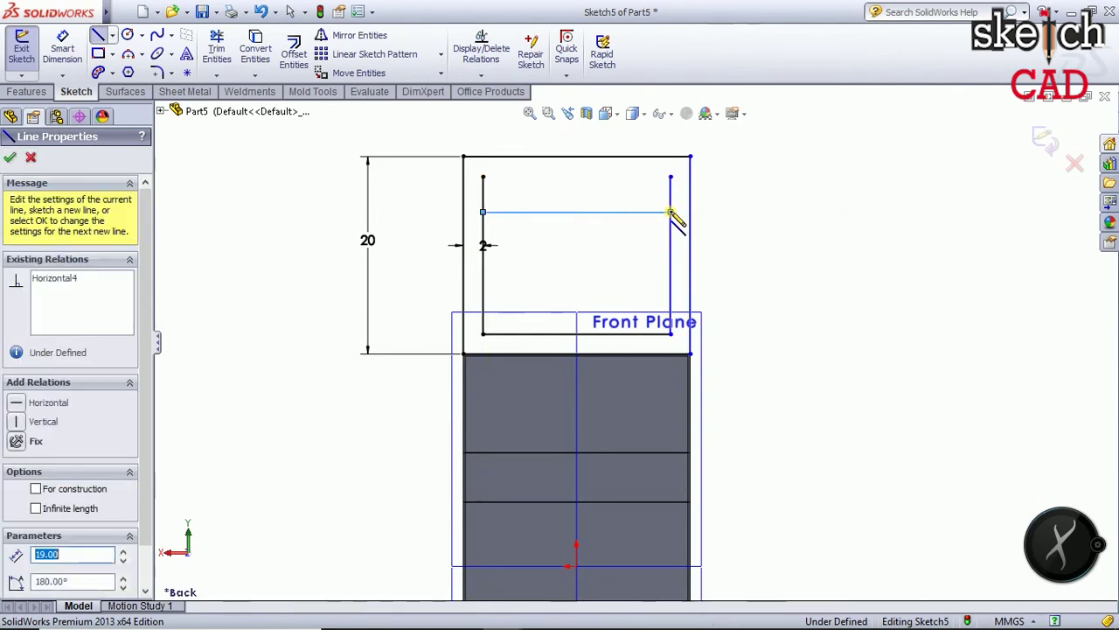
left_click(216, 49)
left_click_drag(481, 195, 666, 194)
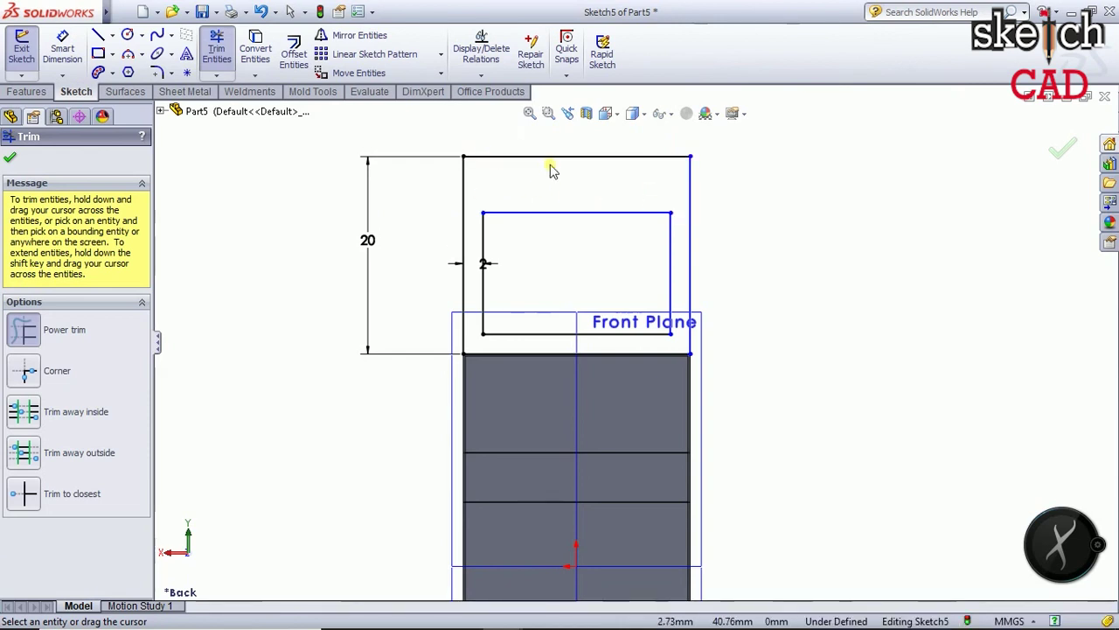
Power-trim away the outer rectangle's top line, leaving the frame's sides open
scroll(565, 180, "up", 2)
scroll(593, 212, "down", 2)
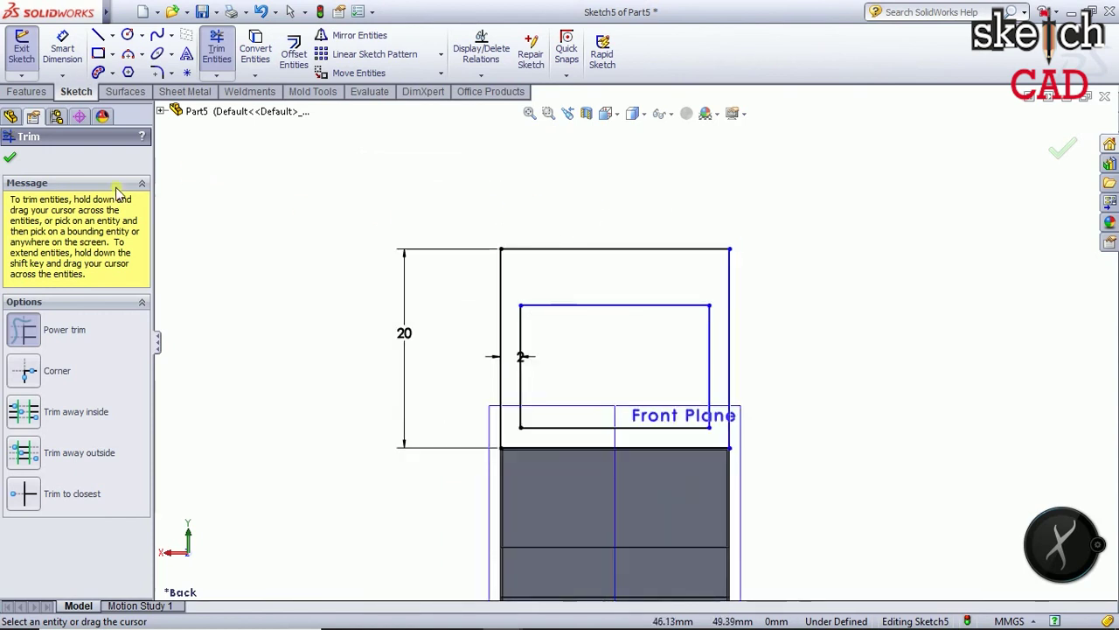
left_click(591, 248)
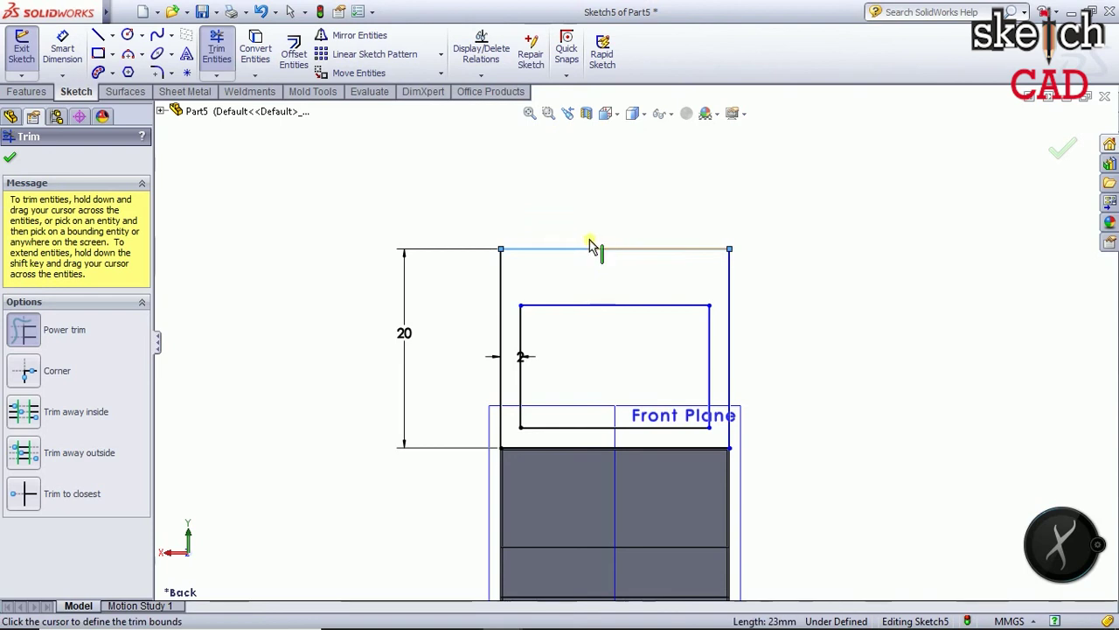
left_click(581, 243)
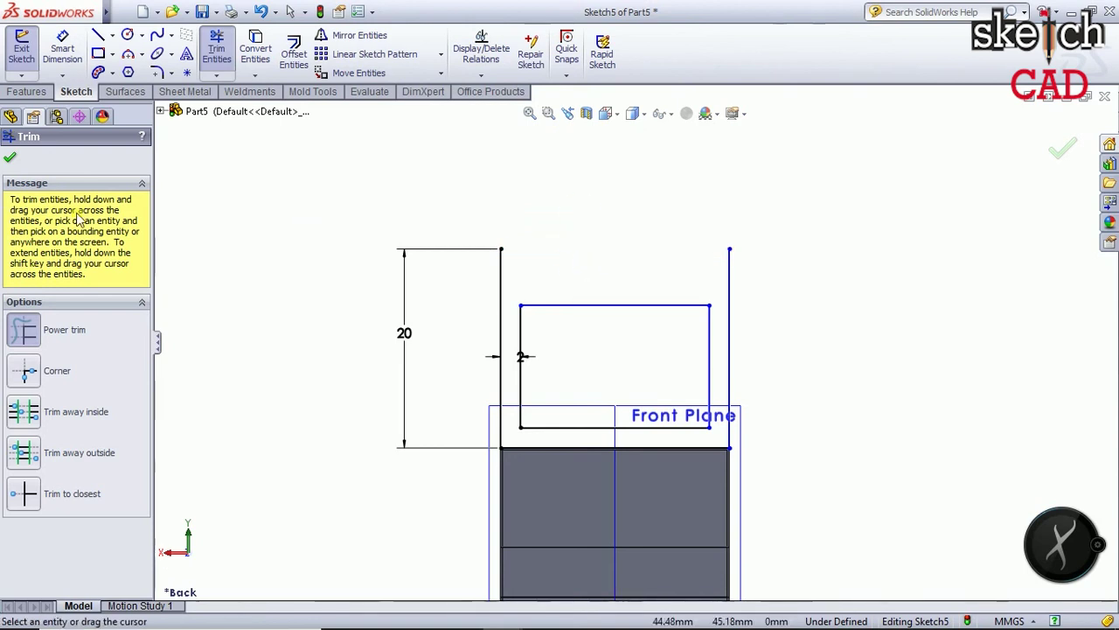
left_click(12, 161)
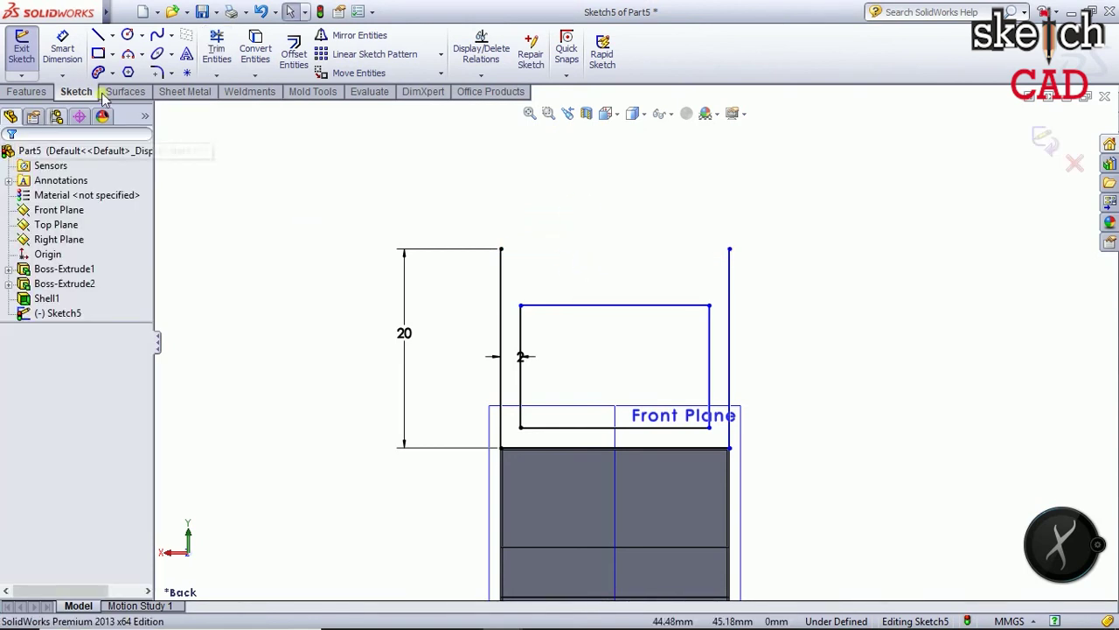
left_click(156, 37)
Draw a spline arch joining both side tops, peak it at the centre, and exit Sketch5
left_click(501, 249)
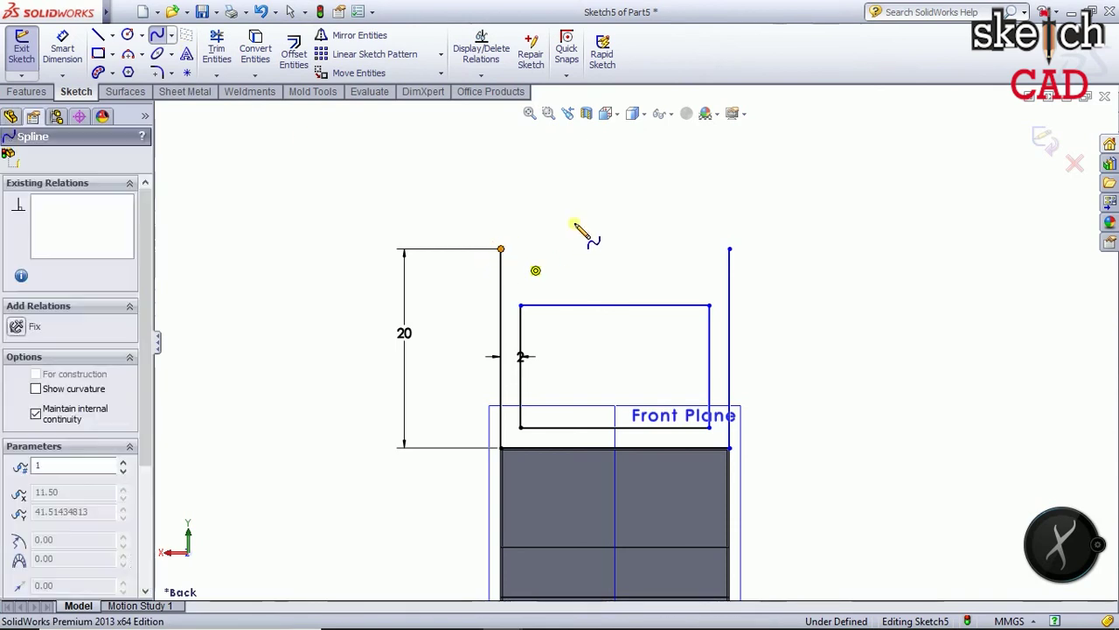
left_click(587, 200)
left_click(696, 209)
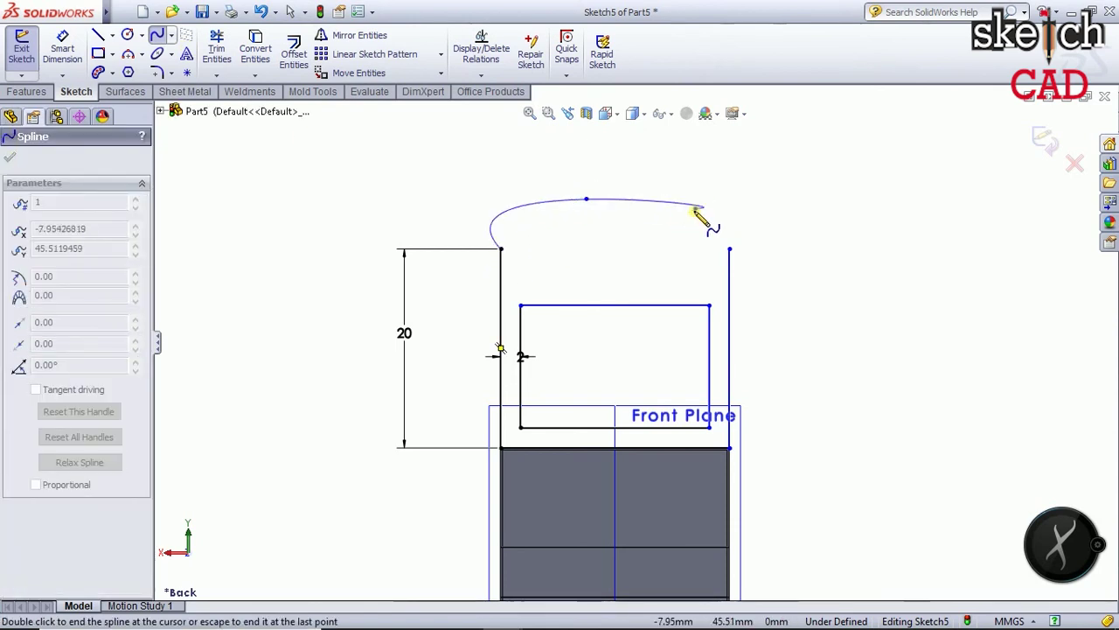
key("Escape")
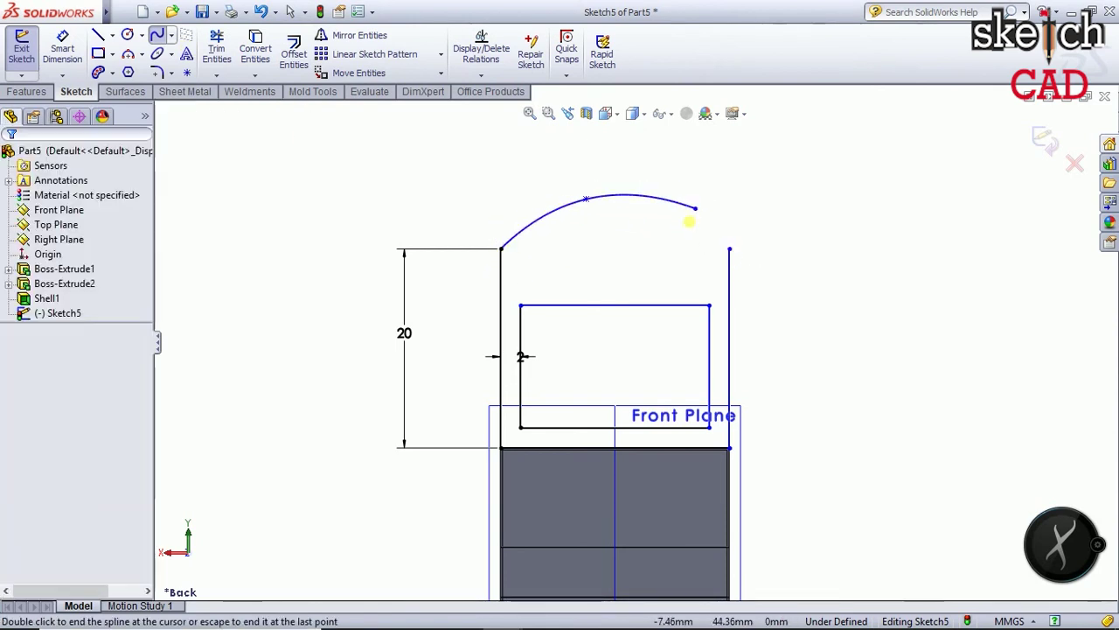
left_click_drag(695, 207, 731, 249)
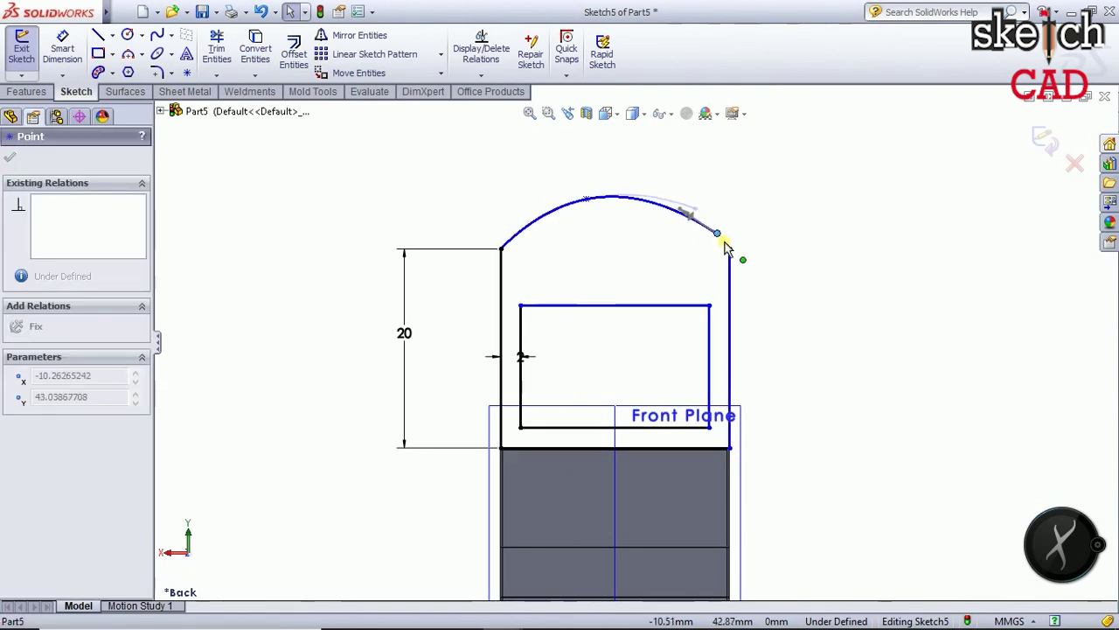
mouse_move(587, 201)
left_mouse_down()
mouse_move(631, 197)
mouse_move(615, 180)
left_mouse_up()
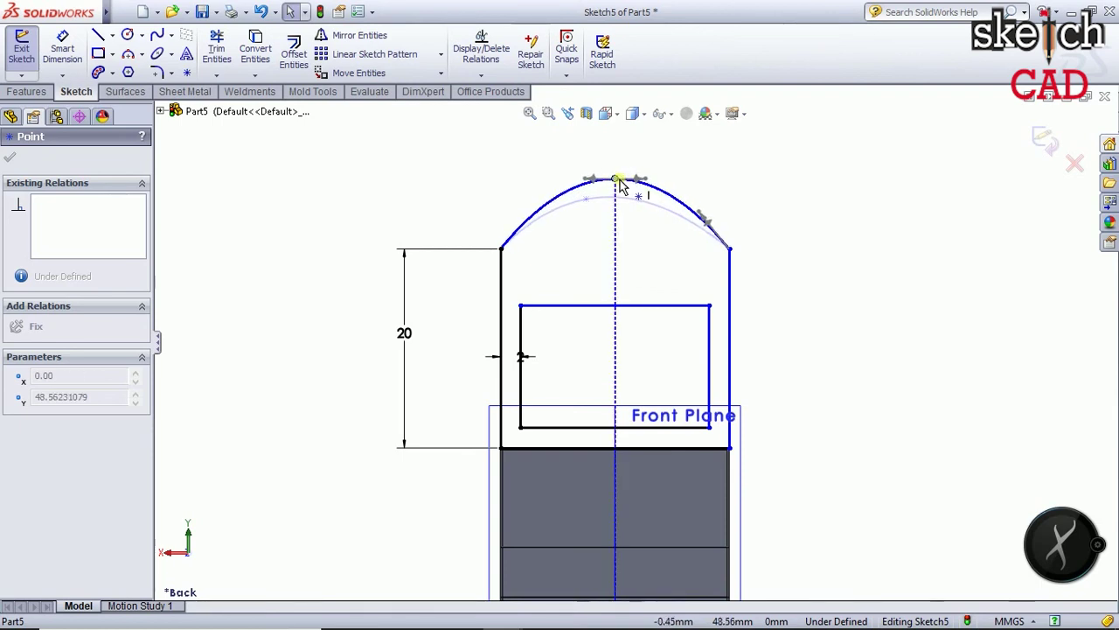
left_click(749, 187)
scroll(769, 245, "up", 3)
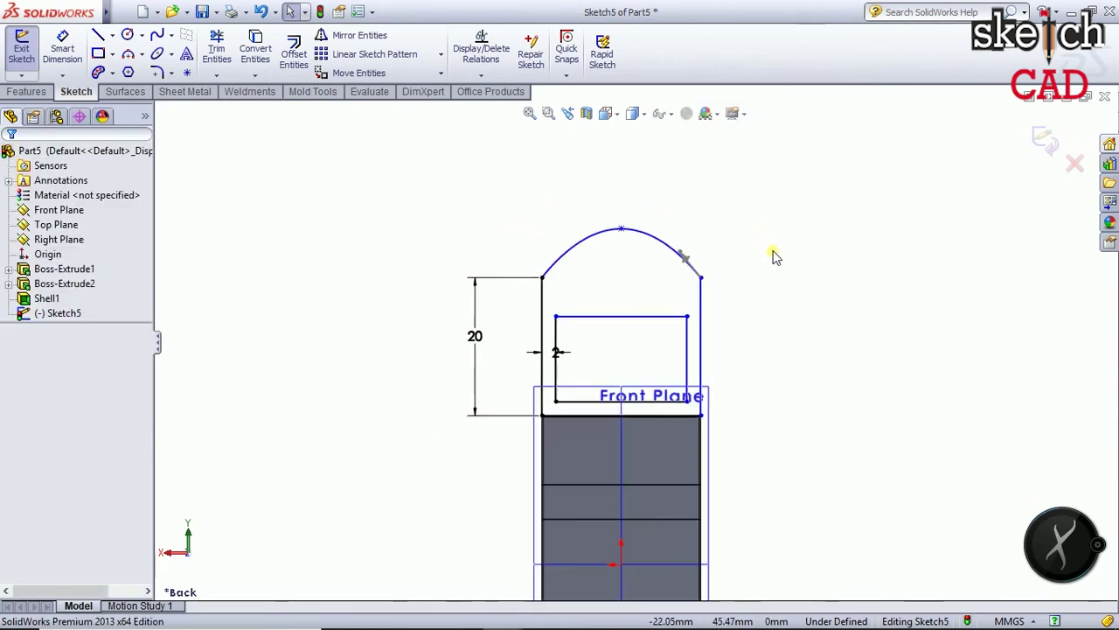
scroll(775, 250, "up", 2)
left_click(24, 54)
middle_click_drag(357, 320, 536, 296)
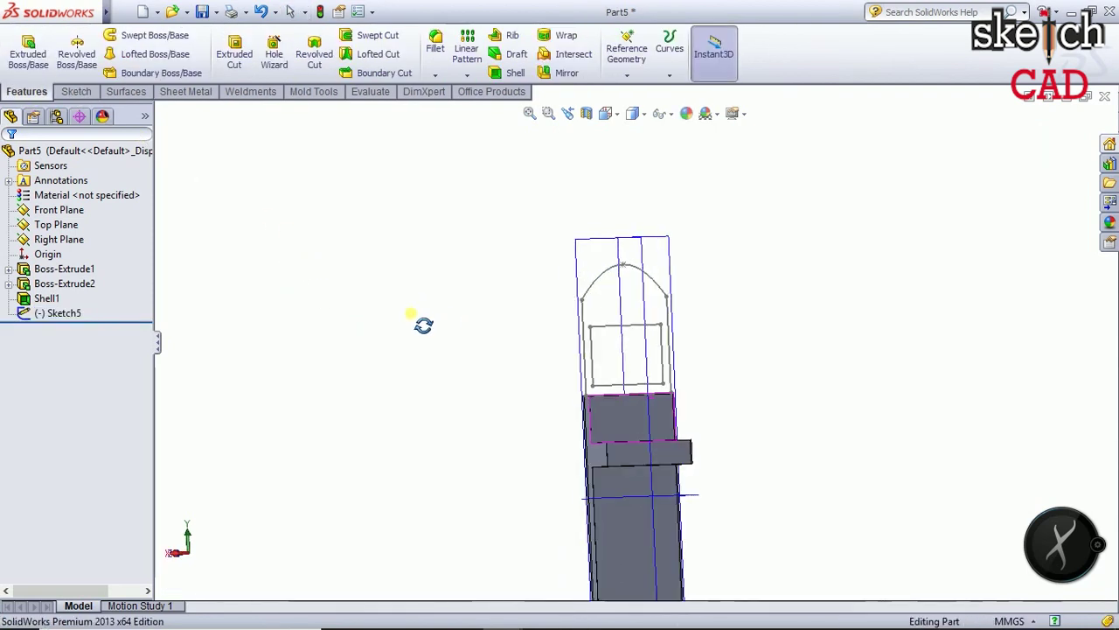
Extrude the loop-end sketch 3 mm mid-plane into the slotted buckle head
left_click(234, 63)
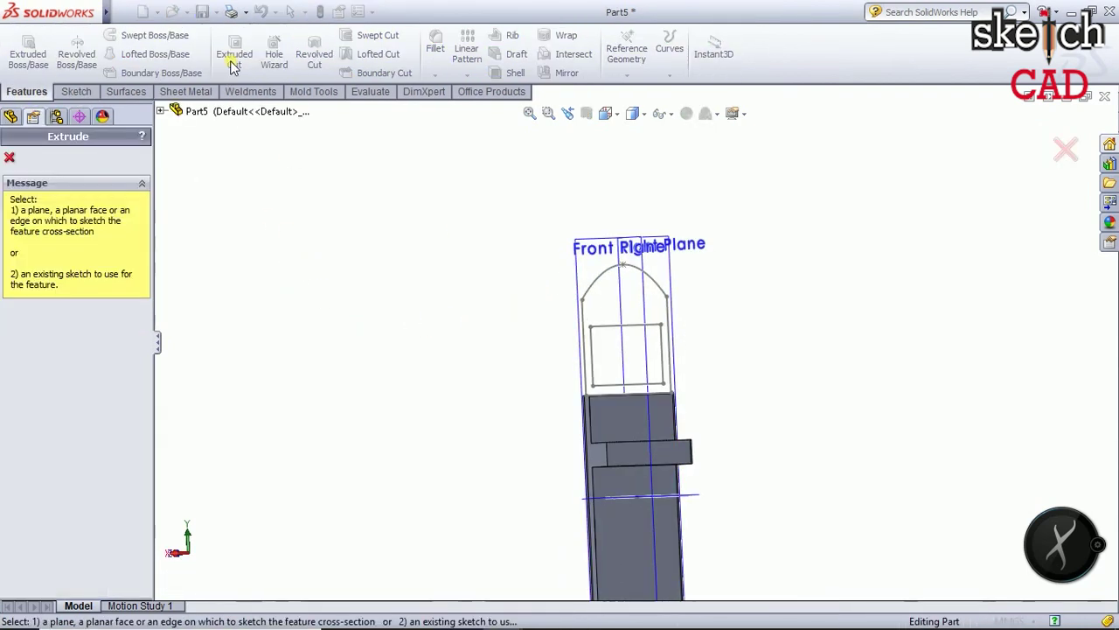
left_click(9, 157)
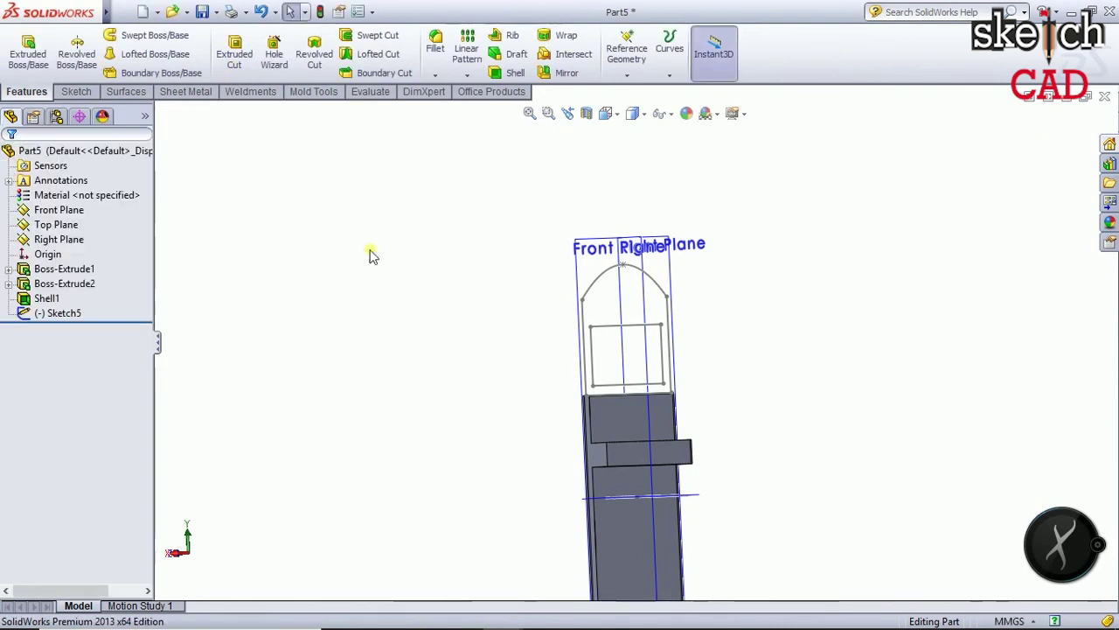
left_click(59, 312)
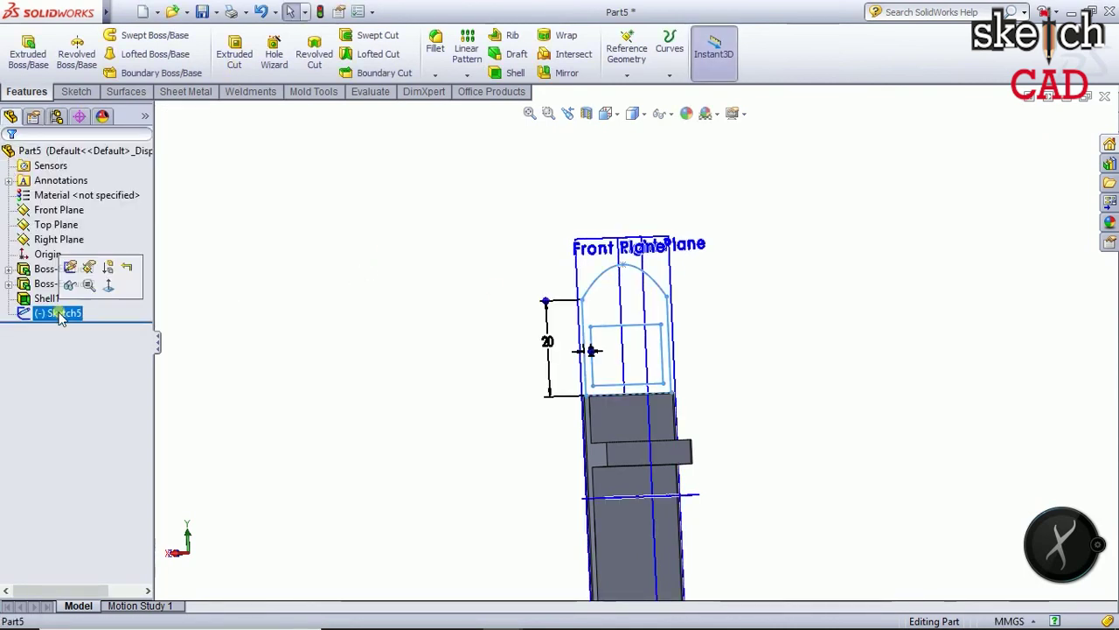
left_click(49, 61)
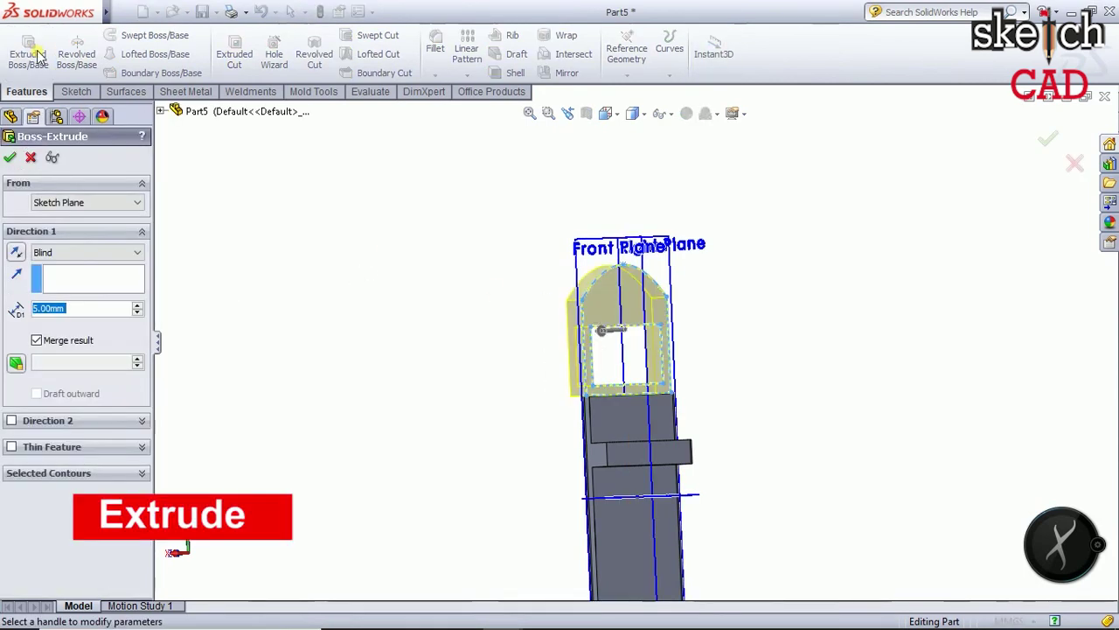
left_click(73, 251)
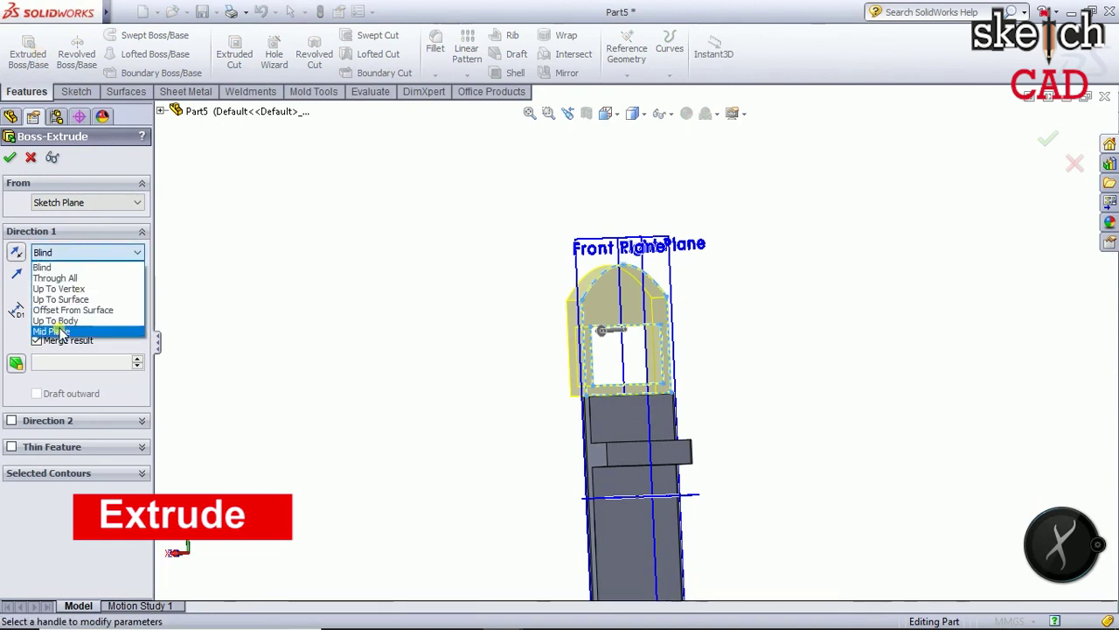
left_click(59, 330)
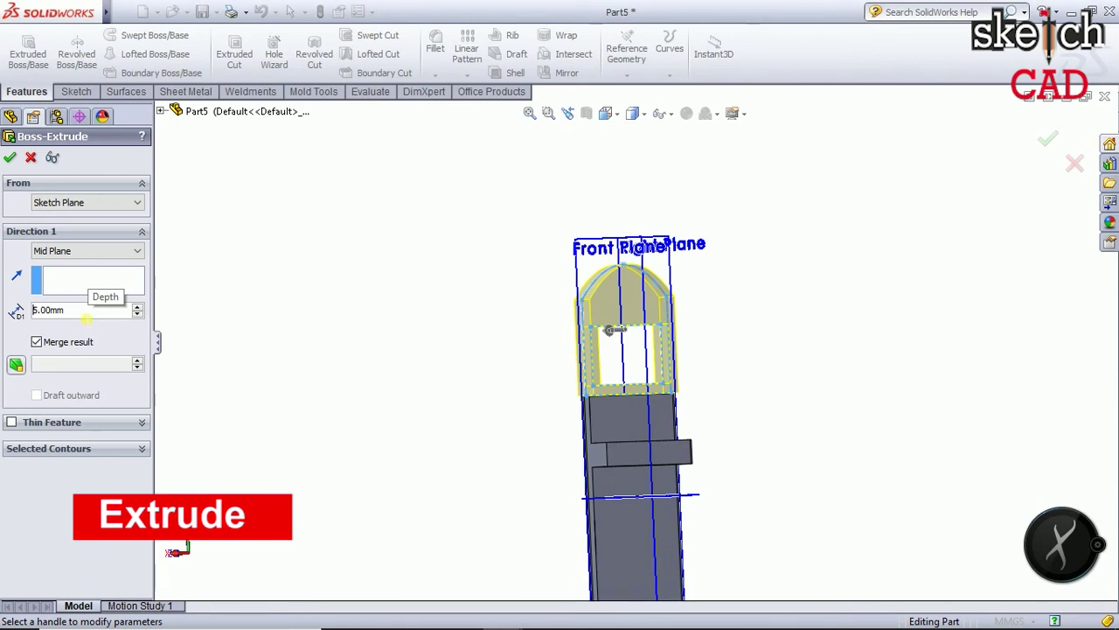
double_click(35, 312)
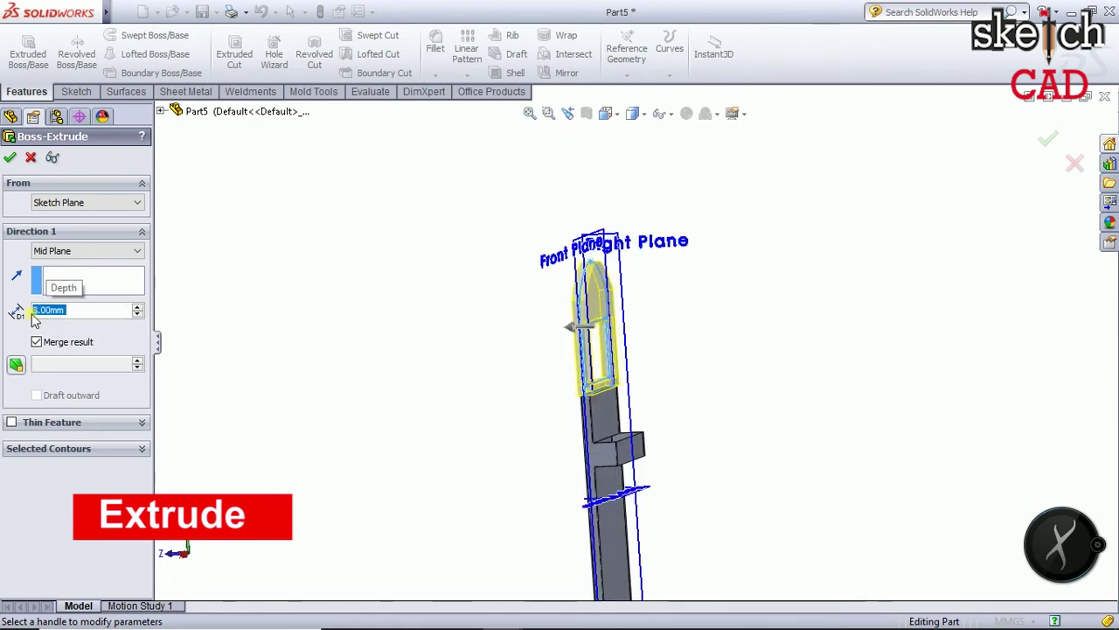
left_click(9, 158)
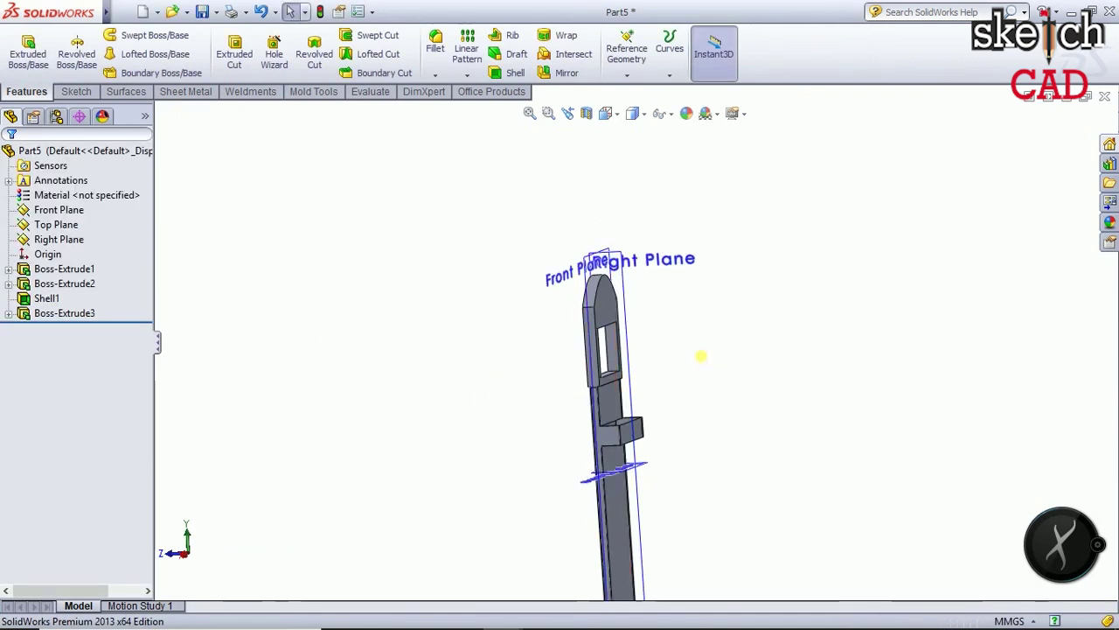
Orbit and zoom the belt to inspect the new loop end in 3D
scroll(704, 368, "up", 5)
mouse_move(712, 375)
middle_mouse_down()
mouse_move(577, 352)
mouse_move(781, 340)
mouse_move(667, 379)
mouse_move(632, 490)
mouse_move(715, 365)
mouse_move(538, 508)
mouse_move(729, 490)
mouse_move(719, 429)
mouse_move(685, 455)
middle_mouse_up()
scroll(638, 375, "down", 3)
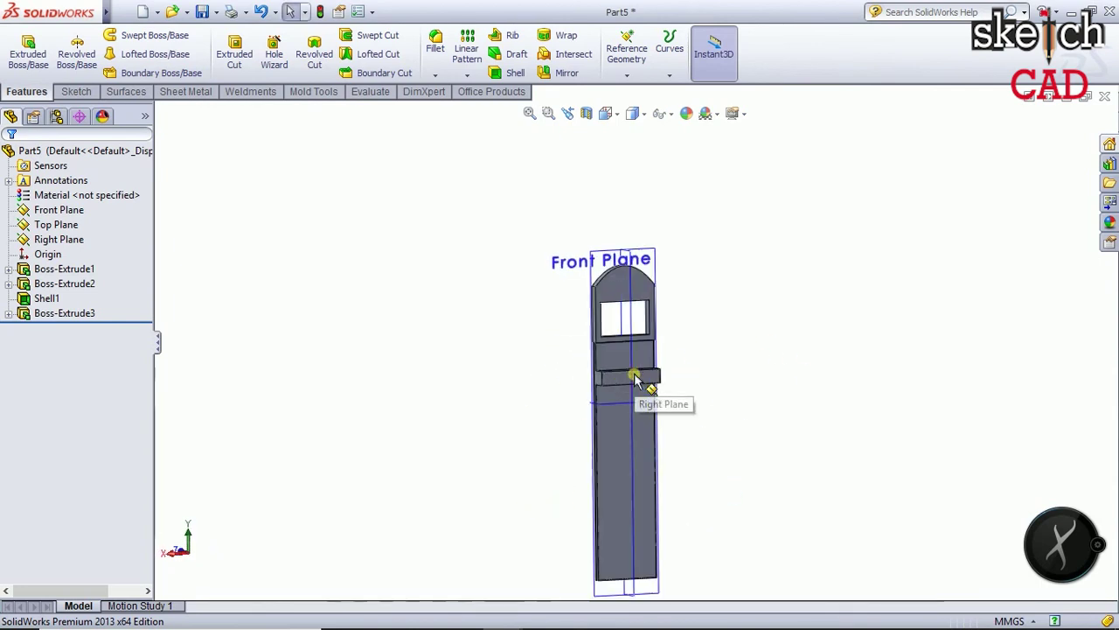
scroll(638, 375, "down", 3)
mouse_move(775, 400)
middle_mouse_down()
mouse_move(759, 322)
mouse_move(615, 341)
middle_mouse_up()
middle_click_drag(790, 420, 862, 405)
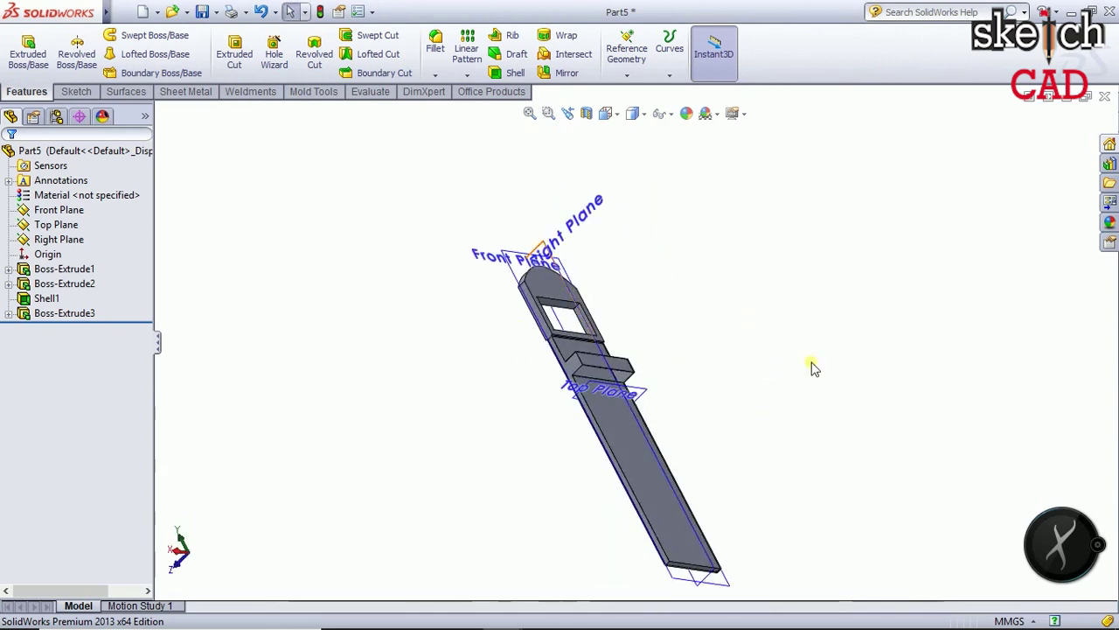
left_click(119, 13)
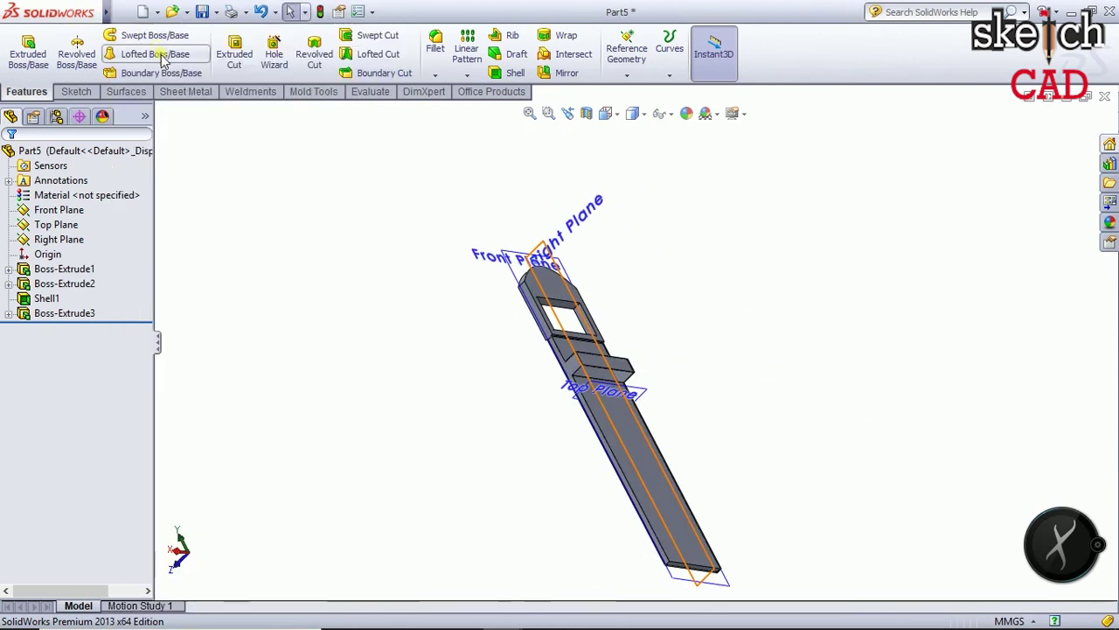
Save the buckle-end belt part to the Desktop as 'watch belt 02'
left_click(122, 13)
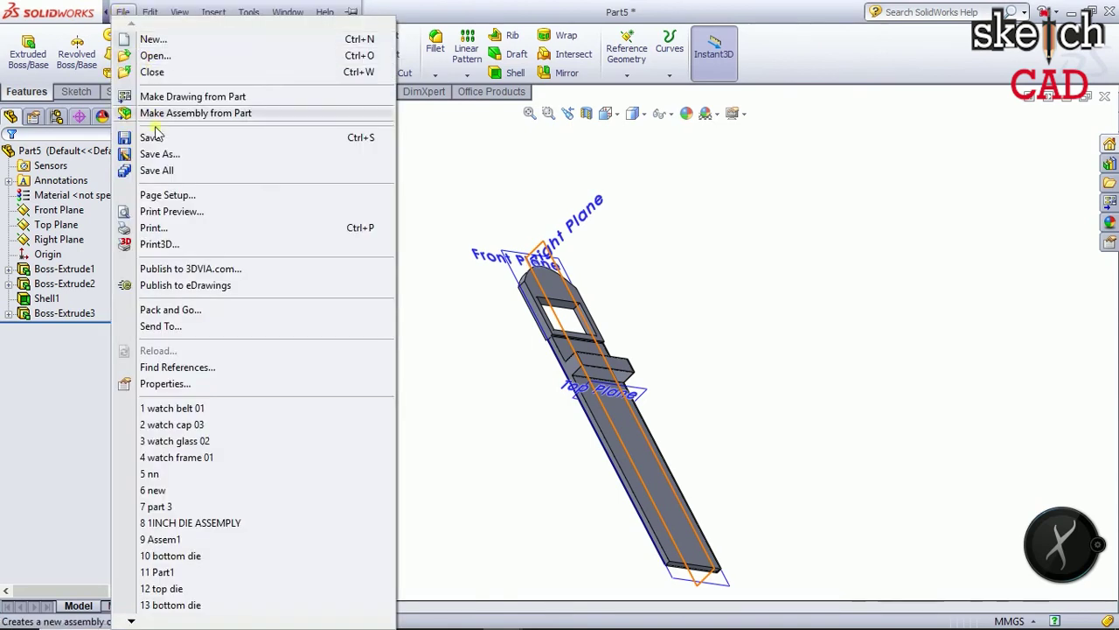
left_click(149, 154)
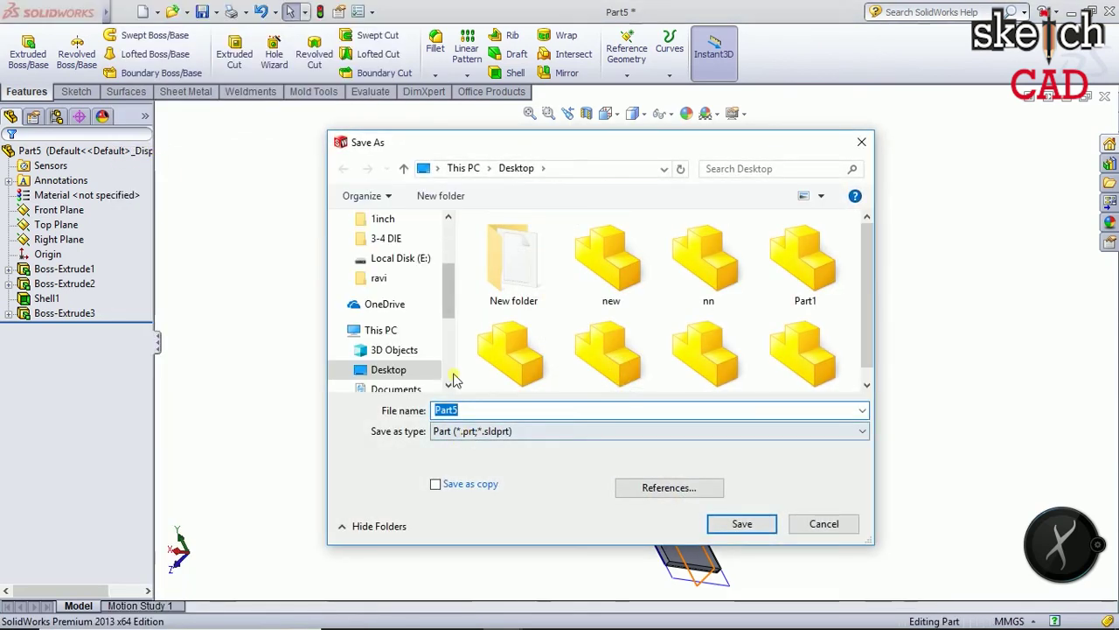
type("watc")
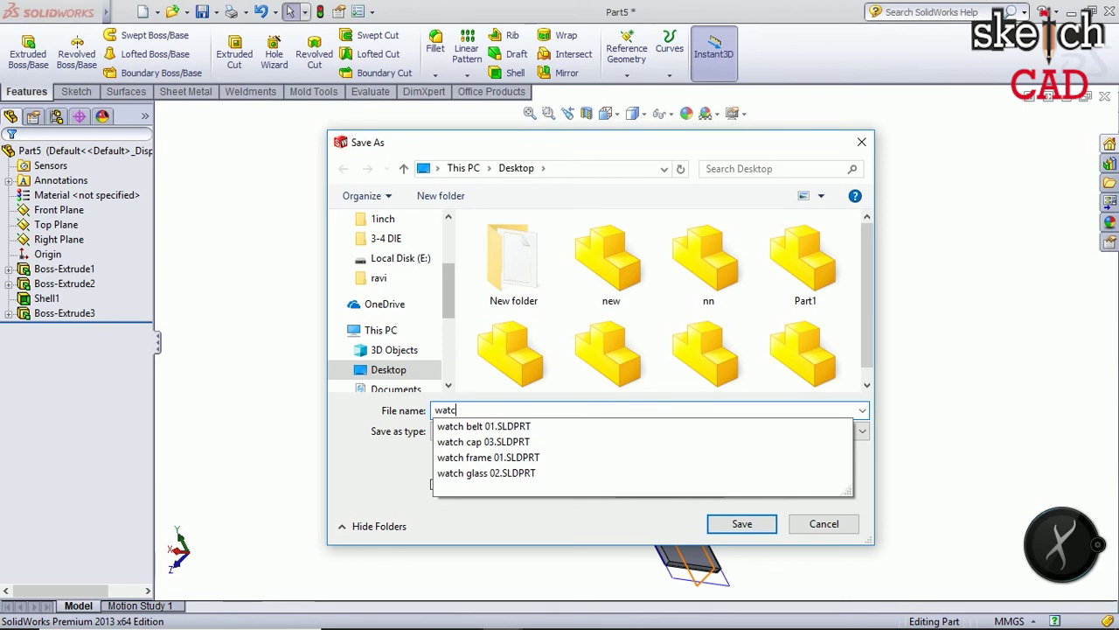
type("h belt")
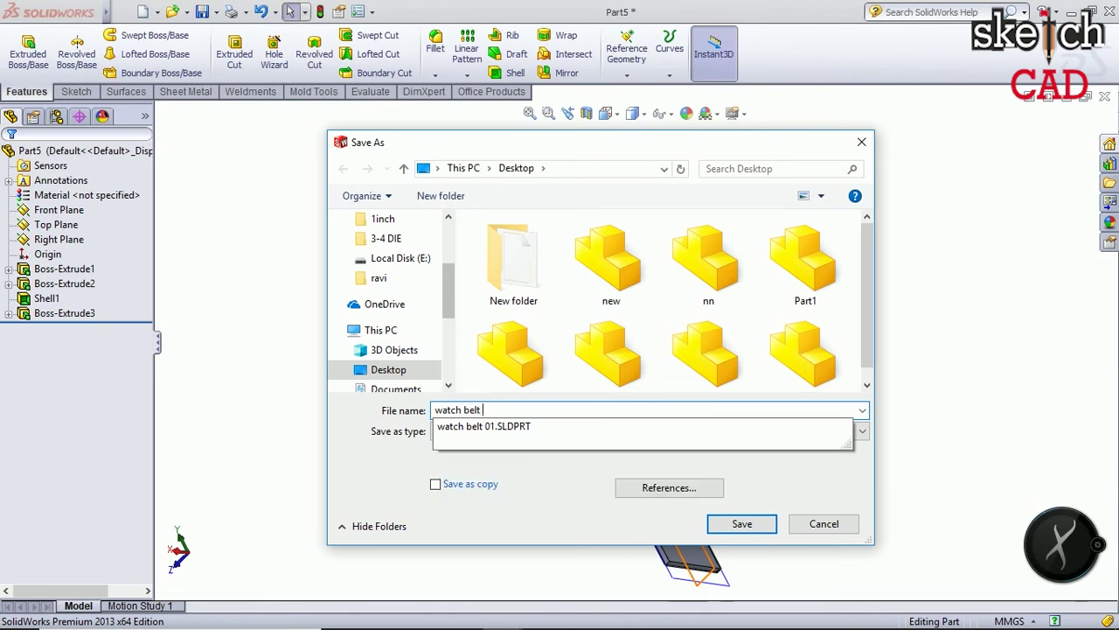
type("2")
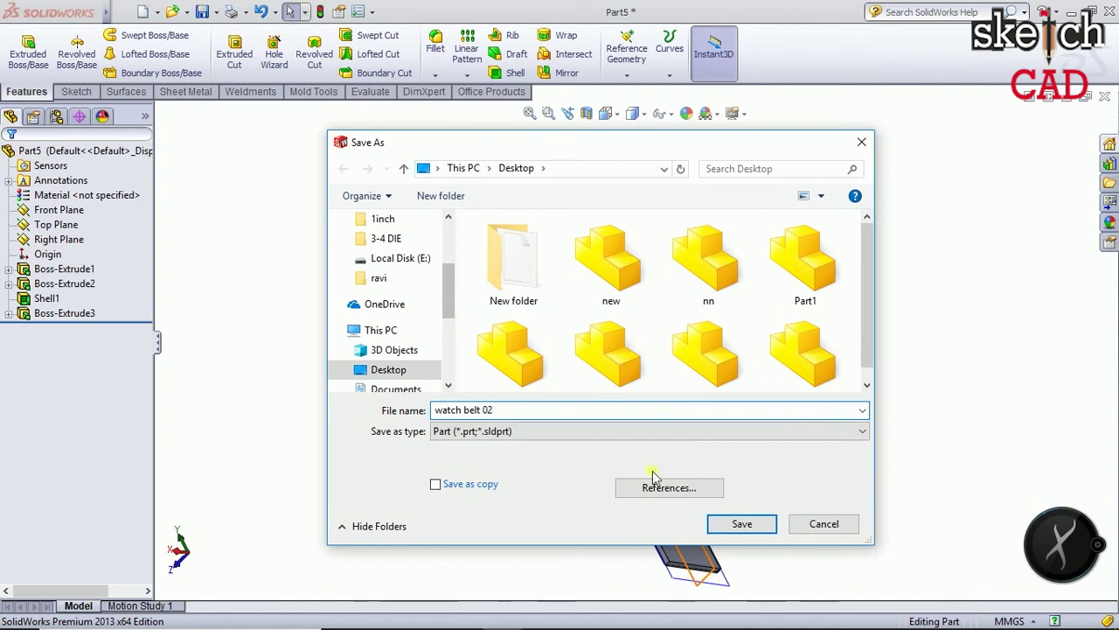
left_click(749, 523)
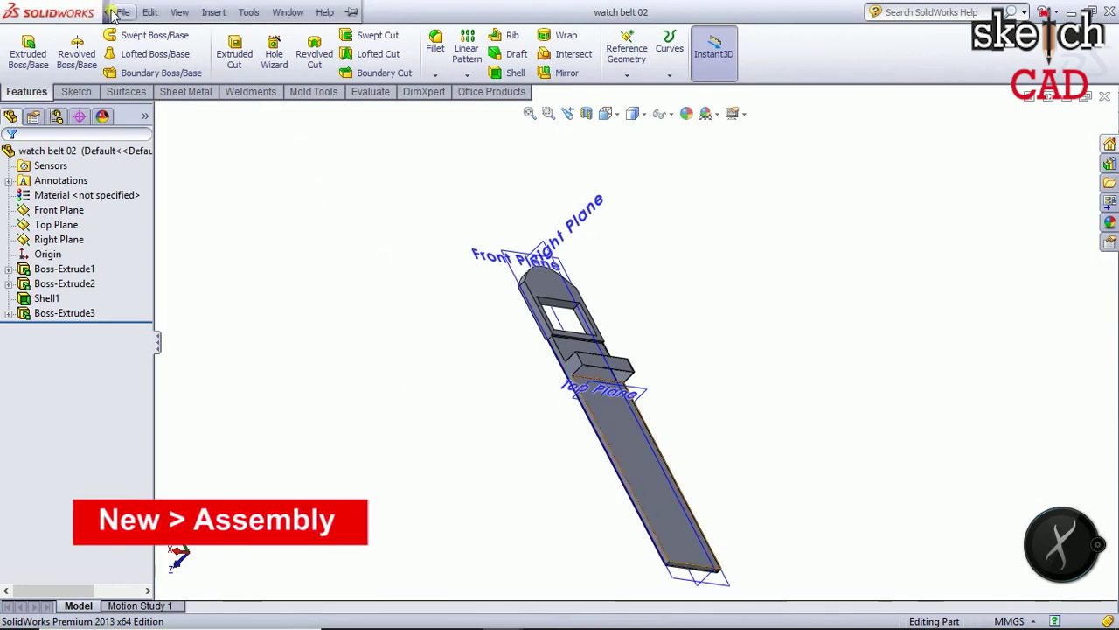
Create a new empty assembly document
left_click(122, 12)
left_click(149, 39)
left_click(267, 259)
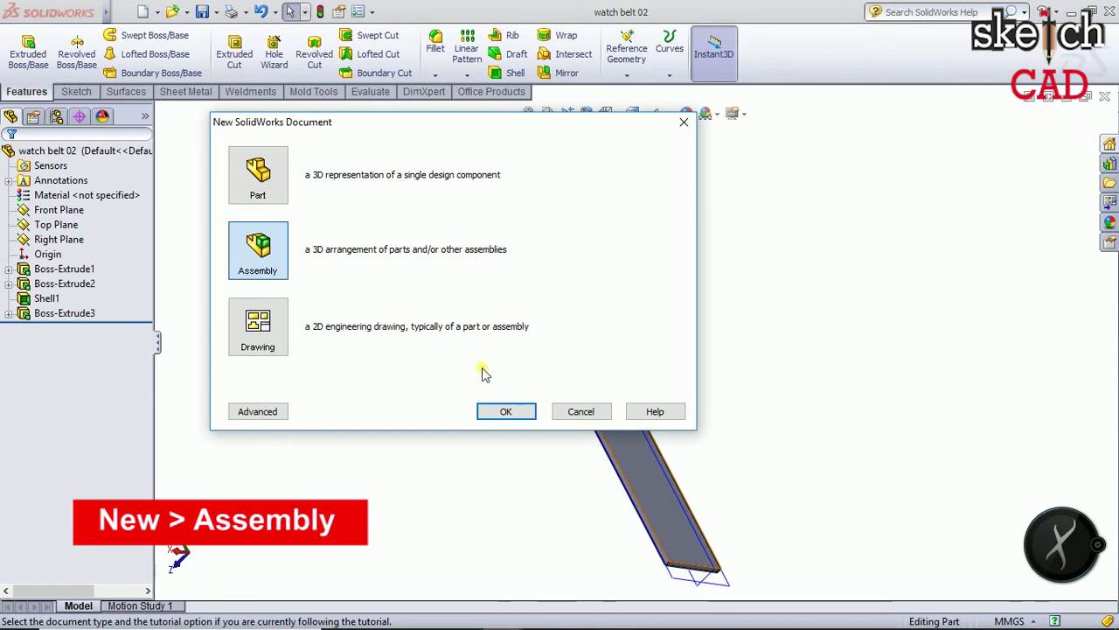
left_click(504, 411)
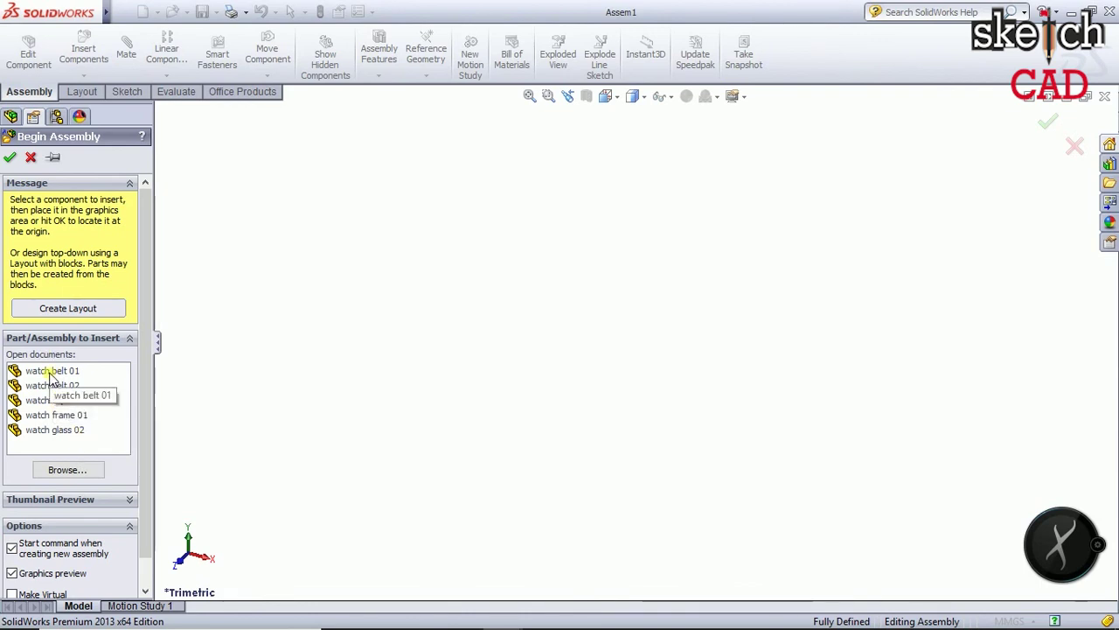
Place watch frame 01 as the first component and orbit to an oblique view
left_click(59, 418)
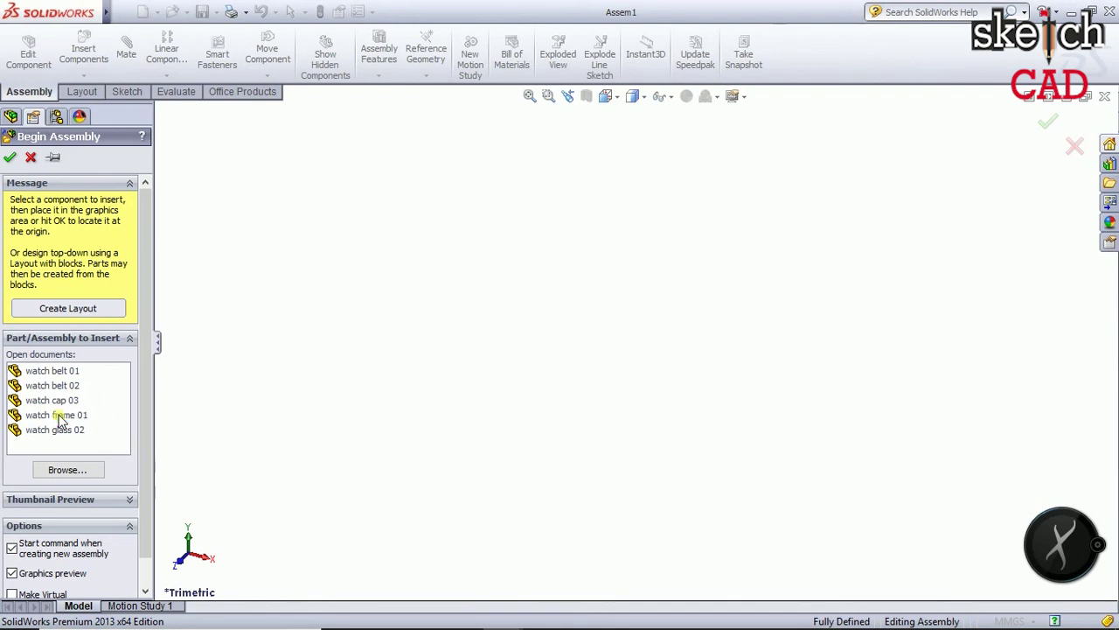
left_click(59, 418)
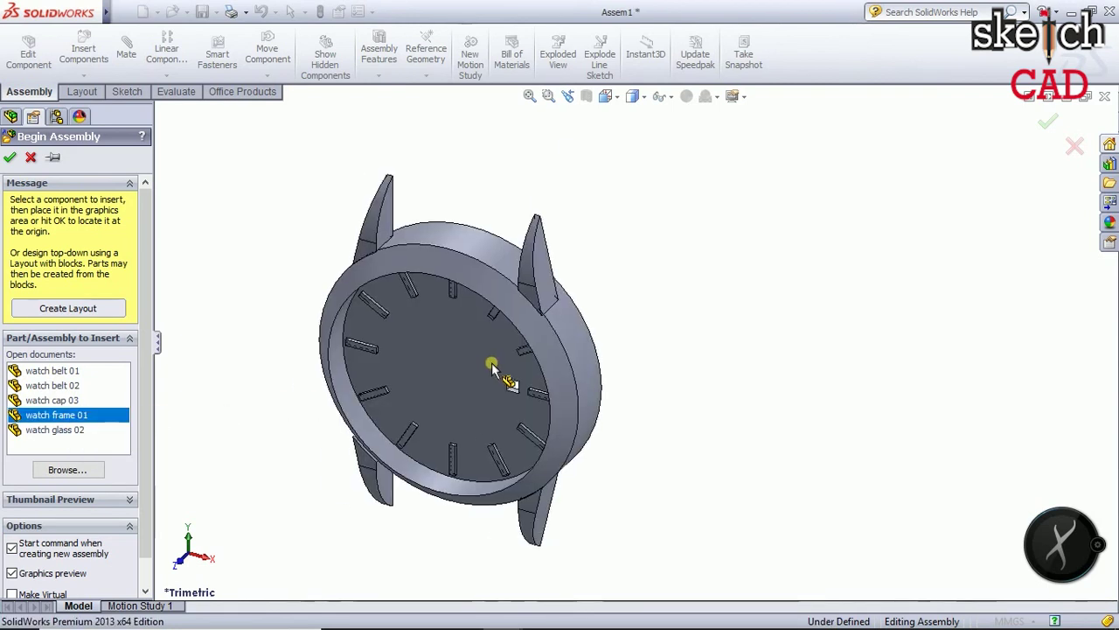
left_click(496, 339)
mouse_move(742, 426)
middle_mouse_down()
mouse_move(799, 370)
mouse_move(725, 370)
middle_mouse_up()
mouse_move(518, 431)
middle_mouse_down()
mouse_move(637, 222)
mouse_move(592, 247)
mouse_move(628, 320)
middle_mouse_up()
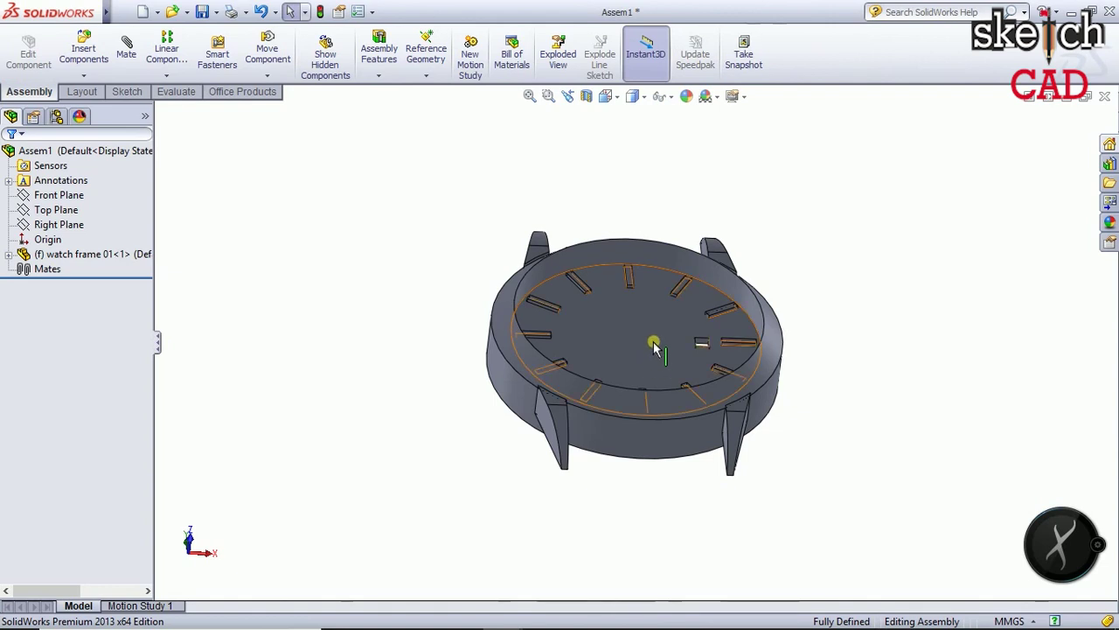
scroll(658, 352, "up", 2)
left_click(84, 52)
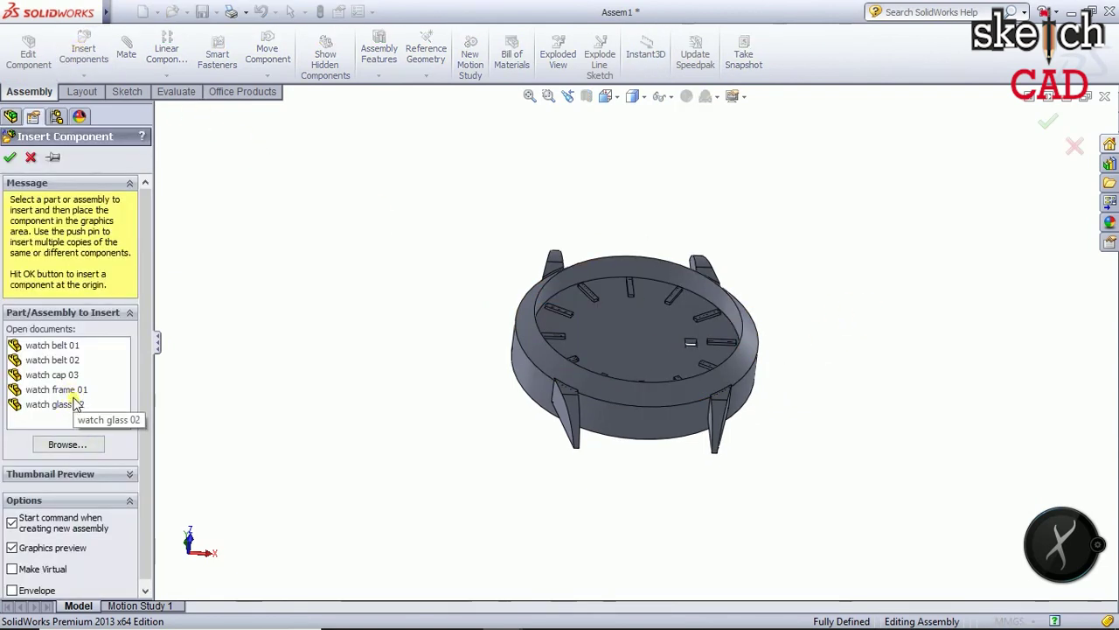
Insert watch glass 02 above the frame and watch cap 03 below left
left_click(68, 404)
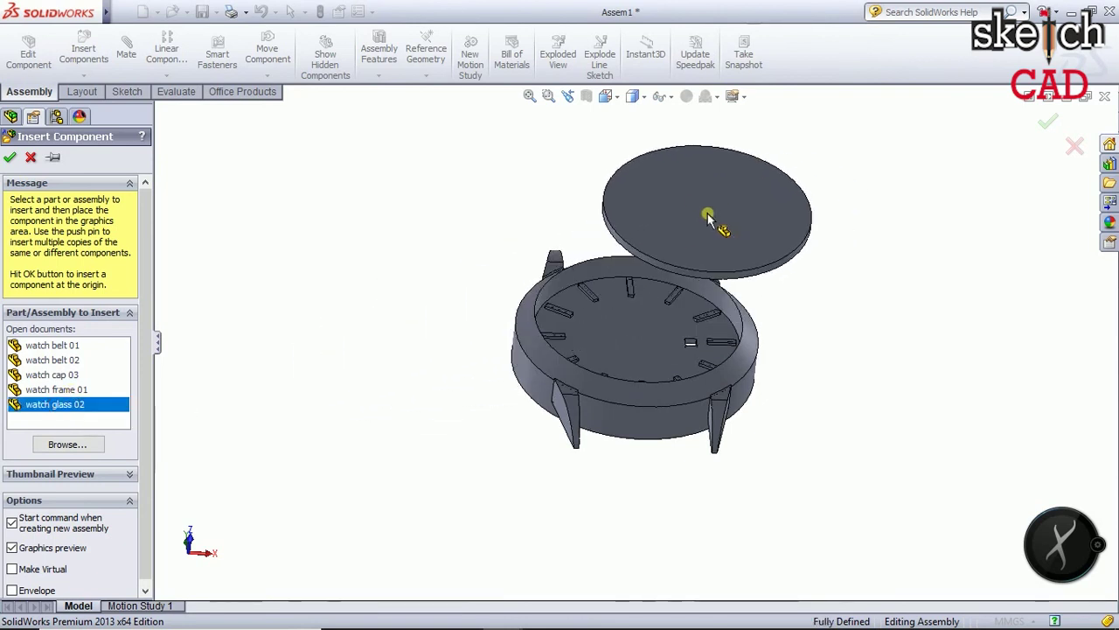
left_click(299, 397)
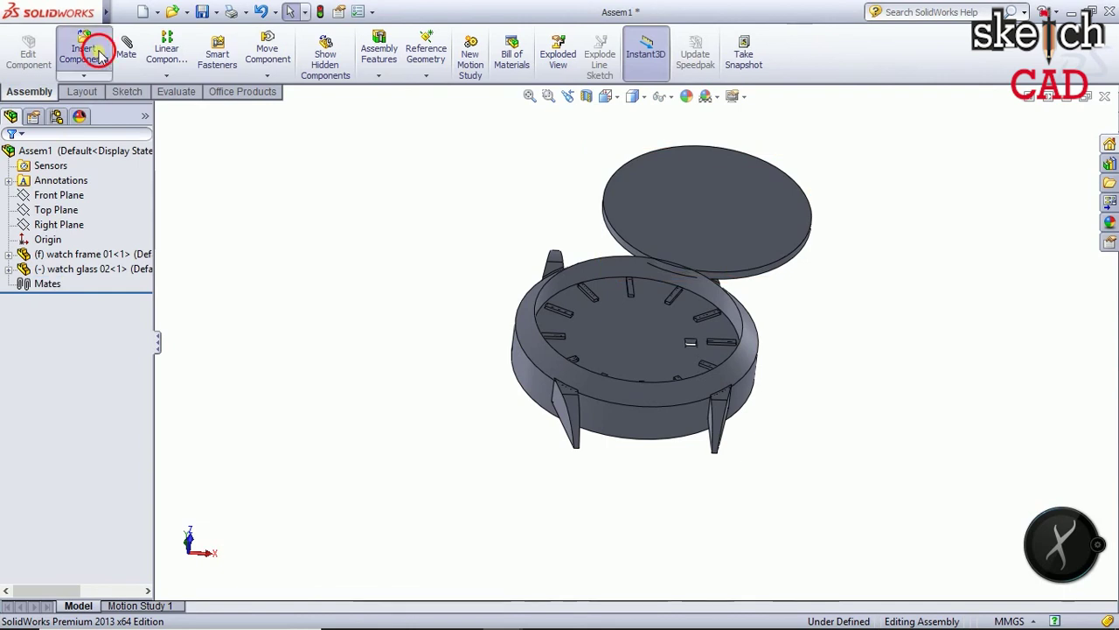
left_click(84, 48)
left_click(56, 374)
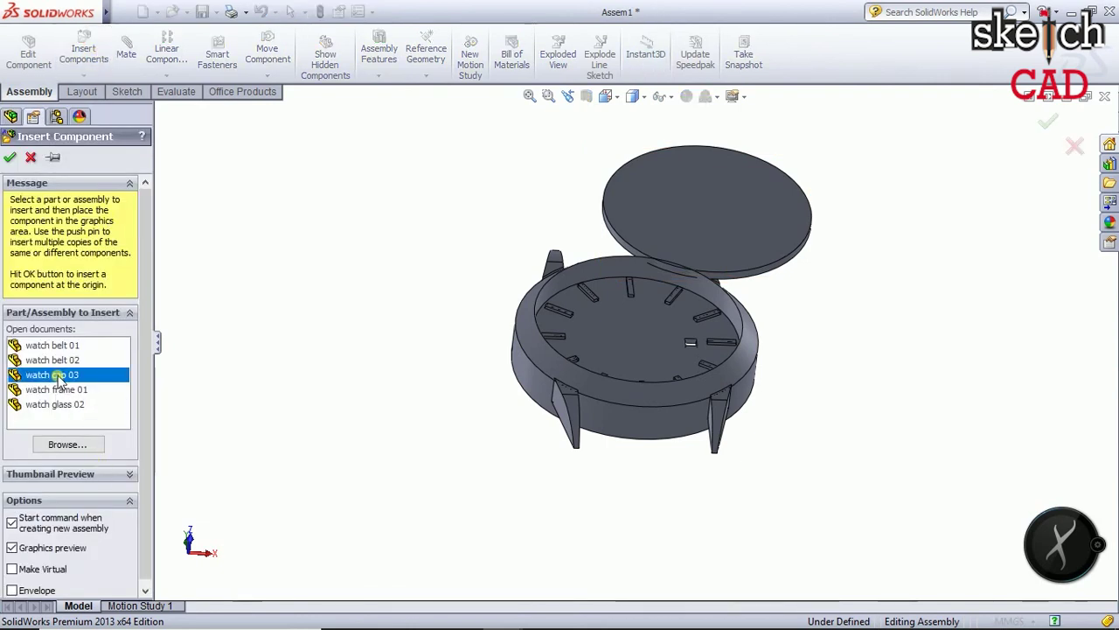
left_click(457, 501)
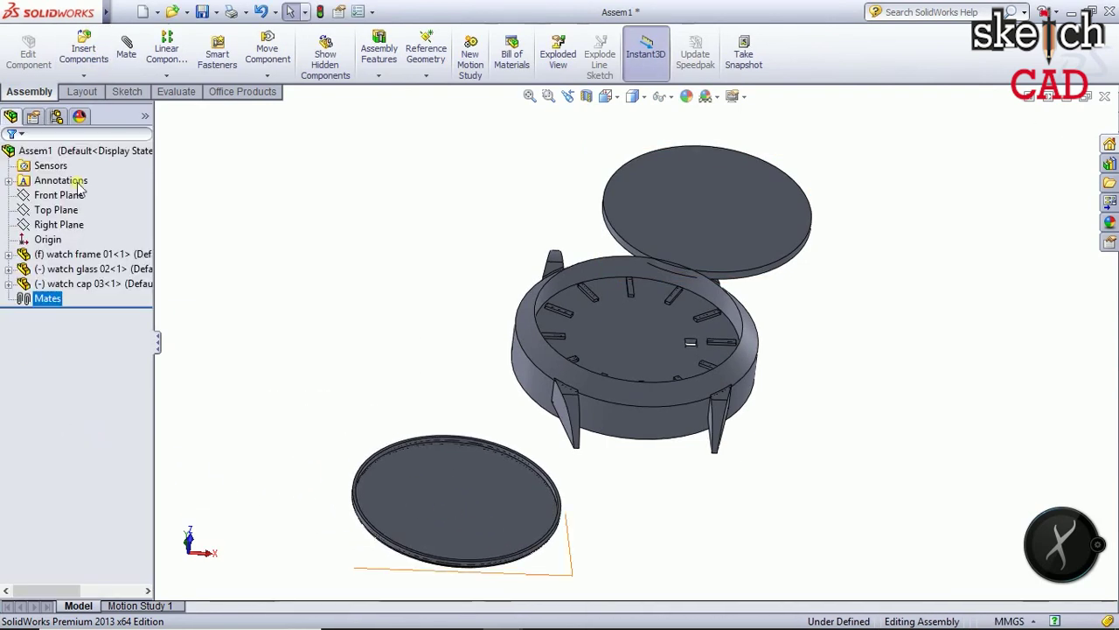
Insert watch belt 01 right of the frame and watch belt 02 upper left
left_click(84, 48)
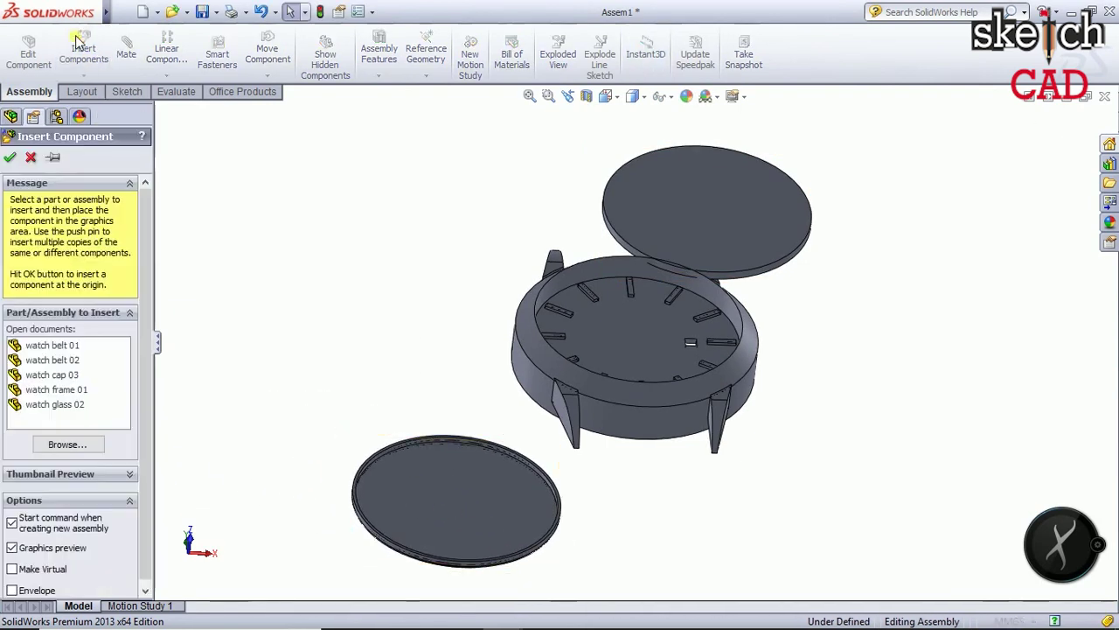
left_click(54, 345)
left_click(947, 498)
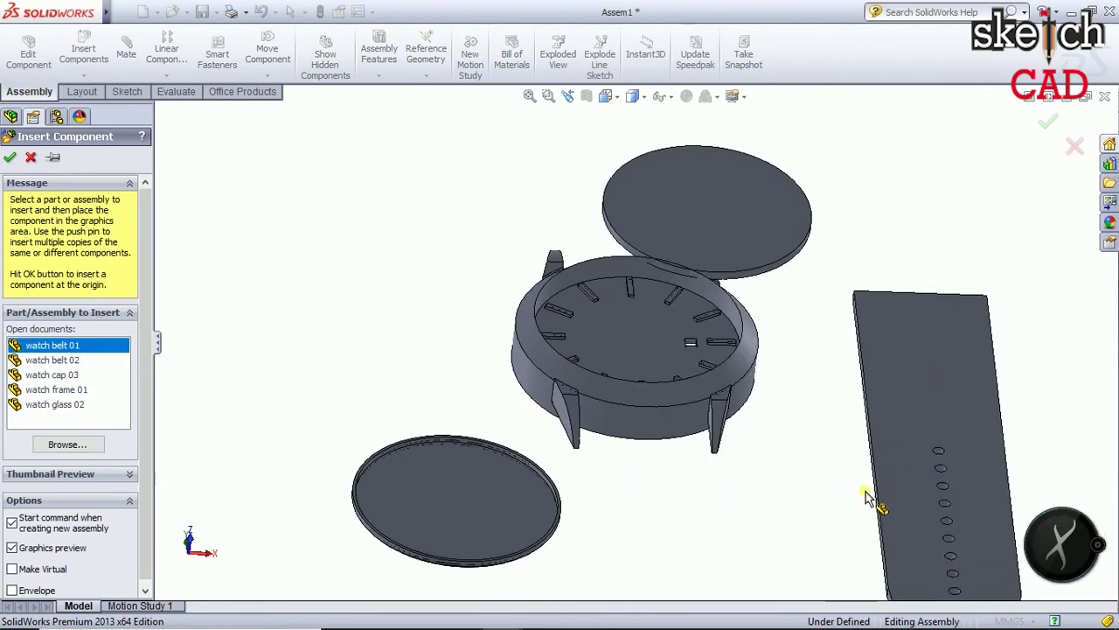
left_click(93, 51)
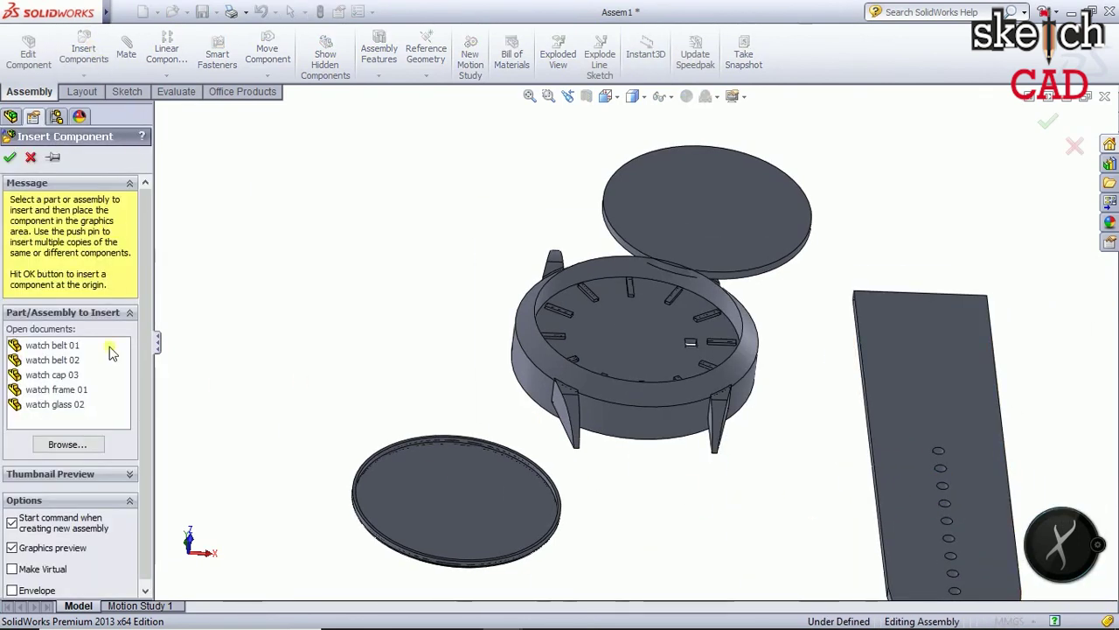
left_click(61, 360)
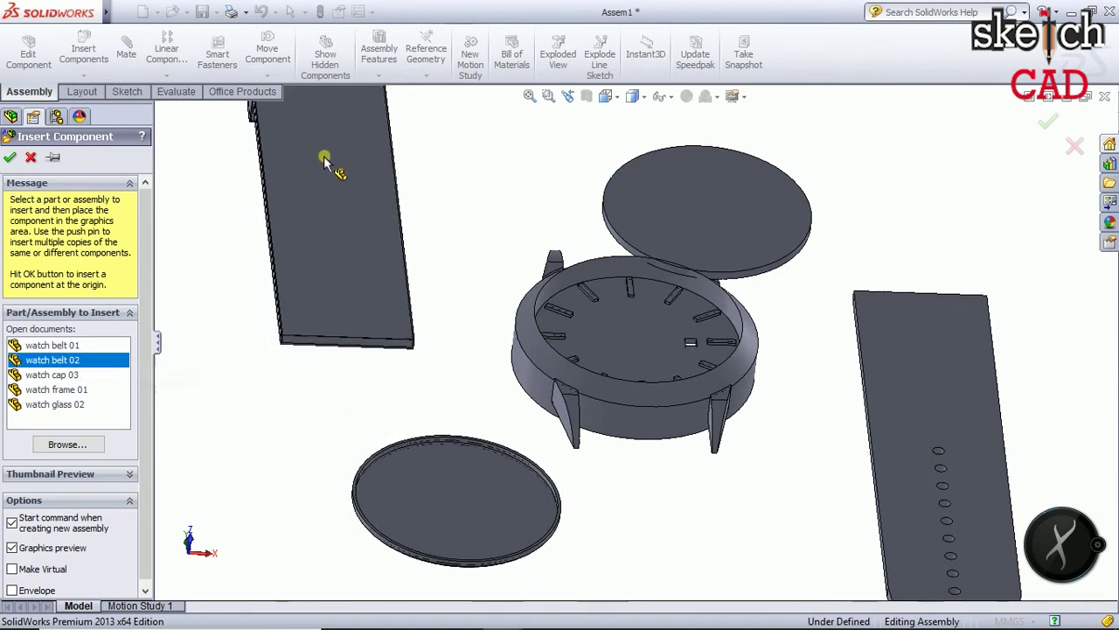
left_click(440, 285)
mouse_move(498, 393)
middle_mouse_down()
mouse_move(525, 452)
mouse_move(629, 440)
mouse_move(542, 484)
mouse_move(600, 464)
middle_mouse_up()
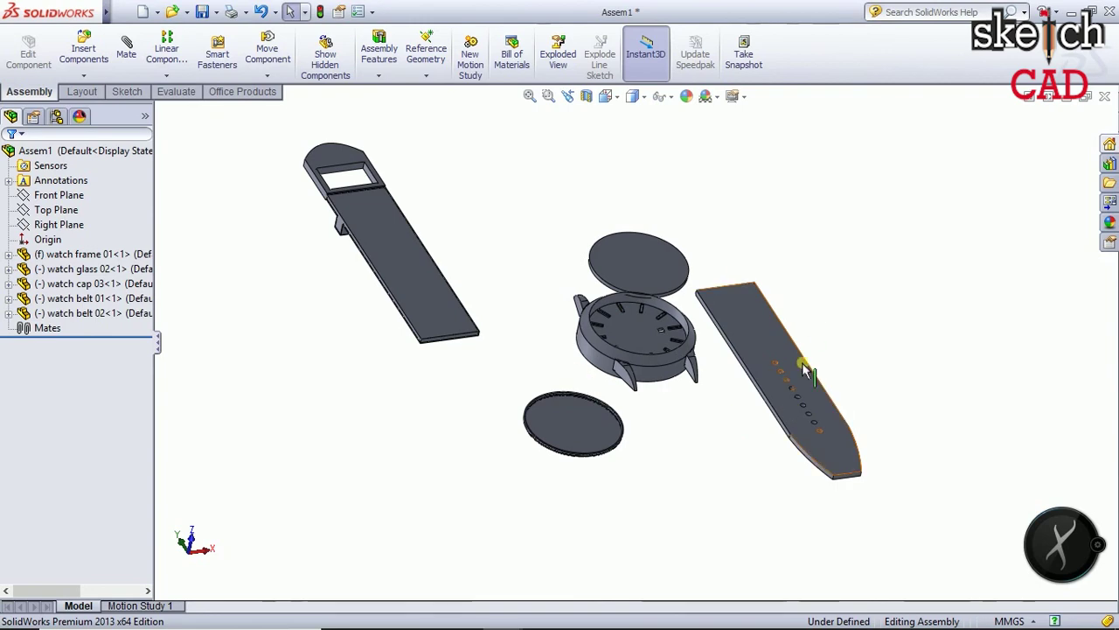